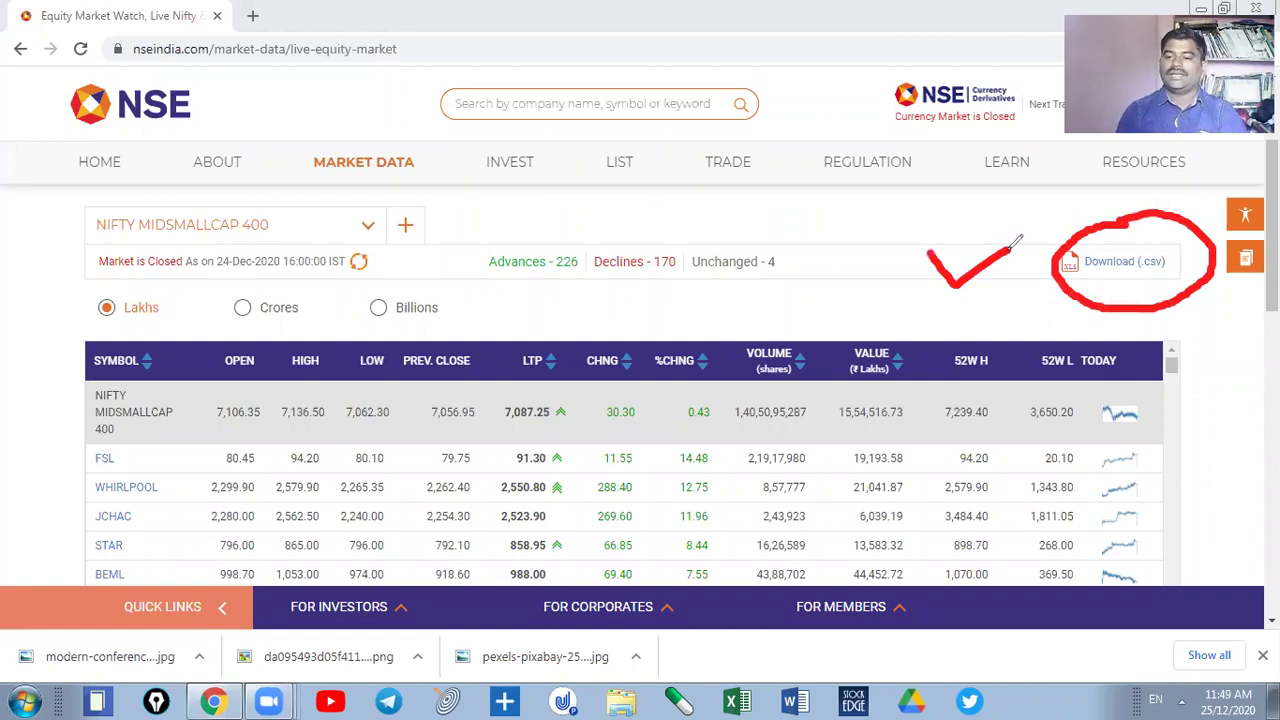
- Download the NIFTY MIDSMALLCAP 400 market data as a CSV file and open it in Excel
mouse_move(1121, 240)
mouse_down()
mouse_move(1197, 225)
mouse_move(818, 210)
mouse_move(90, 625)
mouse_move(130, 618)
mouse_up()
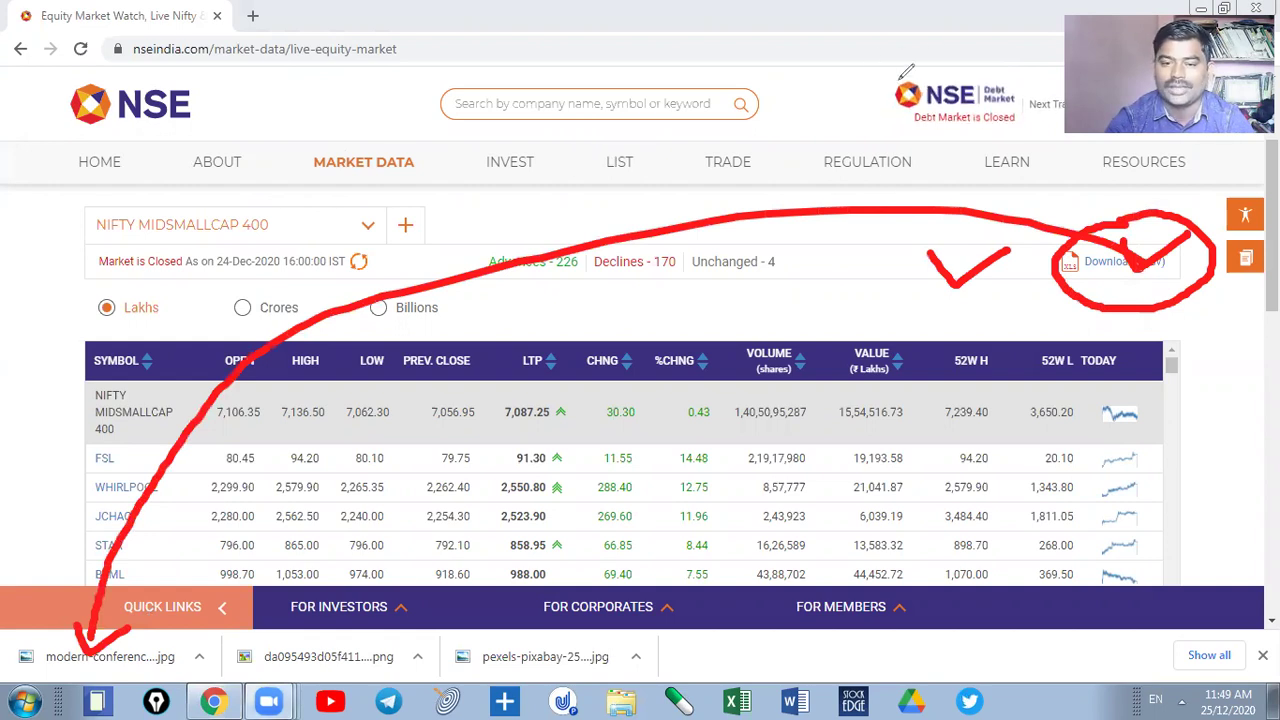
click(1101, 270)
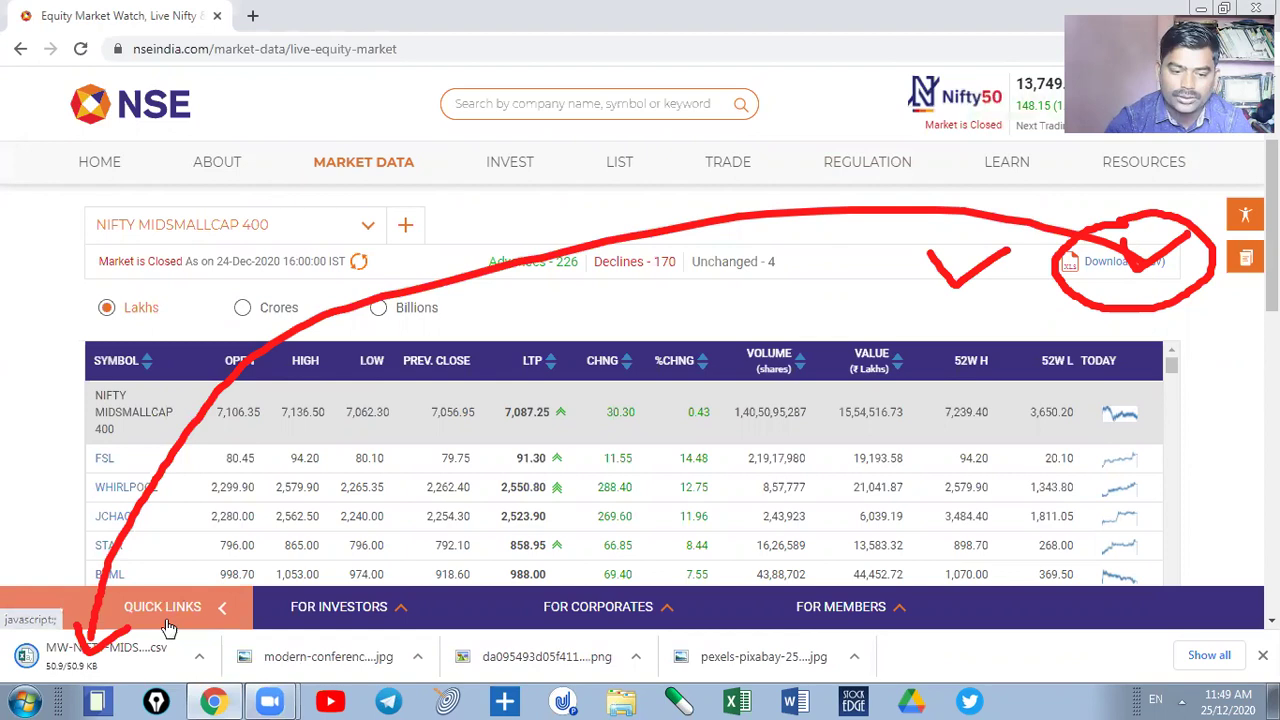
click(40, 658)
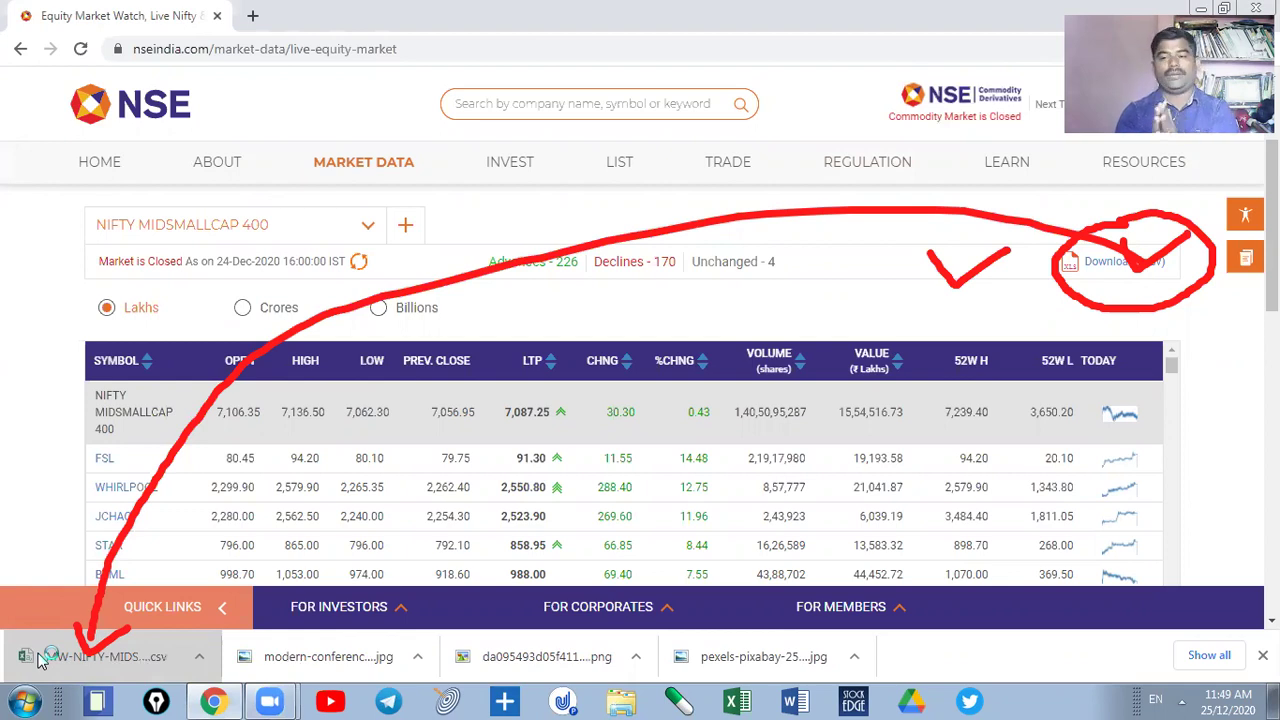
click(41, 661)
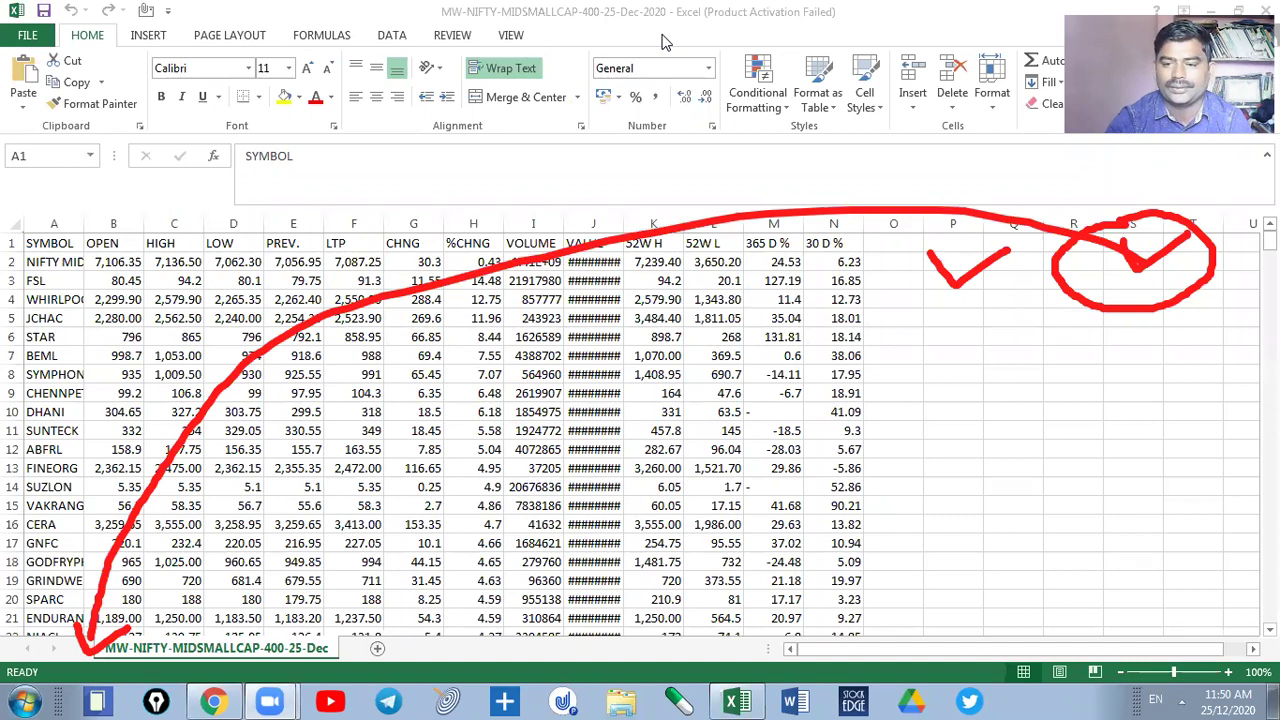
key(e)
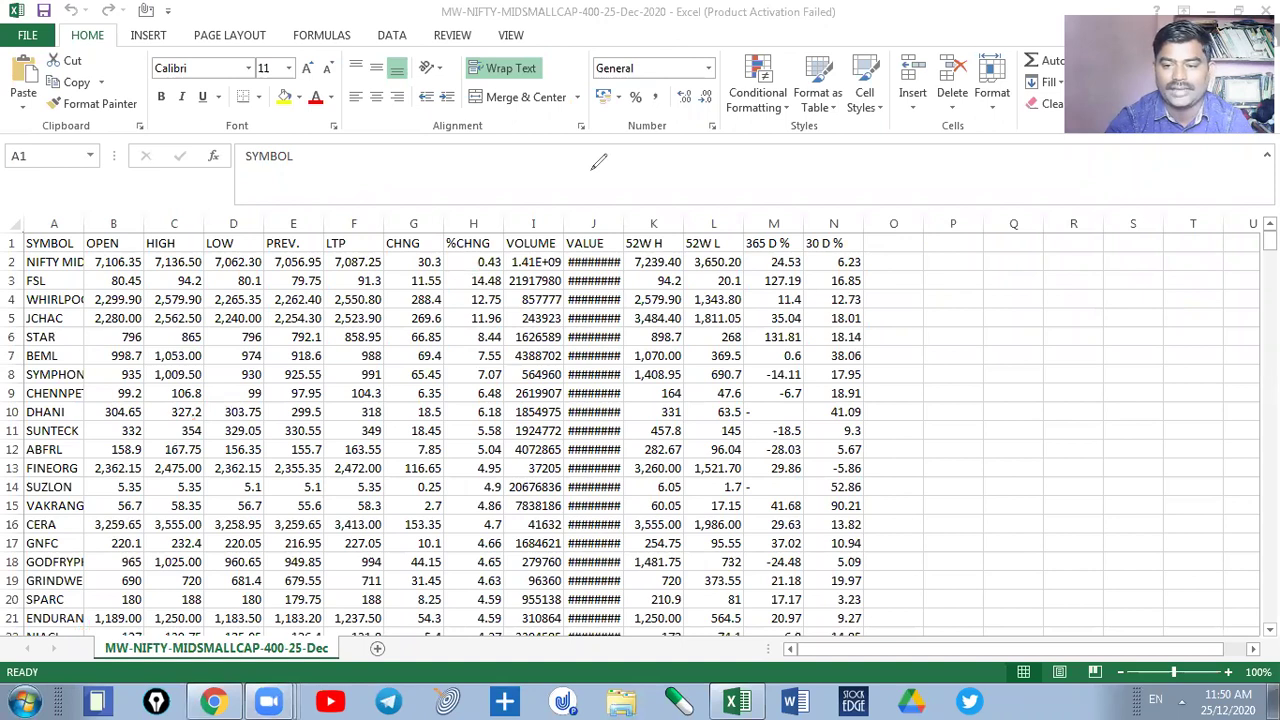
key(Escape)
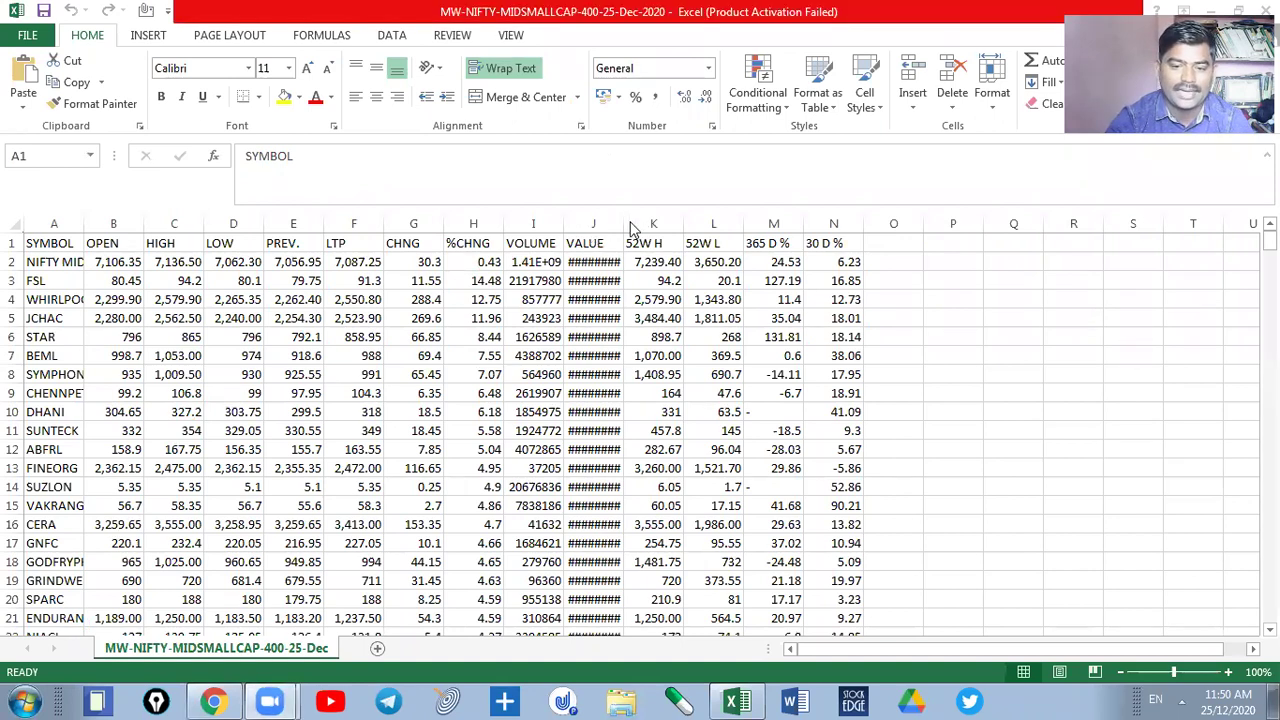
click(829, 525)
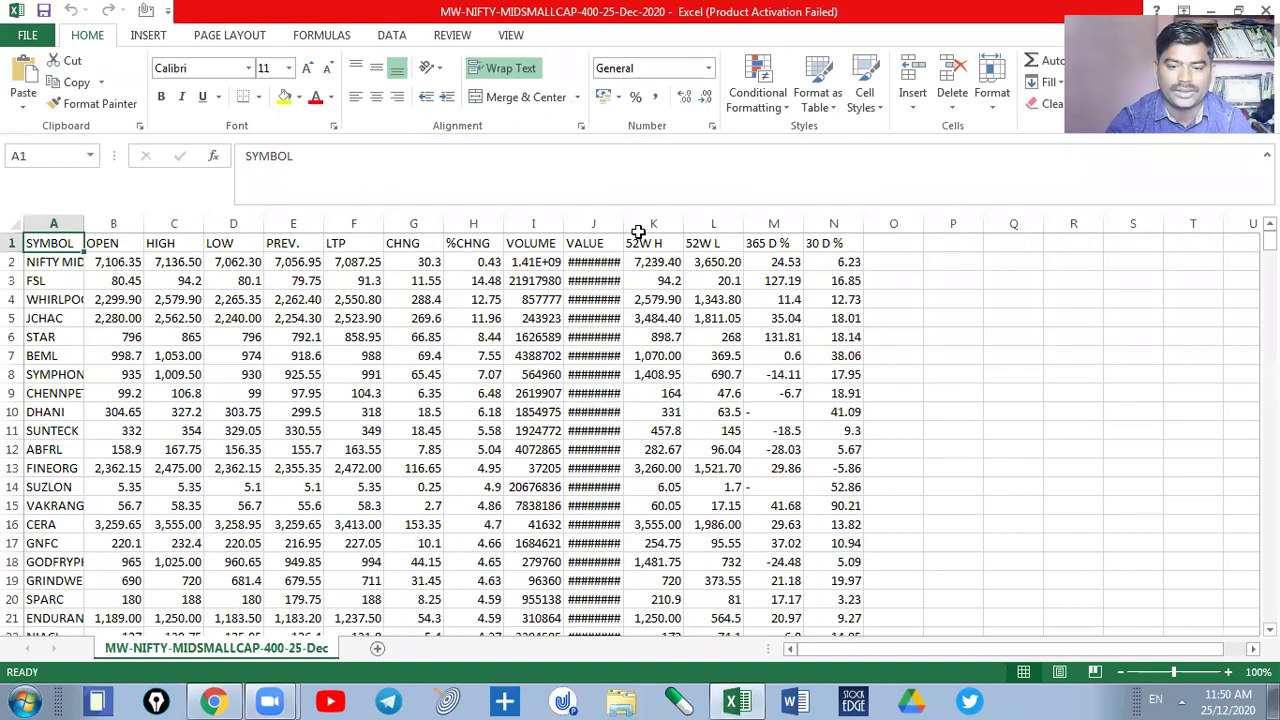
- Fit the VALUE, 365 D % CHNG, 30 D % CHNG and SYMBOL columns to their contents and select the SYMBOL header cell
click(610, 222)
double_click(623, 222)
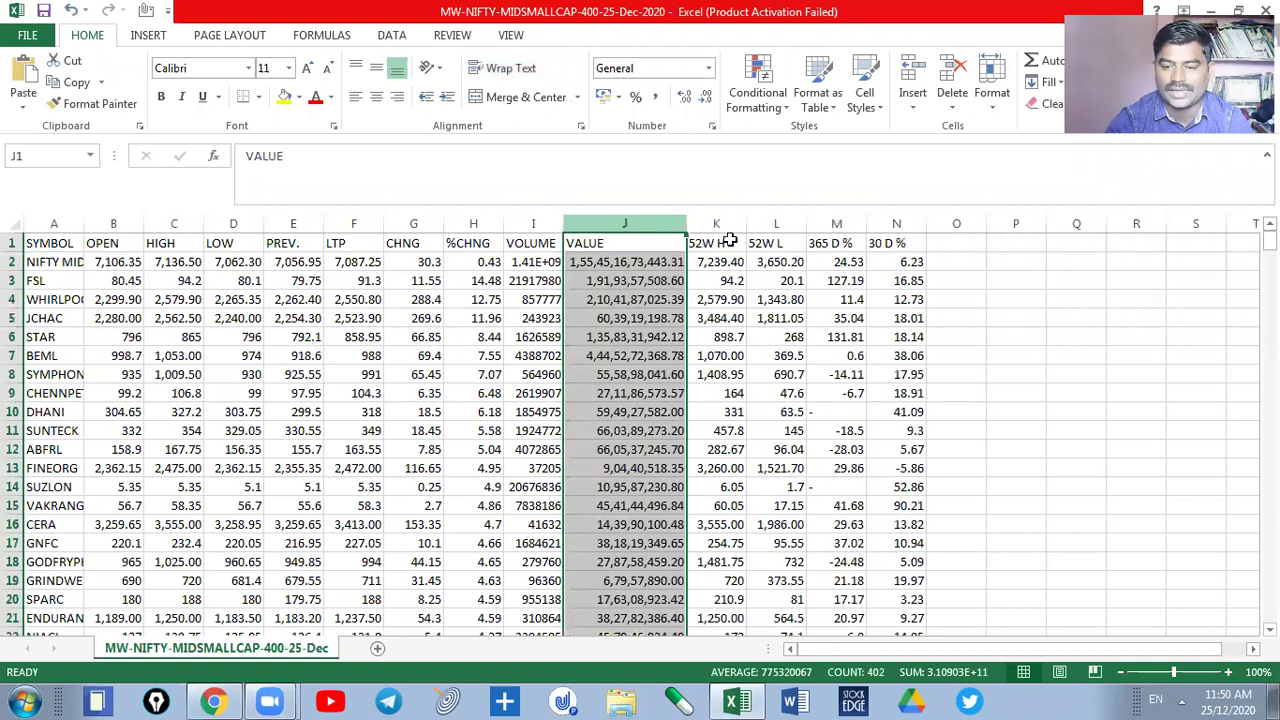
double_click(866, 222)
double_click(915, 222)
click(1030, 298)
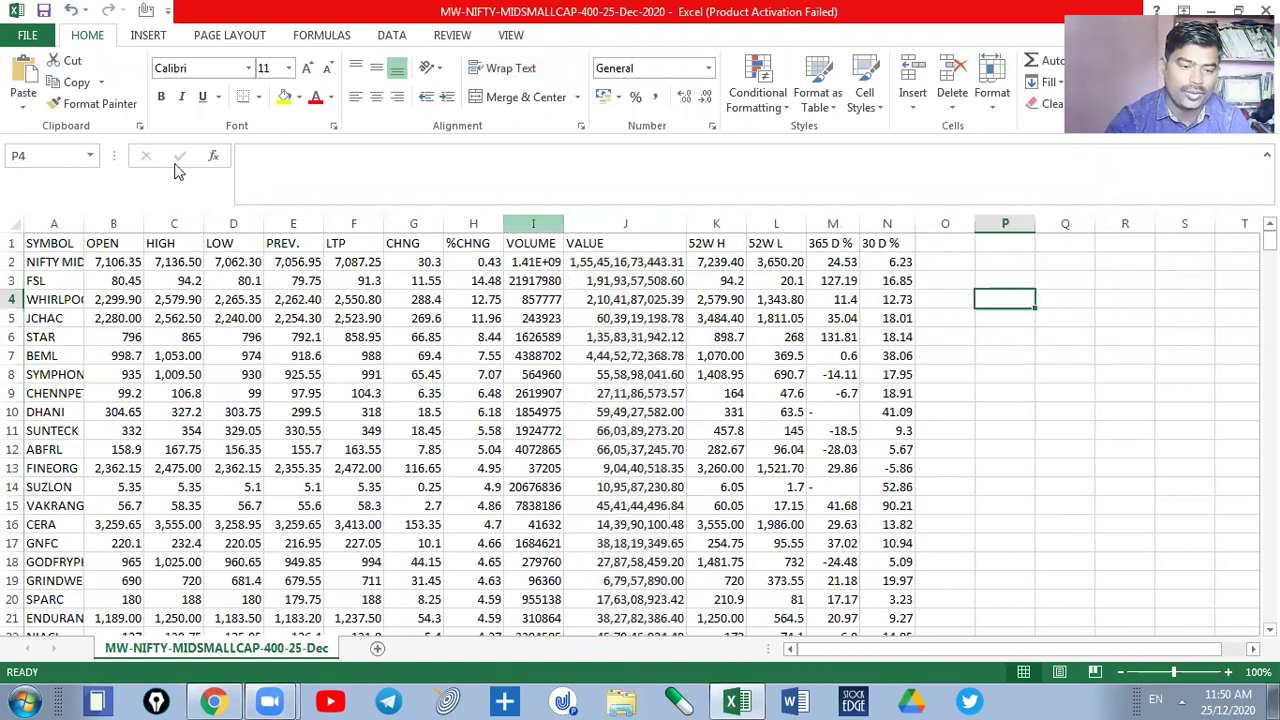
double_click(81, 222)
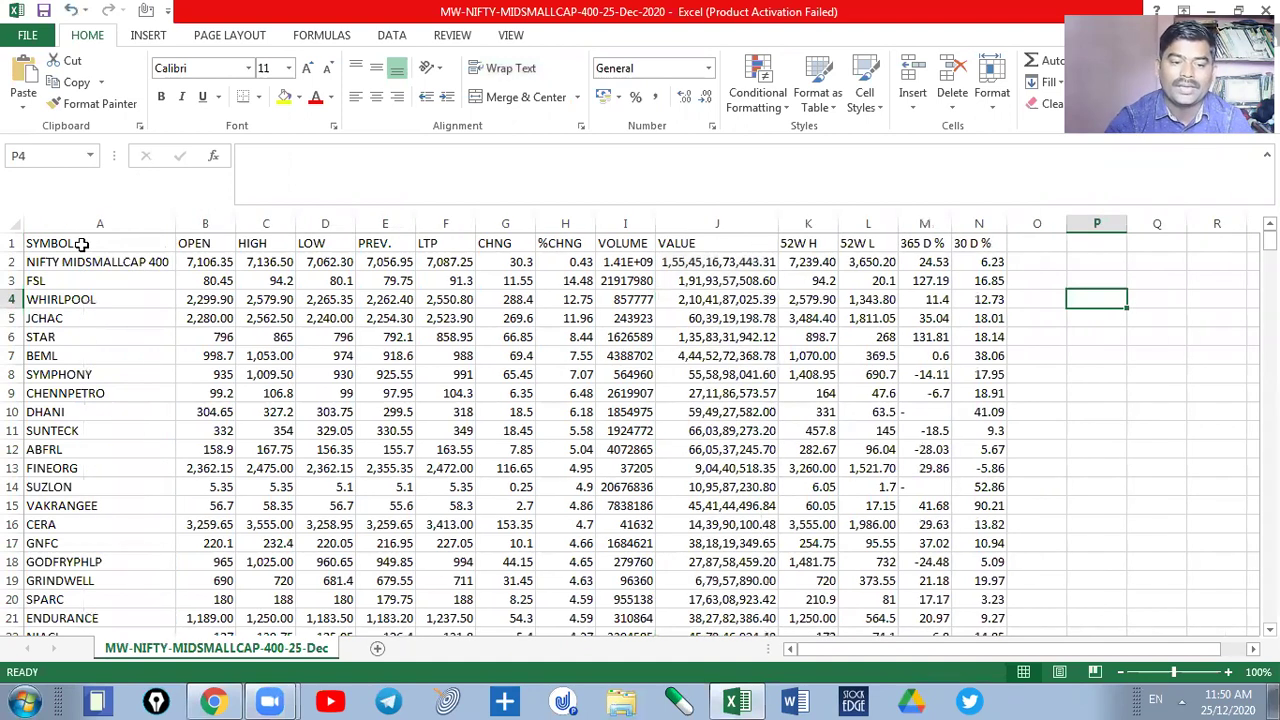
click(82, 246)
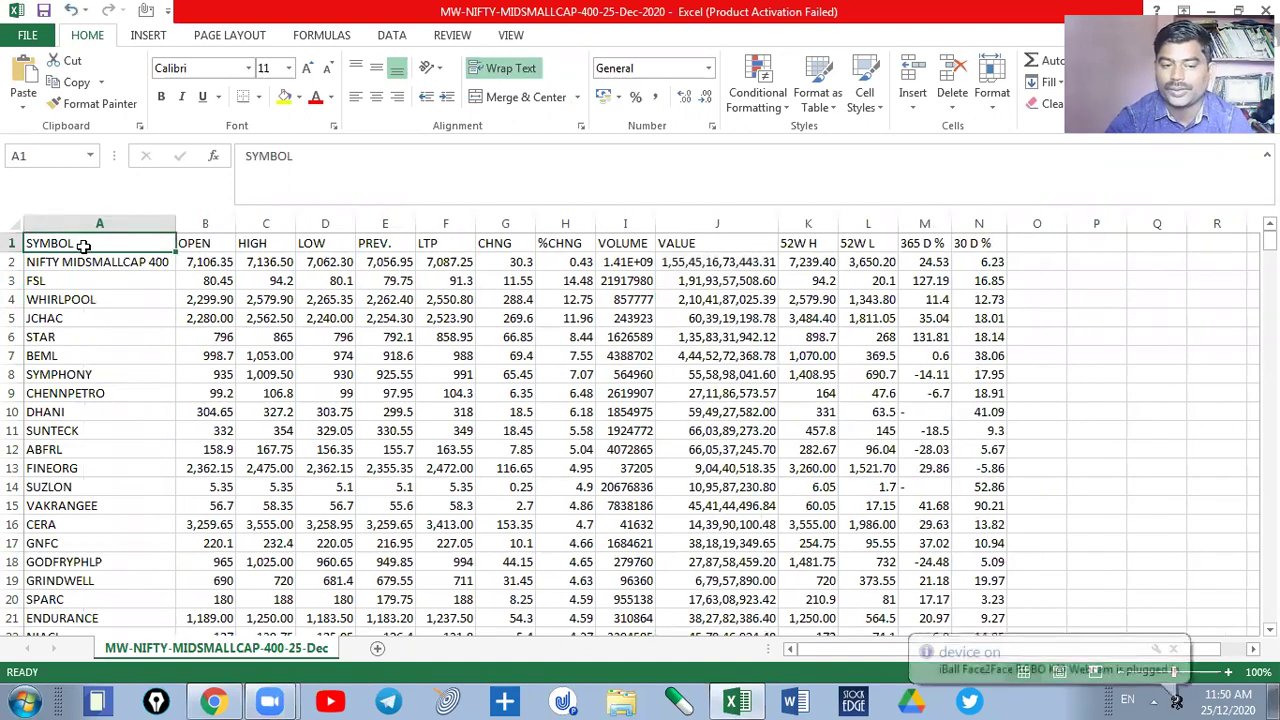
click(300, 98)
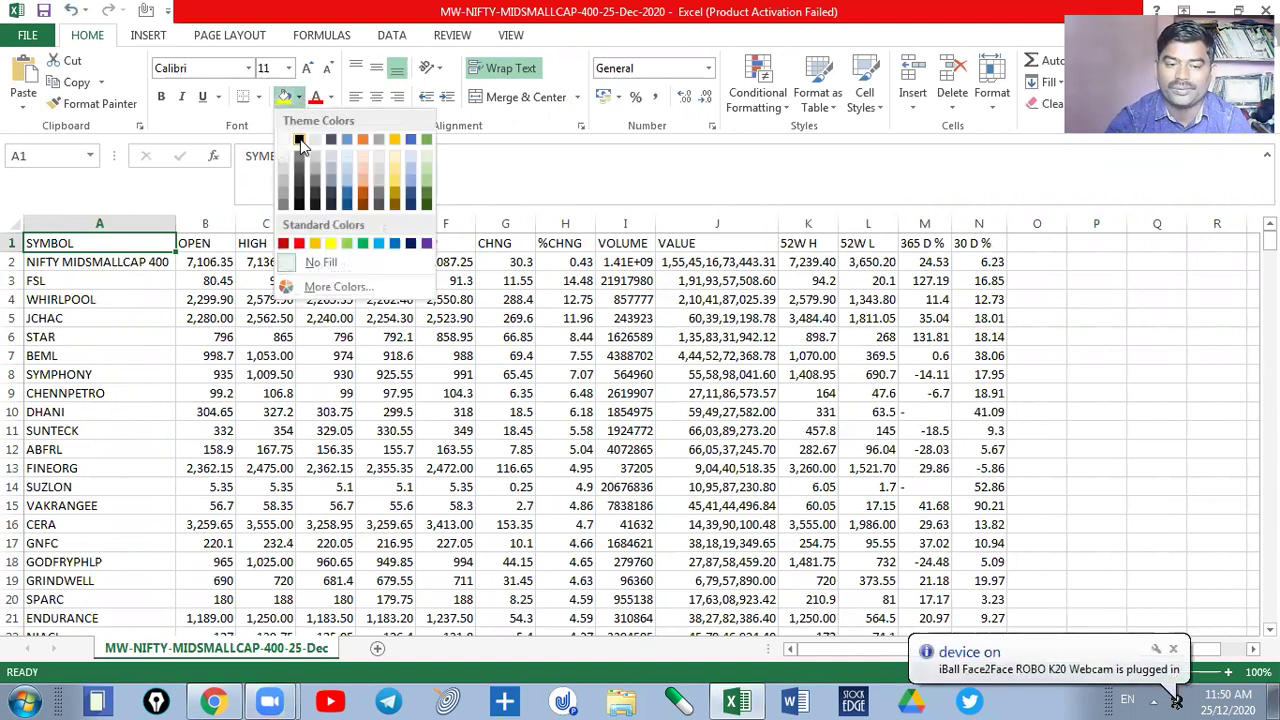
click(299, 139)
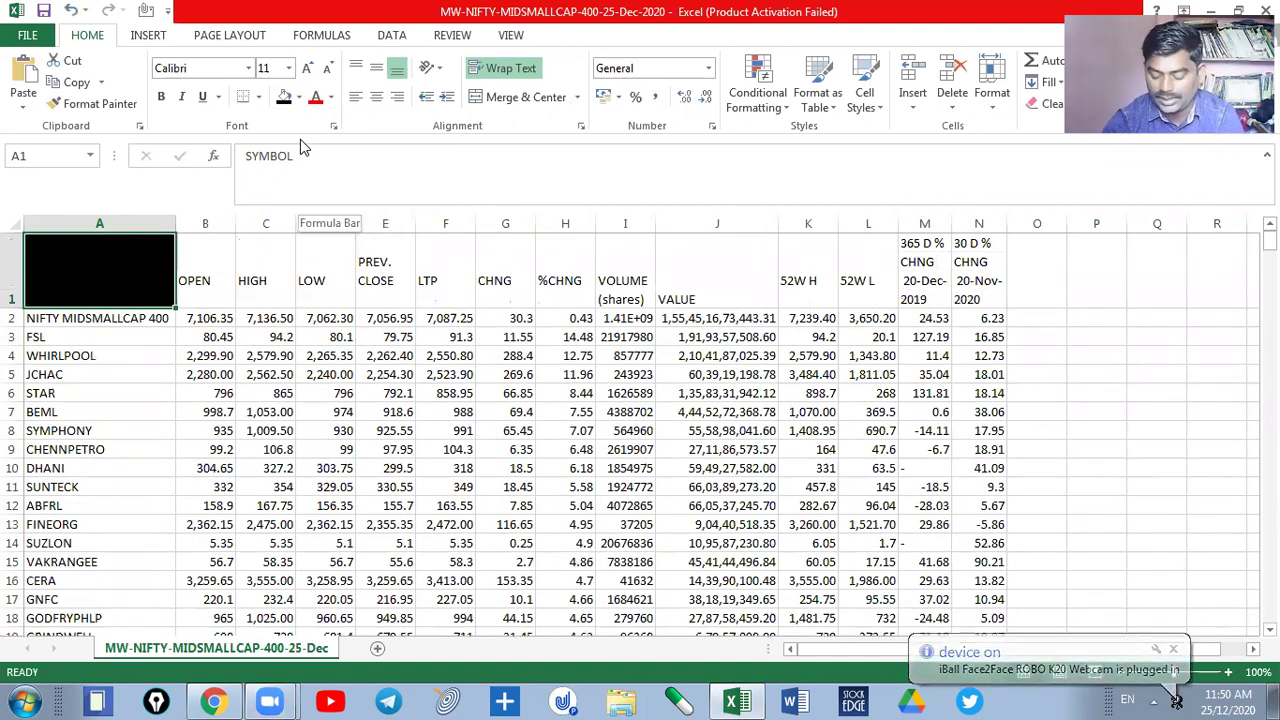
key(ctrl+z)
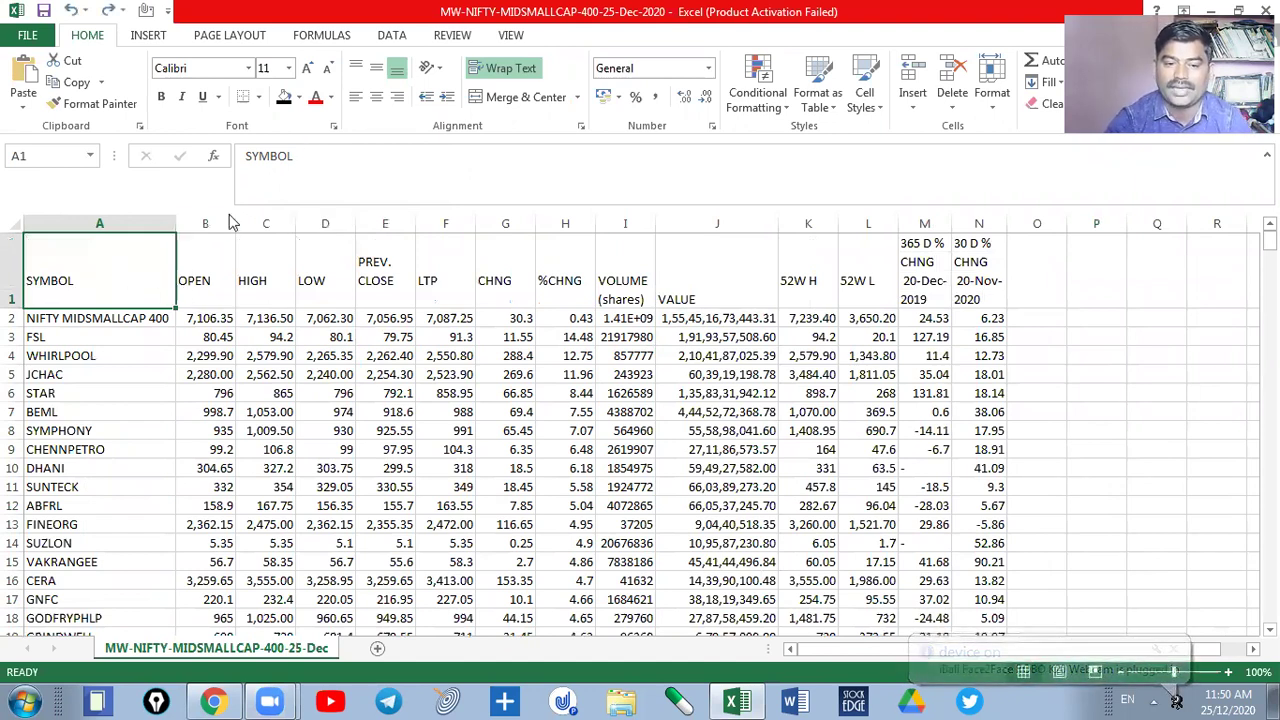
- Fill the SYMBOL header cell with yellow
click(301, 97)
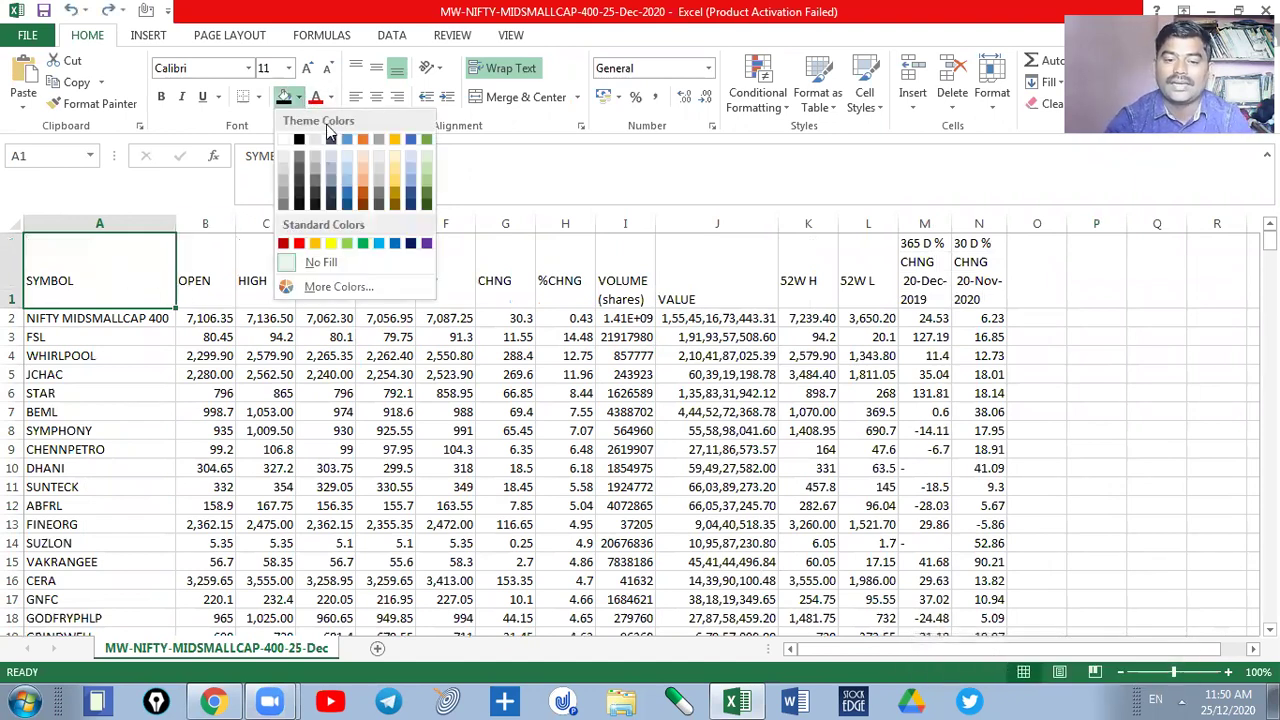
click(331, 243)
- Go through the header cells one by one from OPEN to %CHNG to review what each column holds
click(198, 281)
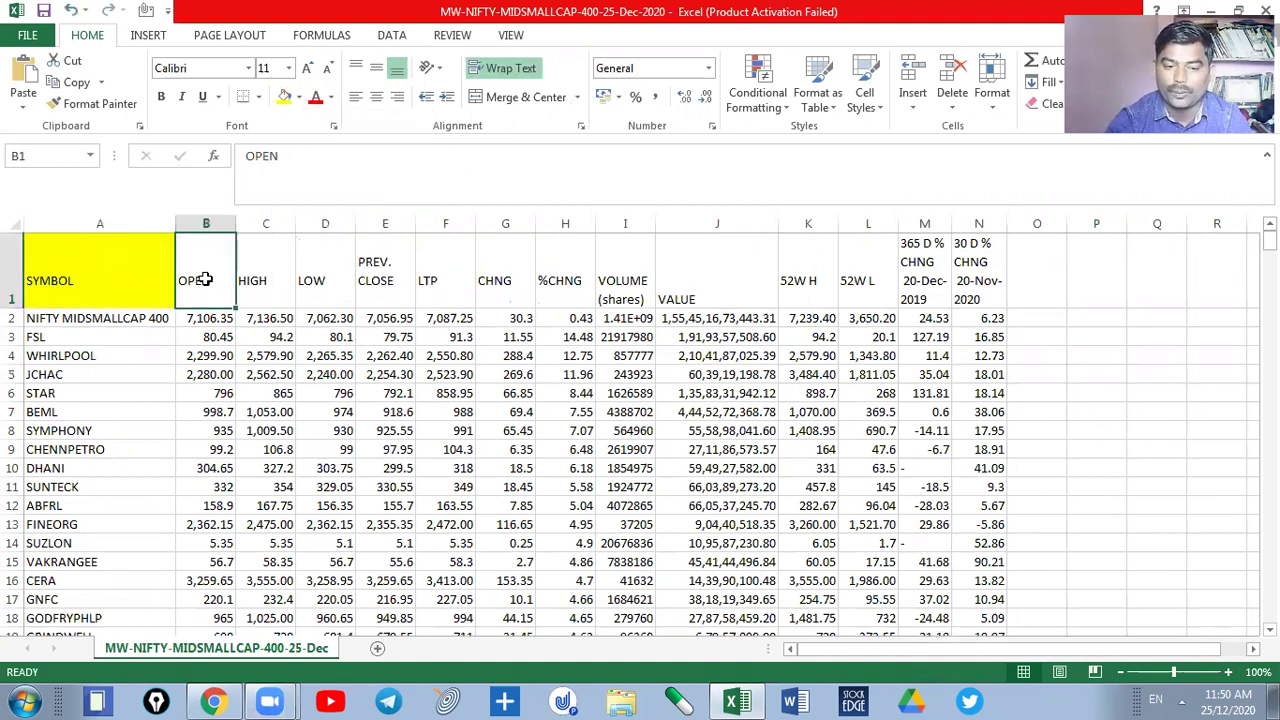
click(268, 281)
click(320, 279)
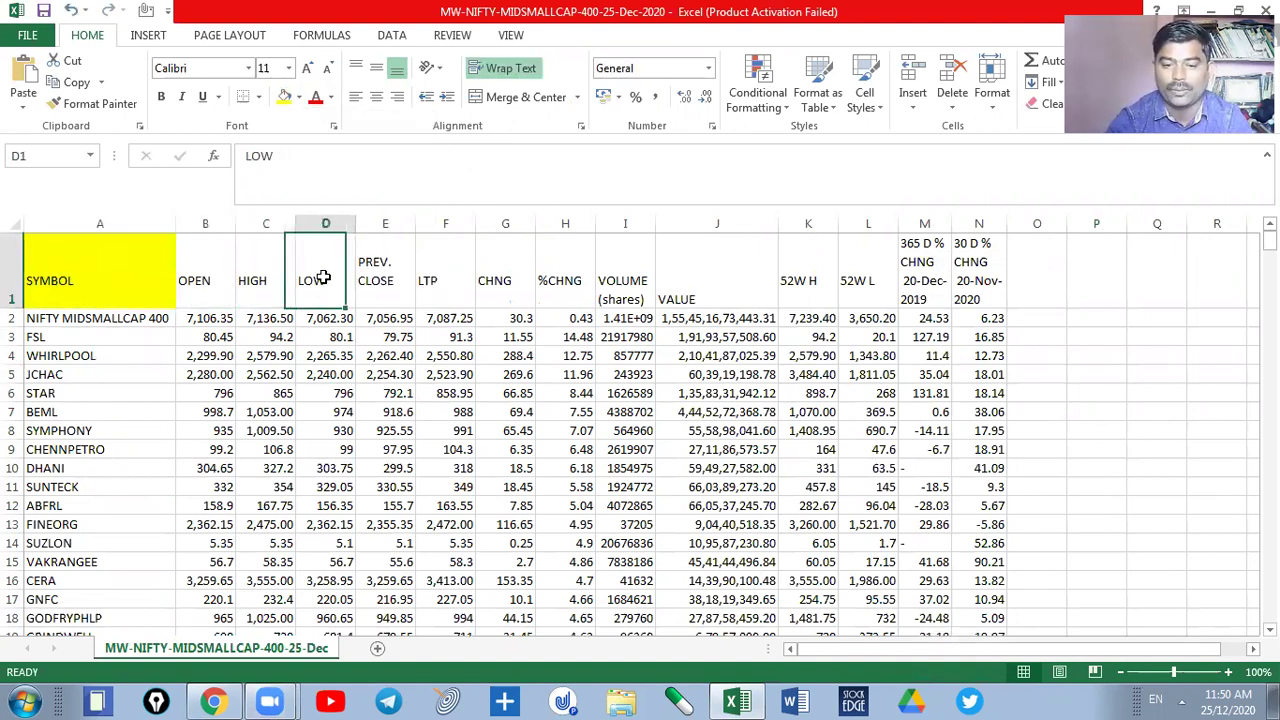
click(380, 270)
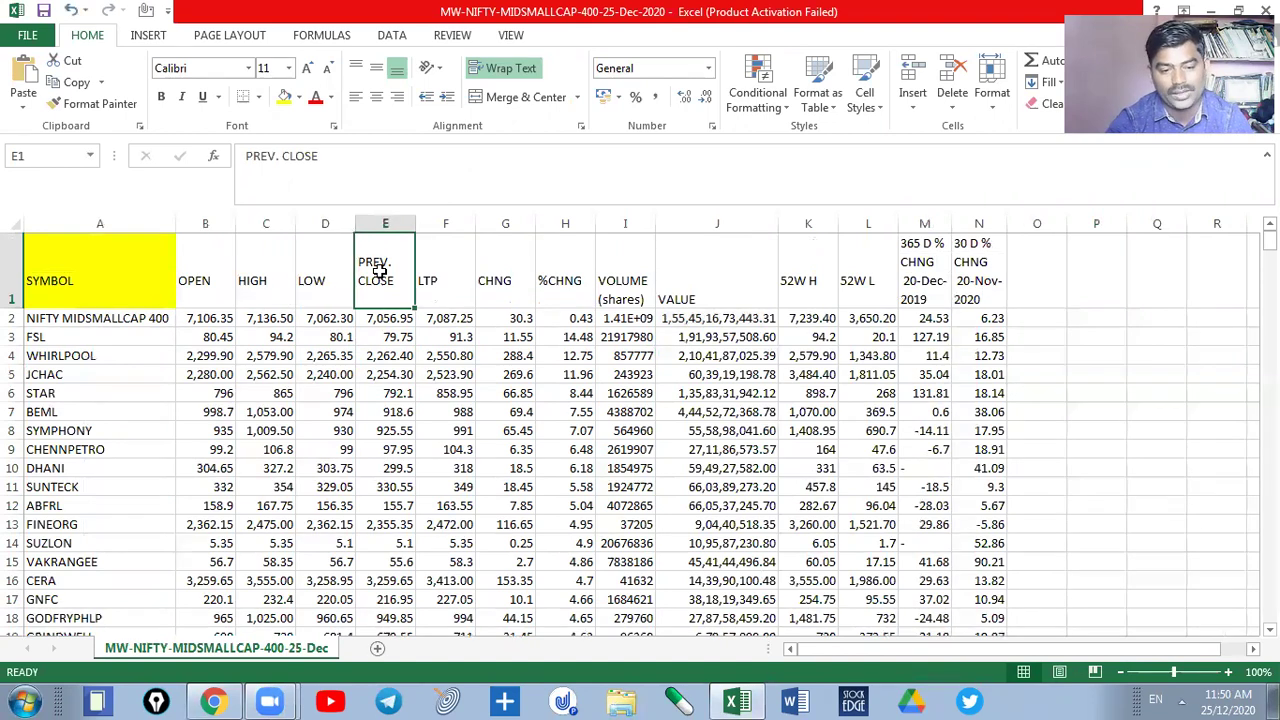
click(451, 280)
click(506, 290)
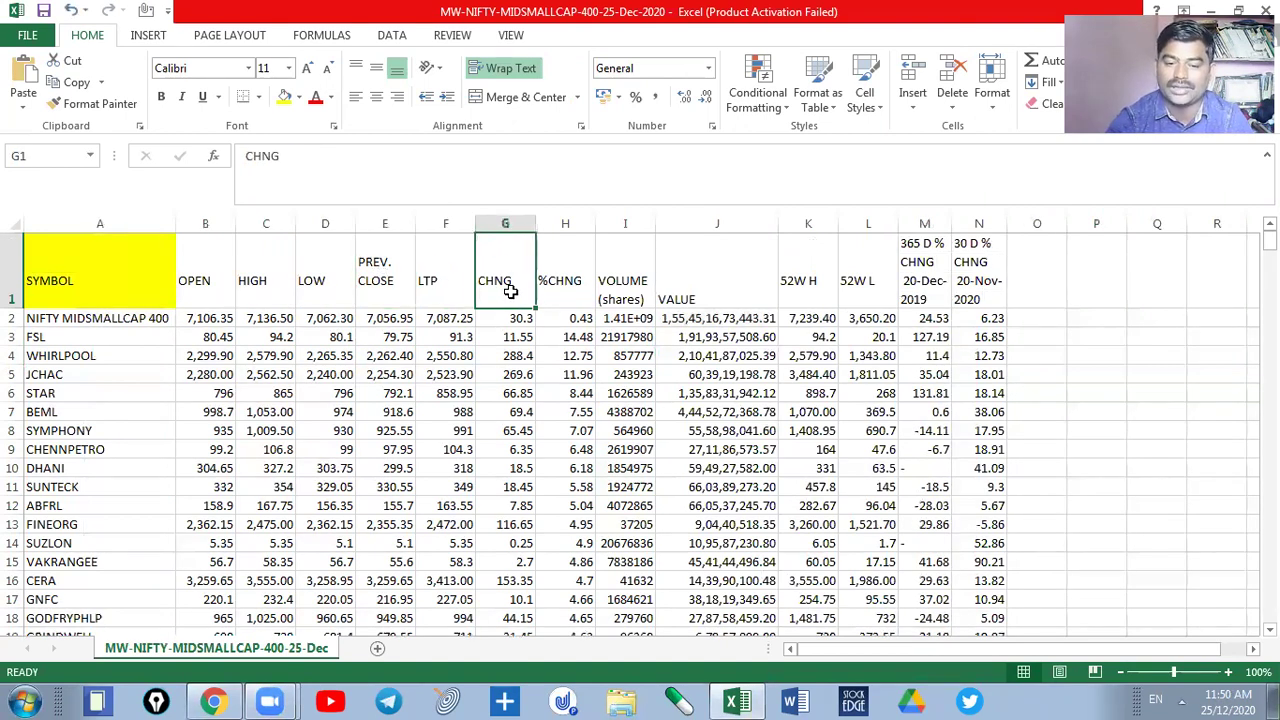
click(561, 289)
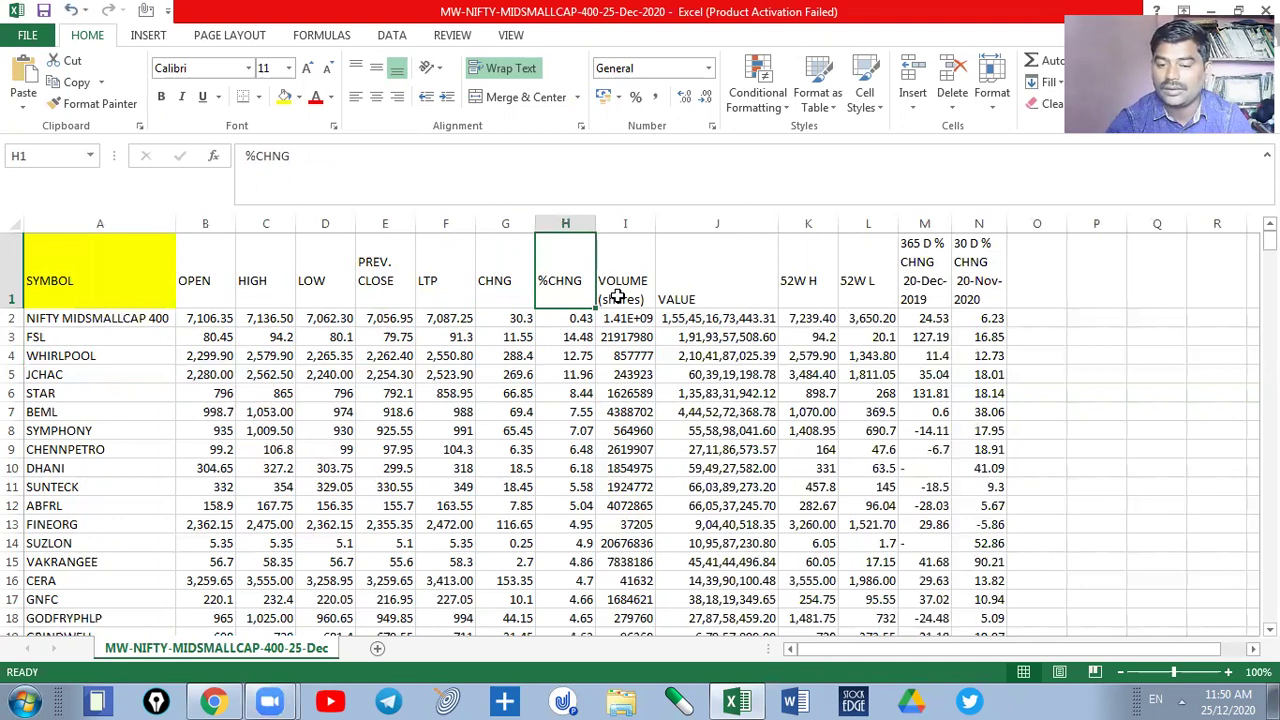
- Fit the VOLUME column to its contents and look at the VALUE and 52W H headers
click(634, 271)
click(648, 225)
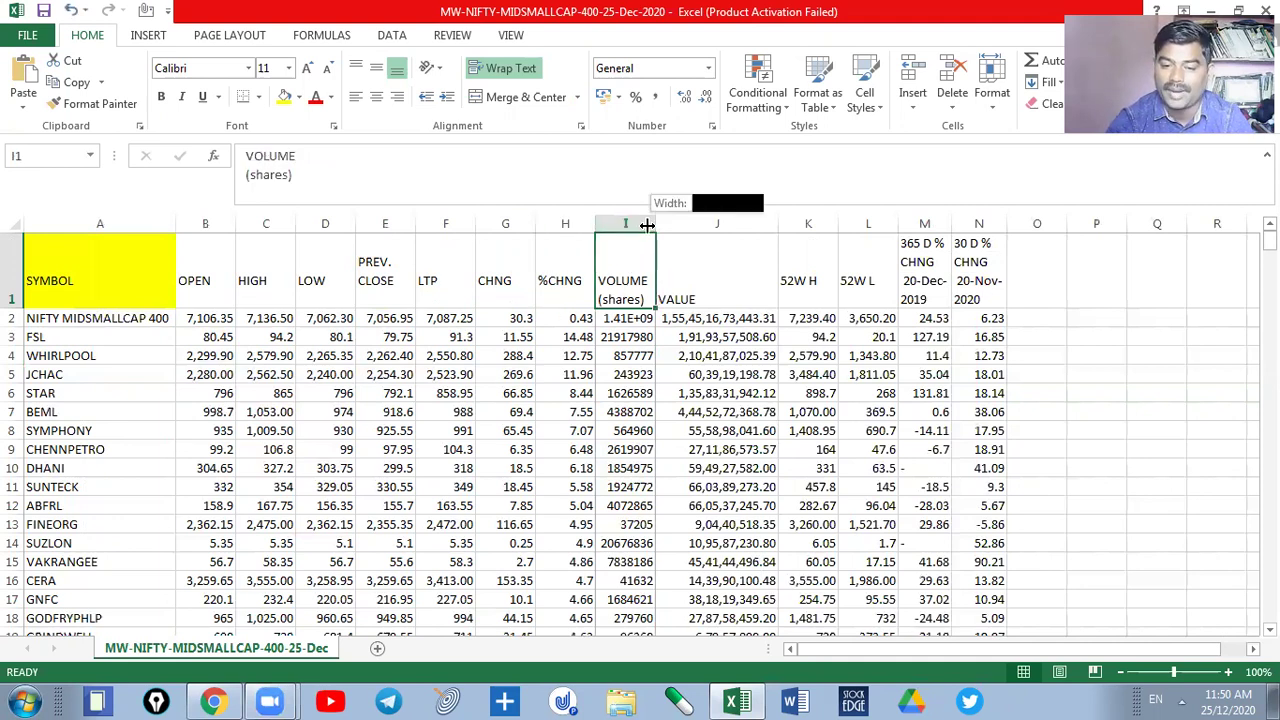
click(645, 224)
double_click(651, 223)
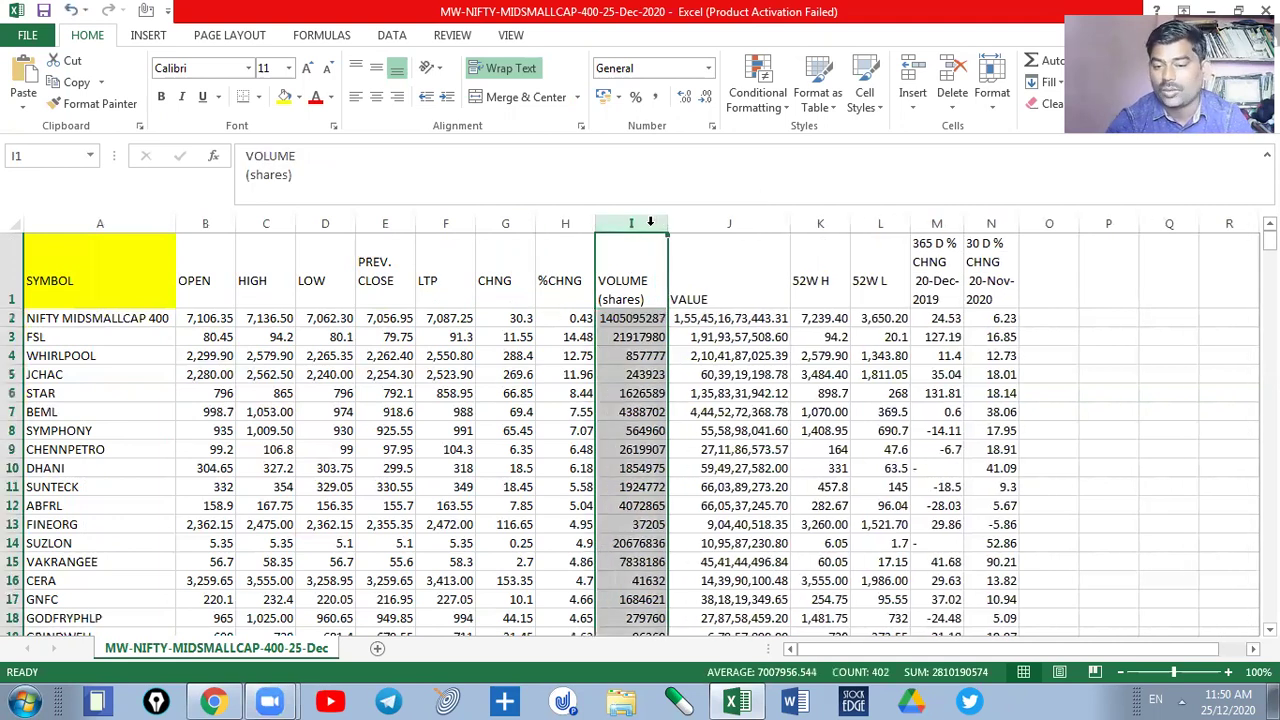
click(704, 289)
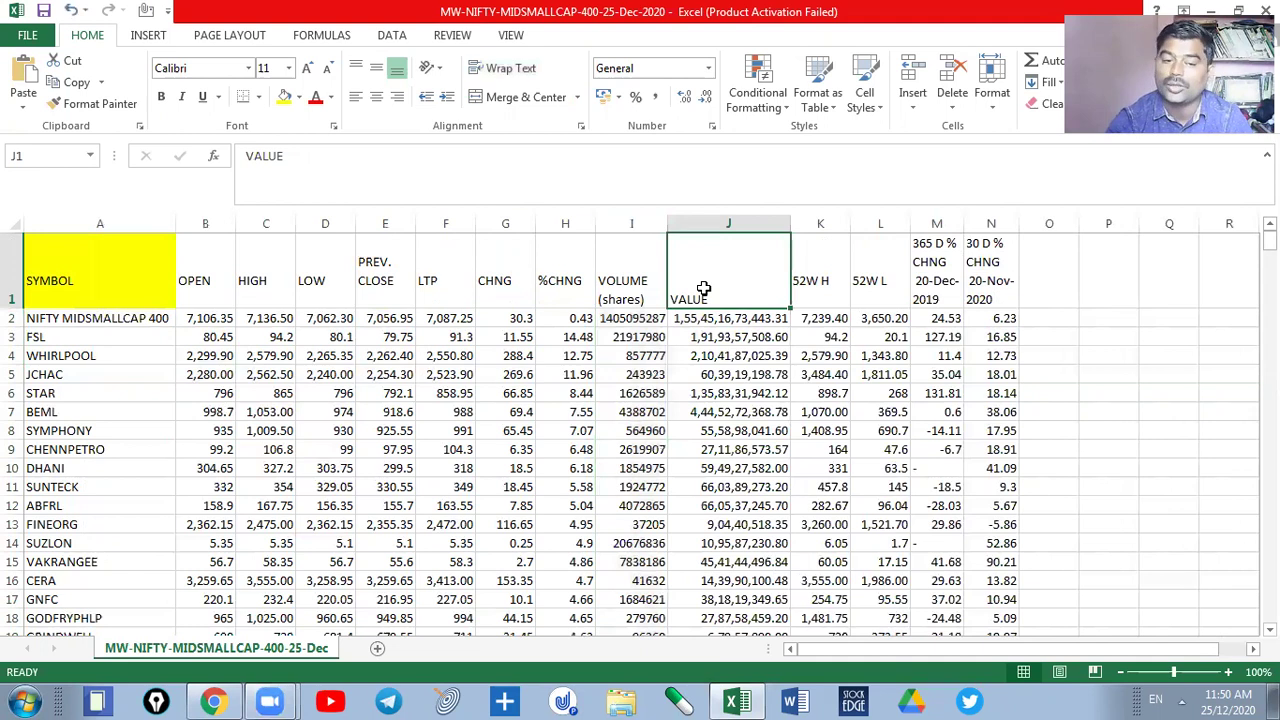
click(802, 280)
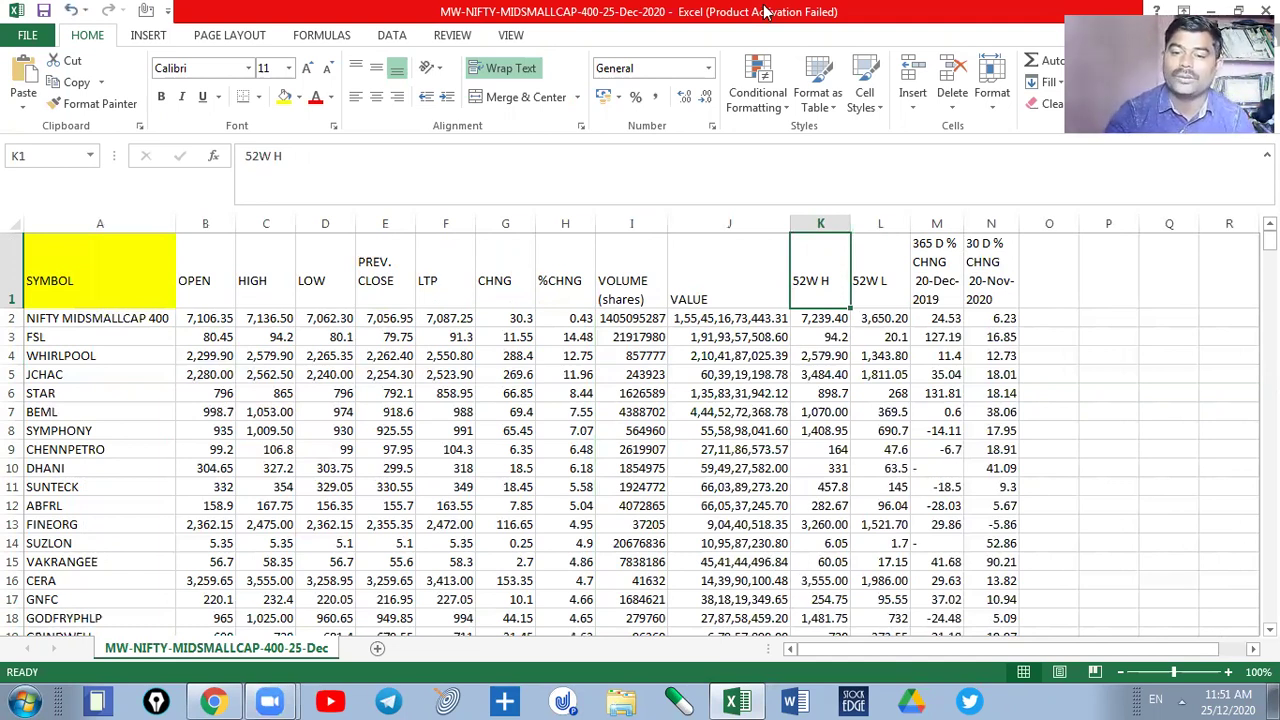
key(ctrl+2)
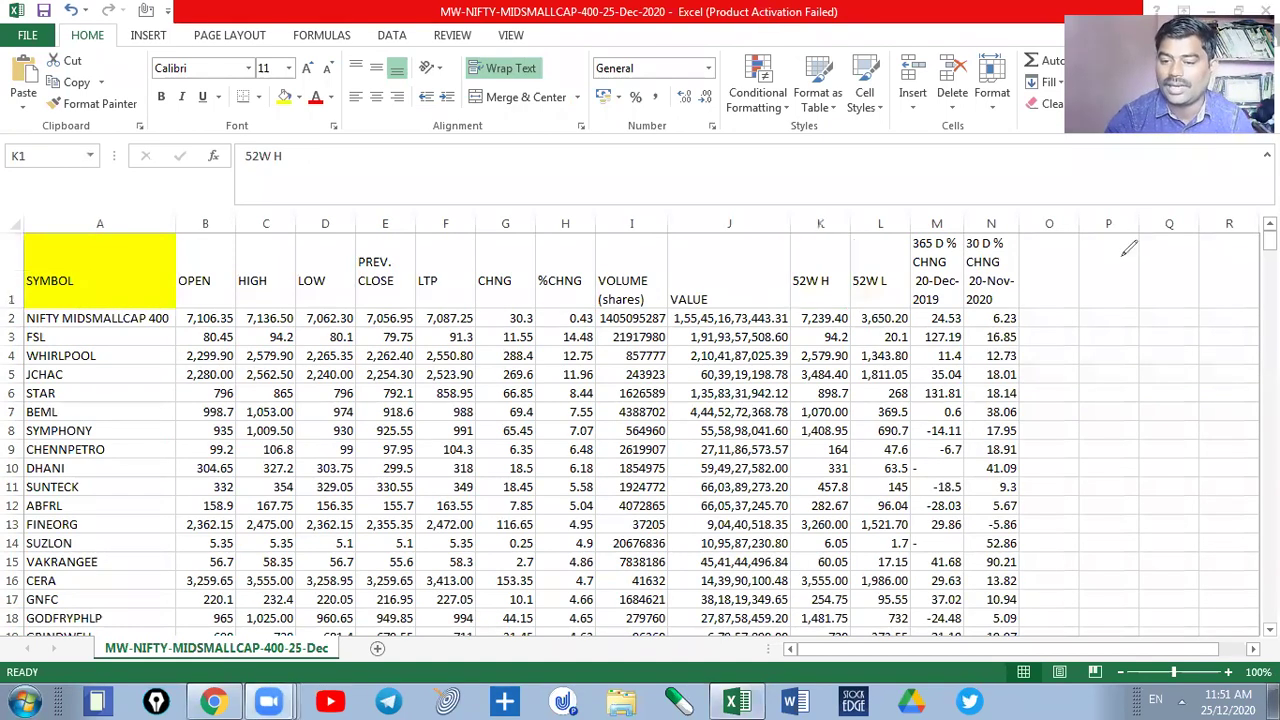
mouse_move(948, 207)
mouse_down()
mouse_move(898, 240)
mouse_move(896, 298)
mouse_move(988, 272)
mouse_move(955, 200)
mouse_up()
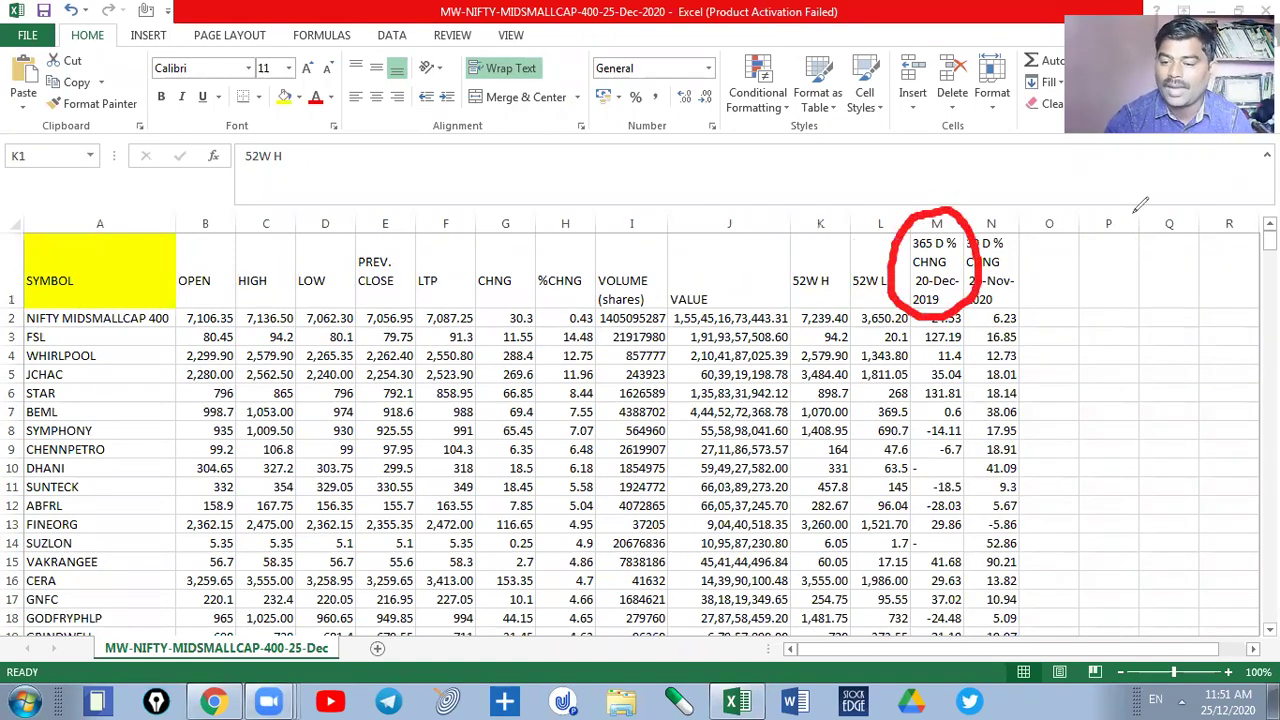
drag(1131, 207, 1131, 306)
mouse_move(1130, 208)
mouse_down()
mouse_move(1107, 233)
mouse_move(1177, 240)
mouse_move(1190, 308)
mouse_move(1207, 281)
mouse_up()
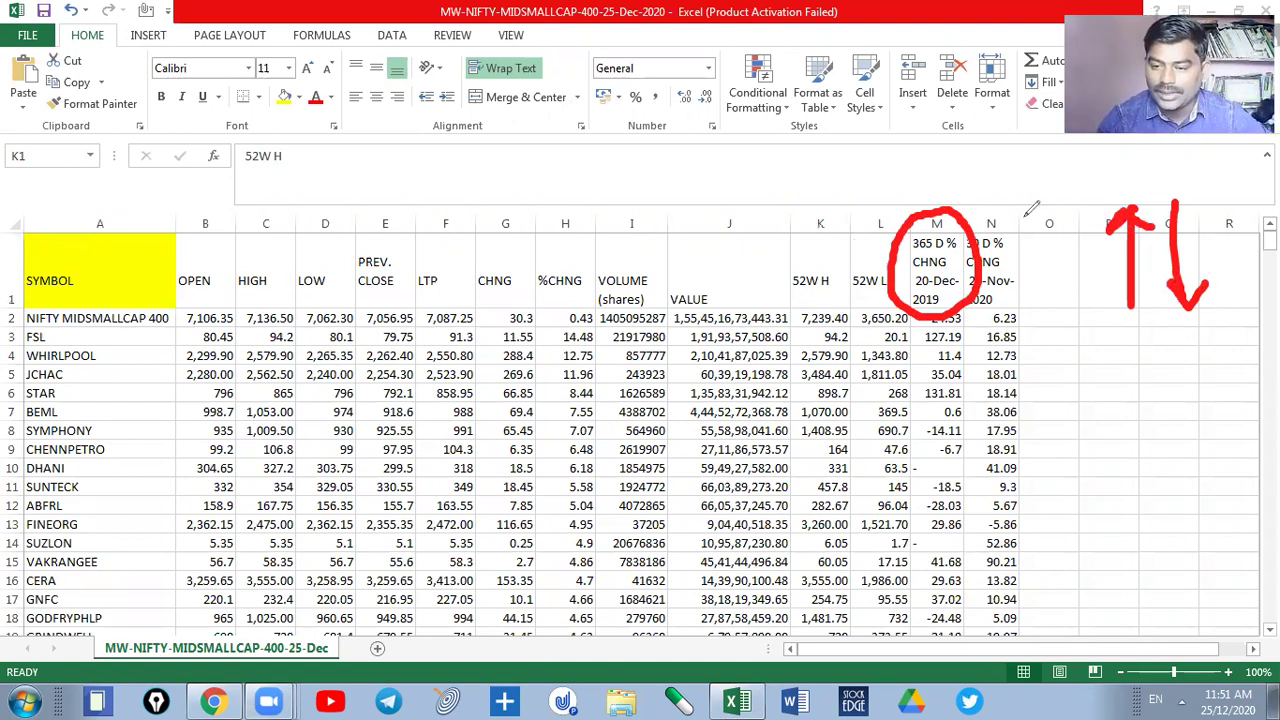
mouse_move(1042, 200)
mouse_down()
mouse_move(1038, 296)
mouse_move(1062, 274)
mouse_up()
mouse_move(1050, 357)
mouse_down()
mouse_move(1090, 375)
mouse_move(1088, 418)
mouse_up()
mouse_move(1140, 350)
mouse_down()
mouse_move(1126, 365)
mouse_move(1150, 362)
mouse_move(1140, 352)
mouse_up()
click(1116, 452)
mouse_move(1115, 440)
mouse_down()
mouse_move(1160, 482)
mouse_move(1200, 425)
mouse_move(1275, 440)
mouse_up()
mouse_move(1098, 538)
mouse_down()
mouse_move(1100, 605)
mouse_move(1095, 535)
mouse_up()
drag(1095, 535, 1130, 562)
mouse_move(1157, 520)
mouse_down()
mouse_move(1173, 592)
mouse_move(1205, 553)
mouse_up()
drag(988, 276, 1062, 266)
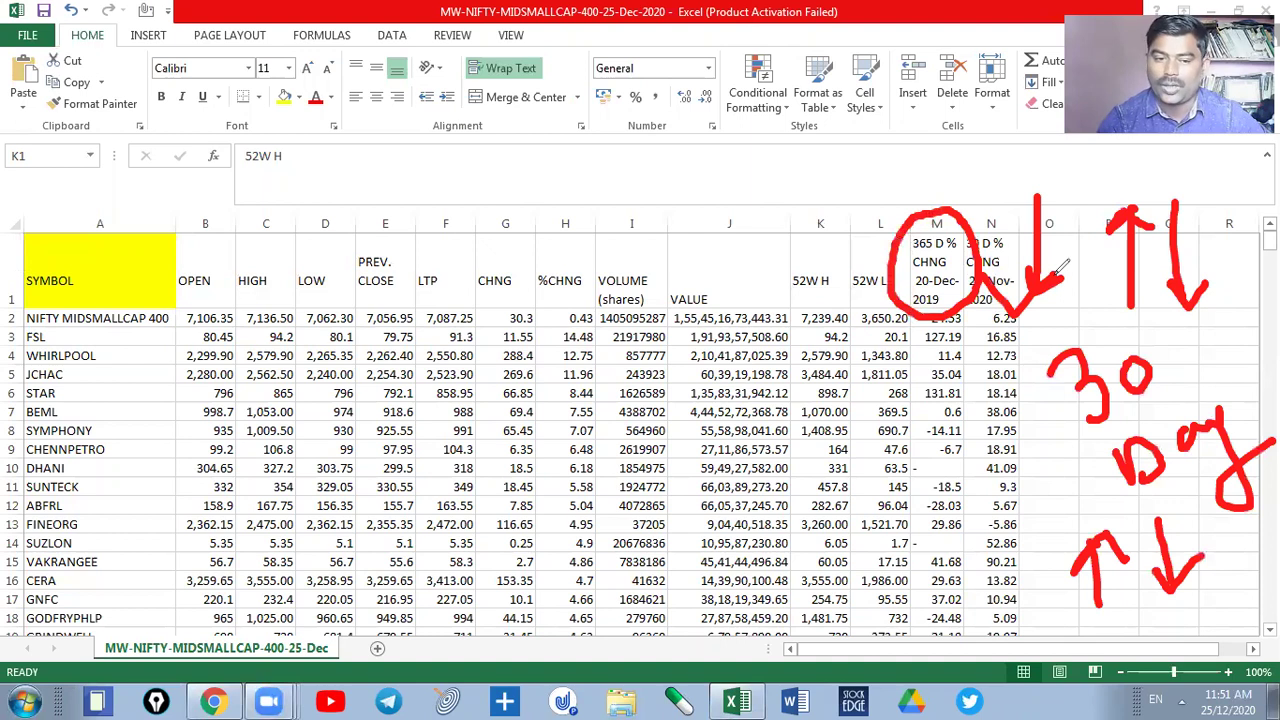
mouse_move(285, 248)
mouse_down()
mouse_move(238, 276)
mouse_move(346, 292)
mouse_move(409, 256)
mouse_move(470, 262)
mouse_up()
mouse_move(598, 188)
mouse_down()
mouse_move(685, 245)
mouse_move(642, 214)
mouse_up()
mouse_move(424, 390)
mouse_down()
mouse_move(410, 420)
mouse_move(515, 405)
mouse_move(530, 330)
mouse_move(628, 368)
mouse_up()
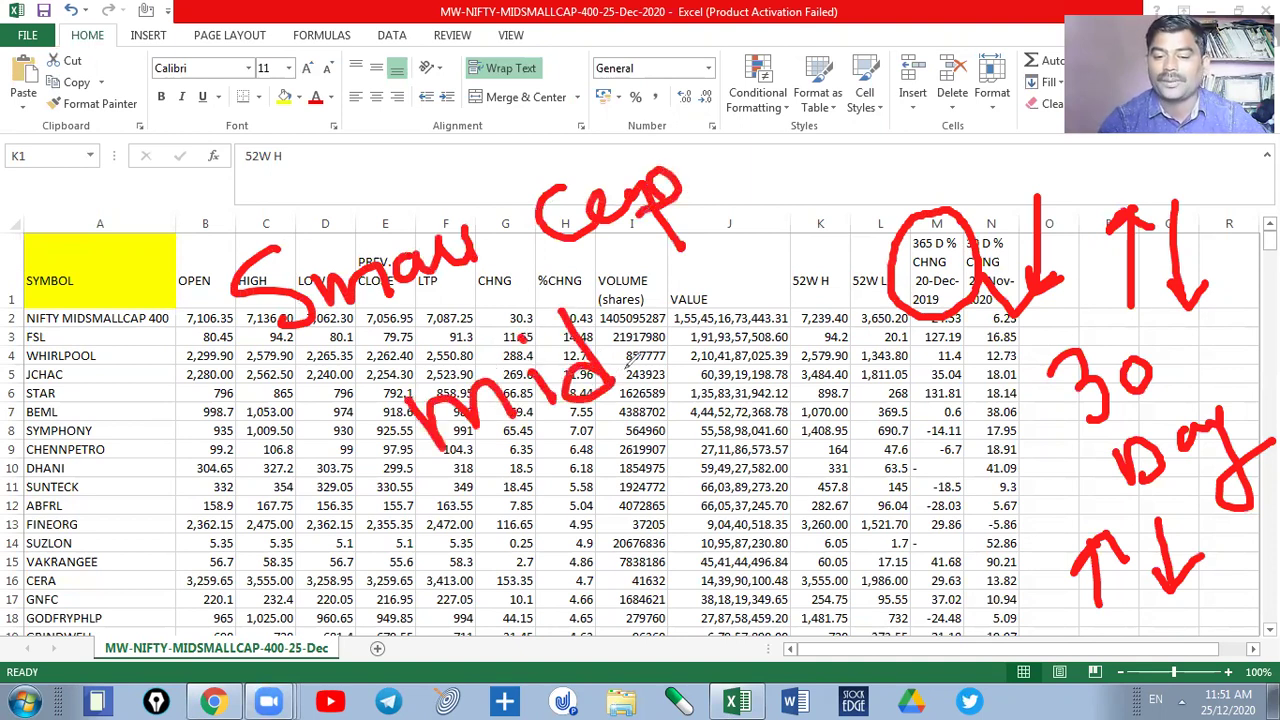
mouse_move(697, 258)
mouse_down()
mouse_move(668, 318)
mouse_move(800, 325)
mouse_move(800, 265)
mouse_move(745, 292)
mouse_up()
mouse_move(618, 586)
mouse_down()
mouse_move(596, 478)
mouse_move(578, 515)
mouse_move(638, 500)
mouse_up()
mouse_move(690, 460)
mouse_down()
mouse_move(668, 490)
mouse_move(868, 402)
mouse_move(908, 430)
mouse_move(981, 432)
mouse_up()
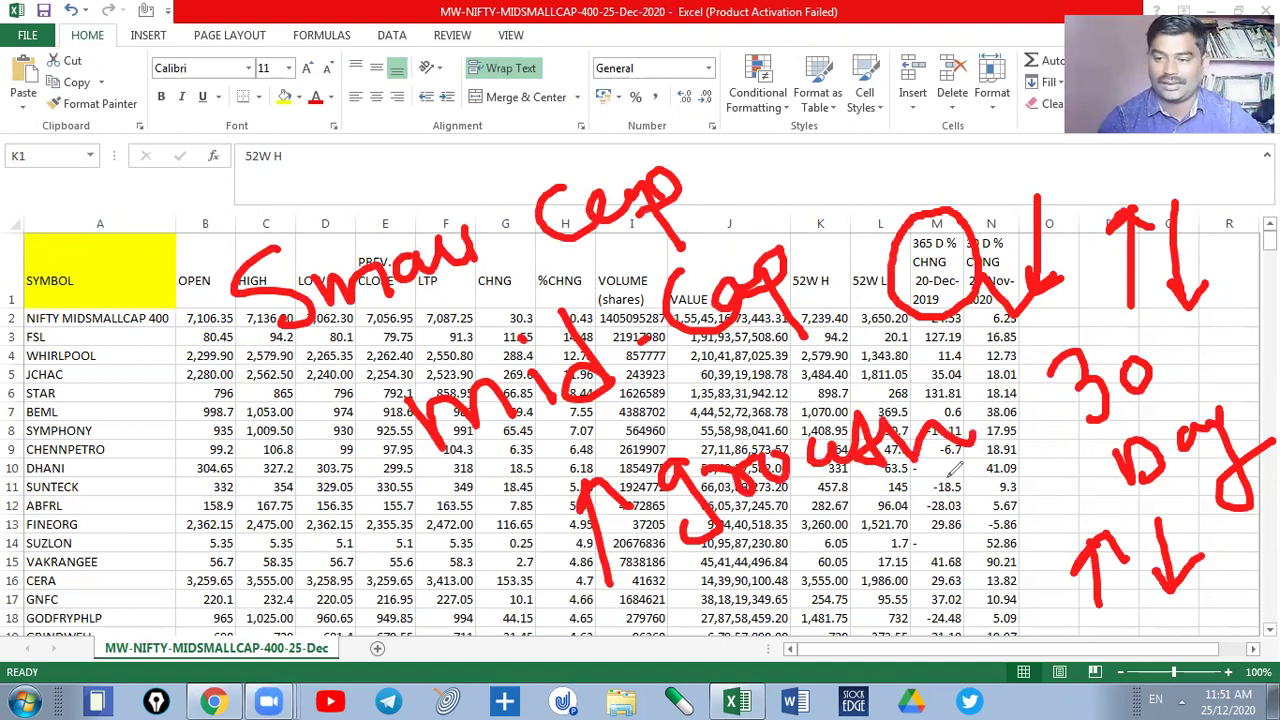
drag(762, 514, 985, 440)
drag(808, 520, 972, 452)
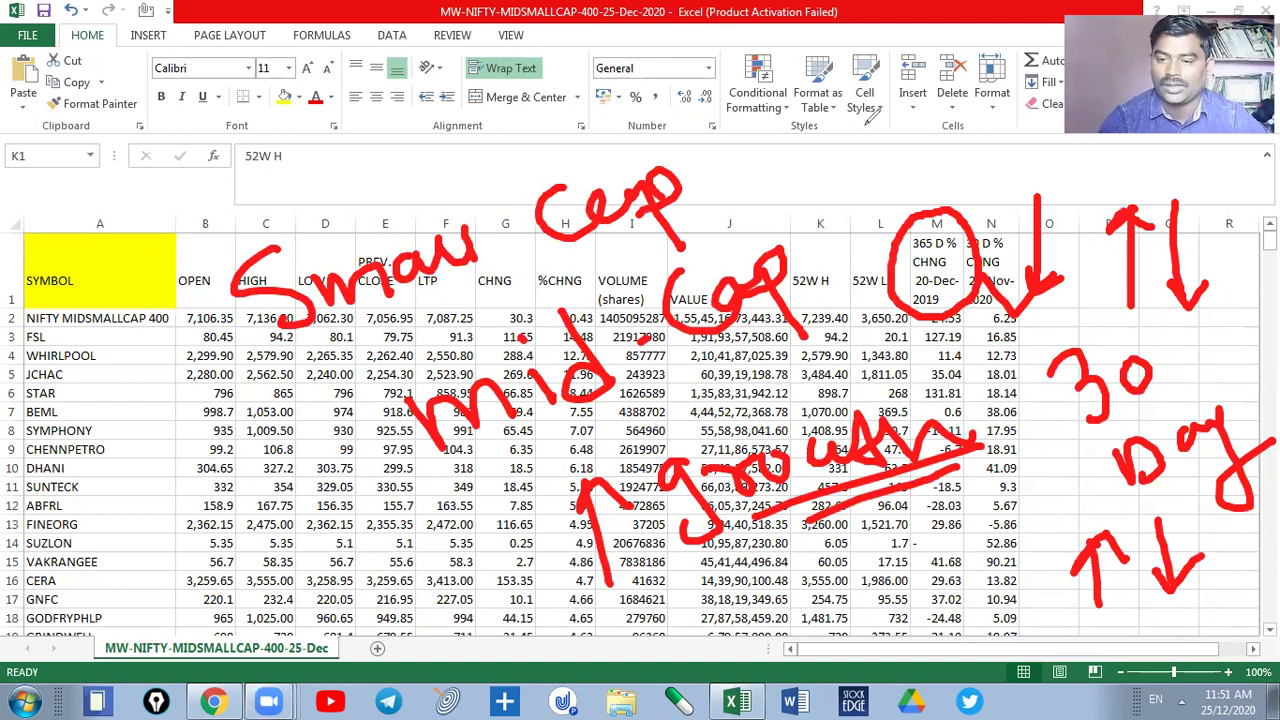
key(e)
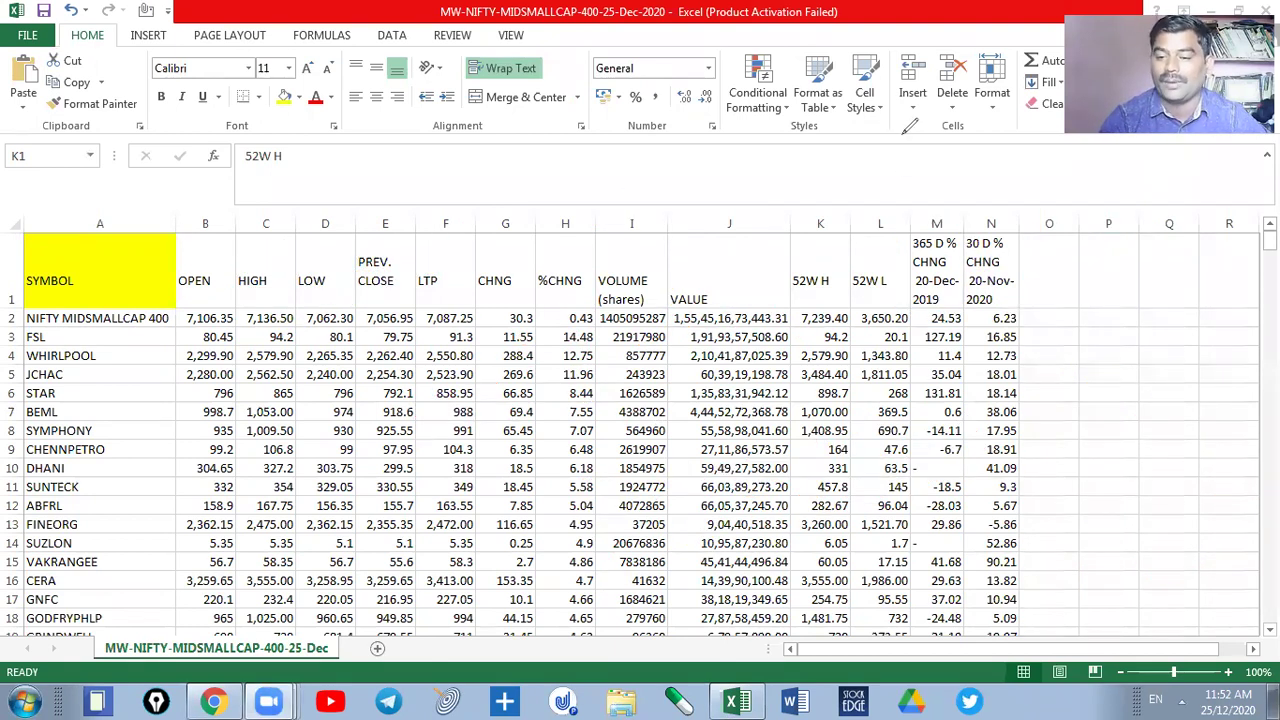
- Sort the stock table in ascending order by the 365 D % CHNG column
click(930, 285)
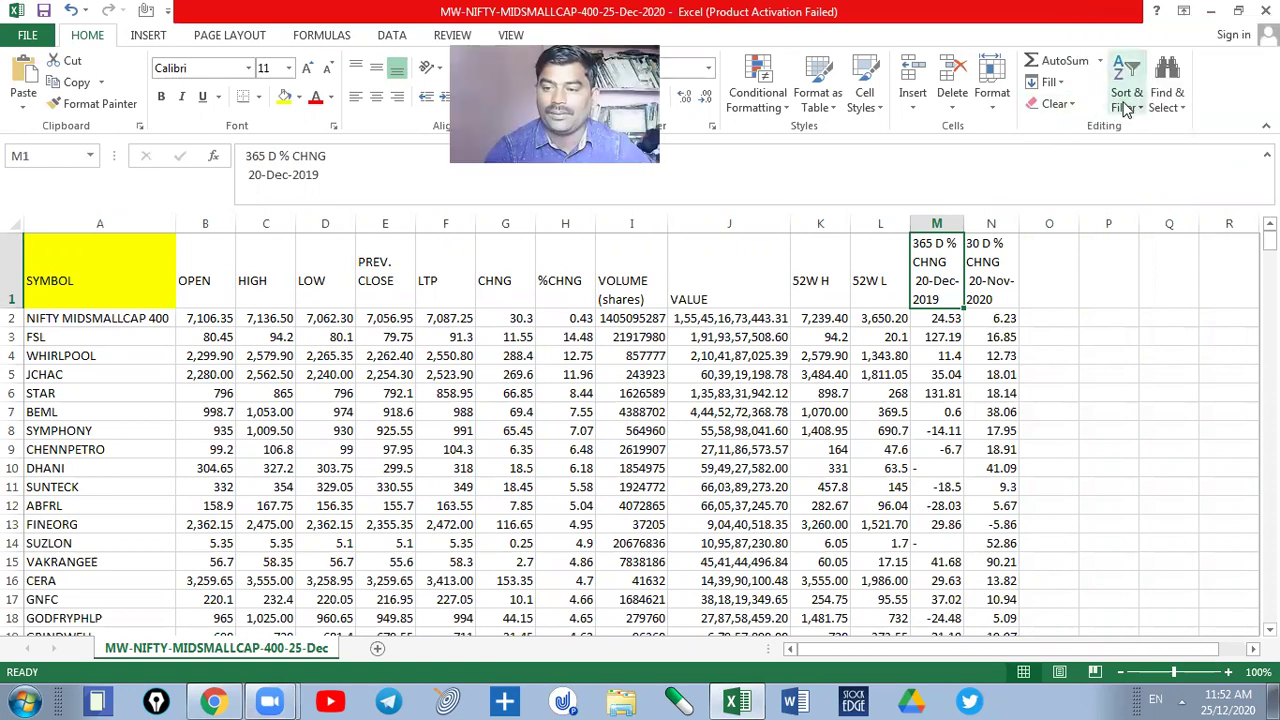
click(1126, 100)
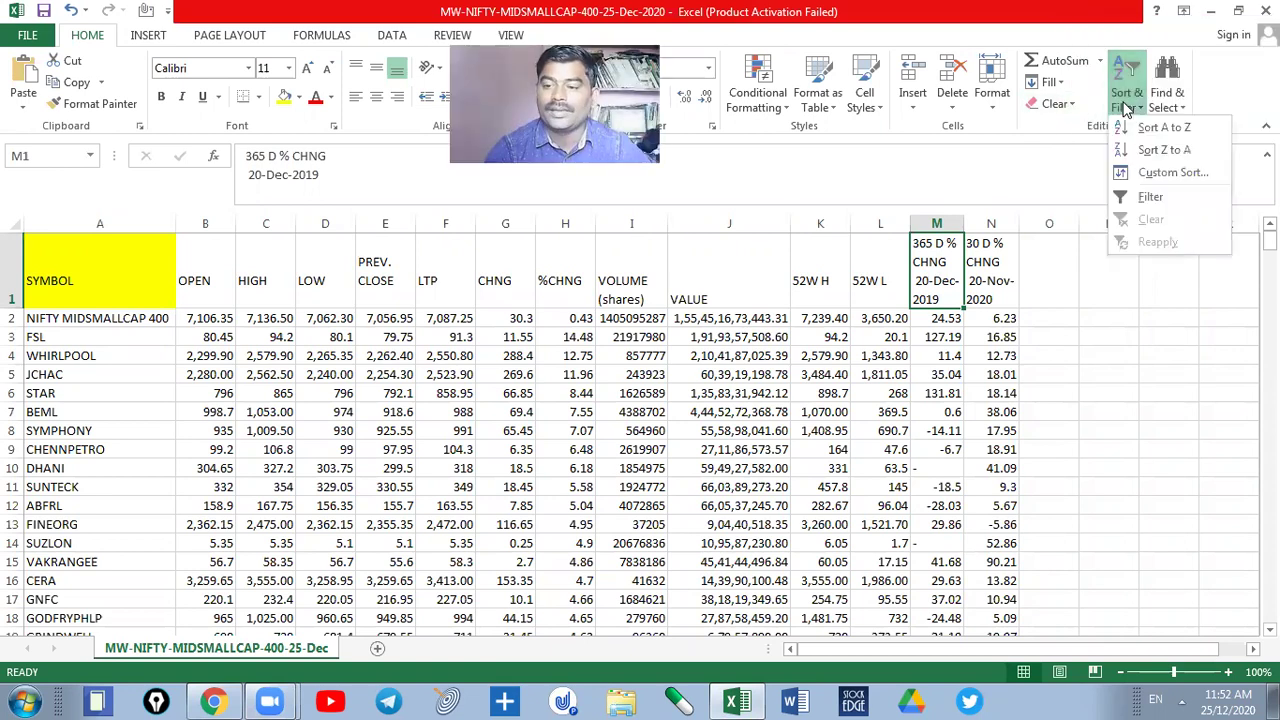
click(1146, 130)
click(1150, 298)
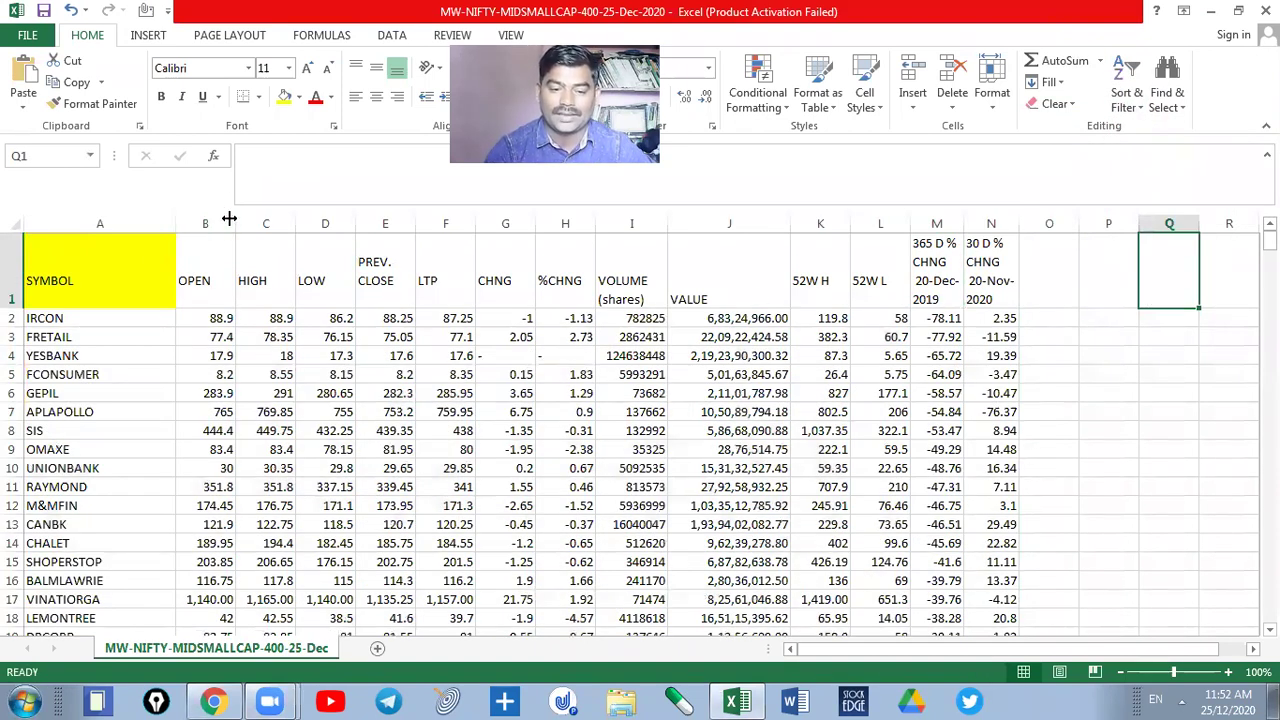
- Review the 365 D % CHNG values of the stocks with the largest yearly losses, including YESBANK
click(928, 356)
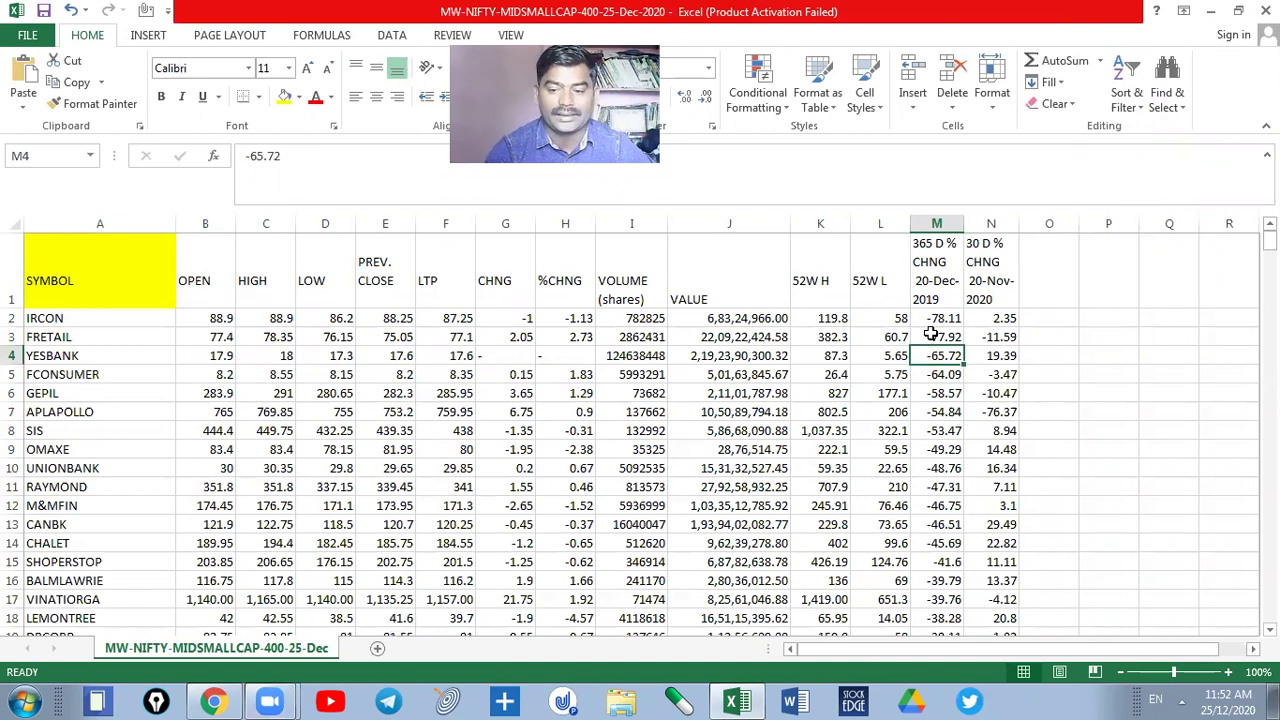
click(928, 318)
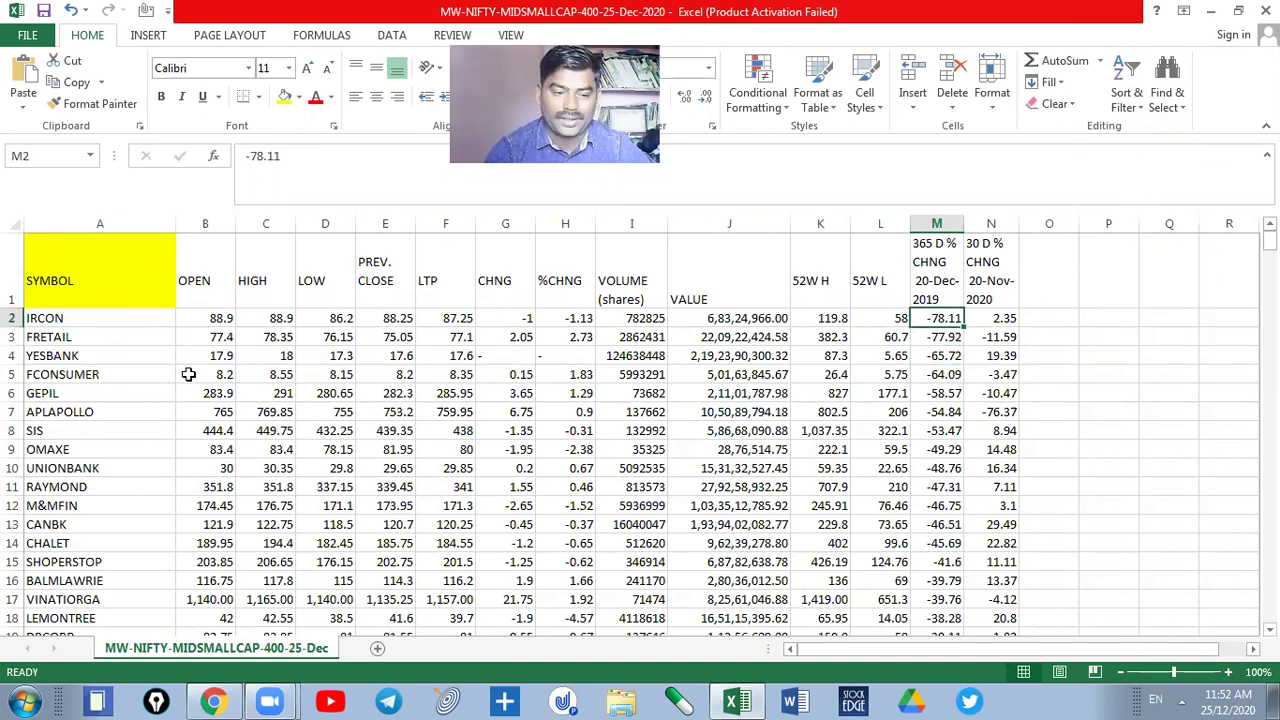
click(100, 348)
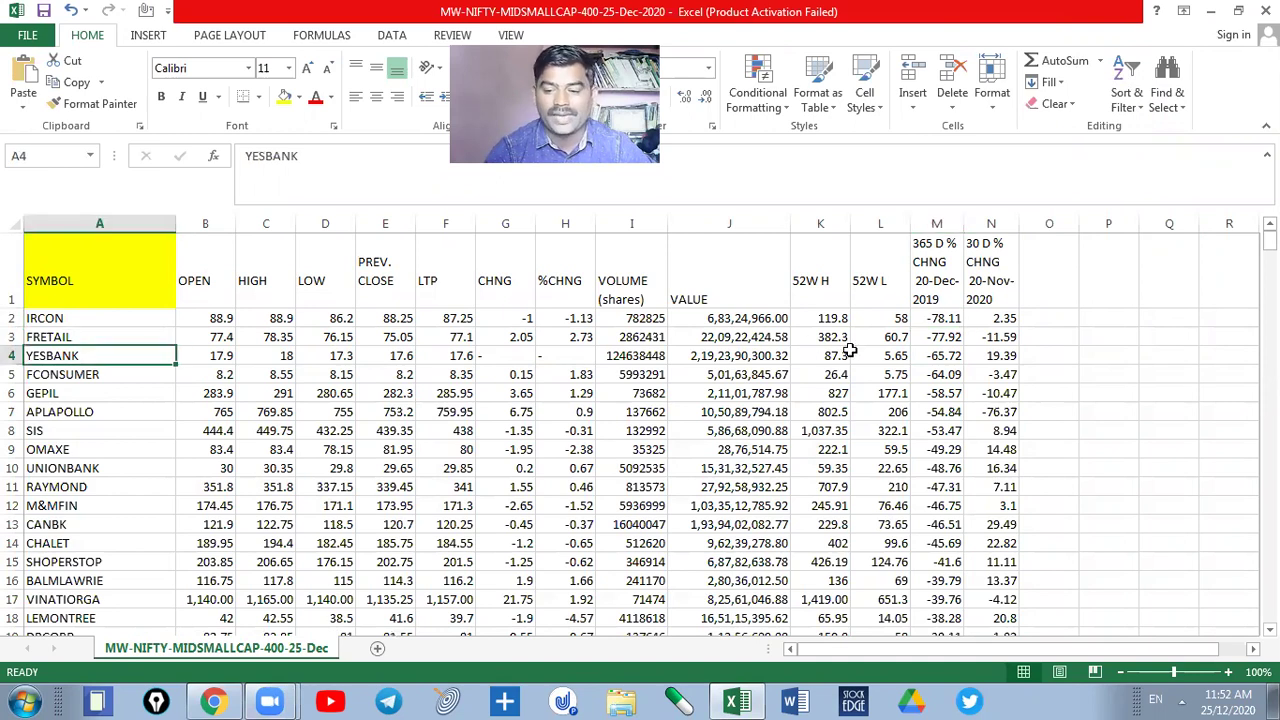
click(945, 358)
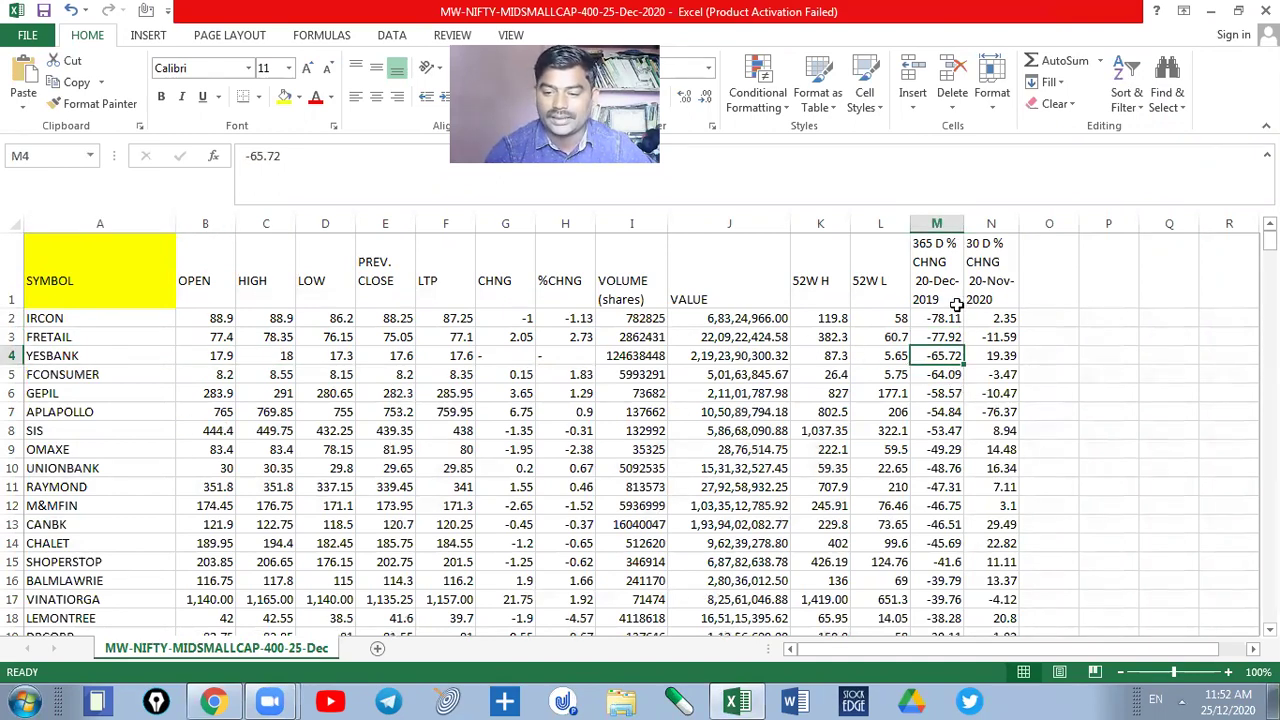
drag(933, 252, 945, 650)
drag(948, 631, 948, 544)
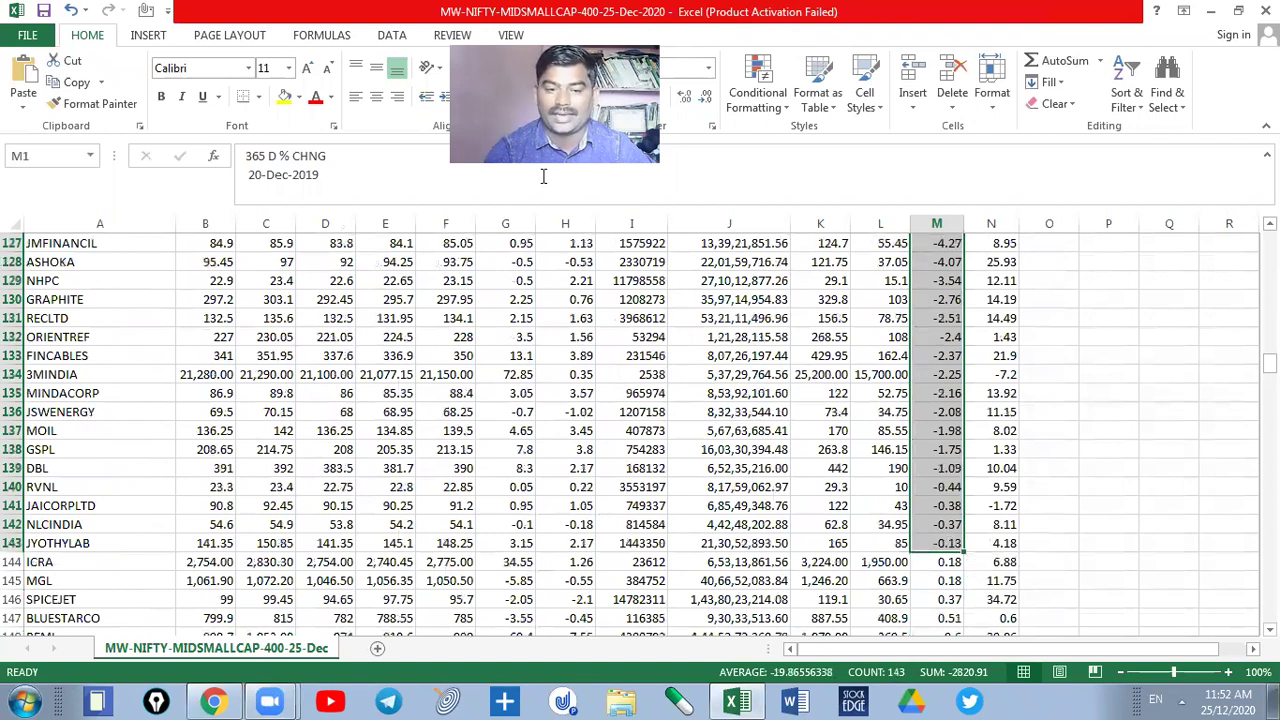
click(298, 96)
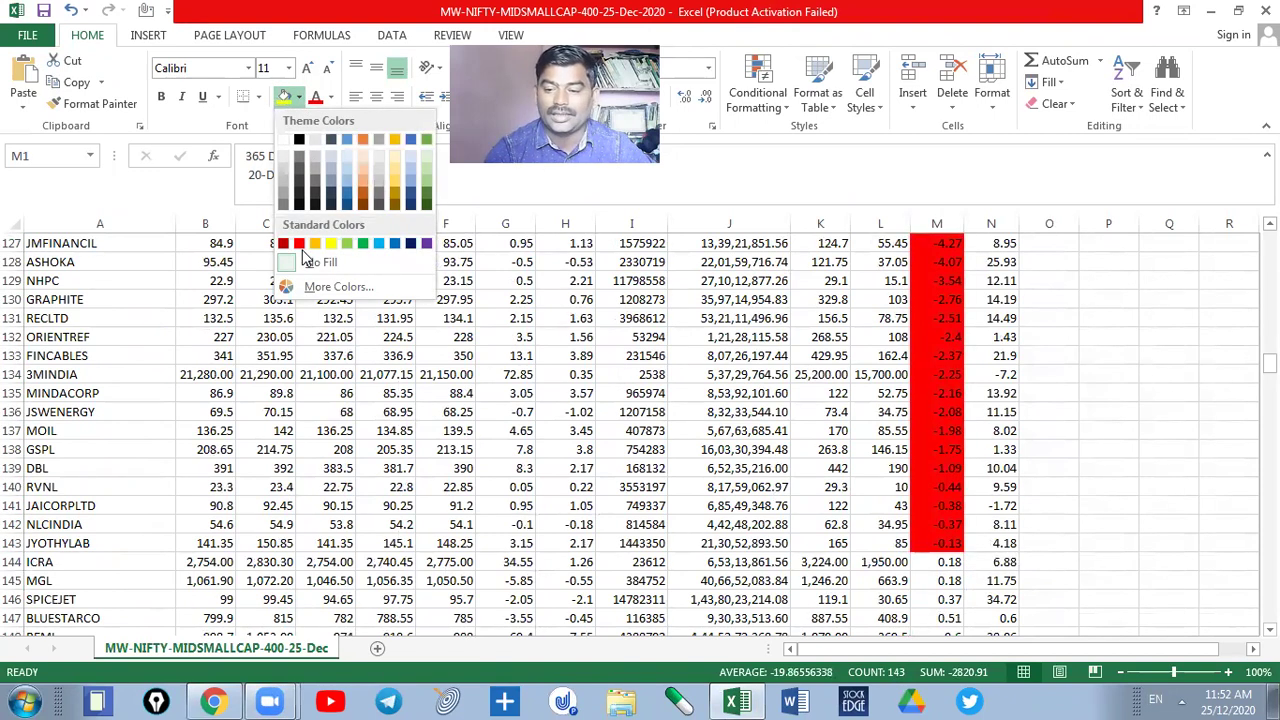
click(922, 441)
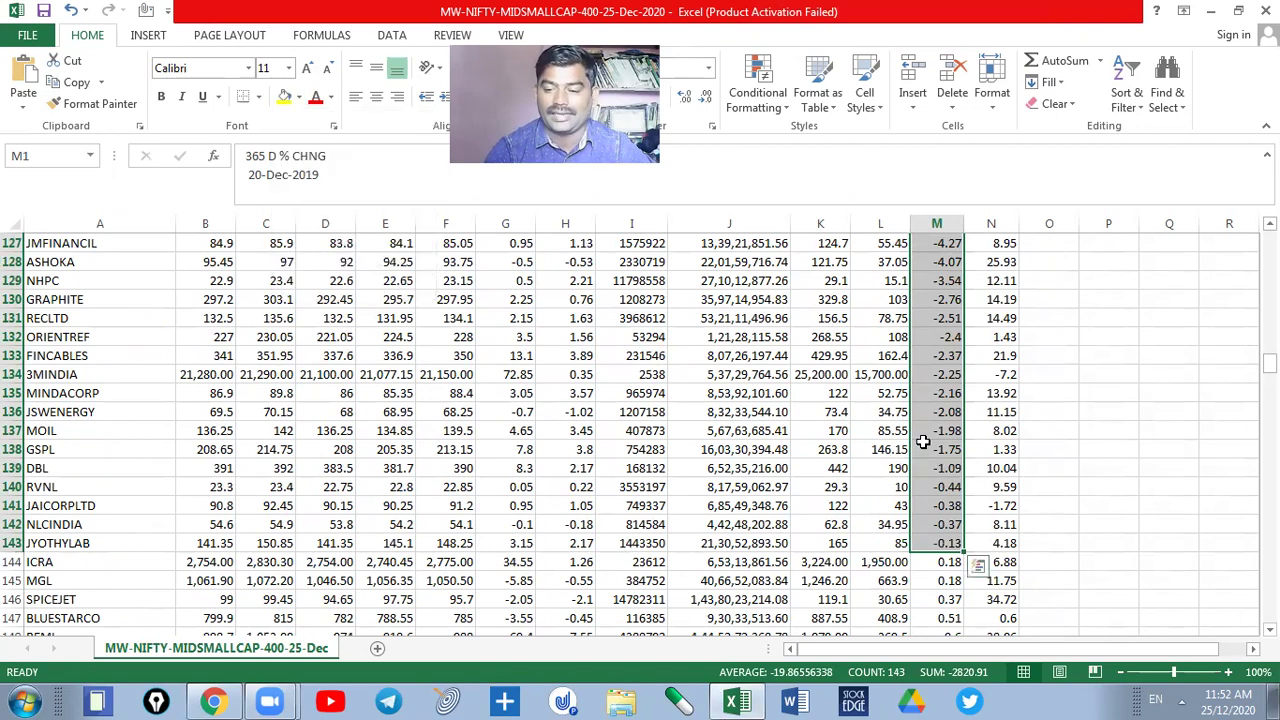
click(929, 468)
- Fill the 365 D % CHNG cells from the header down to the last negative value, M1:M143, with red
drag(942, 546, 942, 241)
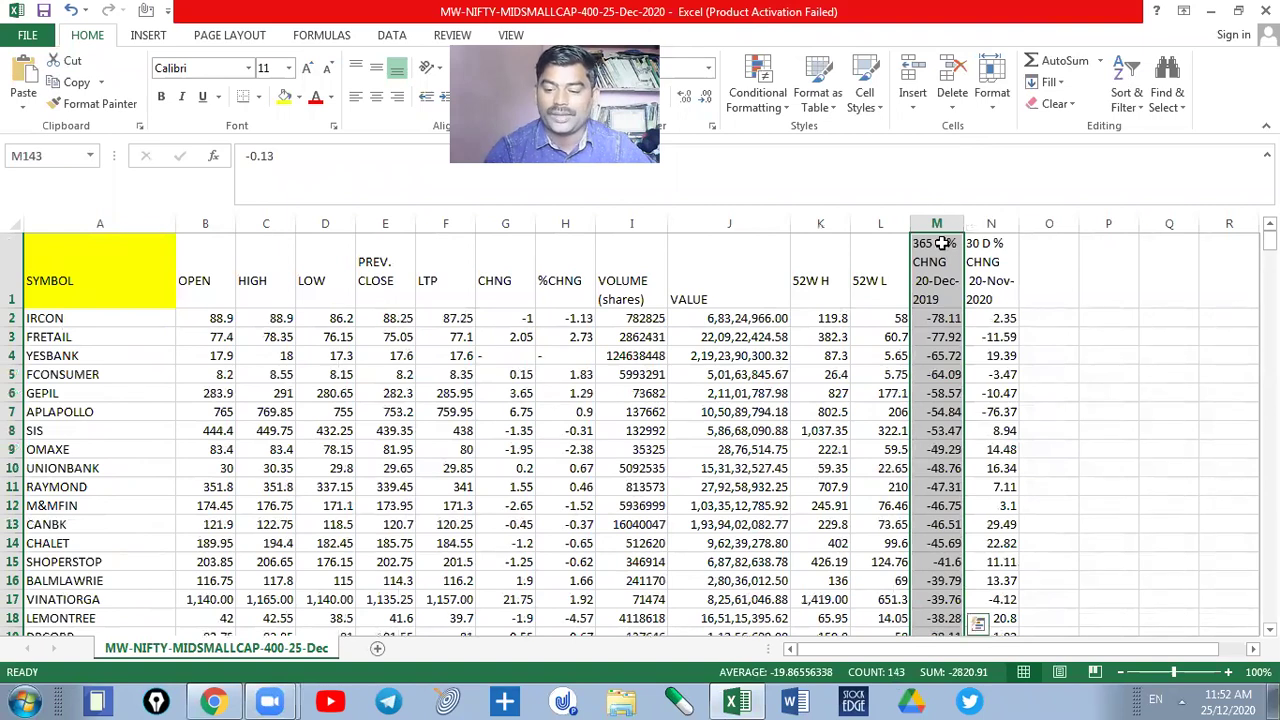
click(299, 98)
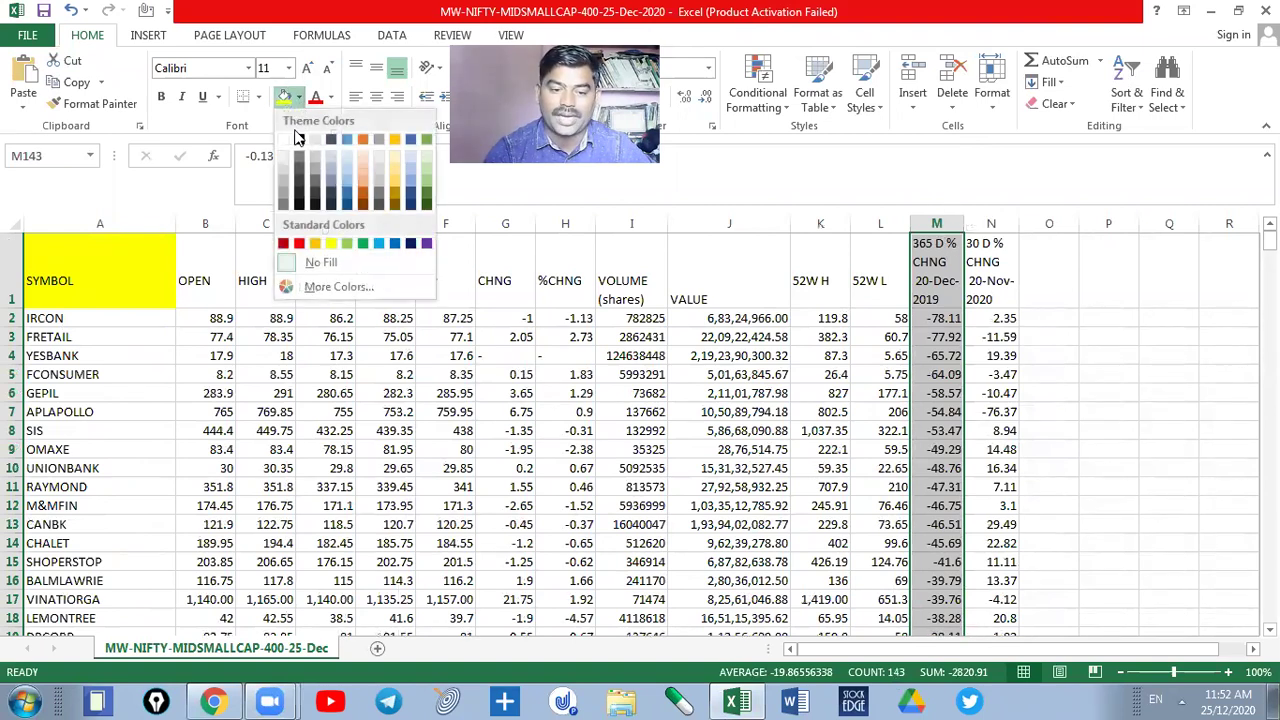
click(295, 244)
click(635, 449)
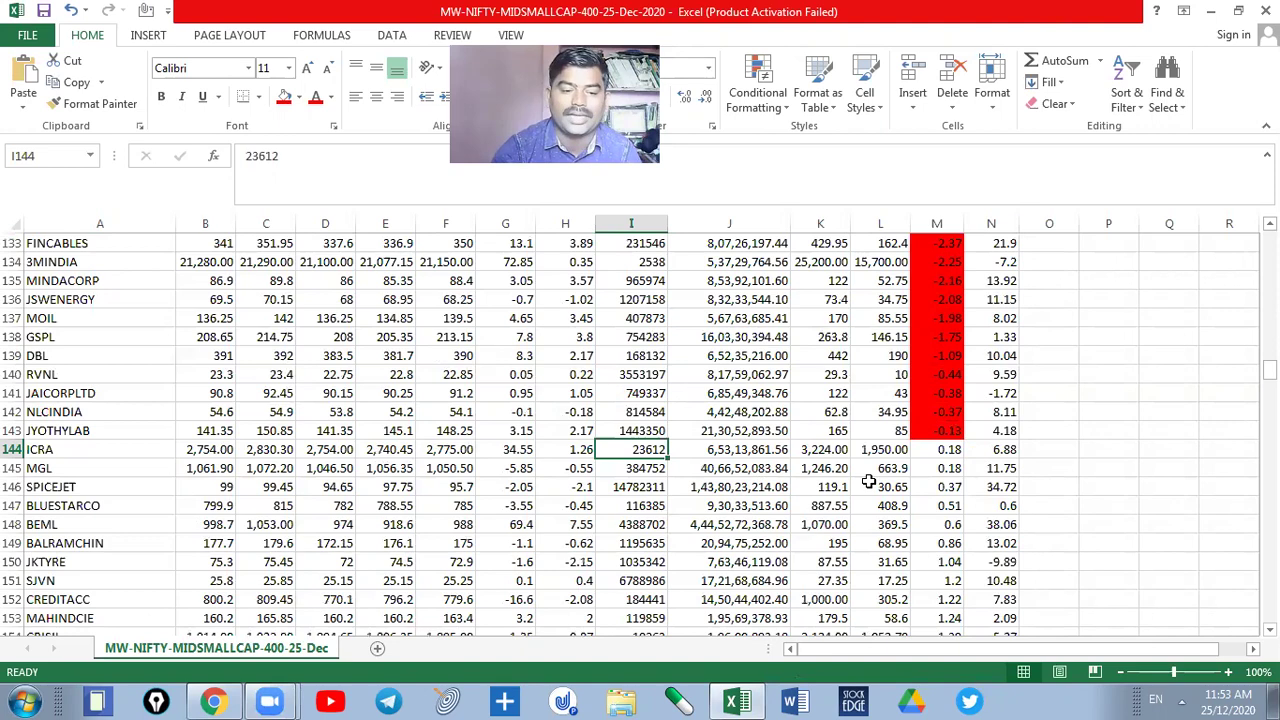
- Fill the positive 365 D % CHNG values in M144:M390 with green and return to the column header
drag(940, 449, 943, 356)
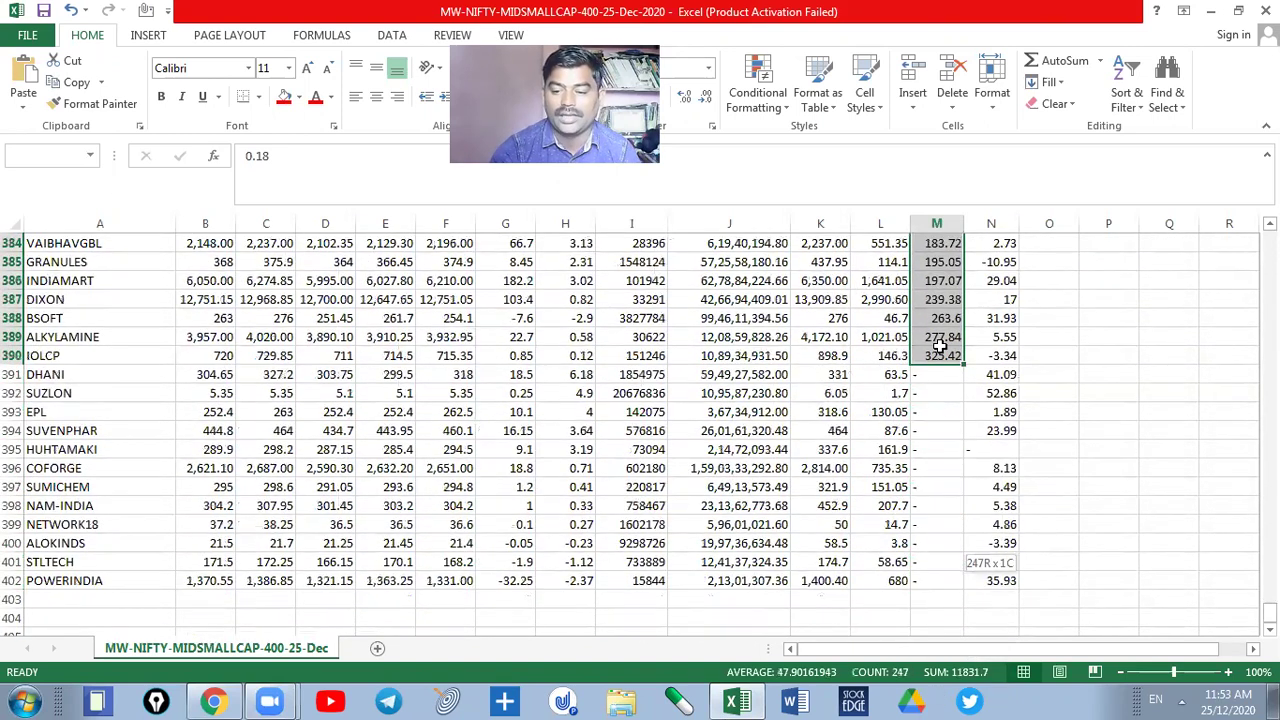
click(298, 97)
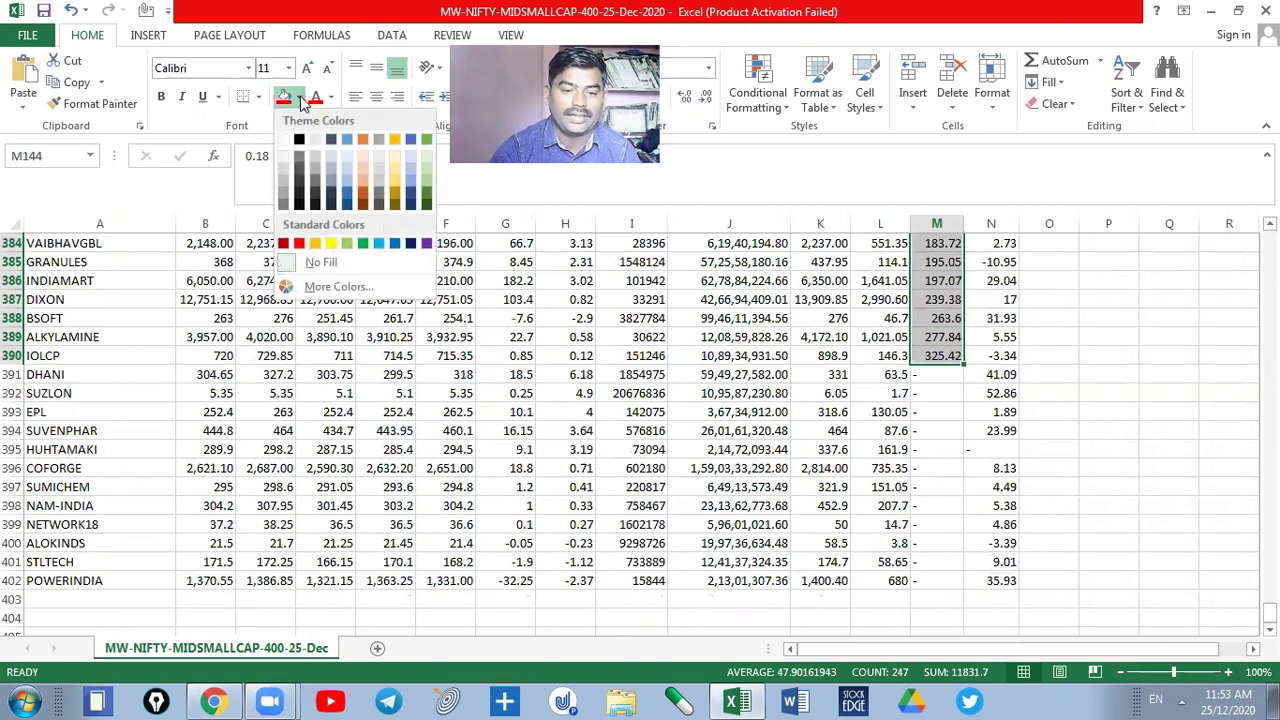
click(347, 243)
scroll(820, 380, up, 20)
click(880, 393)
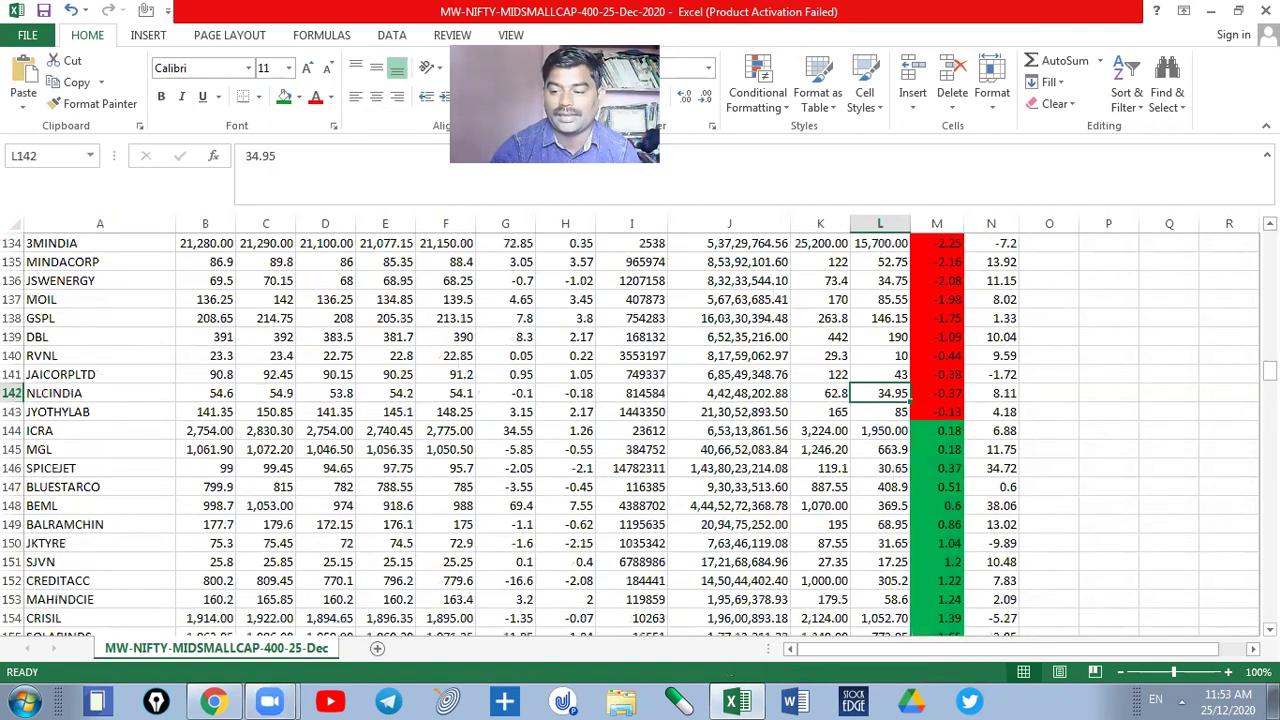
scroll(630, 435, up, 20)
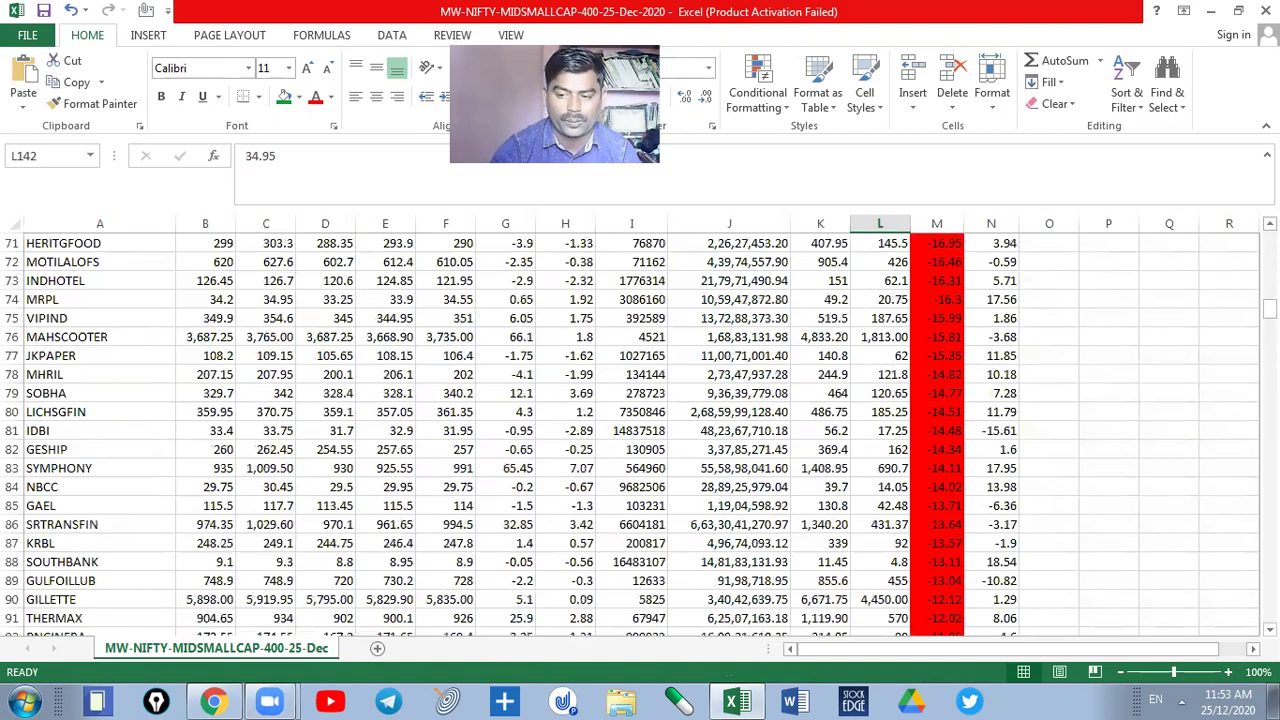
drag(1269, 308, 1269, 236)
click(943, 253)
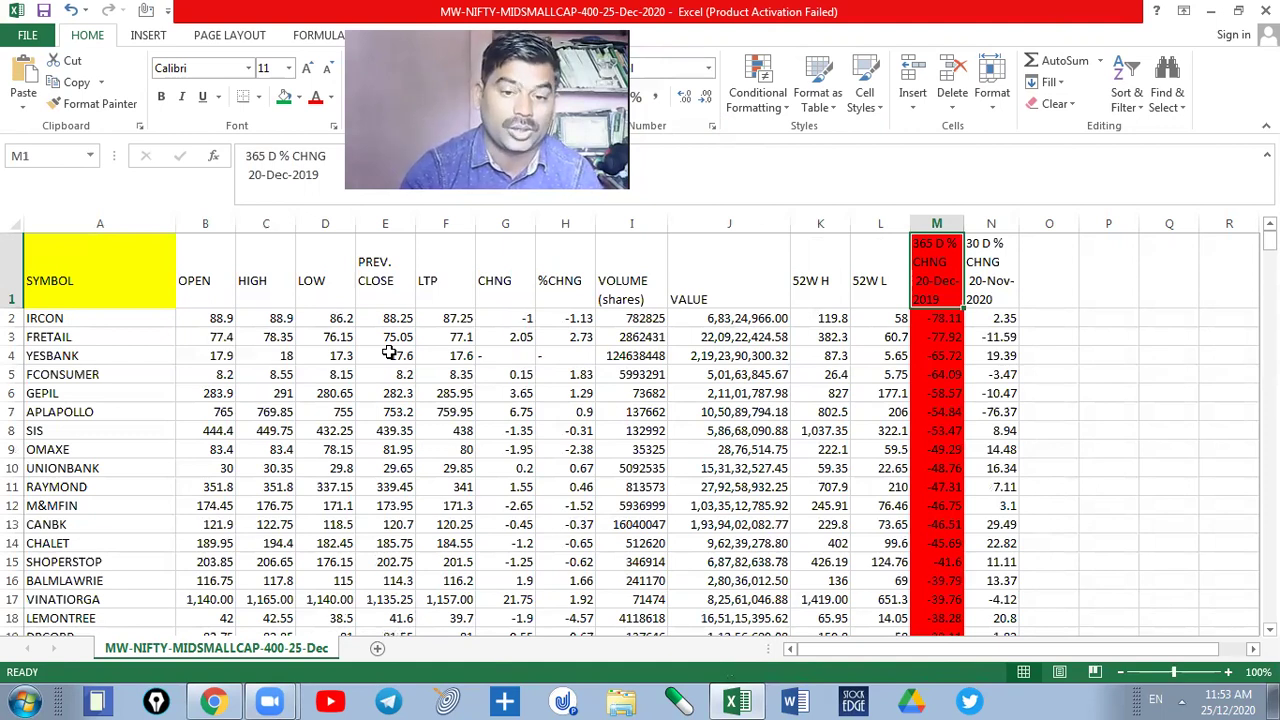
- Sort the stock table in descending order by the OPEN column
click(200, 285)
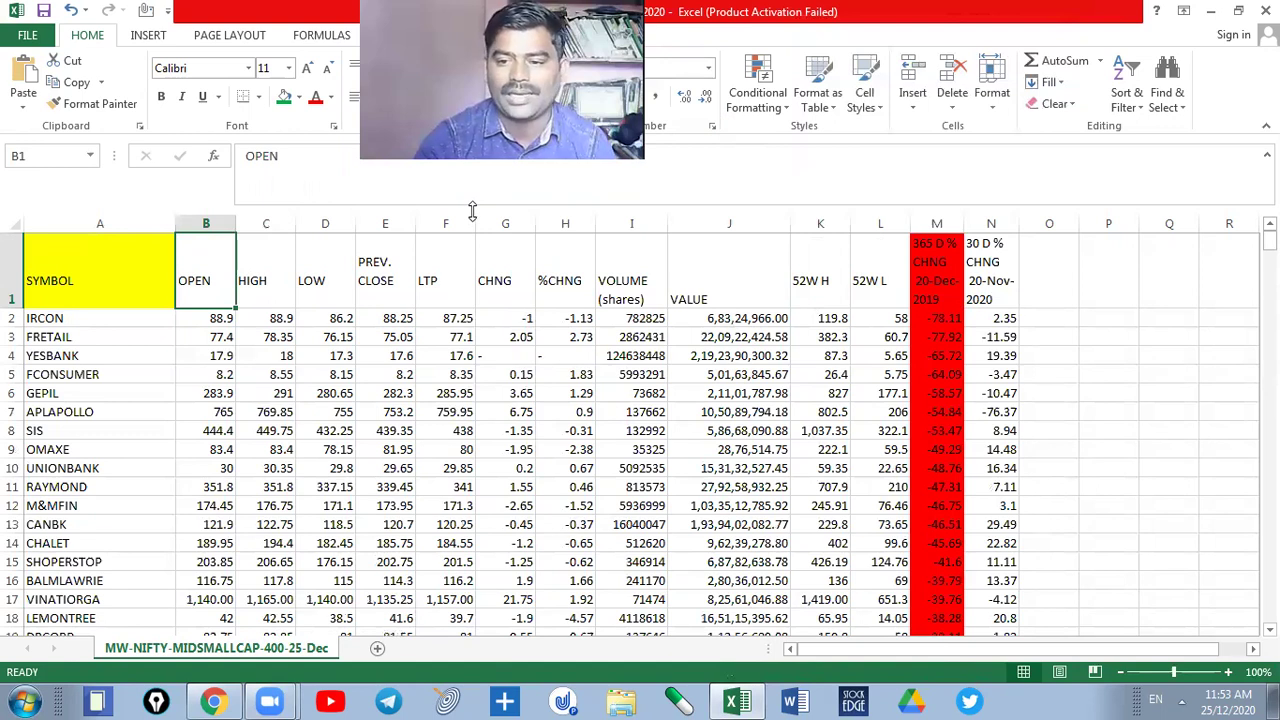
click(1127, 95)
click(1152, 152)
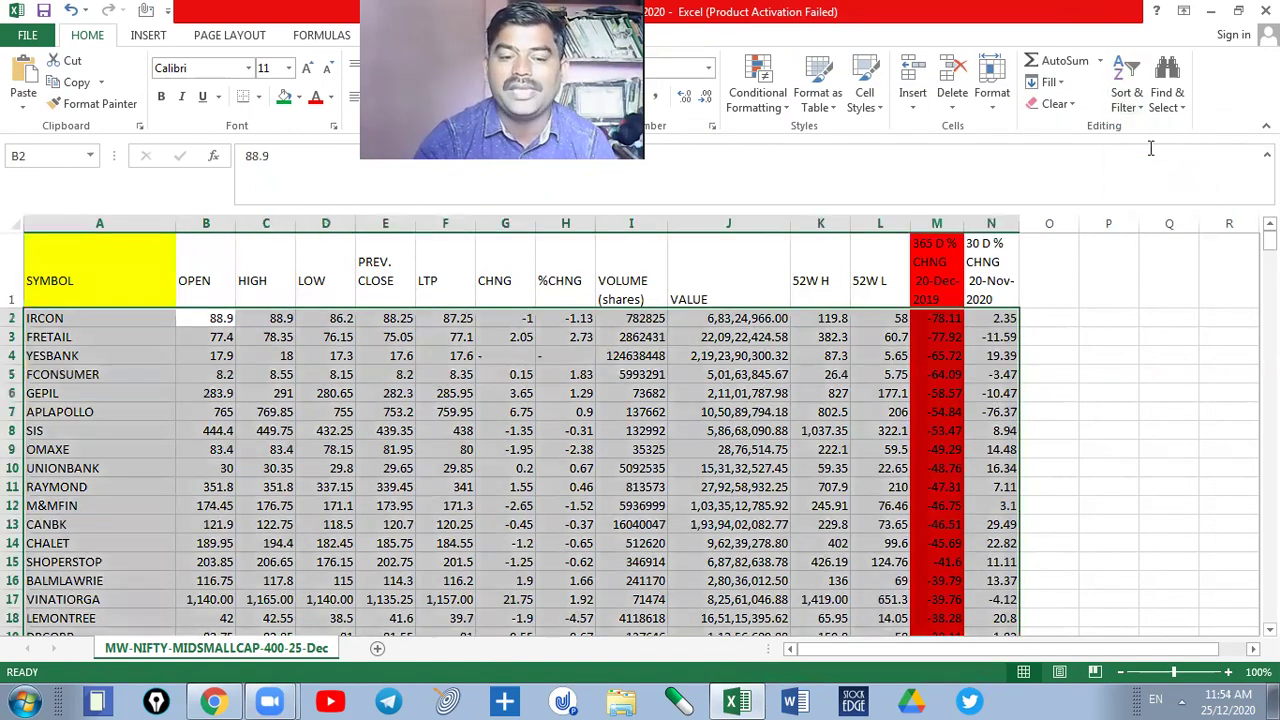
click(534, 391)
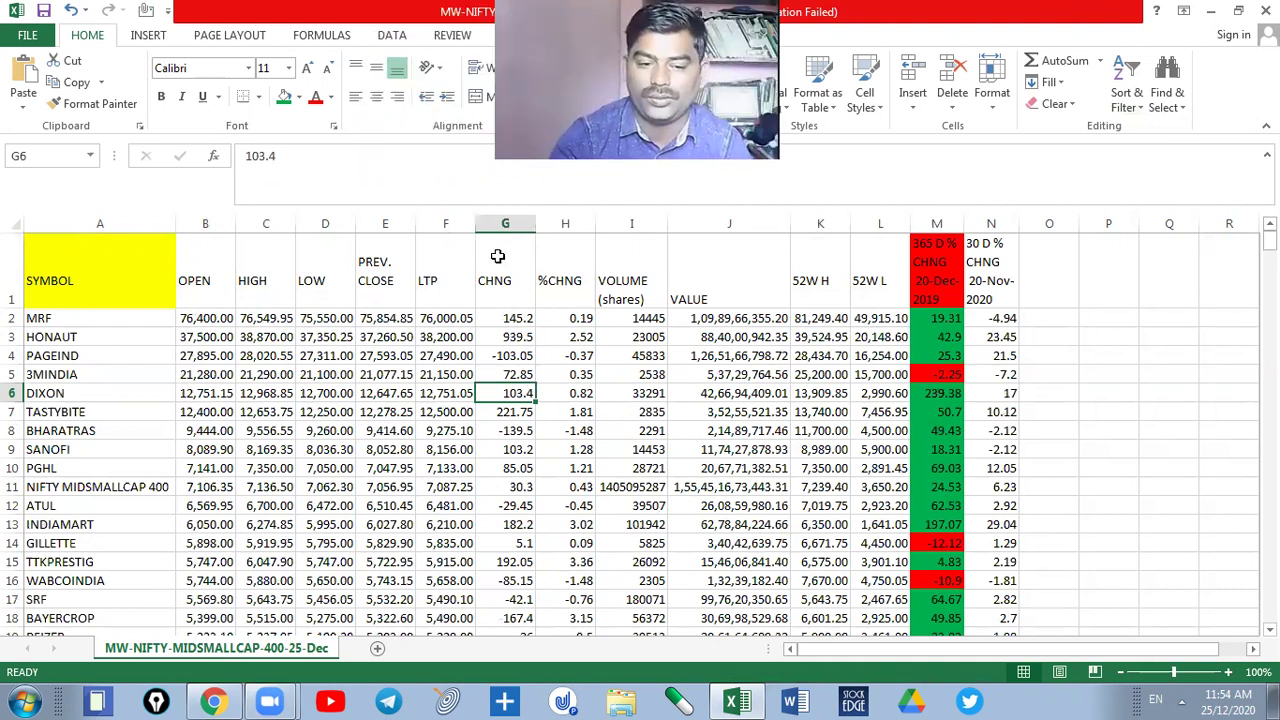
click(316, 447)
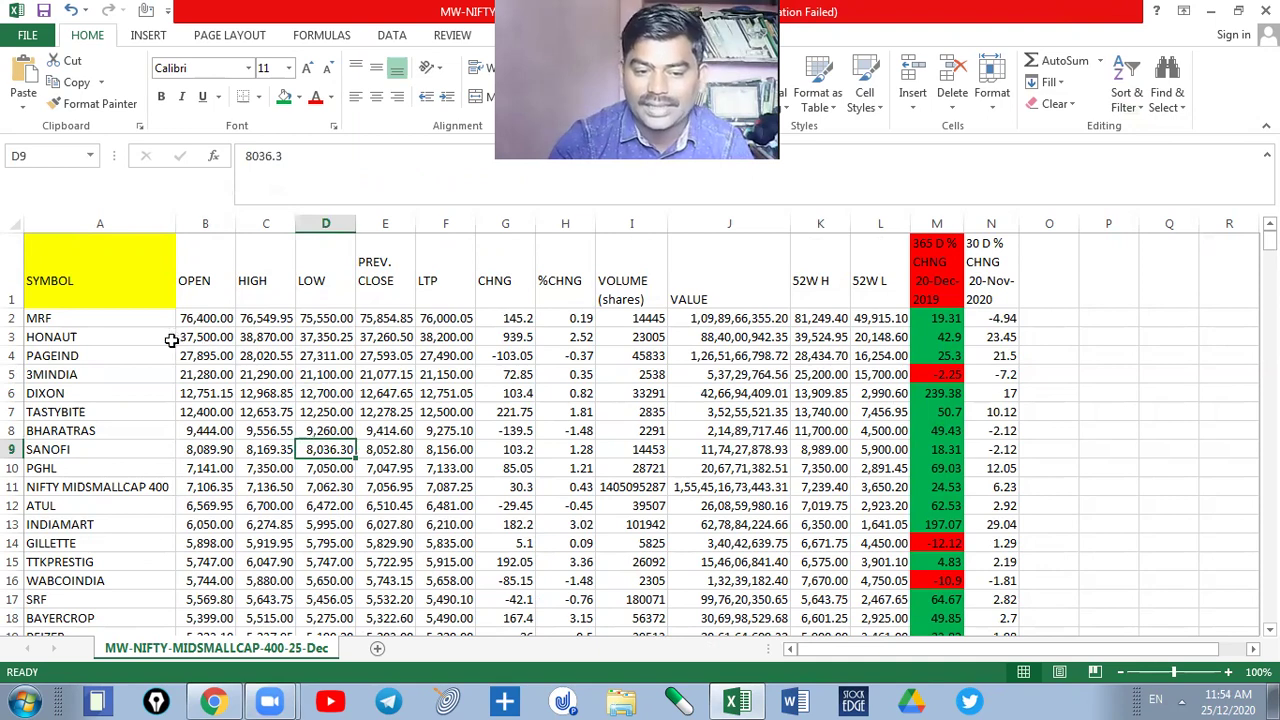
- Fill the symbols and opening prices of the stocks opening above 500, A2:B164, with light green
drag(110, 322, 213, 524)
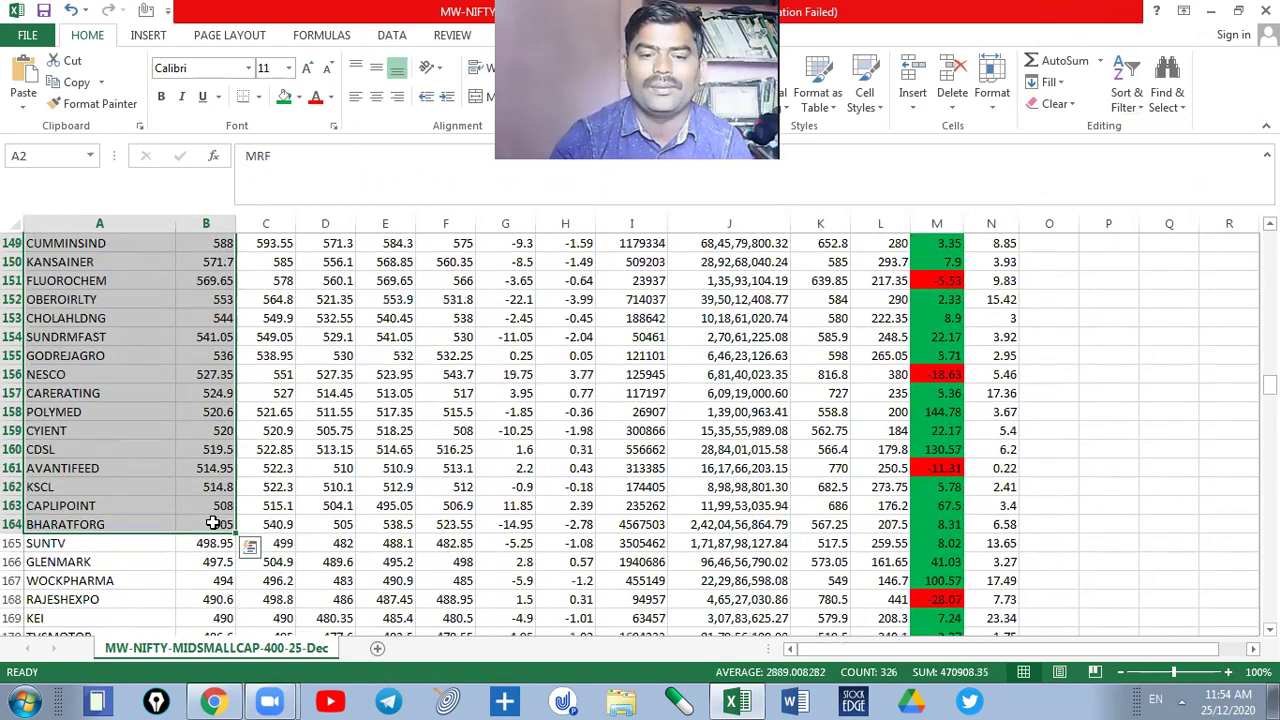
click(298, 97)
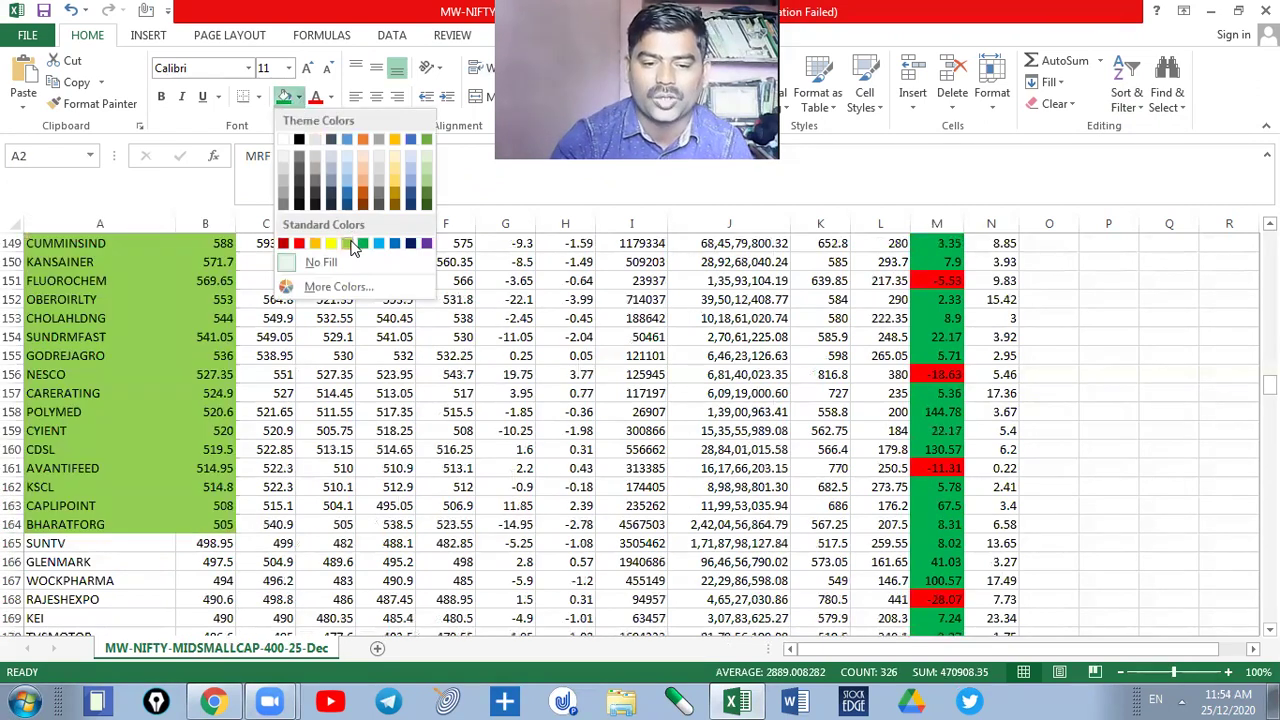
click(349, 243)
scroll(325, 387, up, 20)
scroll(325, 387, up, 4)
click(325, 522)
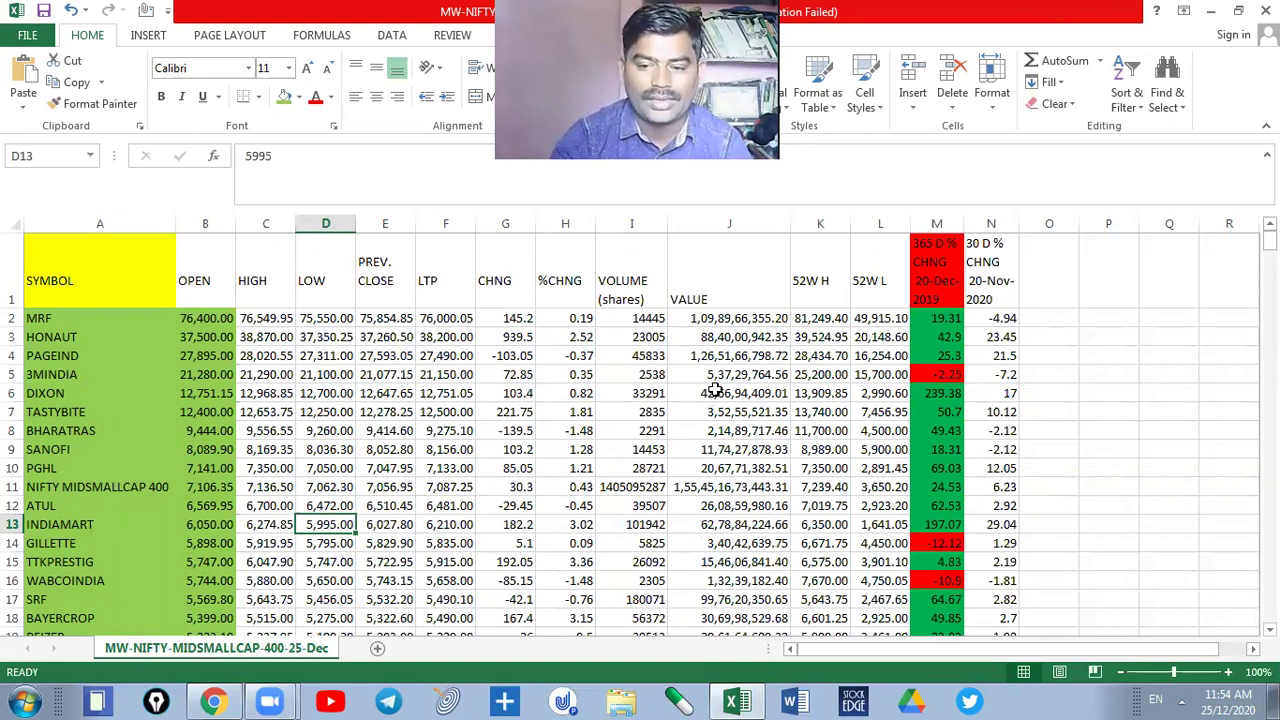
- Examine the 365 D % CHNG values of the high-priced stocks down the list to compare yearly gains and losses
click(348, 392)
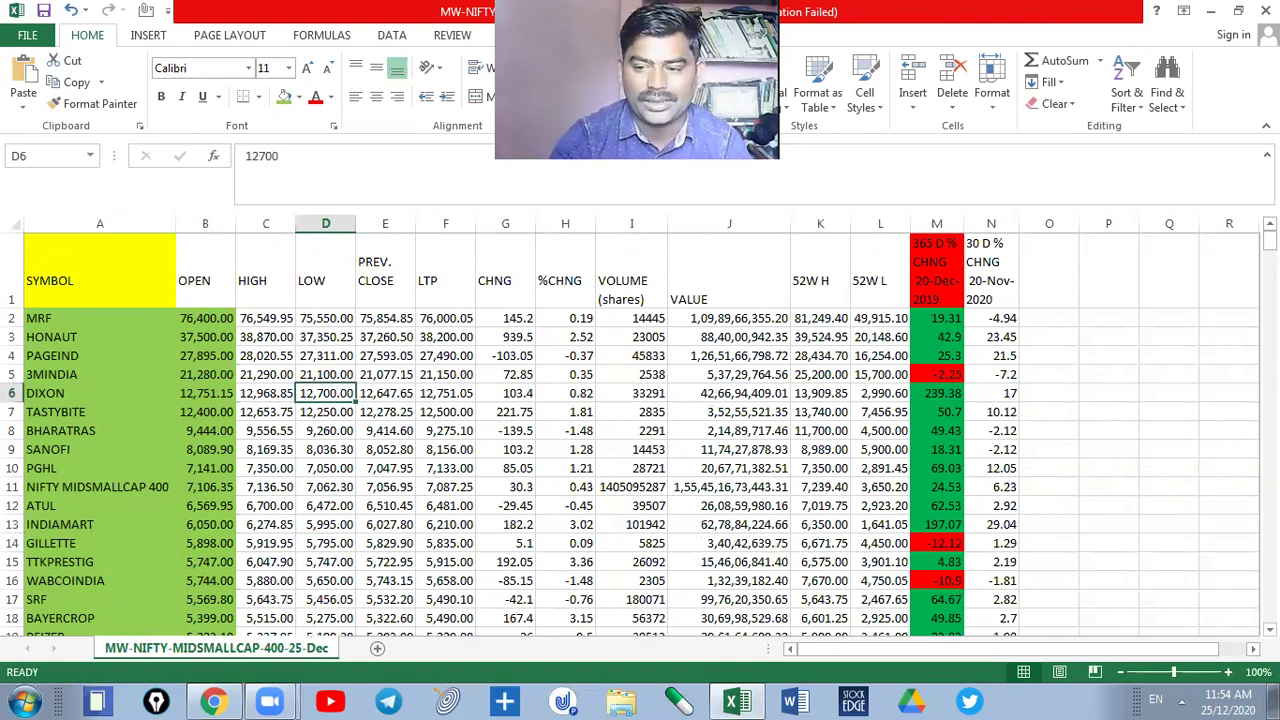
click(936, 318)
key(Down)
key(Down)
key(Down)
key(Down)
click(934, 430)
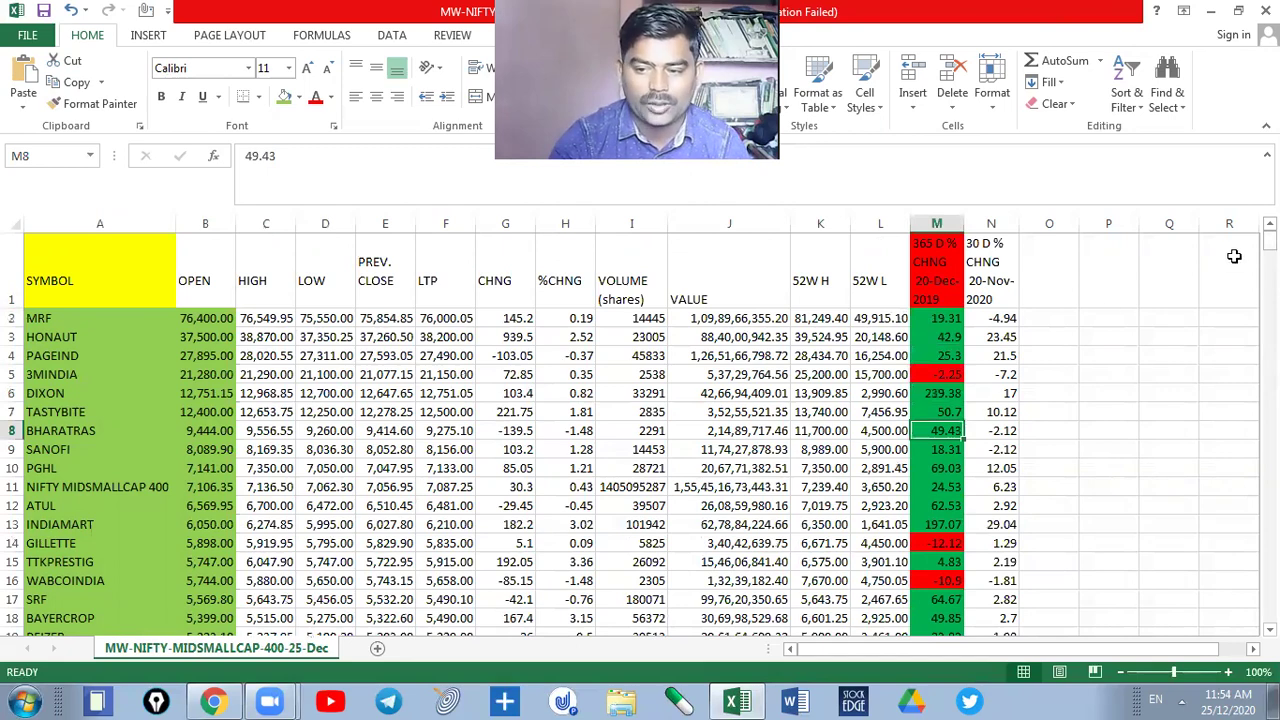
drag(1268, 240, 1268, 355)
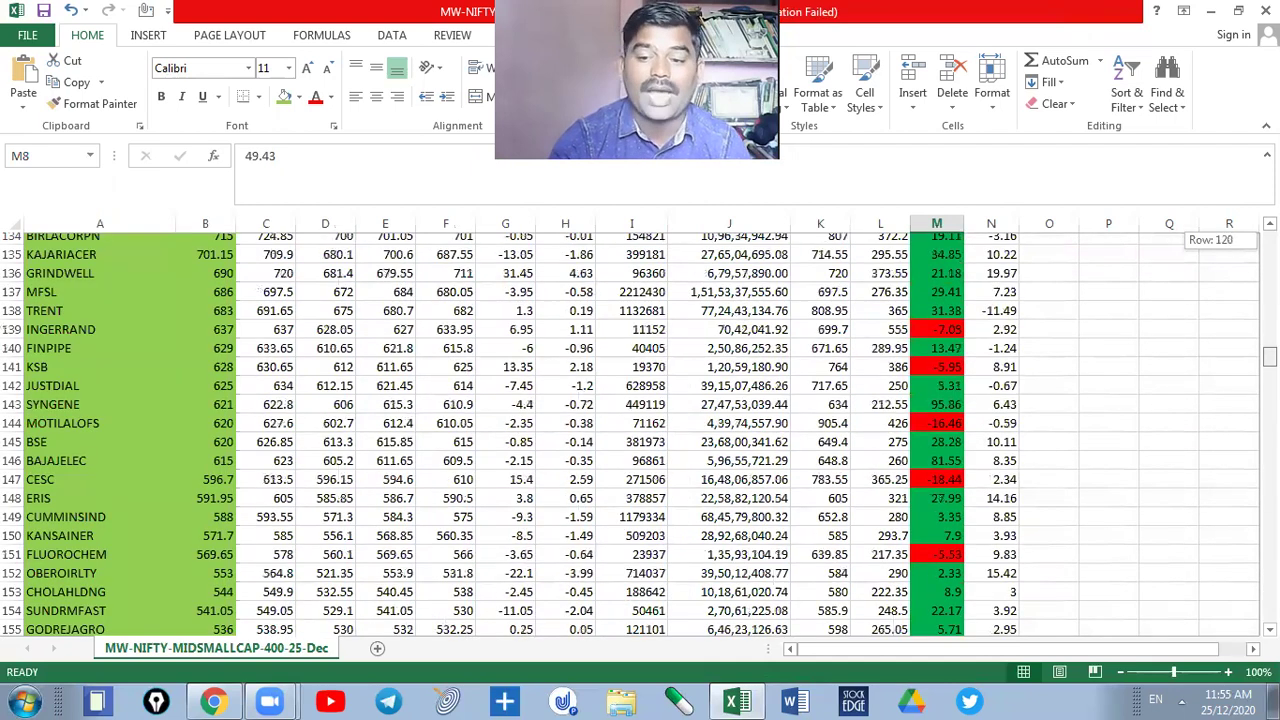
- Sort the stock table in descending order by the 365 D % CHNG column
drag(1174, 297, 946, 257)
click(940, 262)
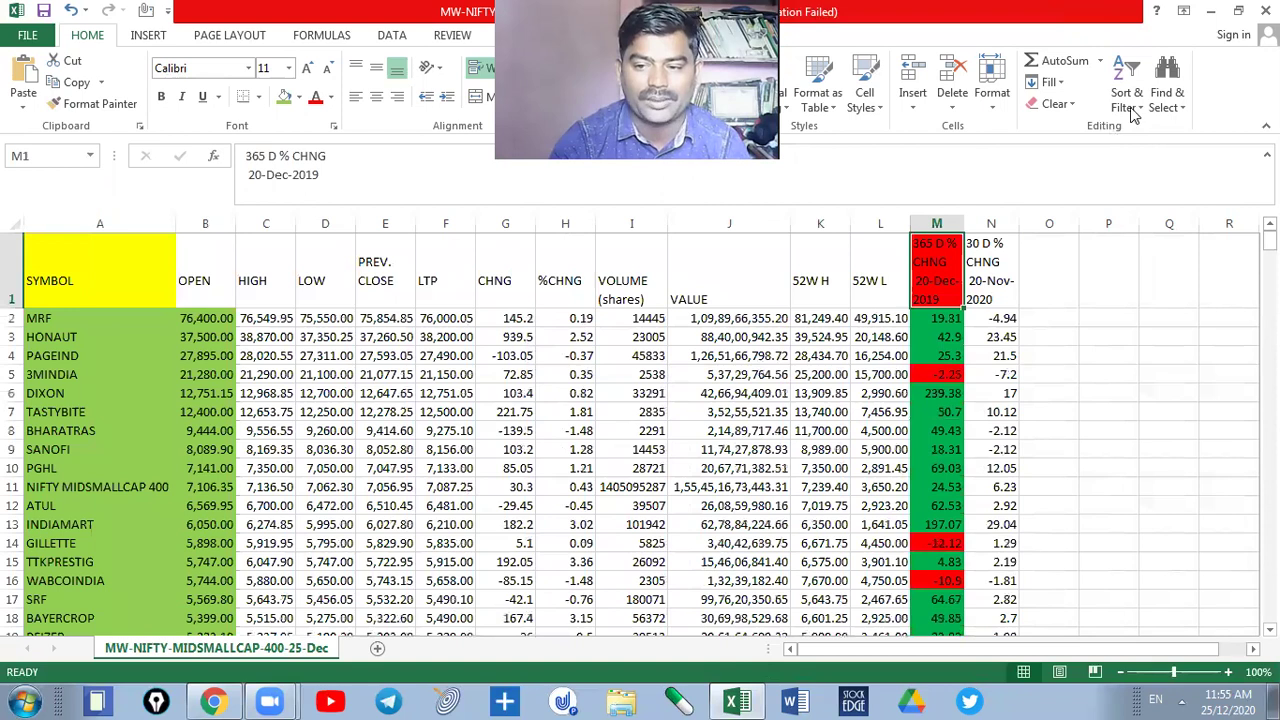
click(1130, 100)
click(1150, 149)
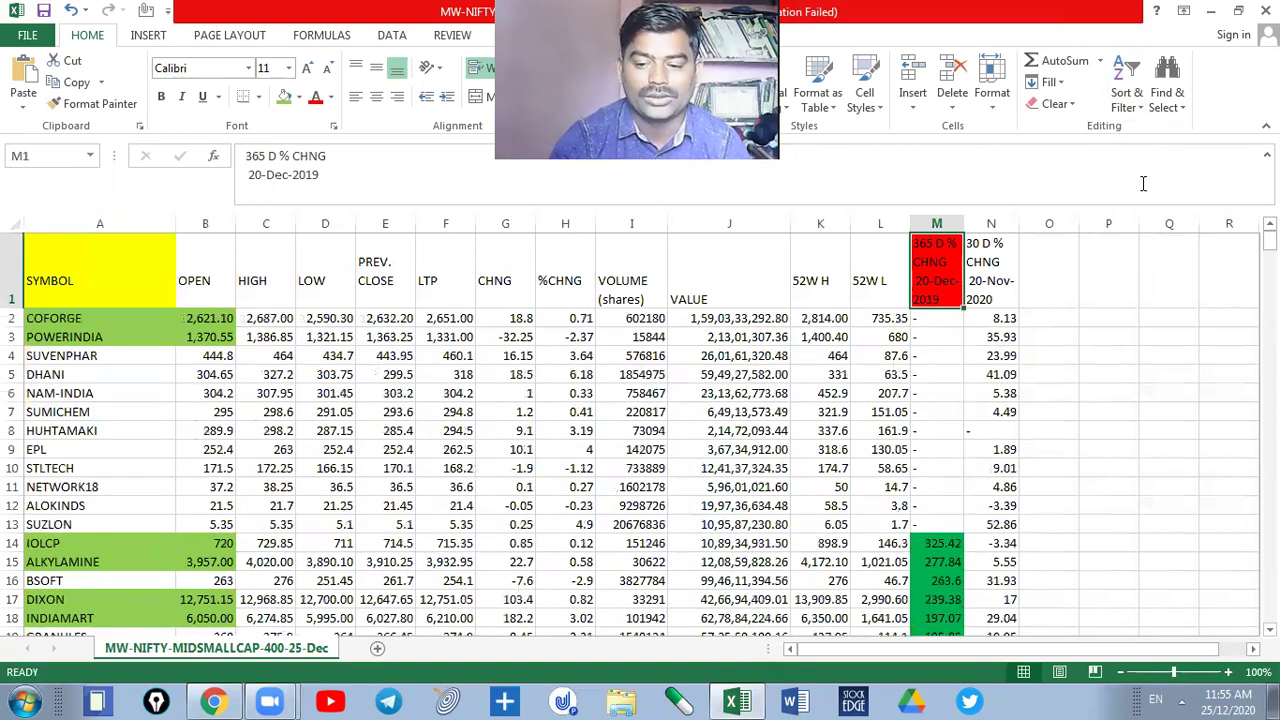
click(1172, 300)
- Delete rows 2 to 13, the stocks from COFORGE to SUZLON that have only a dash as yearly change
click(920, 449)
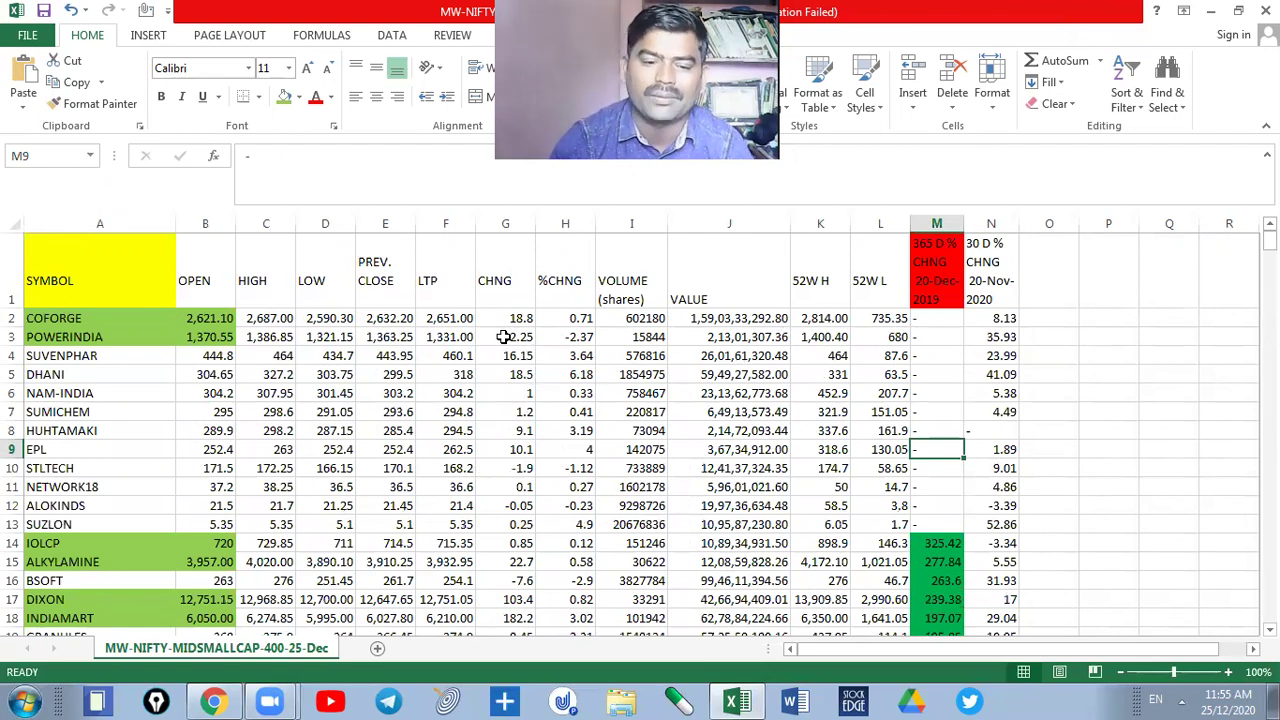
drag(10, 318, 12, 524)
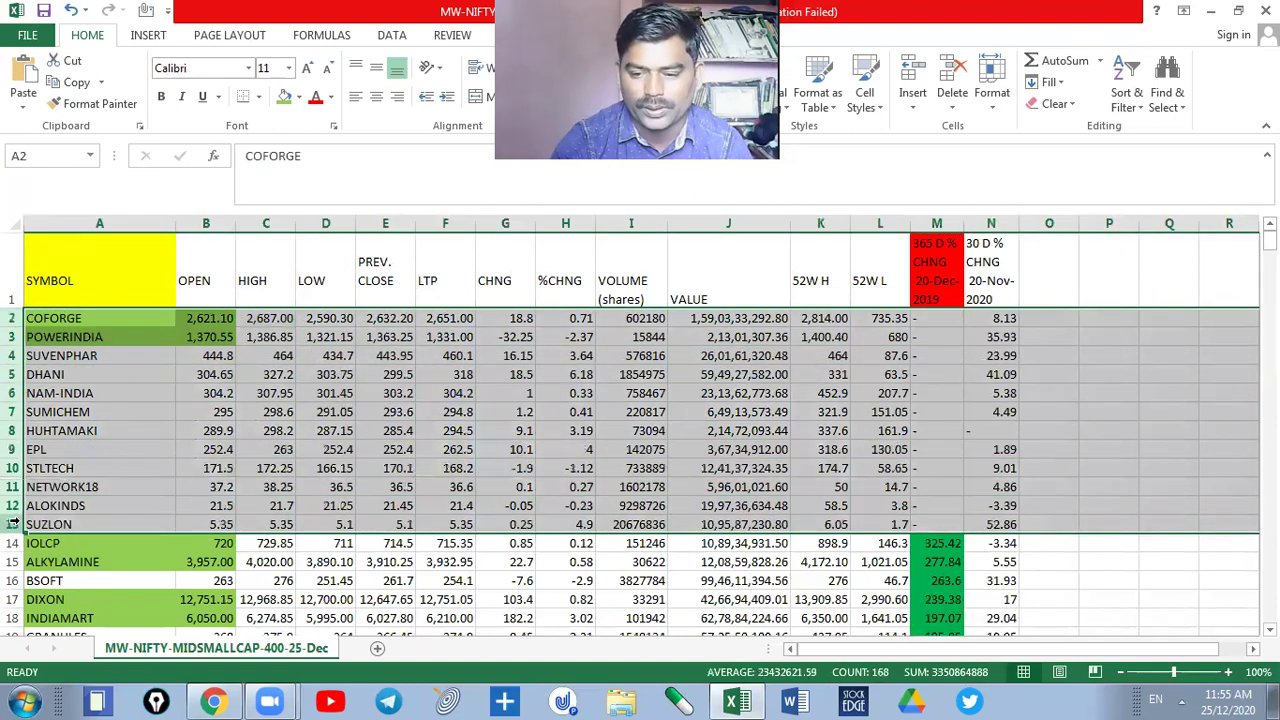
right_click(12, 524)
click(74, 395)
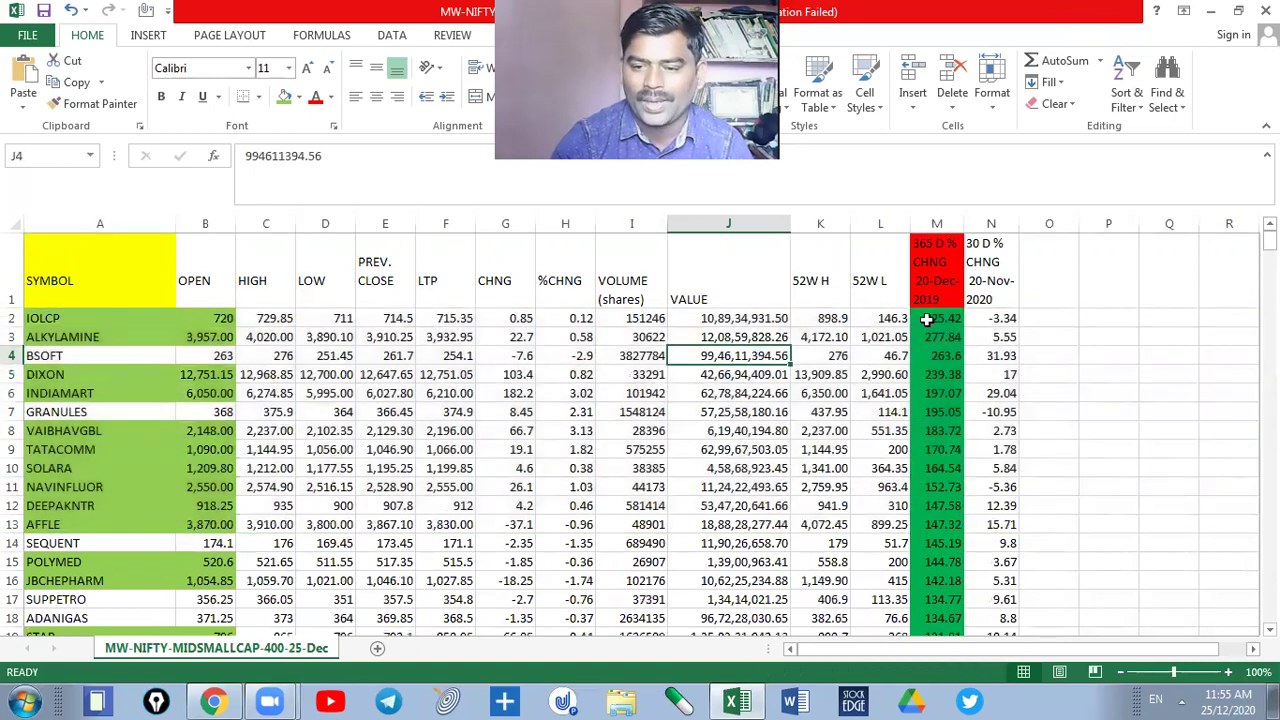
- Go through the top yearly gainers from IOLCP to DIXON, checking their symbols and 365 D % CHNG values
click(928, 320)
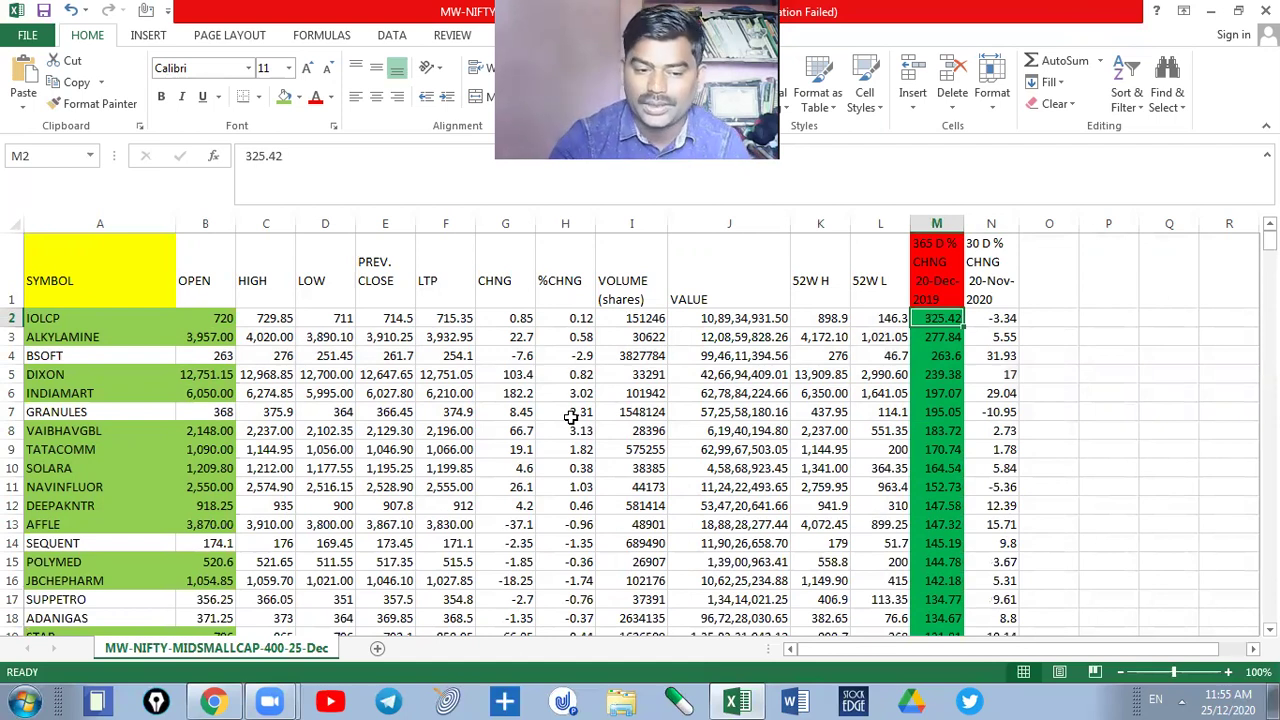
click(104, 344)
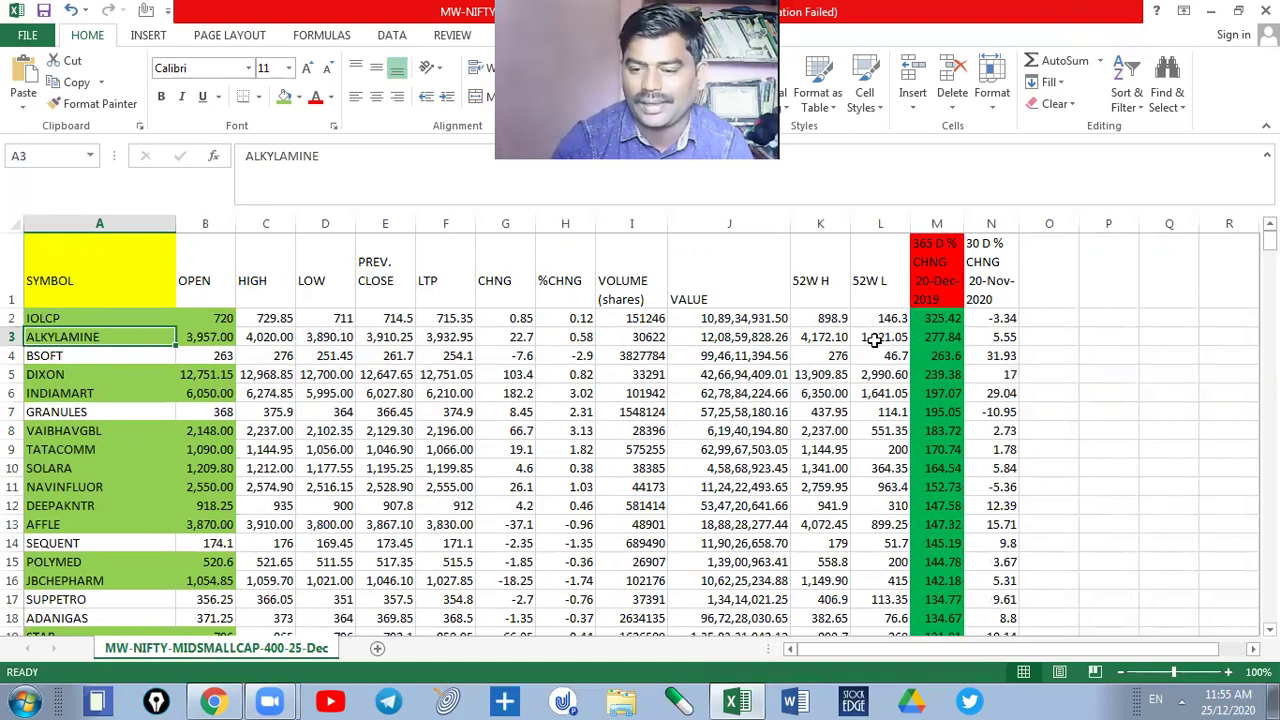
click(935, 338)
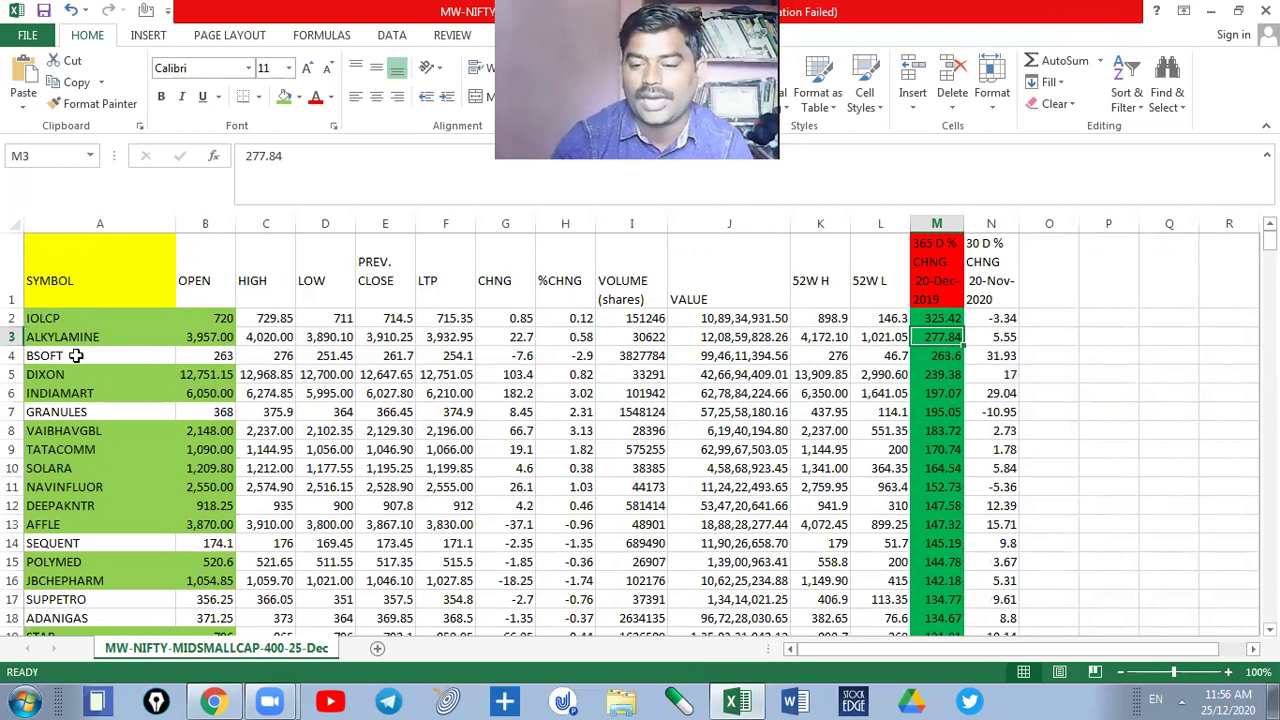
click(940, 355)
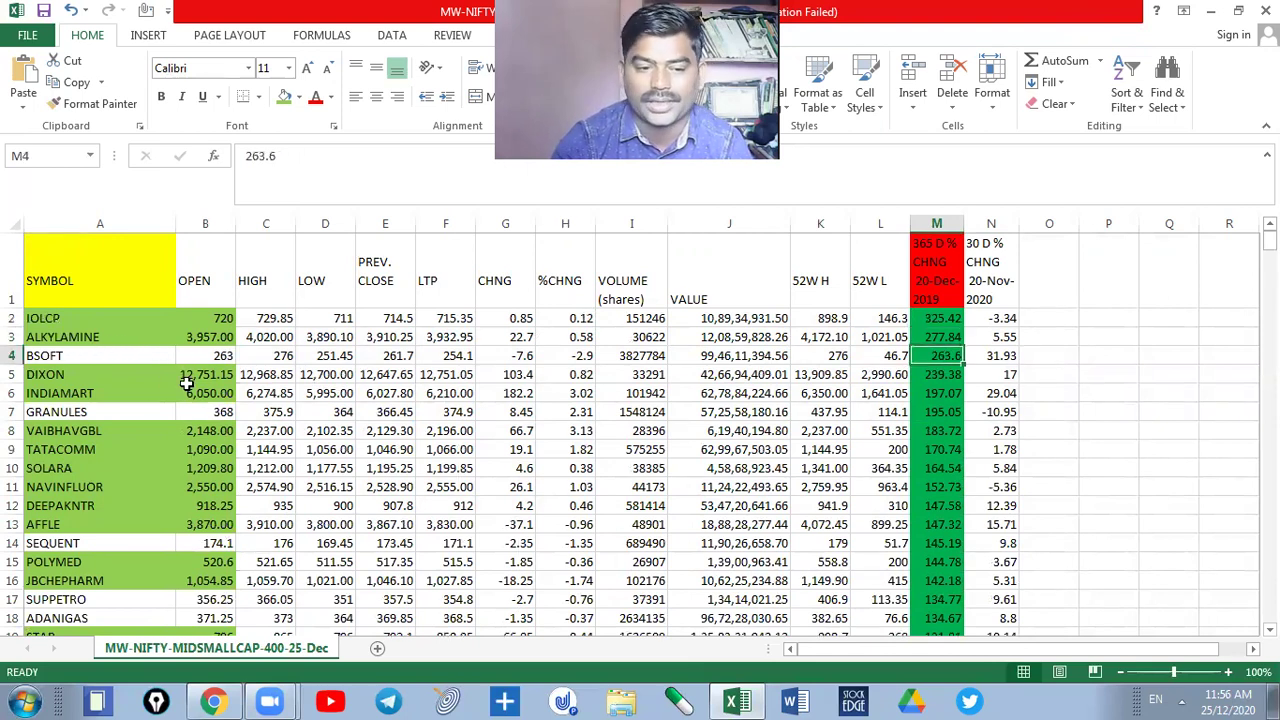
click(76, 374)
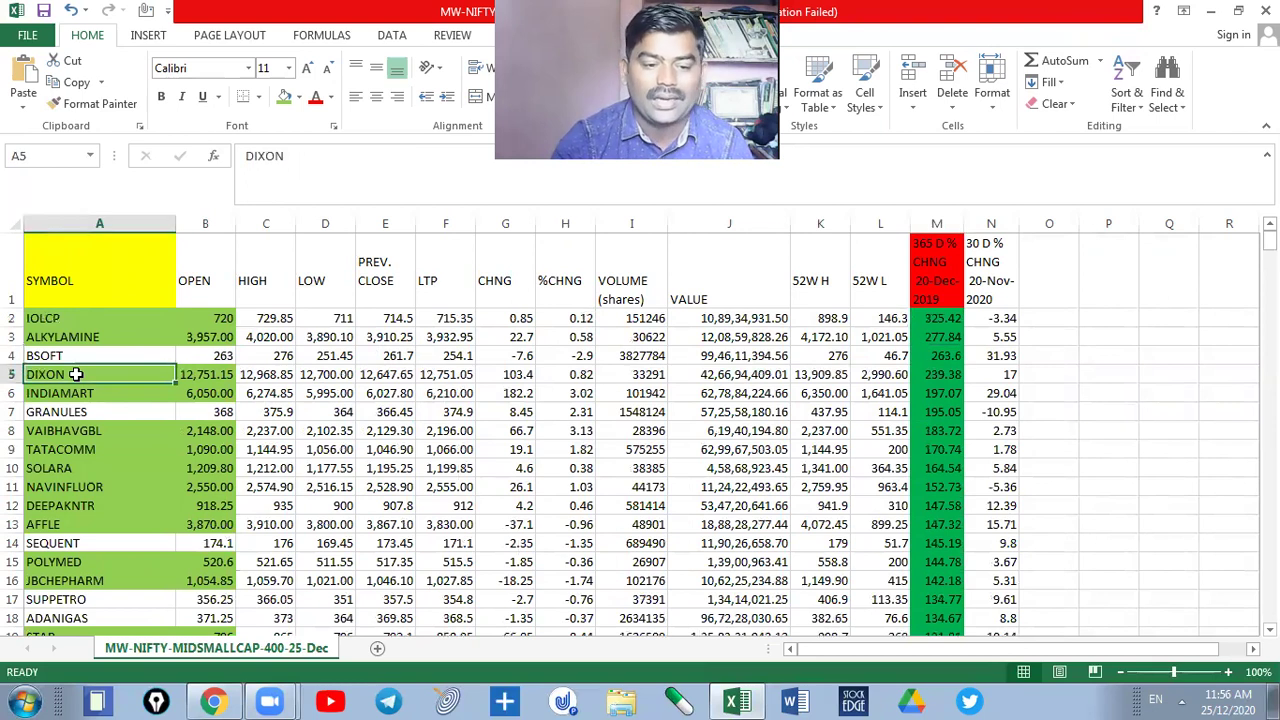
- Go through the yearly gainers from DIXON to ADANIGAS, checking their symbols and 365 D % CHNG values
click(928, 379)
click(120, 393)
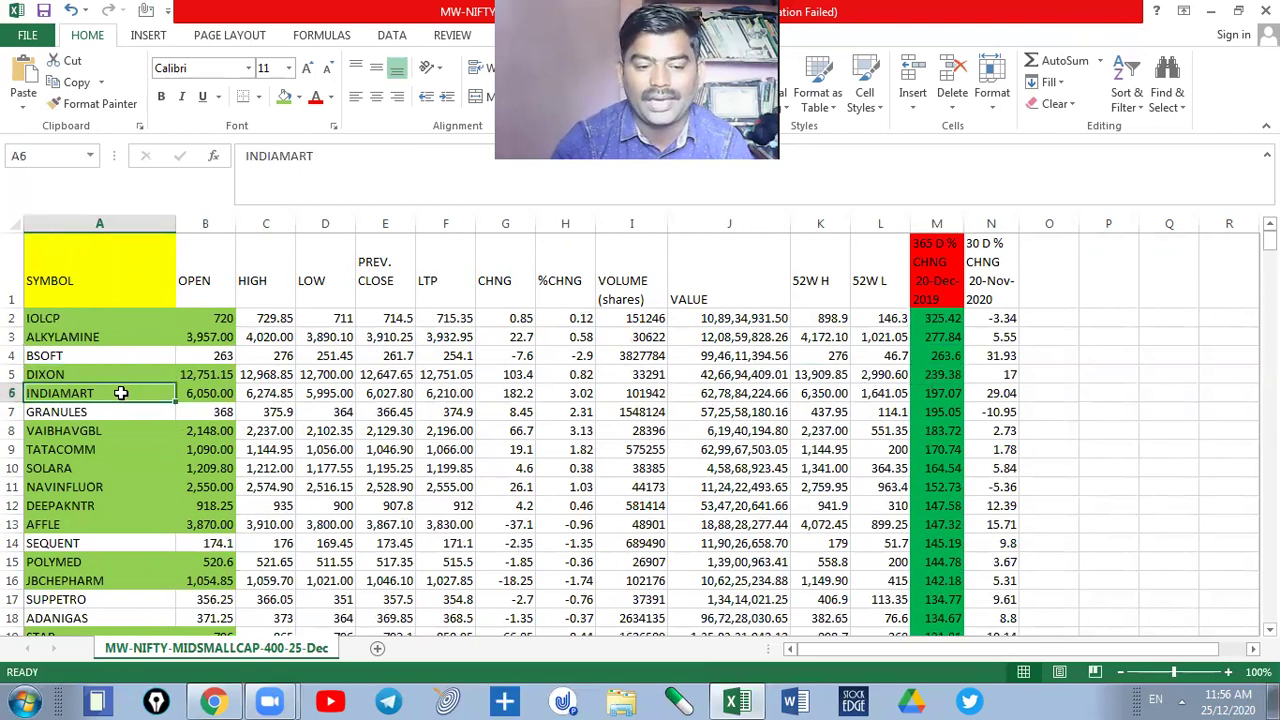
click(113, 410)
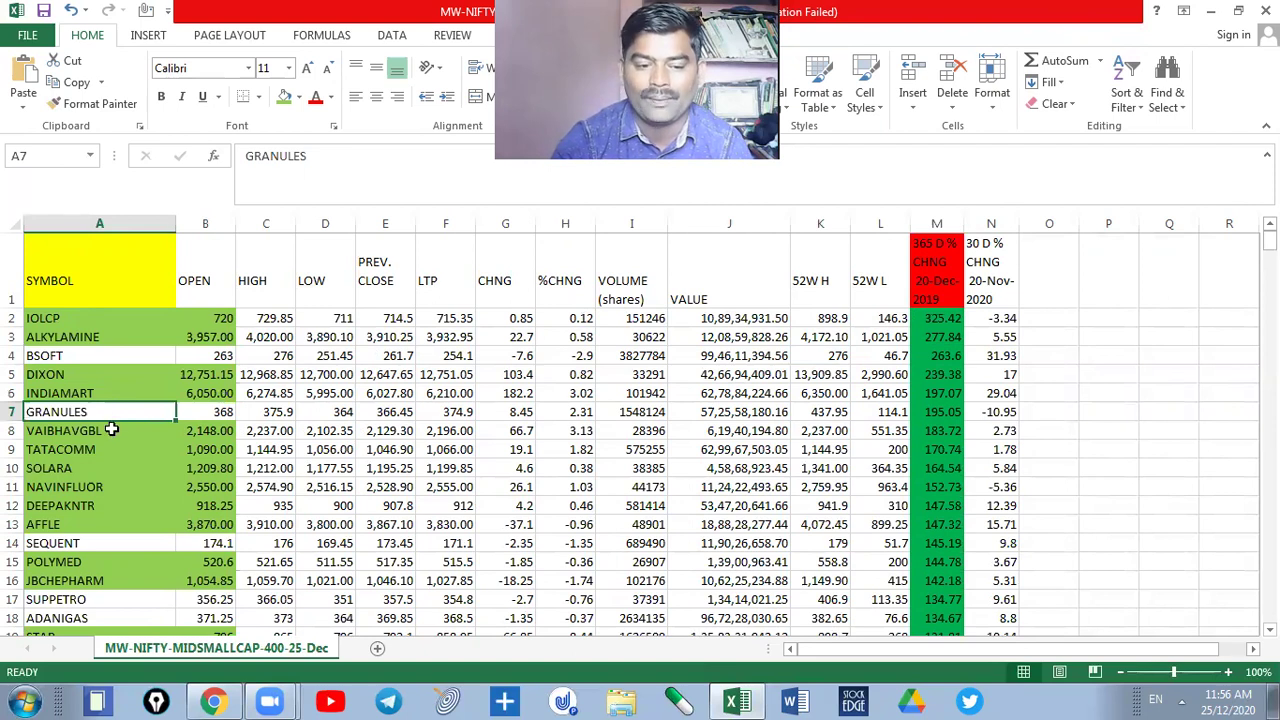
click(110, 430)
click(111, 447)
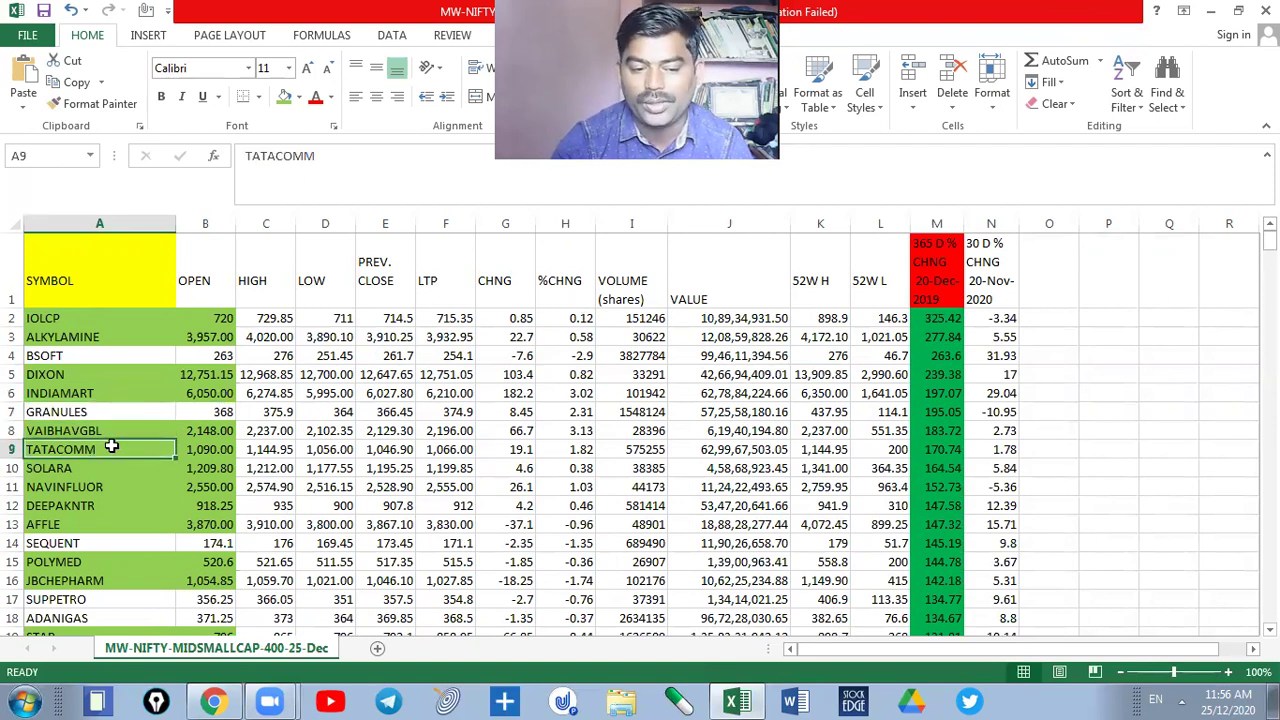
click(104, 467)
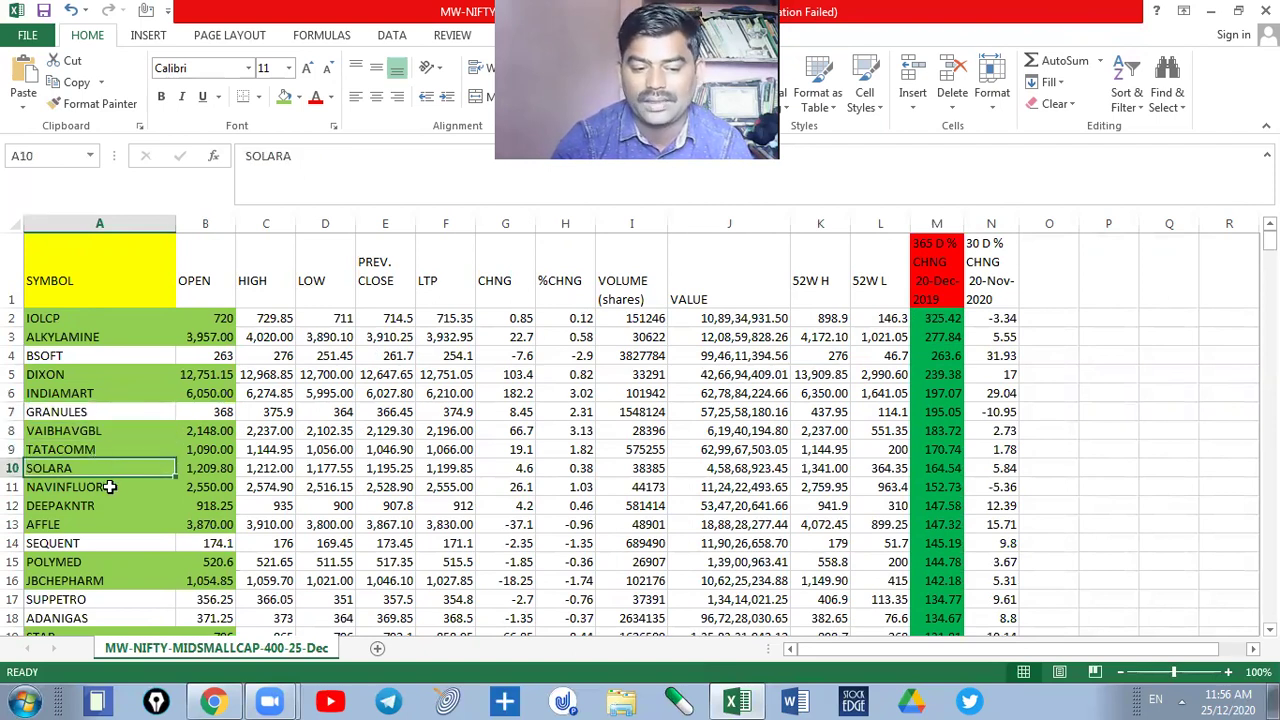
click(110, 486)
click(111, 562)
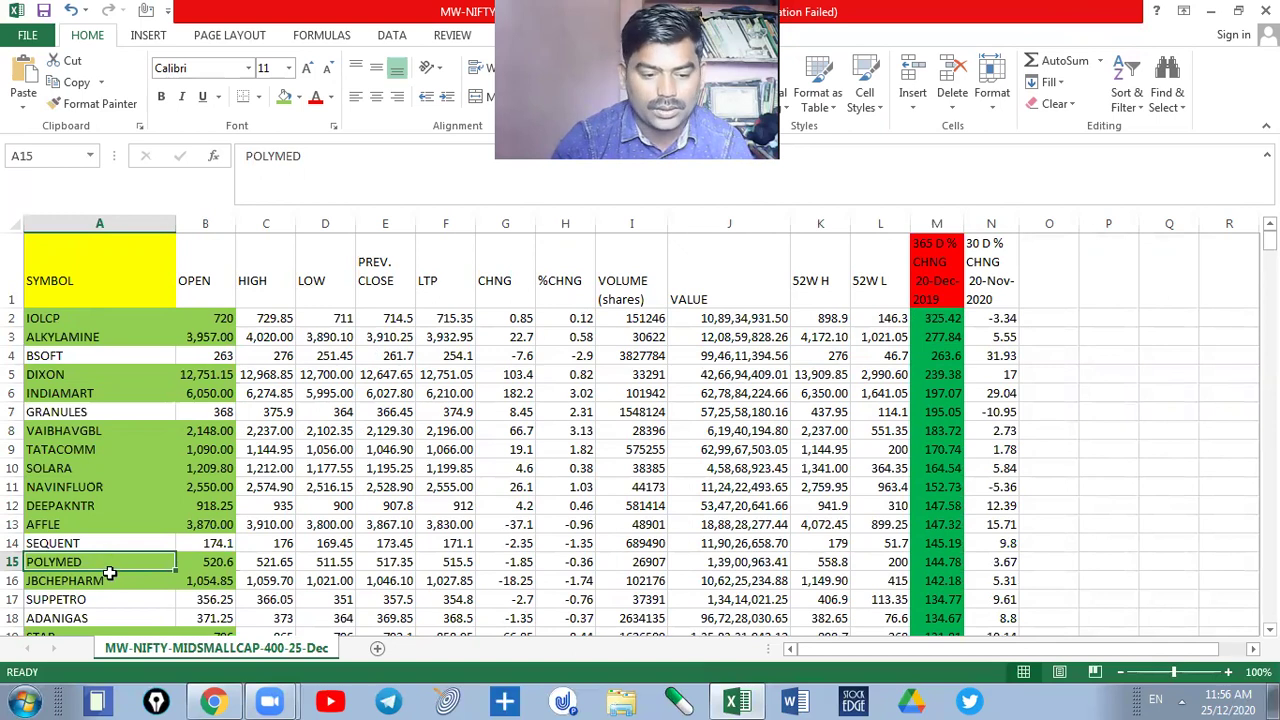
click(110, 578)
click(104, 615)
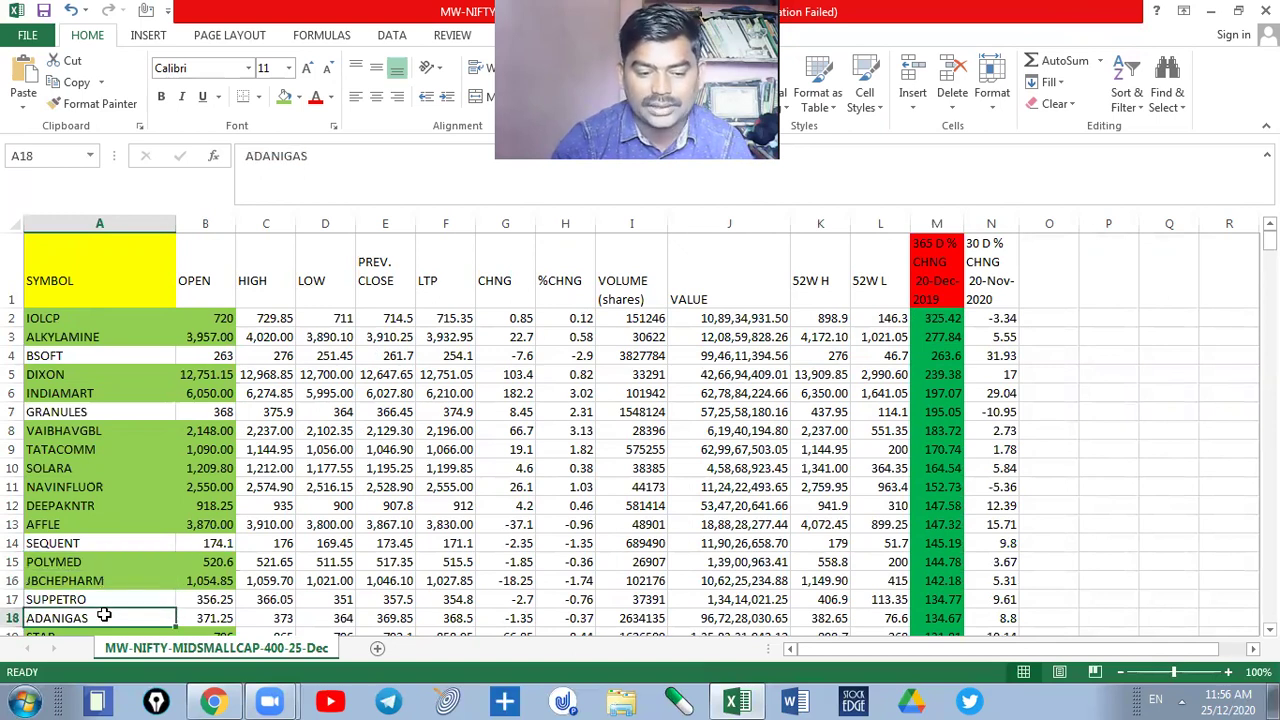
click(106, 598)
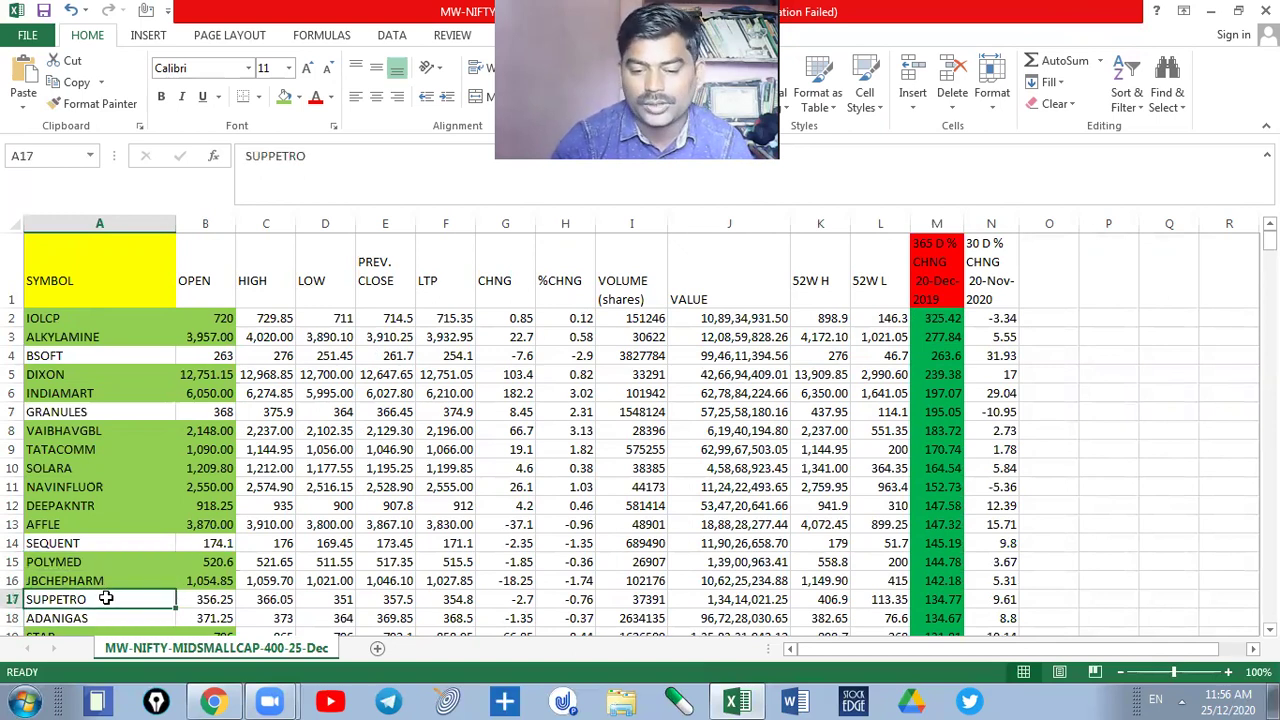
- Examine the 365 D % CHNG column from SUPPETRO down to about row 41 and back up to its header
click(938, 598)
key(Down)
key(Down)
key(Down)
key(Down)
key(Down)
key(Down)
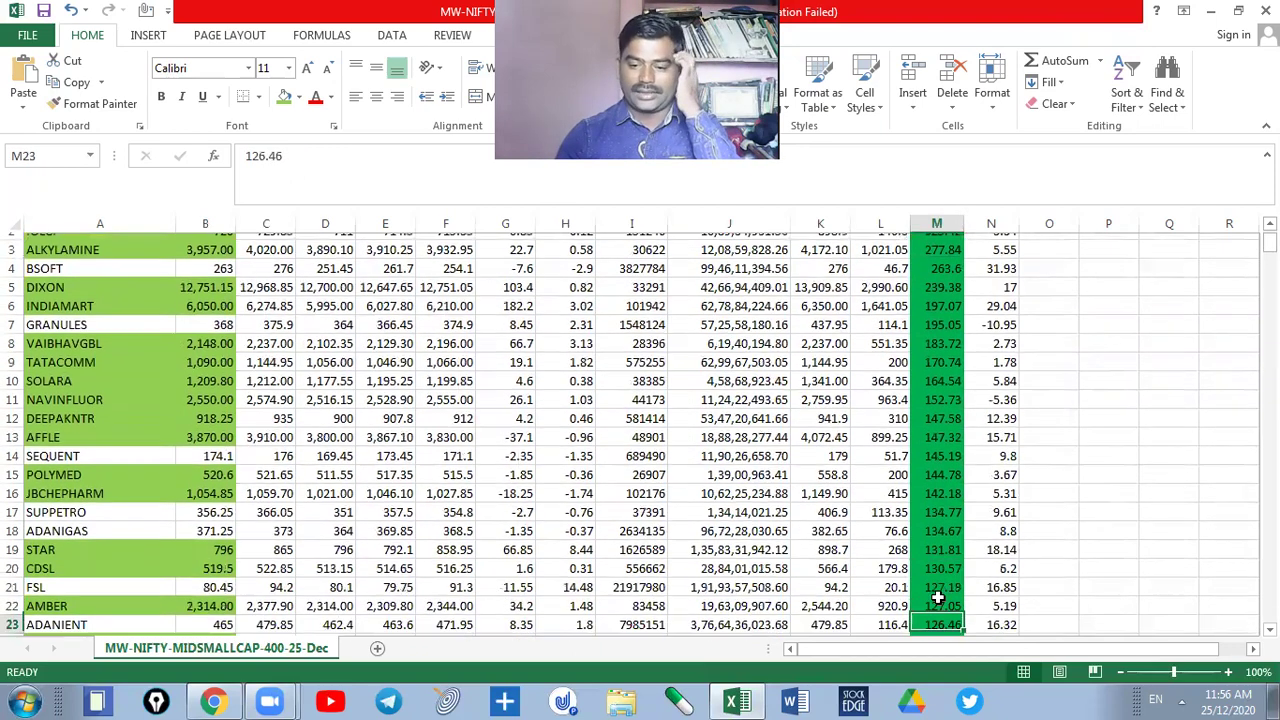
key(Down)
key(Down)
key(Down)
key(Down)
key(Down)
key(Down)
key(Down)
key(Down)
key(Down)
key(Down)
key(Down)
key(Down)
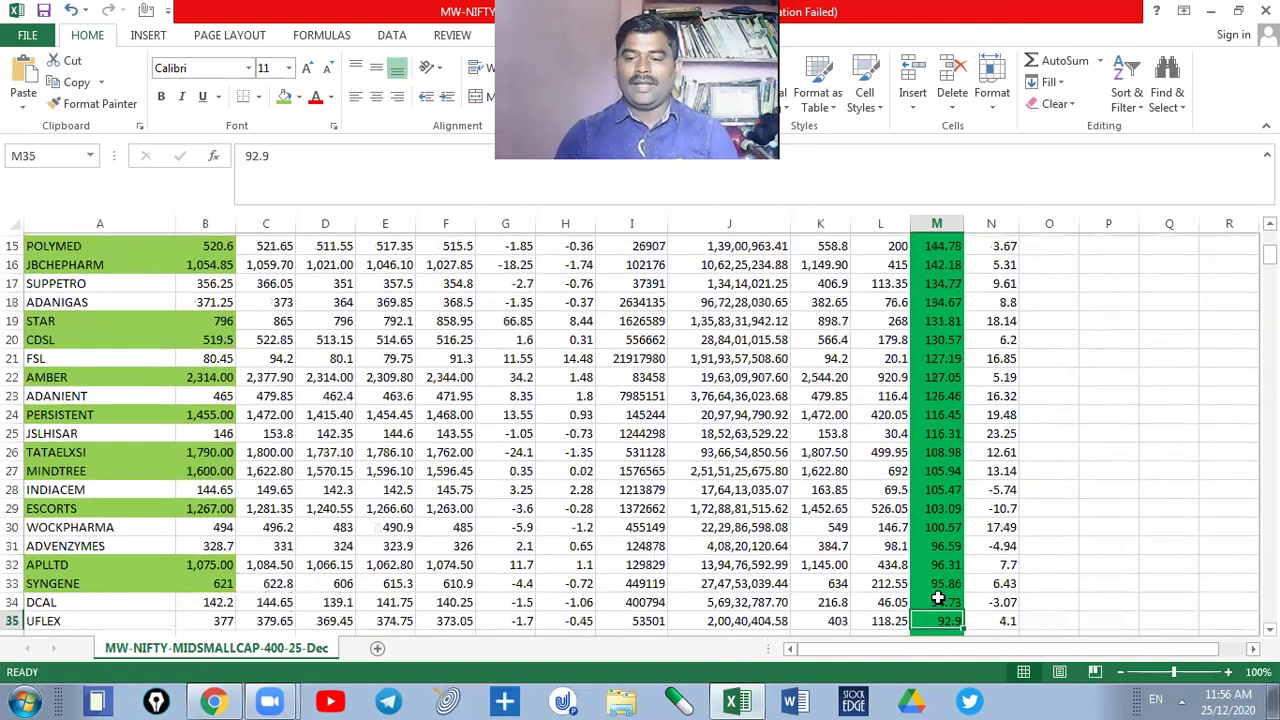
key(Up)
key(Up)
key(Up)
key(Up)
key(Up)
key(Down)
key(Down)
key(Down)
key(Down)
key(Down)
key(Down)
key(Down)
key(Down)
key(Down)
key(Down)
key(Down)
key(Up)
key(Up)
key(Up)
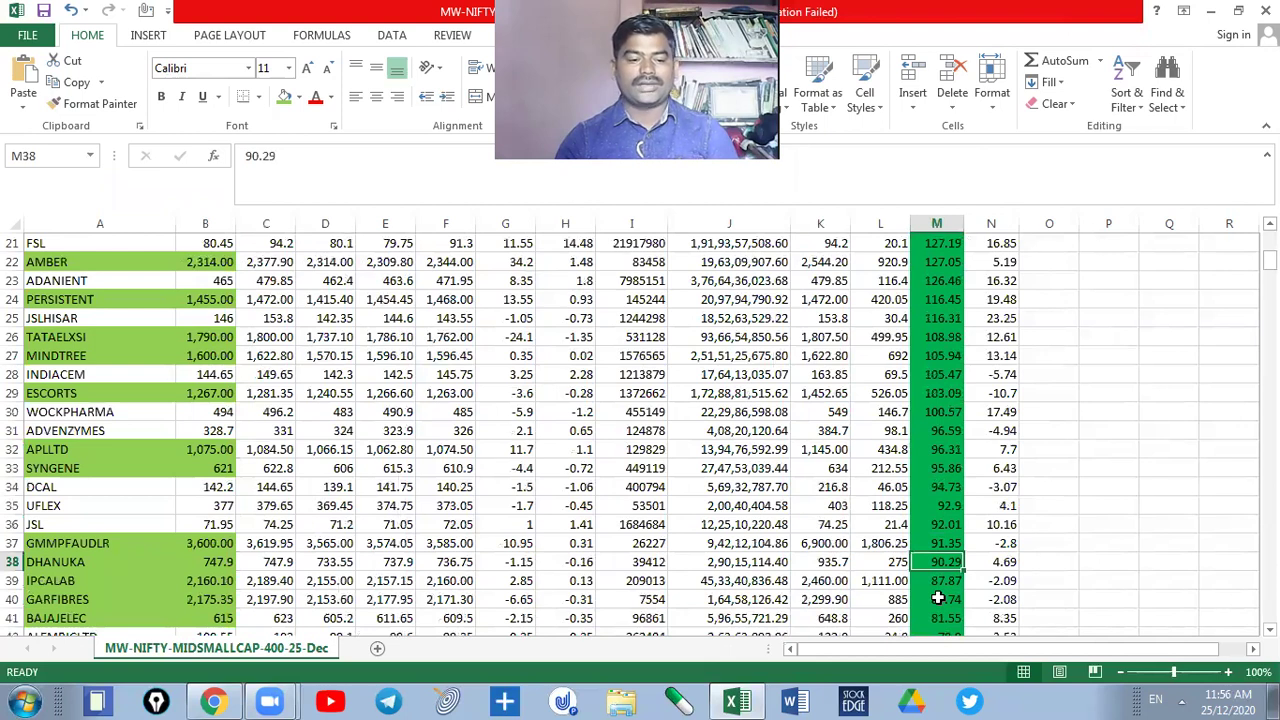
key(Up)
key(Up)
key(Up)
key(Up)
key(Up)
key(Up)
key(Up)
key(Up)
key(Up)
key(Up)
key(Up)
key(Up)
key(Up)
key(Up)
key(Up)
key(Up)
key(Up)
key(Up)
key(Up)
key(Up)
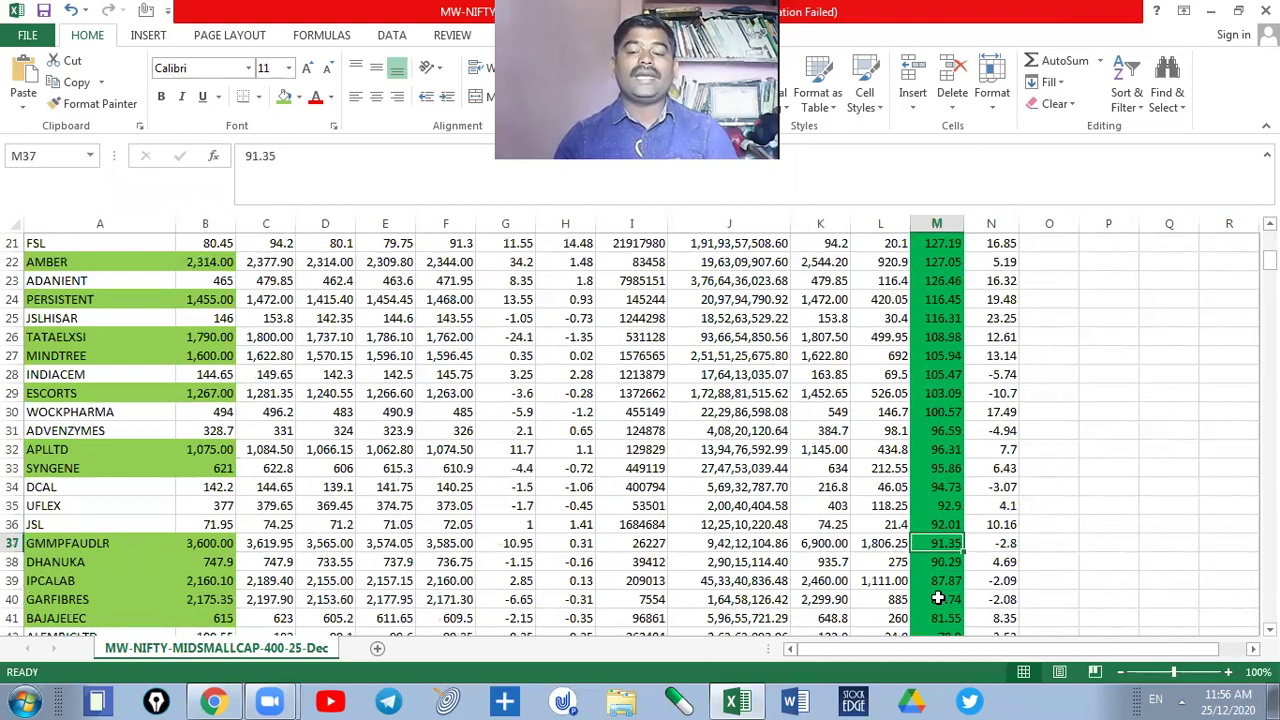
key(Up)
key(Up)
key(Up)
key(Up)
key(Up)
key(Up)
key(Up)
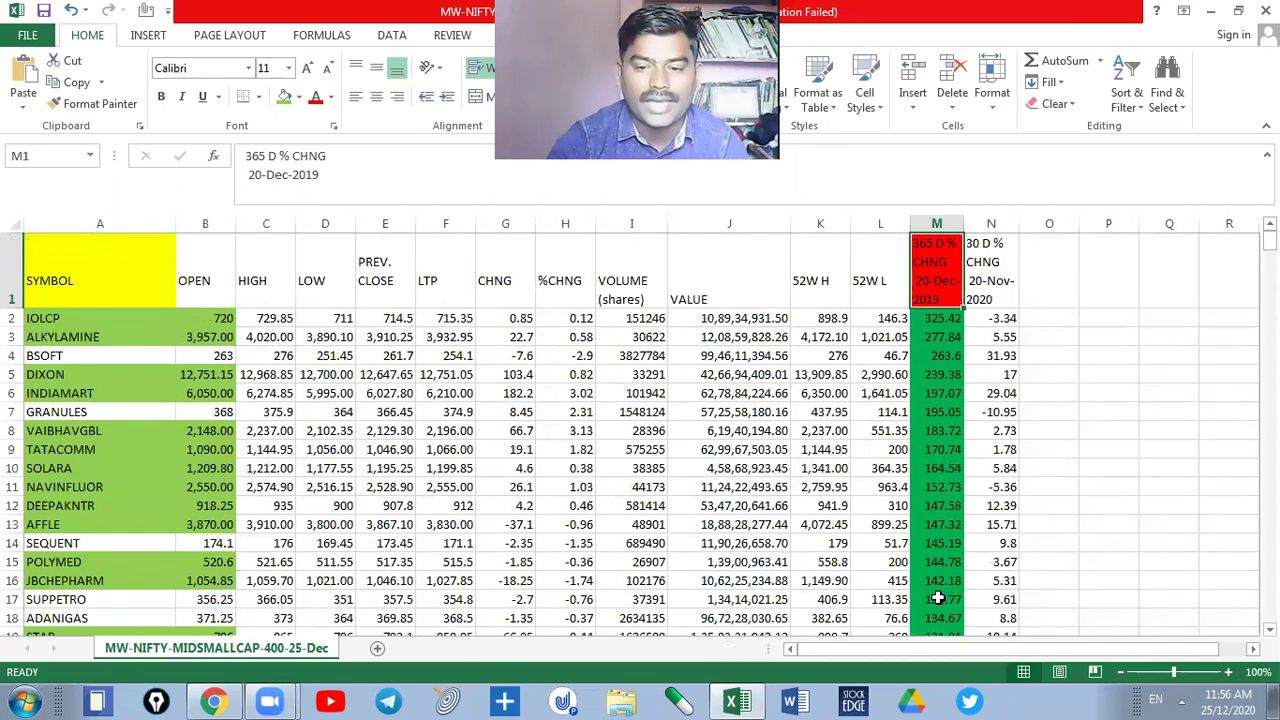
- Sort the stock table in descending order by the 30 D % CHNG column
click(997, 278)
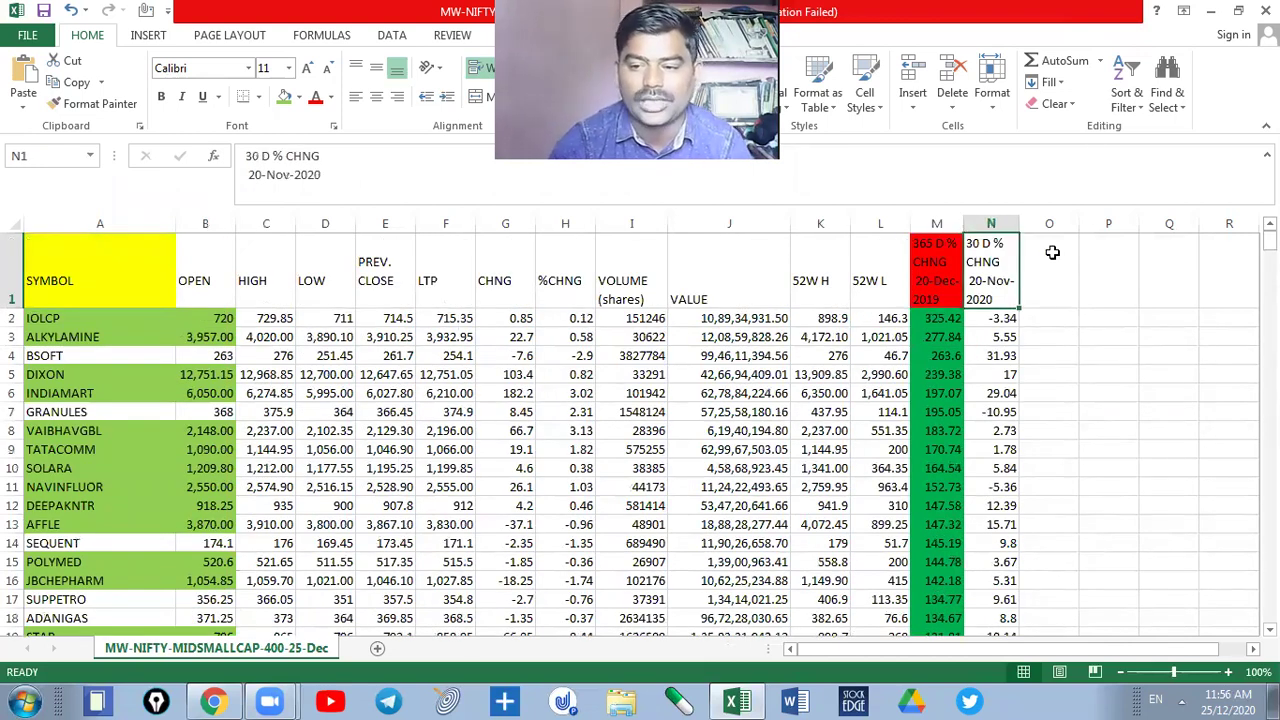
click(1117, 100)
click(1149, 172)
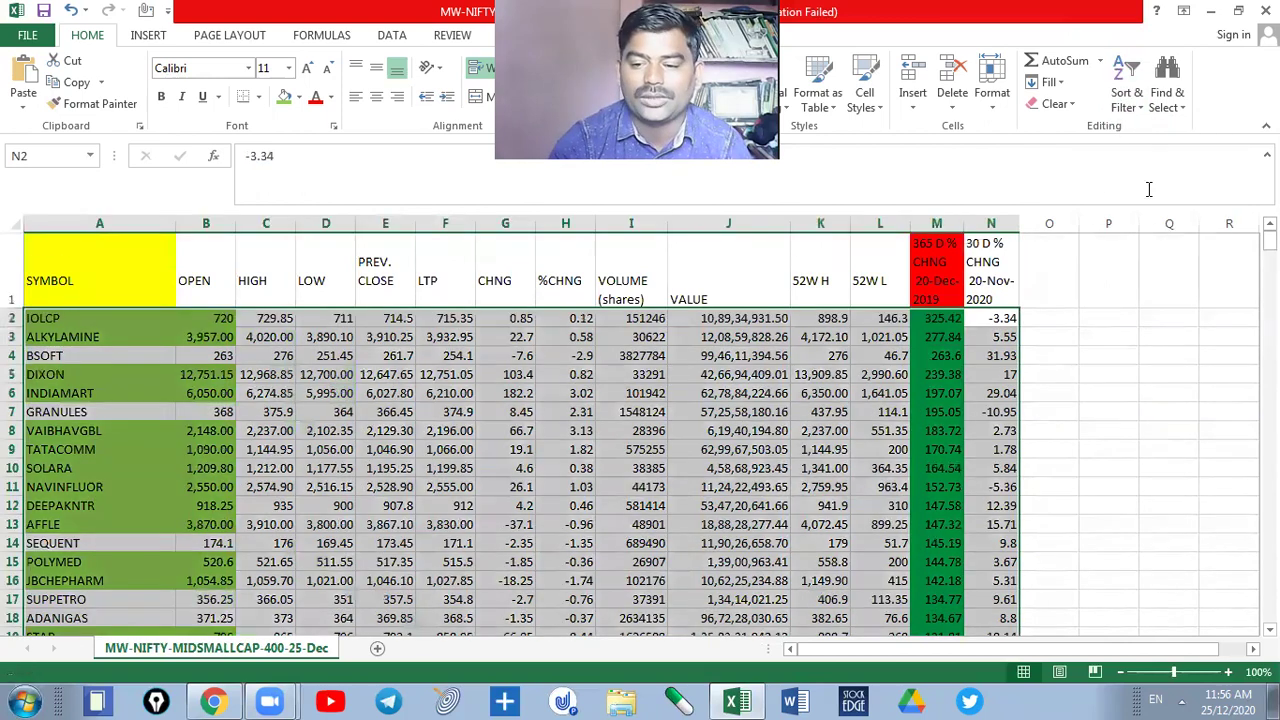
click(1123, 316)
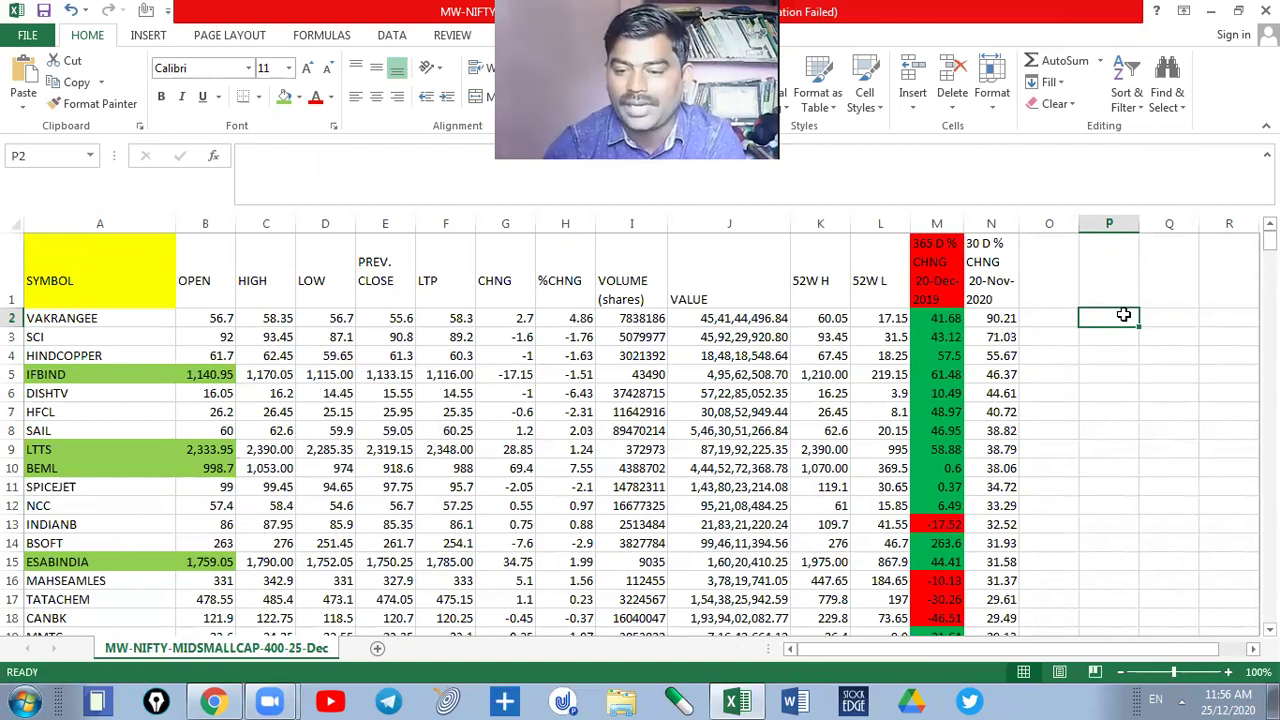
- Check the top monthly gainers from VAKRANGEE to SPICEJET and the rest of the visible 30 D % CHNG values
click(990, 318)
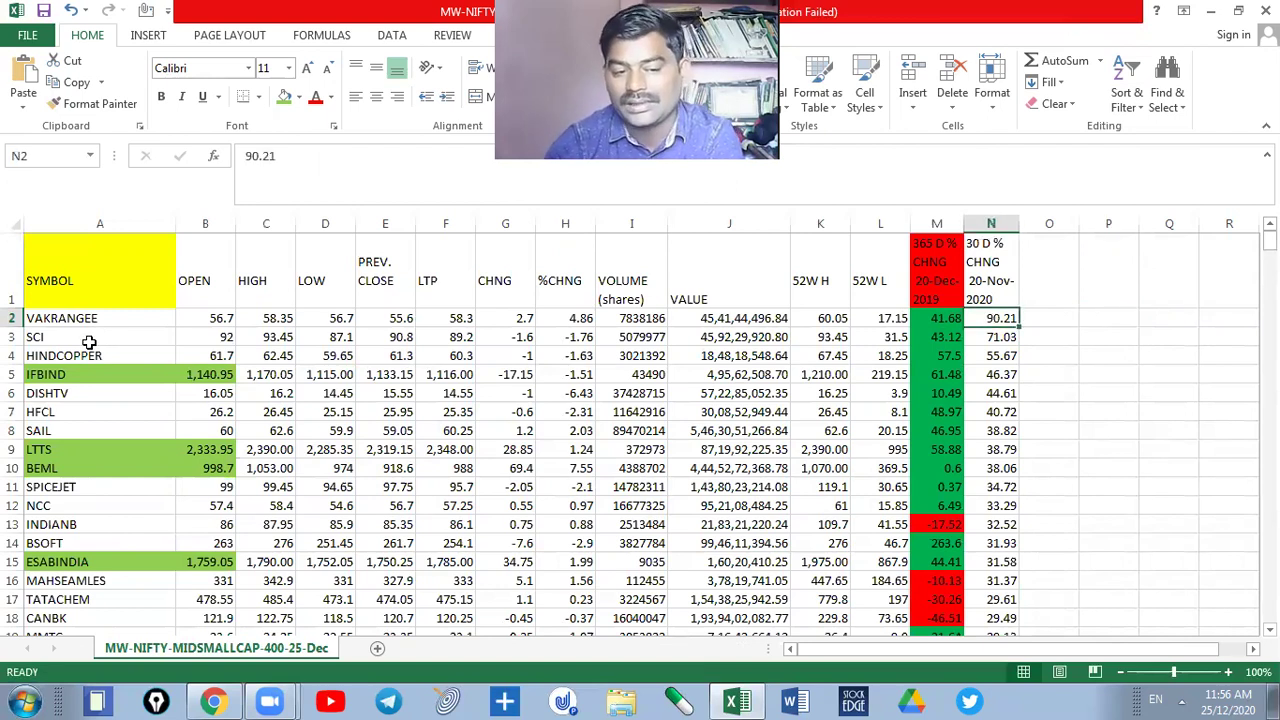
click(1012, 337)
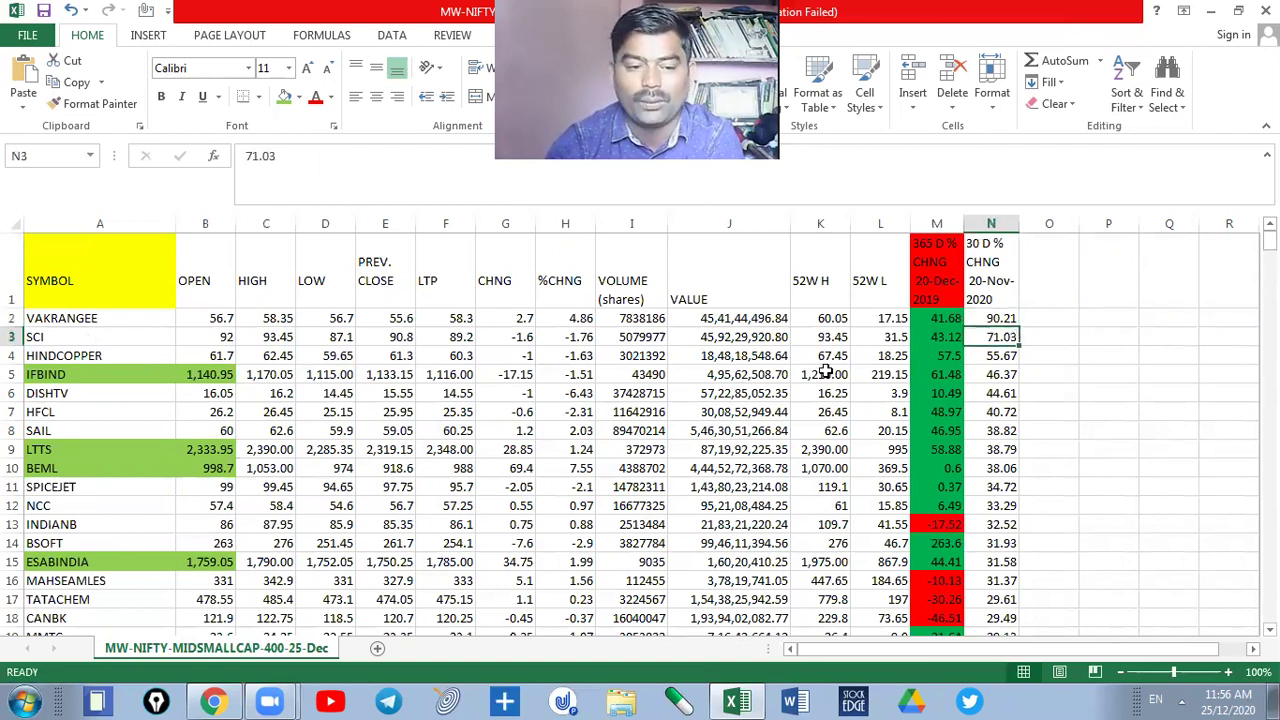
click(132, 356)
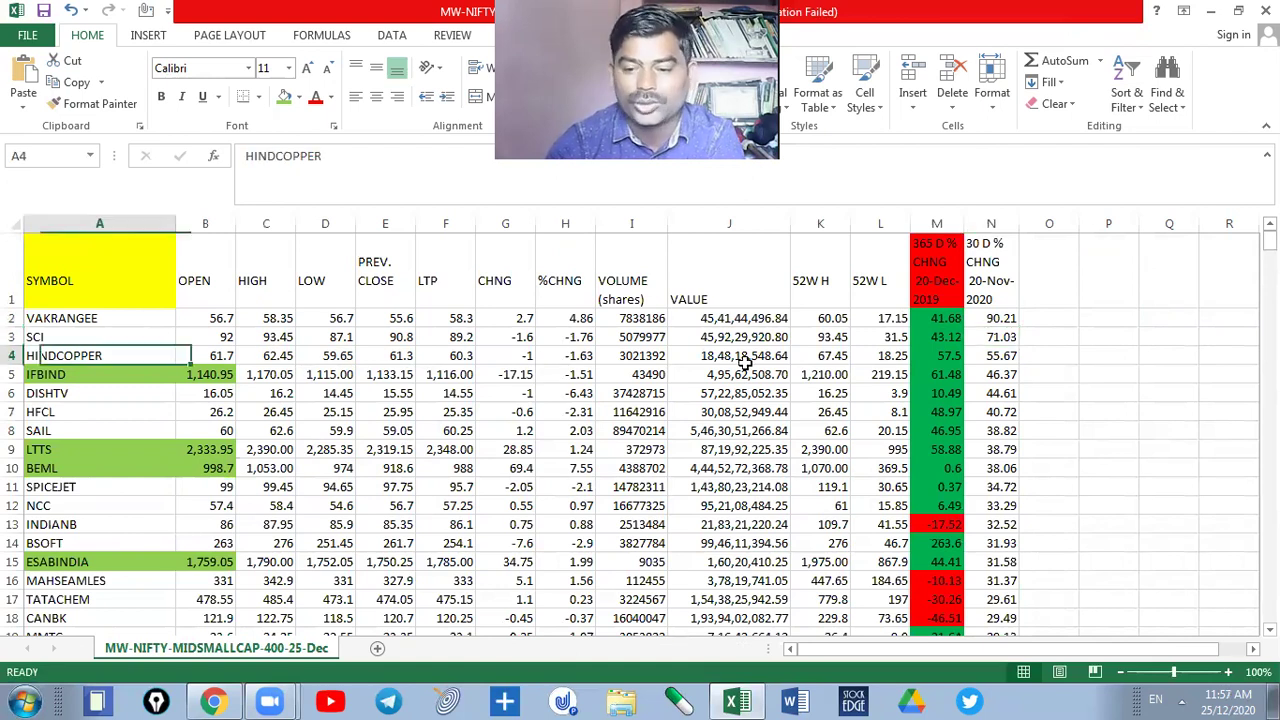
click(1008, 358)
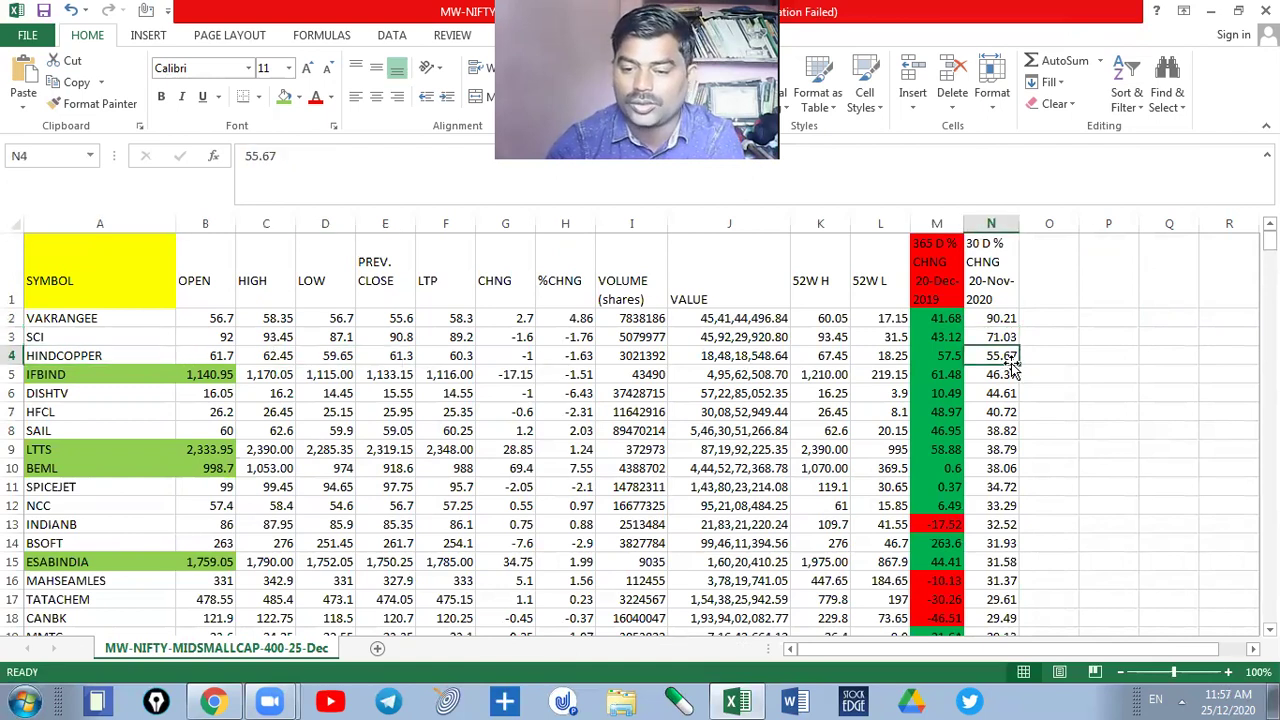
click(14, 393)
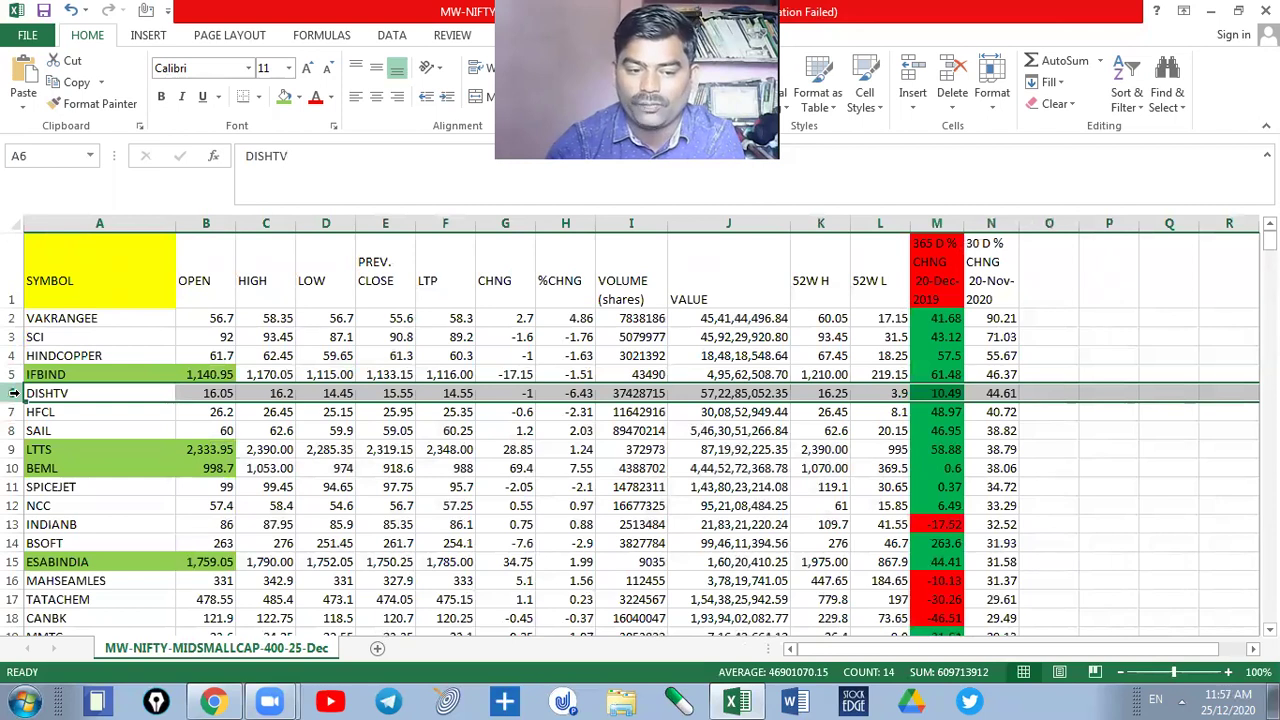
click(14, 430)
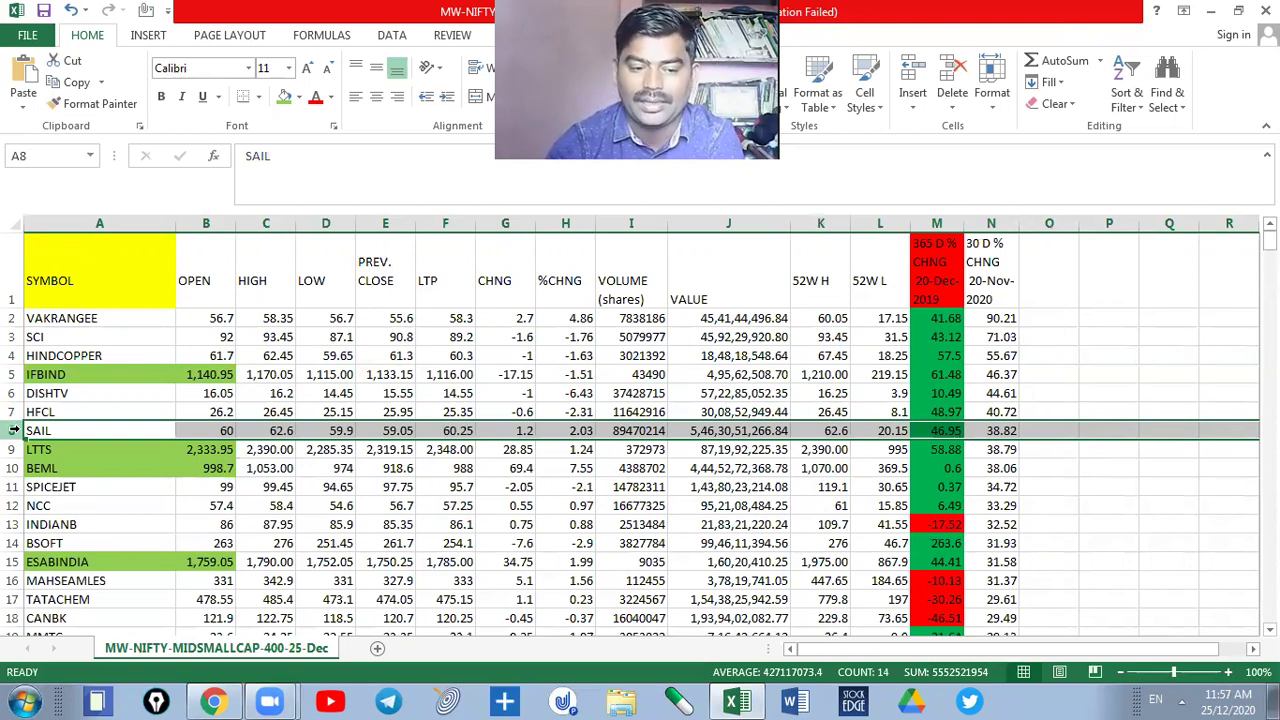
click(14, 486)
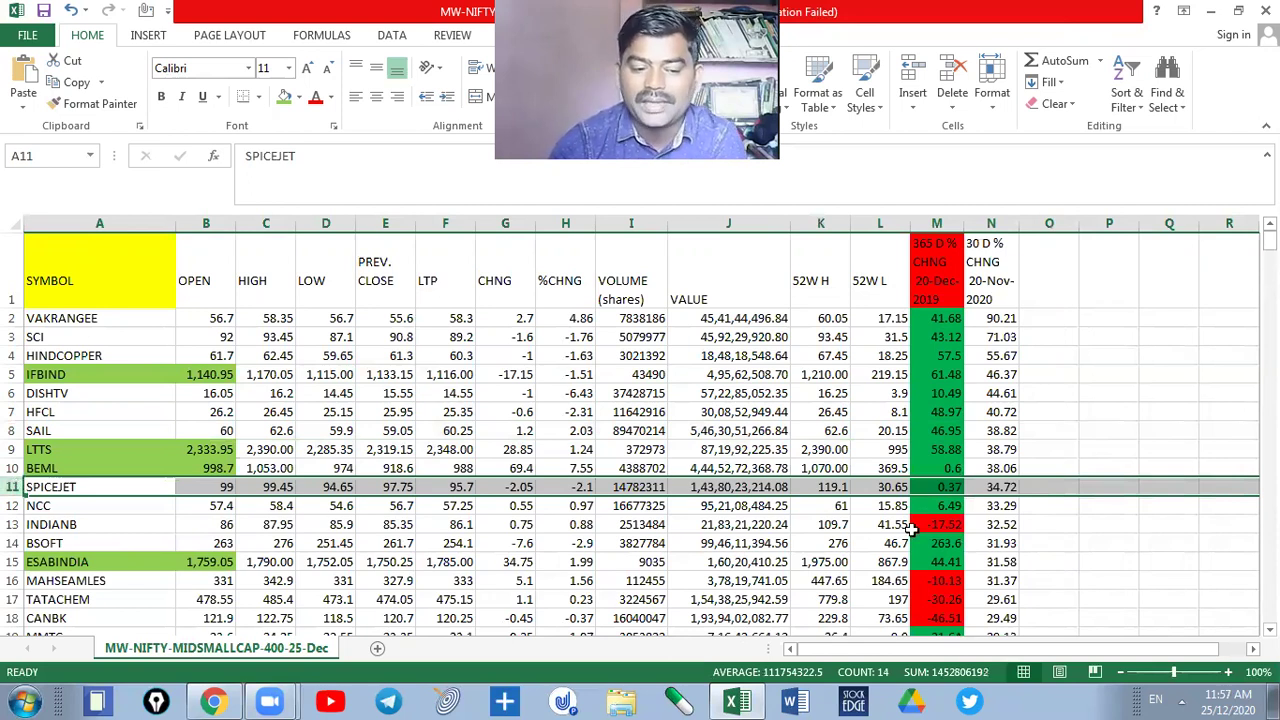
drag(995, 255, 990, 618)
click(1105, 540)
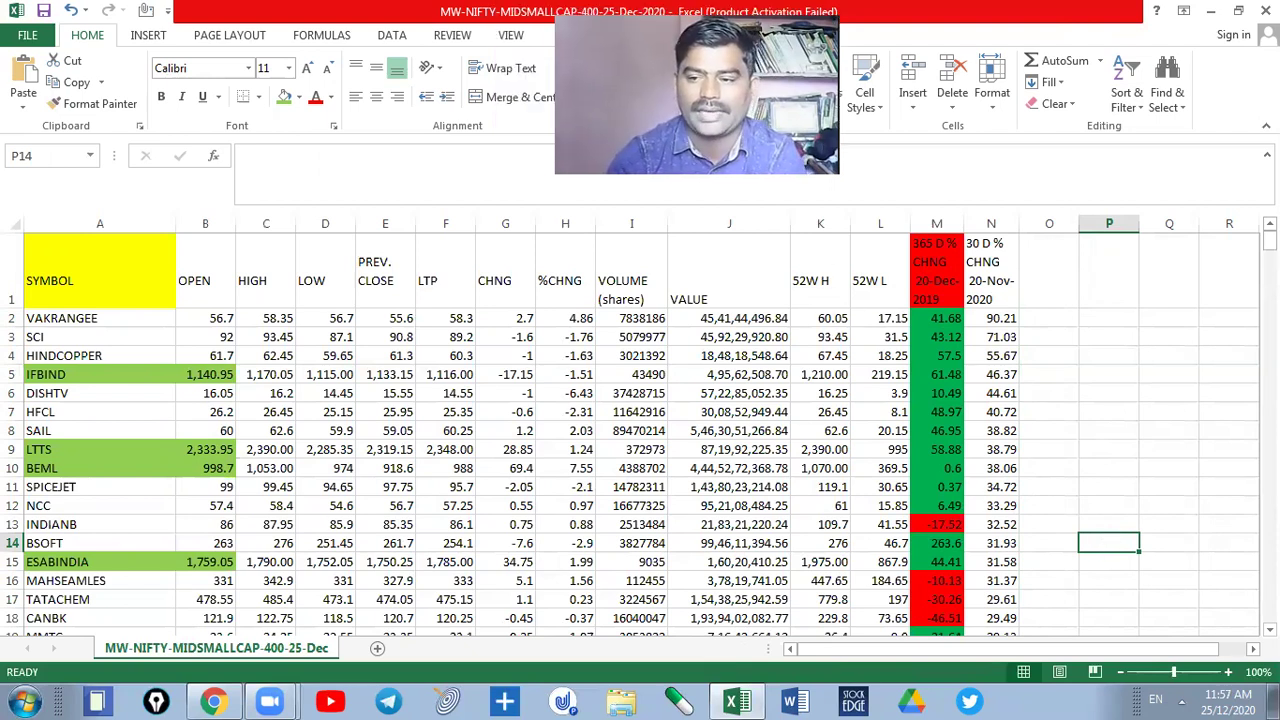
- Close the workbook, saving its changes to the Desktop as gs in Unicode Text format and keeping that format
click(1265, 10)
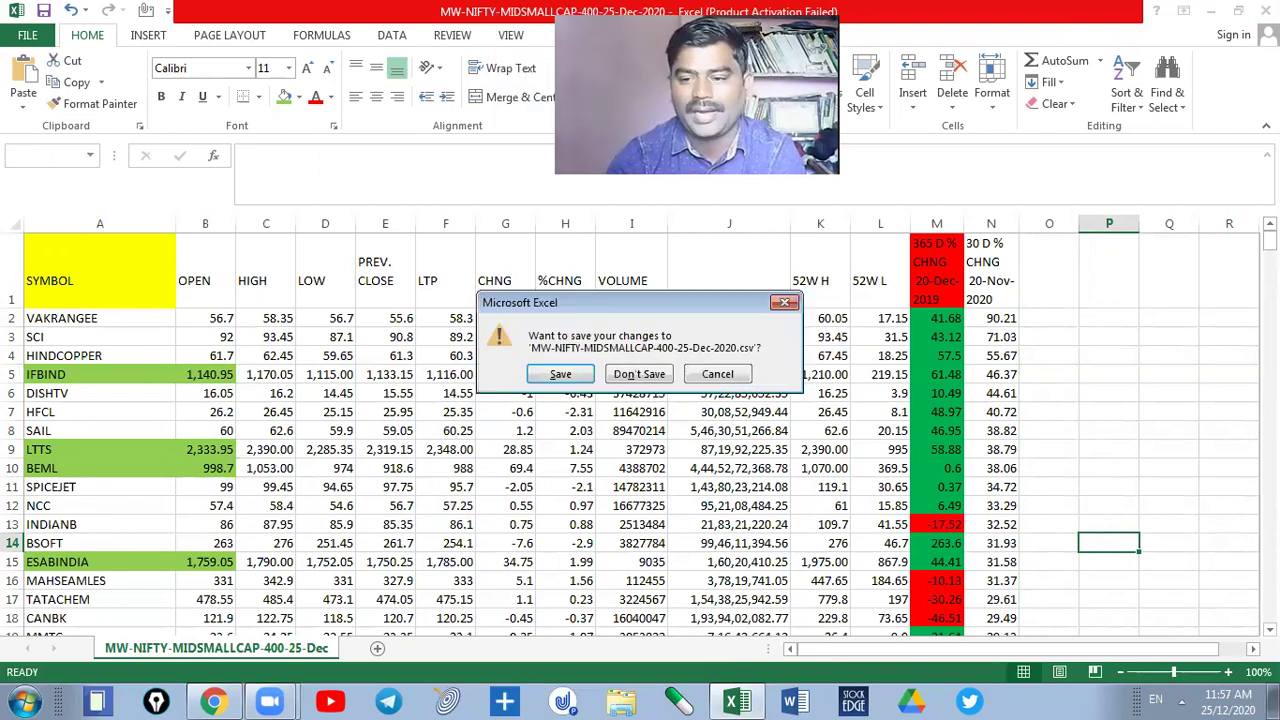
click(560, 374)
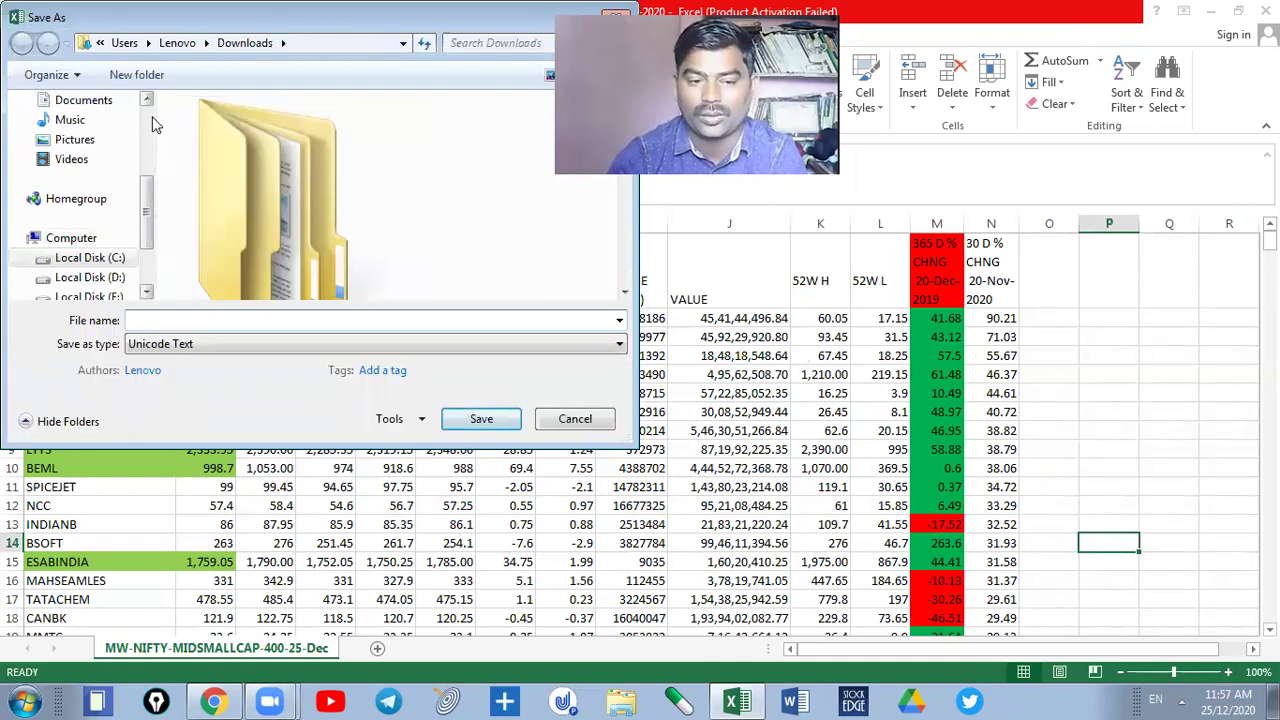
click(105, 167)
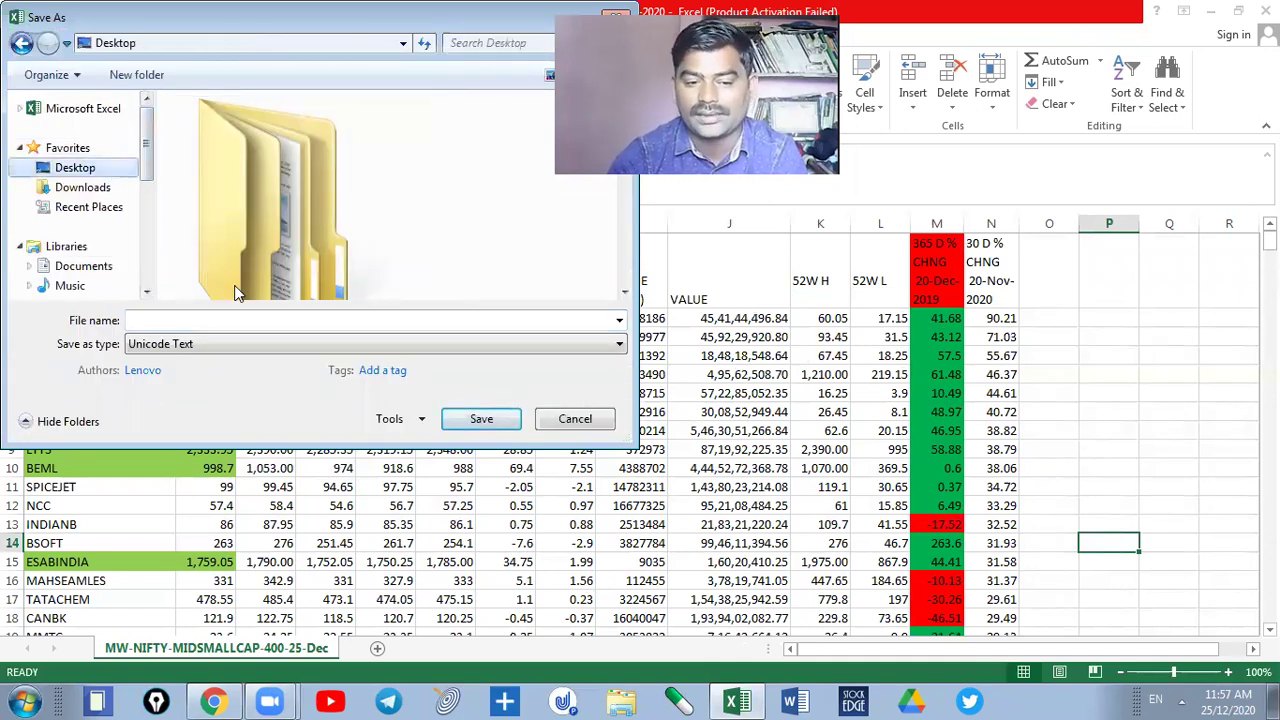
click(240, 316)
text(gs)
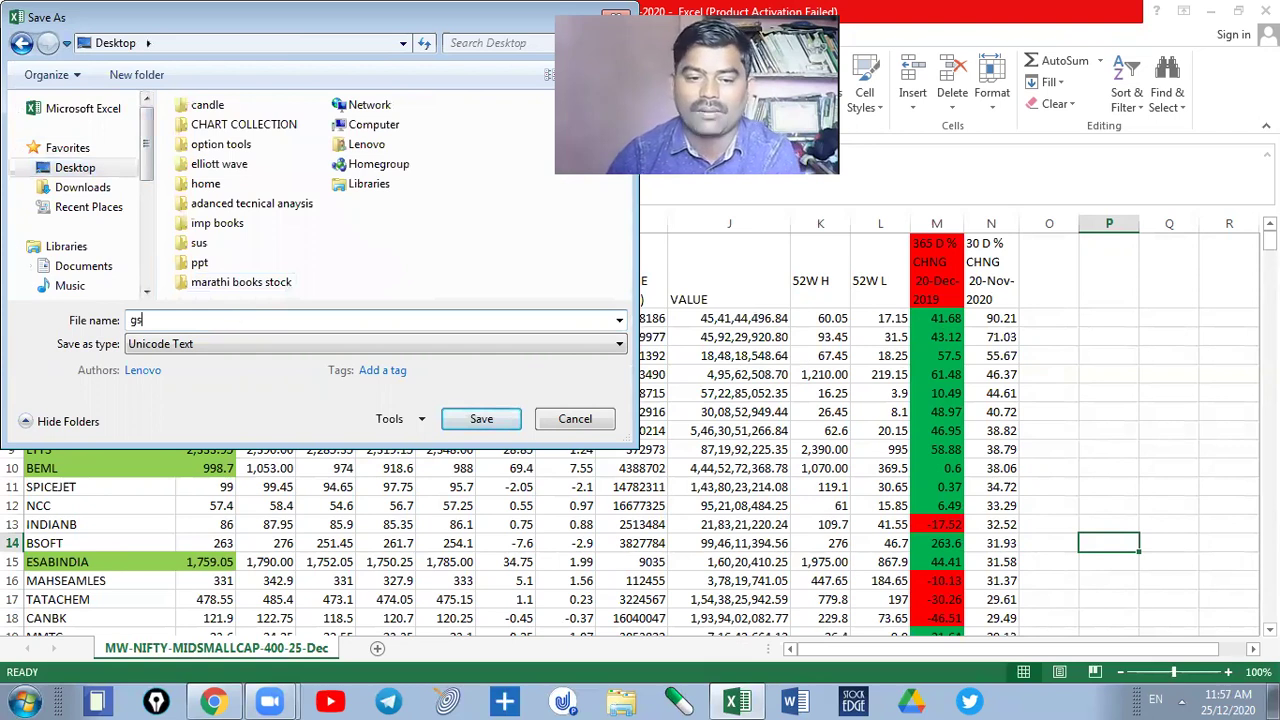
click(481, 419)
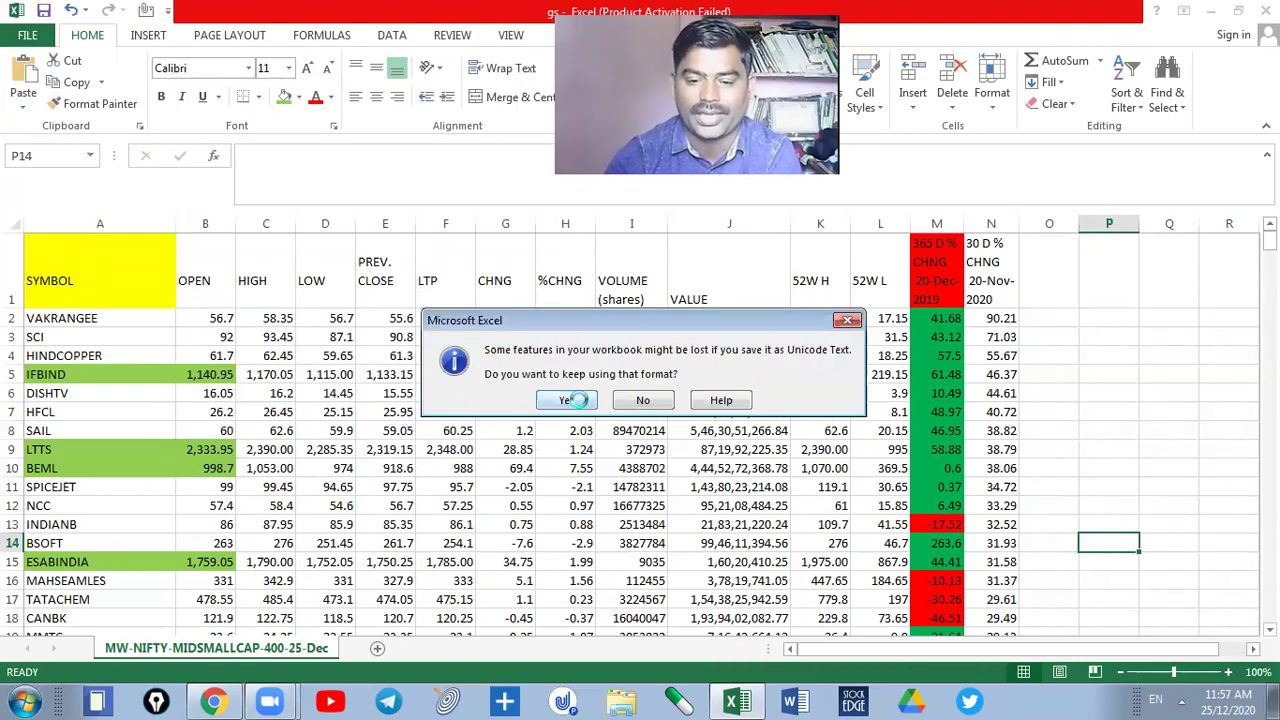
click(580, 400)
- Switch to the NSE site in Chrome, open the SME Market watch page and look through its stock table
key(alt+Tab)
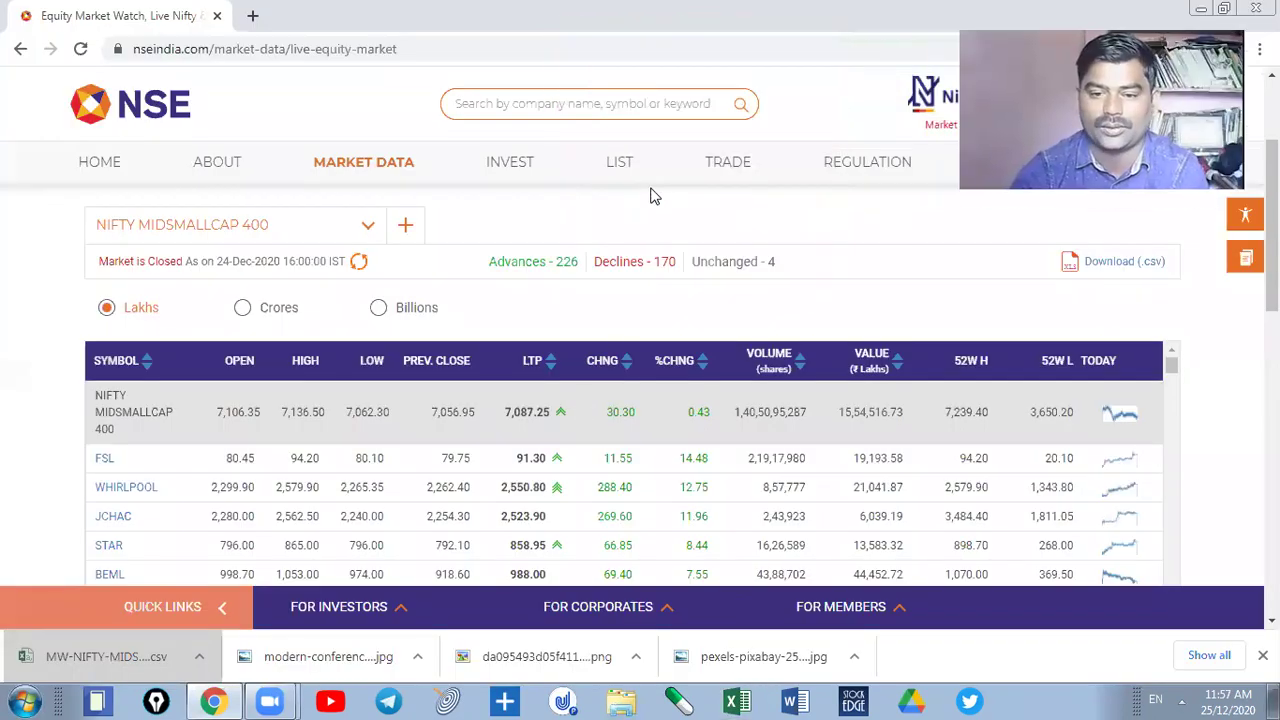
drag(1272, 226, 1272, 166)
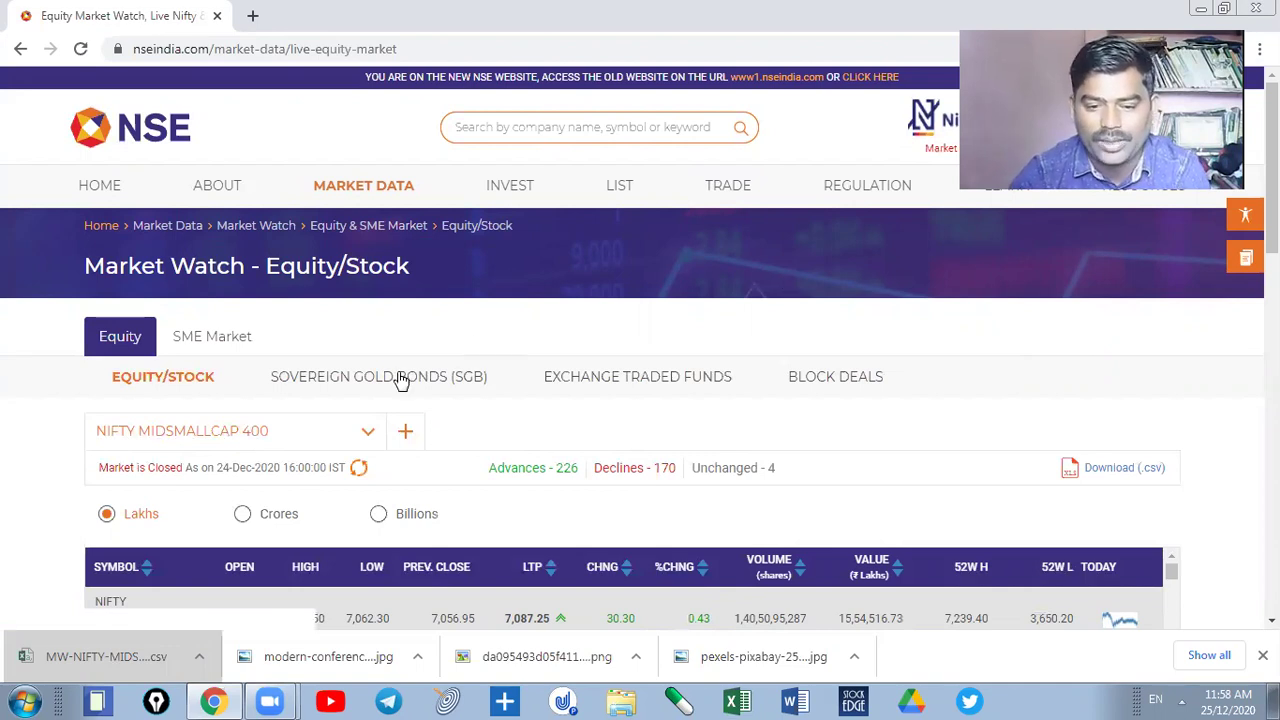
click(233, 338)
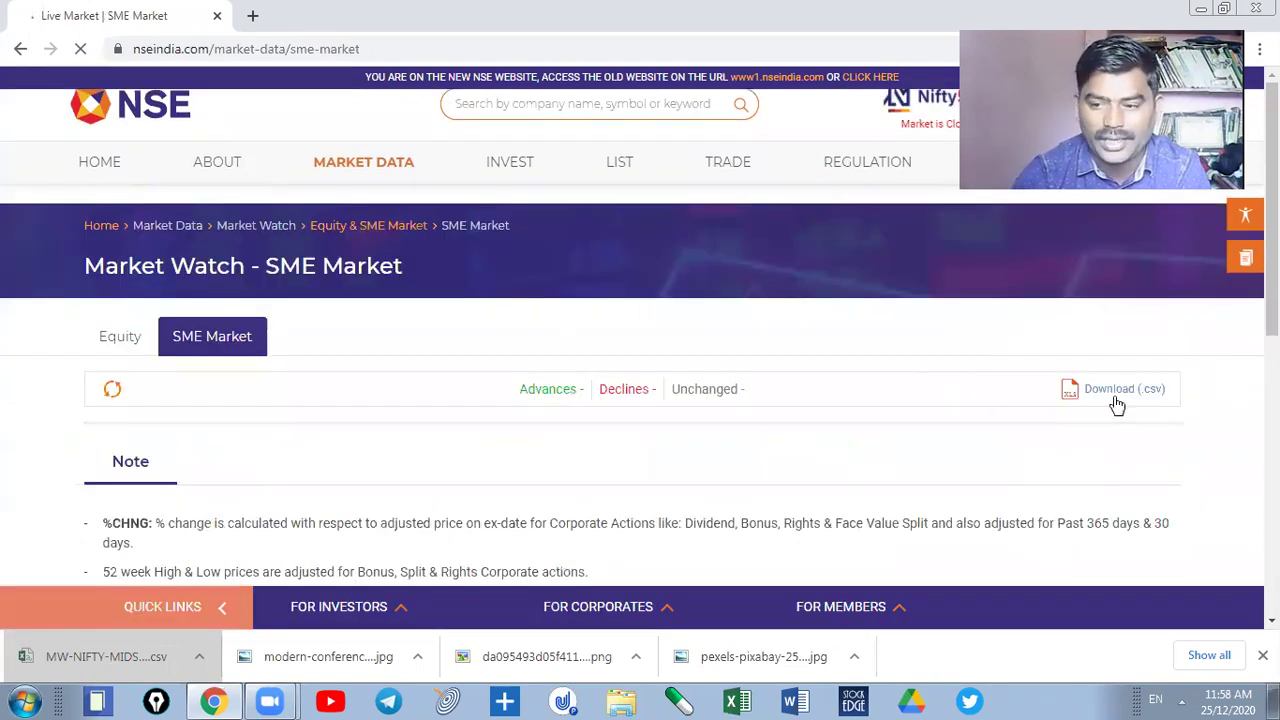
scroll(640, 400, down, 2)
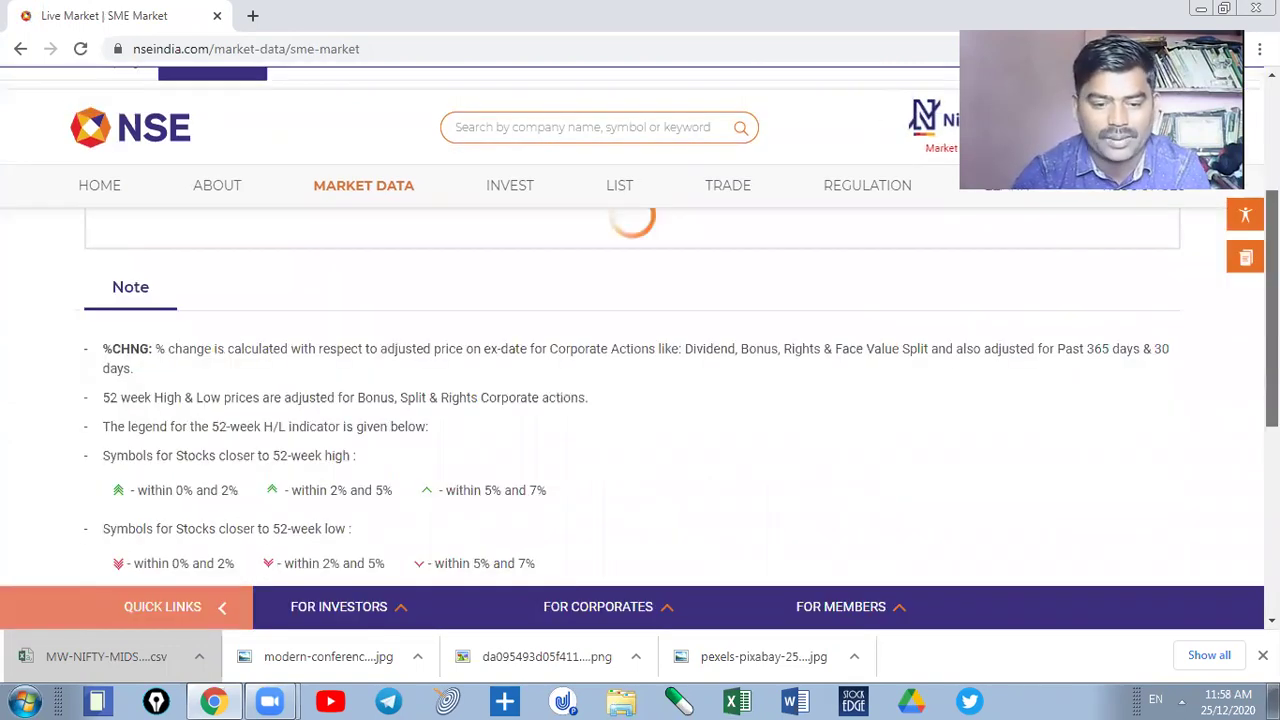
scroll(640, 400, down, 3)
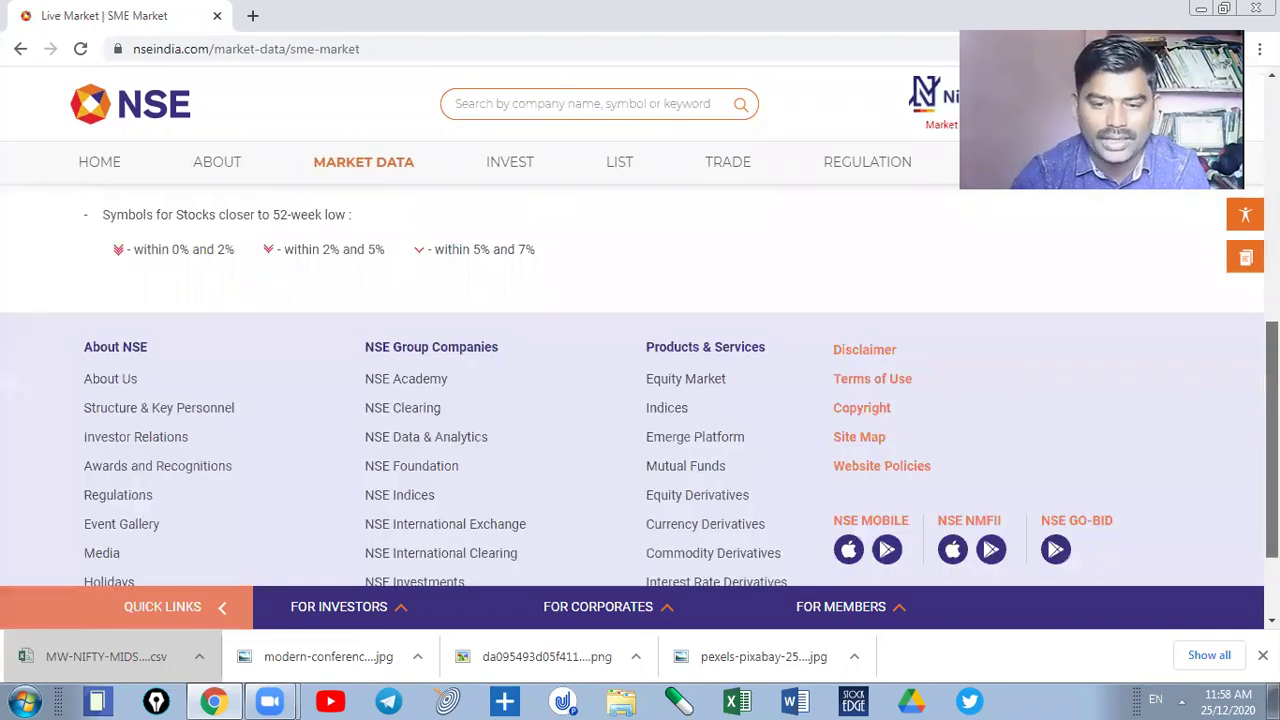
scroll(640, 400, up, 5)
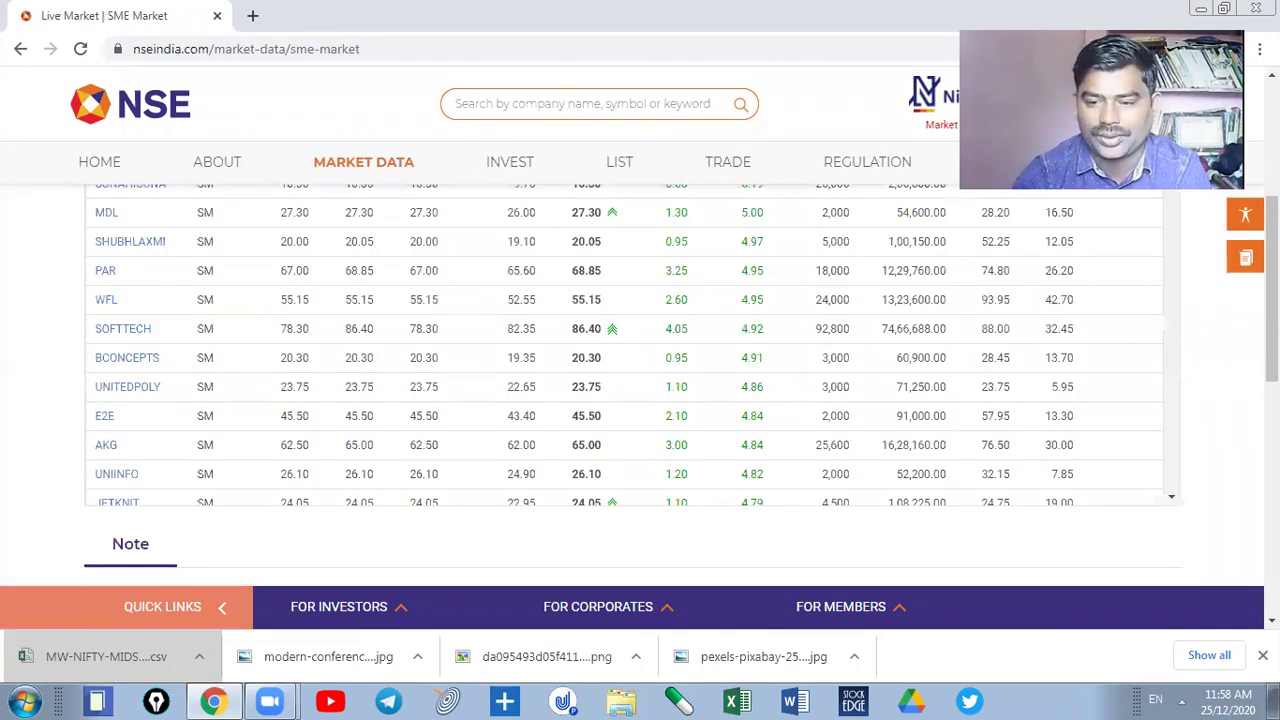
scroll(358, 199, up, 4)
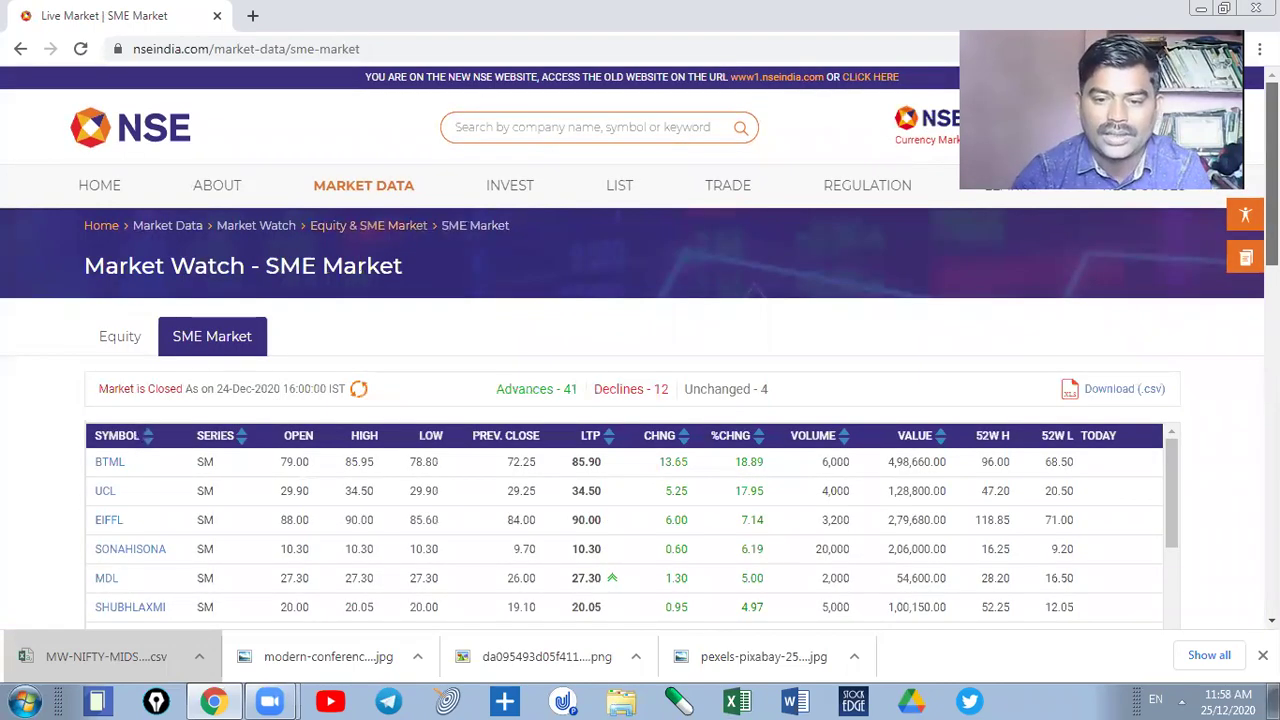
- Open NSE's Daily Market Reports page and look through the Equities & SME reports for 24-Dec-2020
mouse_move(358, 199)
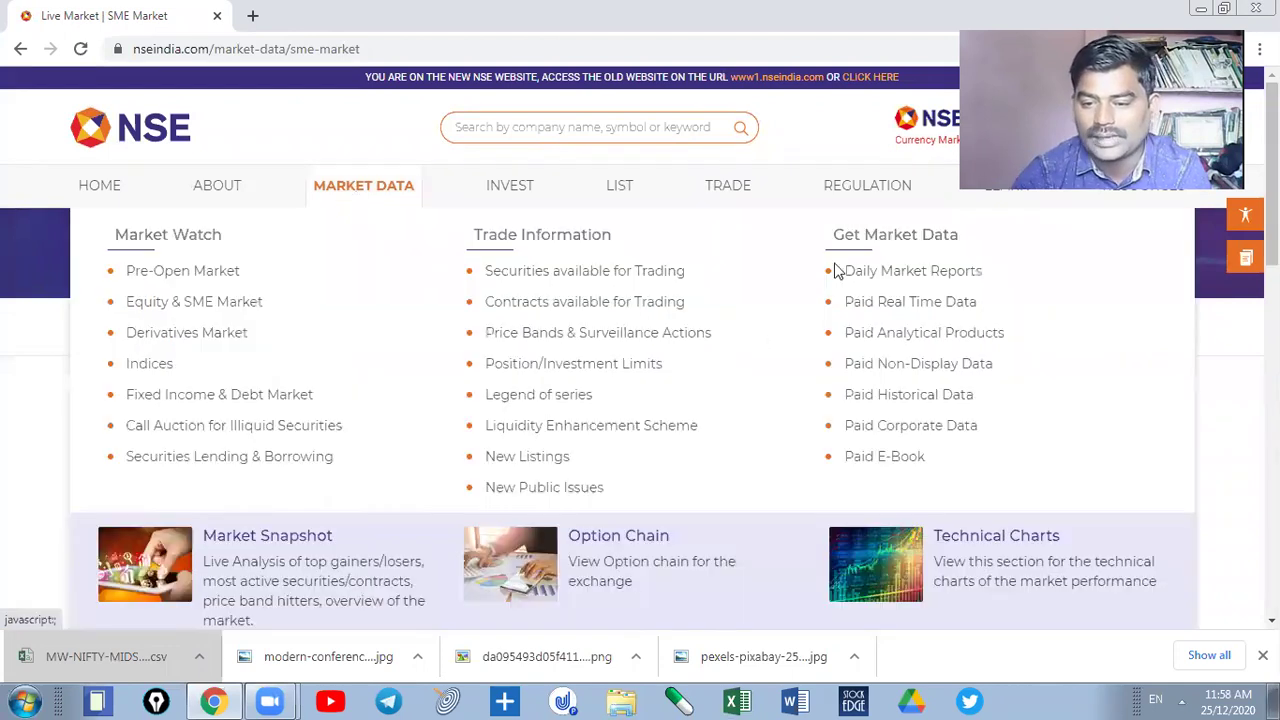
click(912, 281)
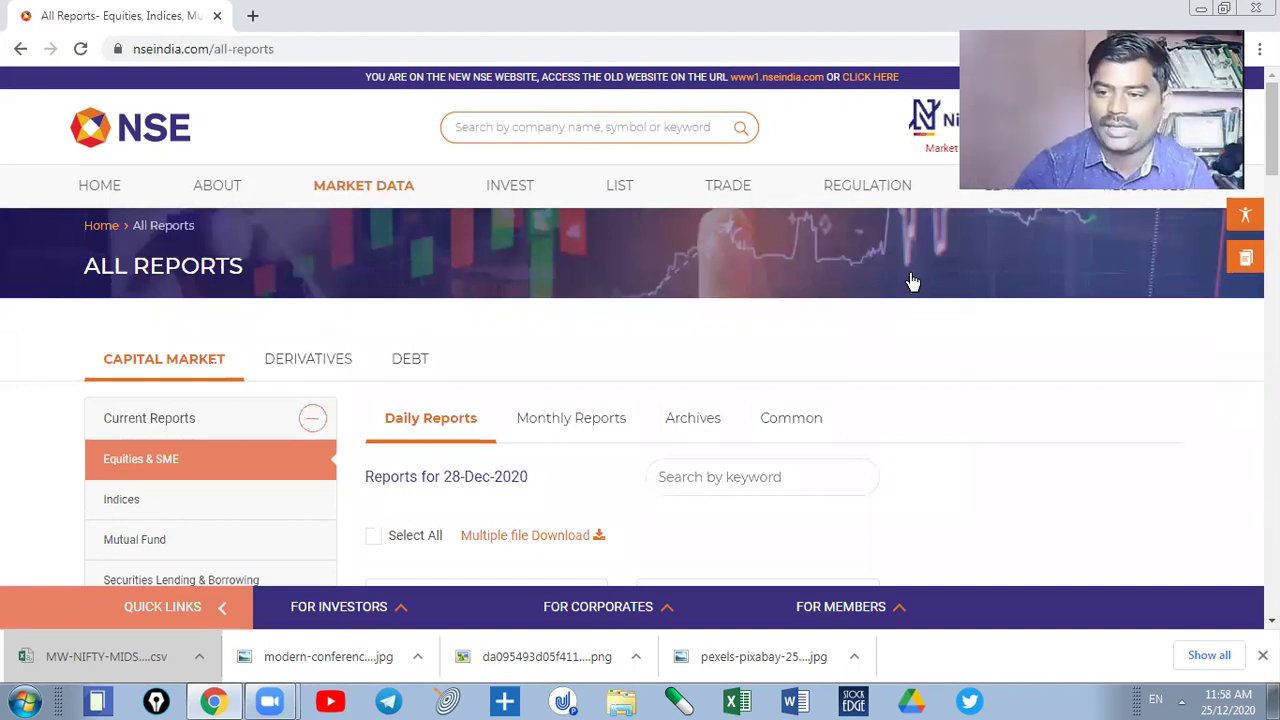
scroll(640, 400, down, 4)
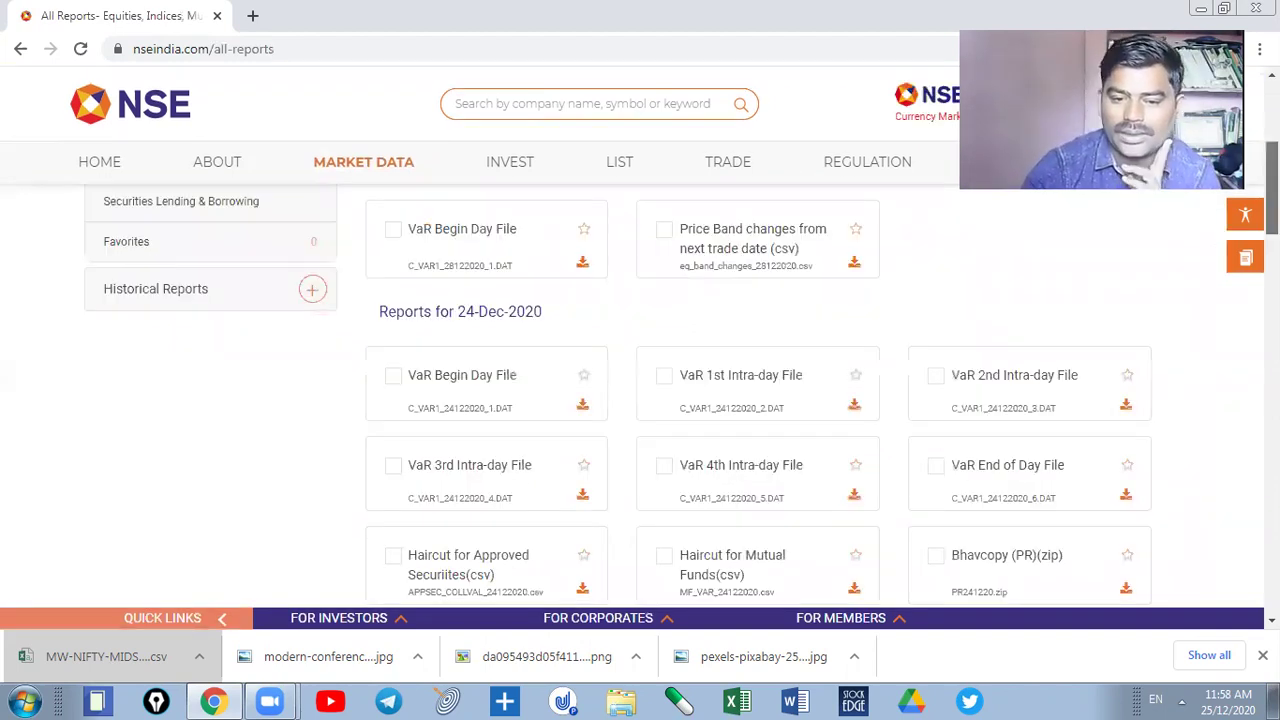
scroll(640, 400, up, 3)
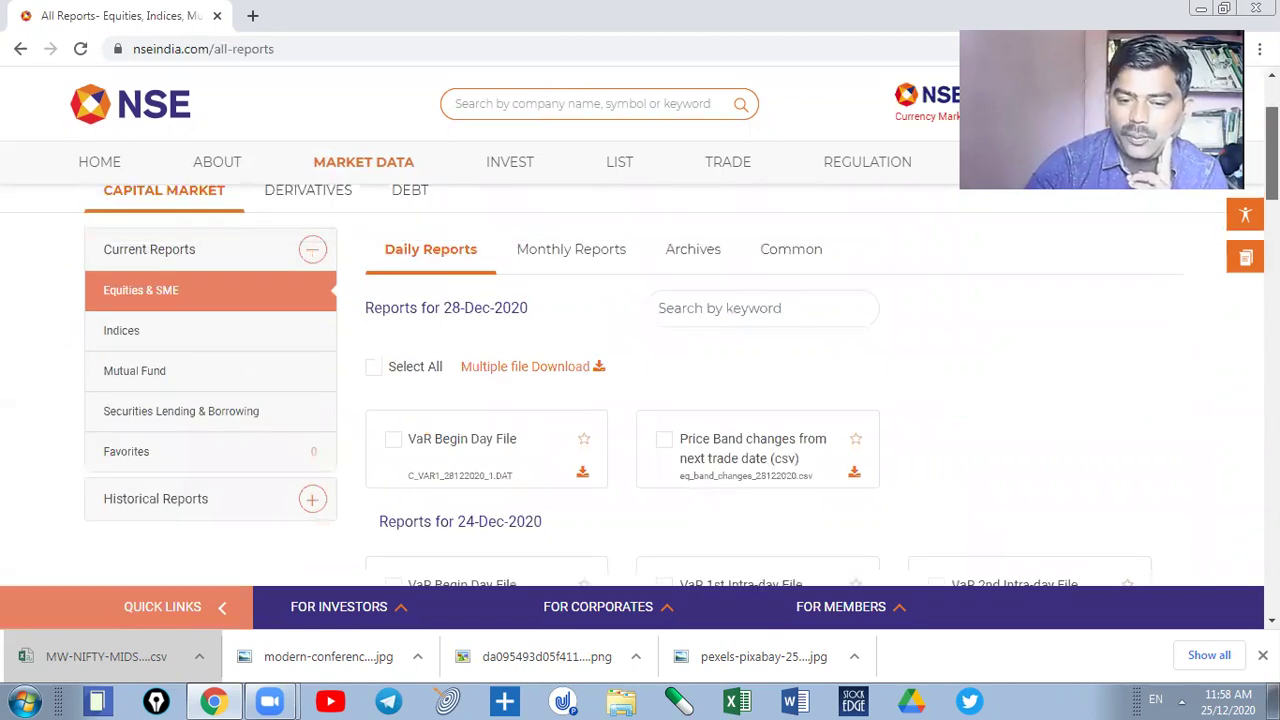
scroll(510, 320, down, 1)
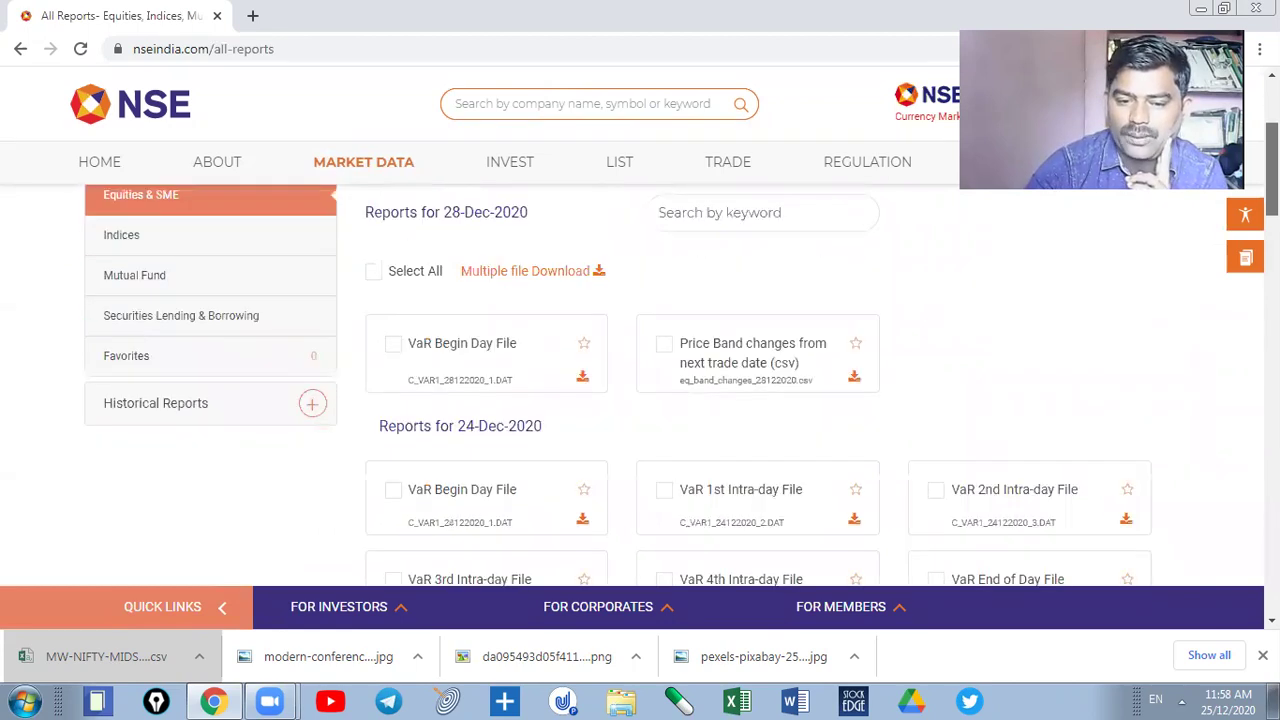
scroll(640, 400, down, 1)
scroll(760, 380, down, 2)
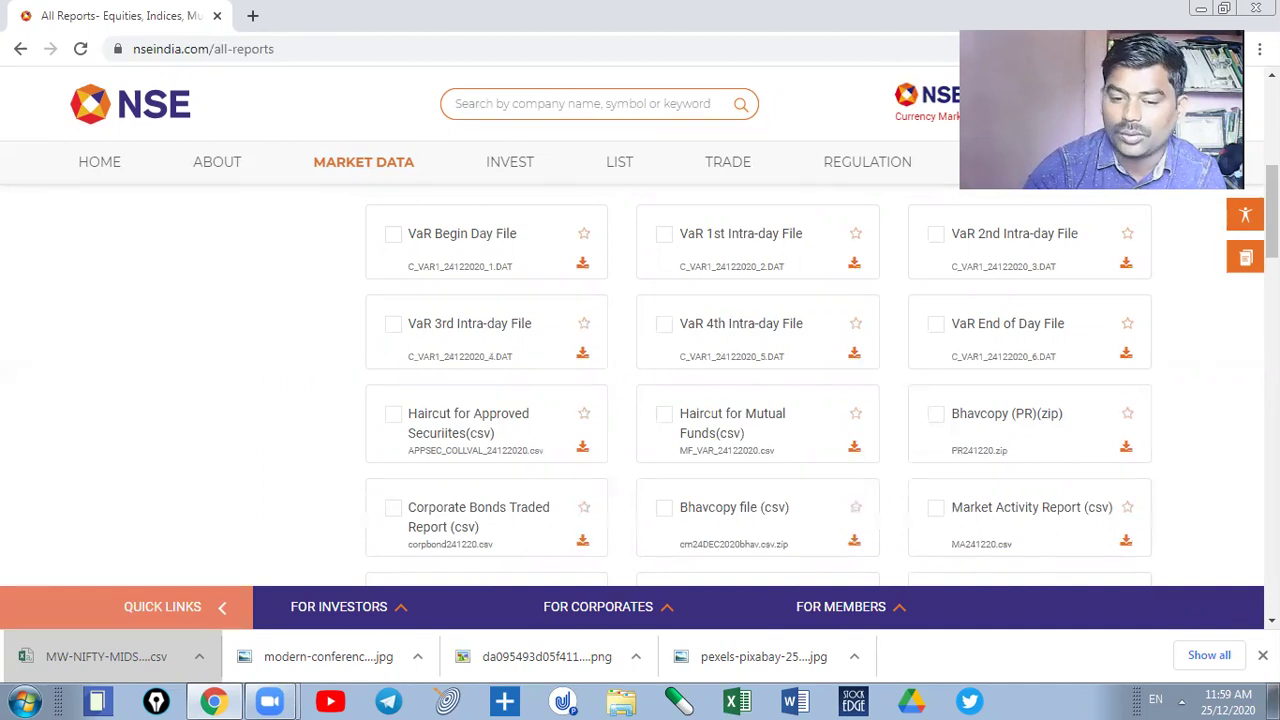
scroll(1272, 220, down, 2)
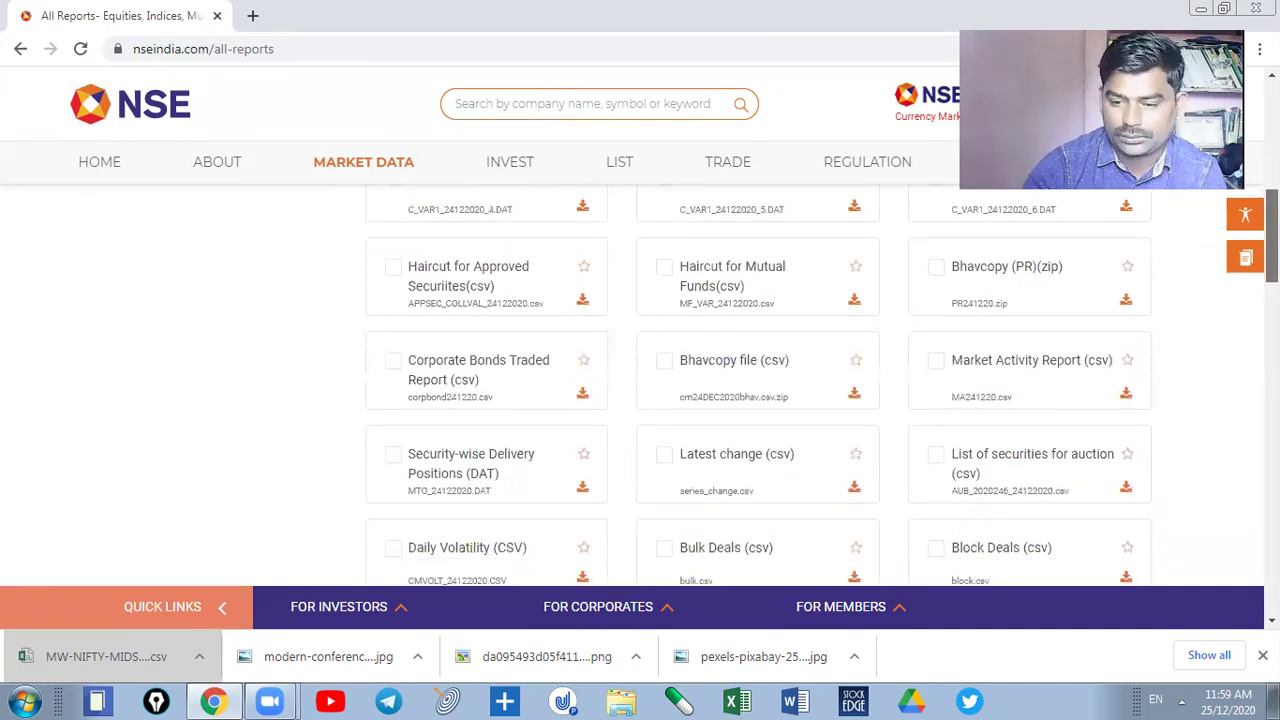
scroll(514, 350, down, 1)
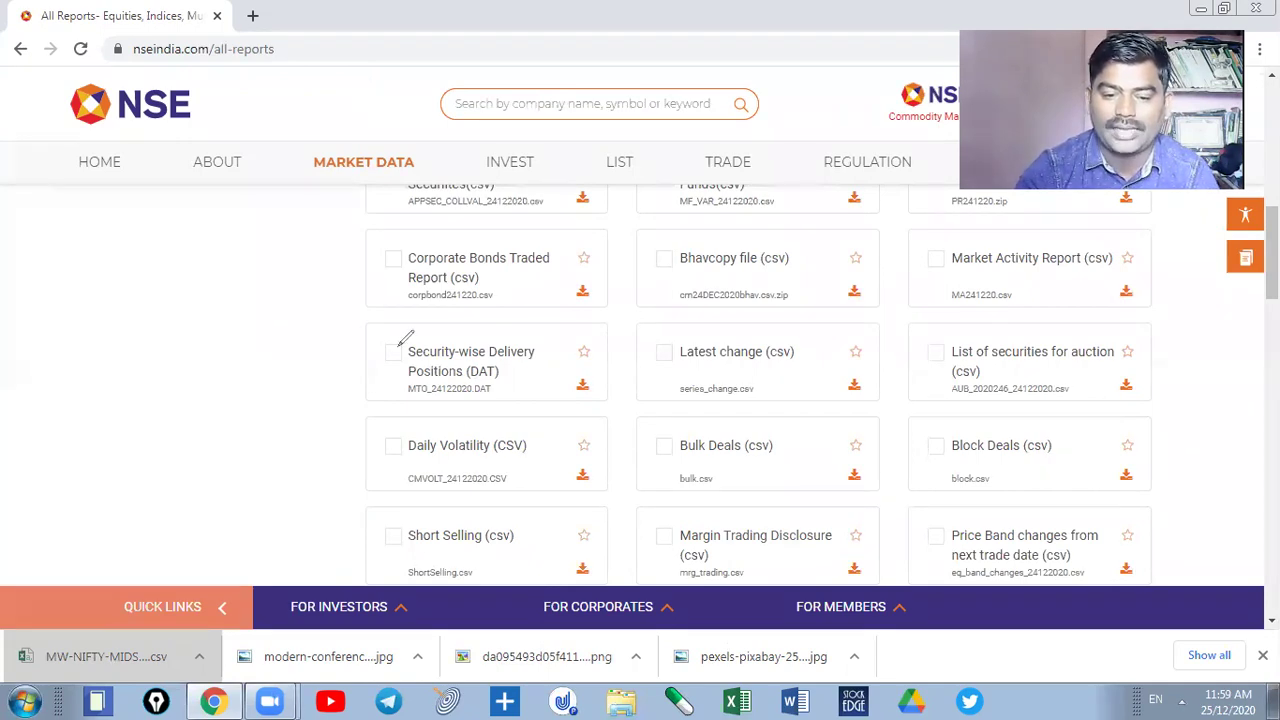
- Annotate the Security-wise Delivery Positions report with a red tick, a circled download link and an arrow to the downloaded files, and clear the drawing
drag(340, 350, 402, 345)
mouse_move(578, 366)
mouse_down()
mouse_move(560, 384)
mouse_move(597, 368)
mouse_move(410, 413)
mouse_up()
drag(124, 596, 205, 608)
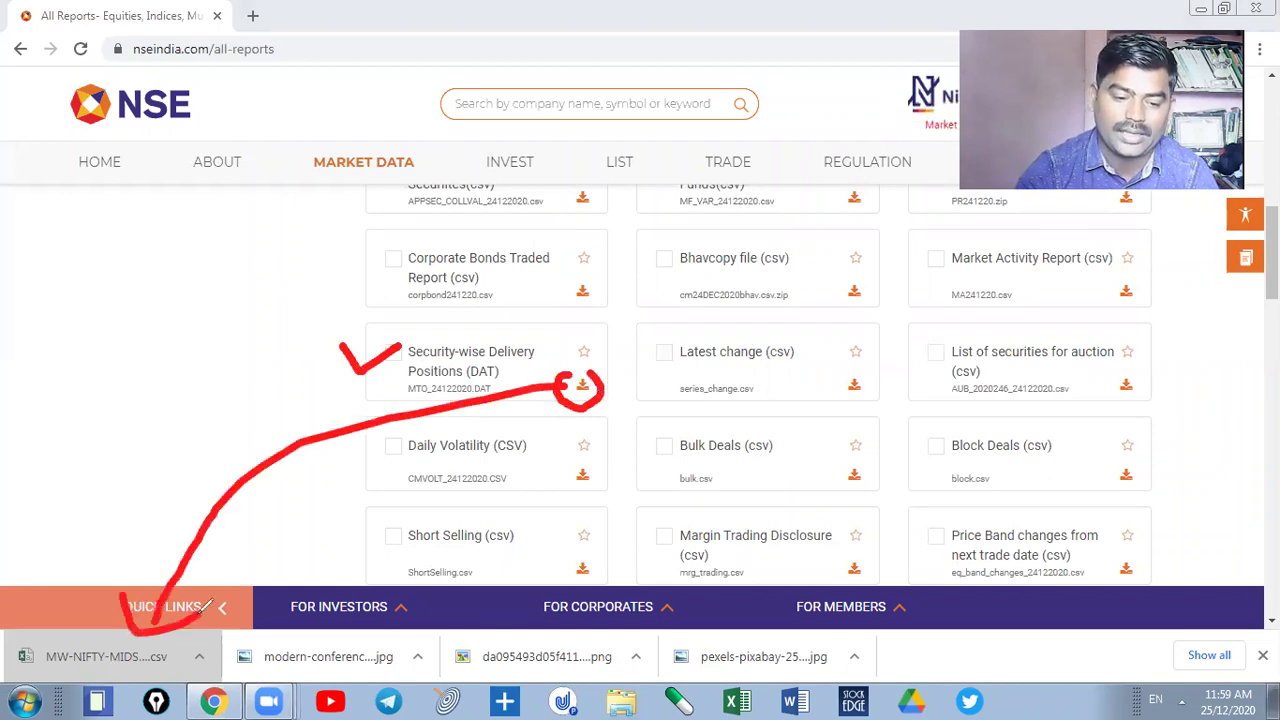
key(e)
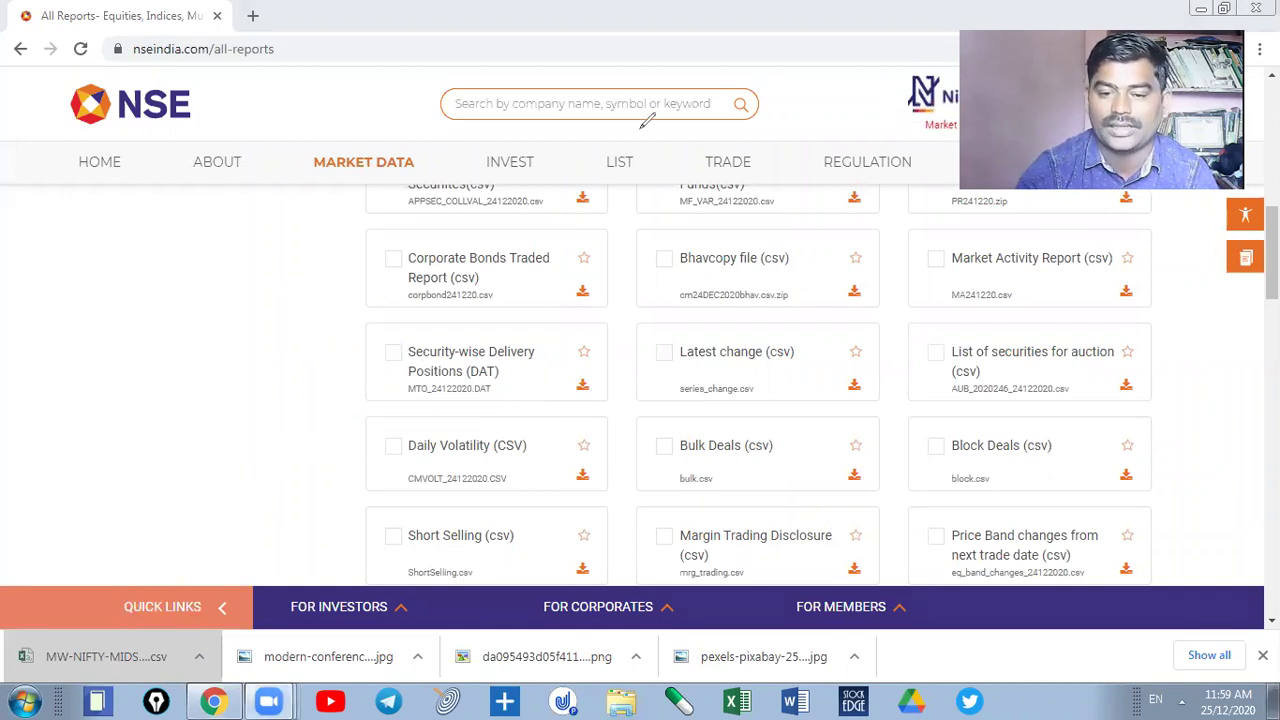
- Draw red ticks beside the Security-wise Delivery Positions, Latest change and Daily Volatility reports
mouse_move(322, 358)
mouse_down()
mouse_move(340, 380)
mouse_move(400, 344)
mouse_up()
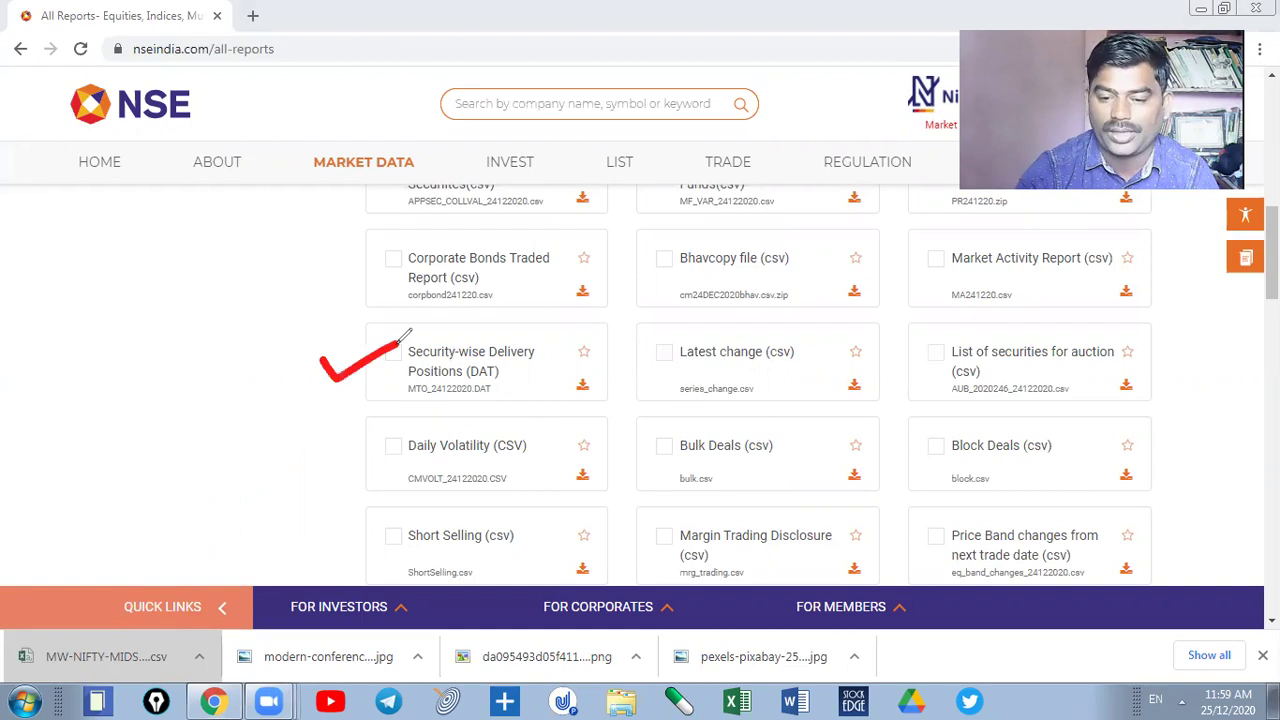
drag(656, 360, 700, 344)
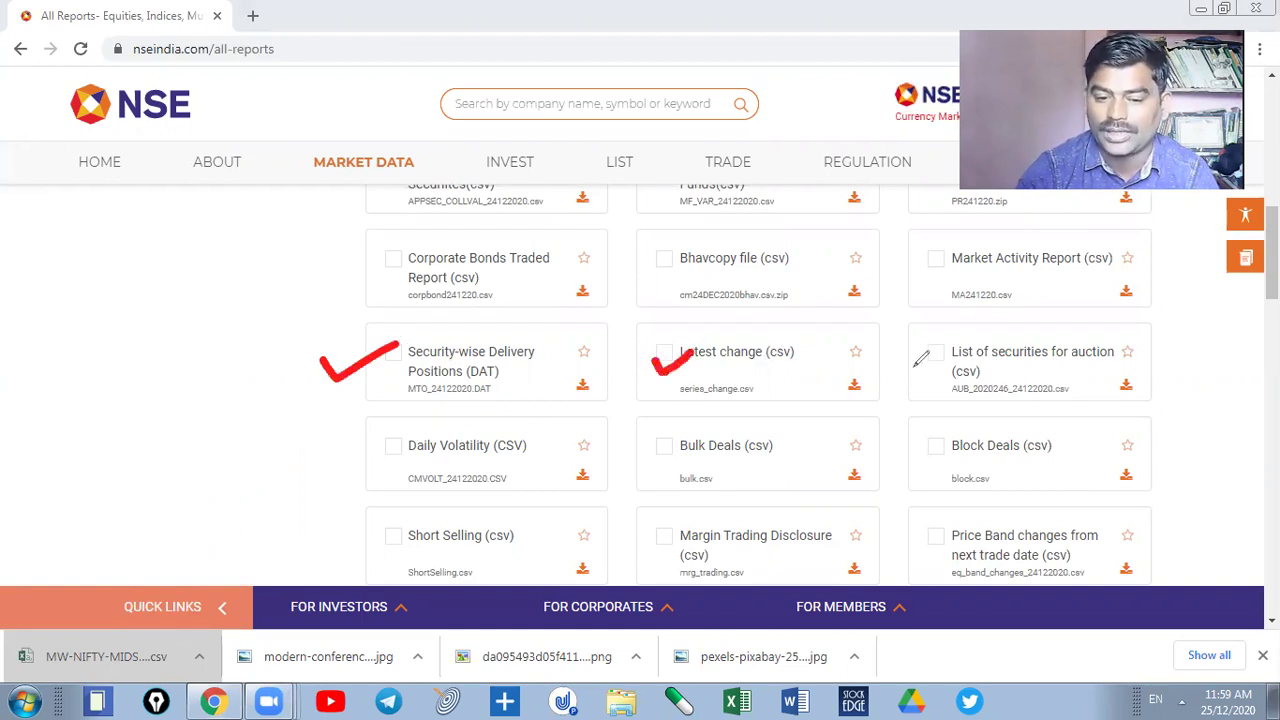
drag(334, 440, 404, 418)
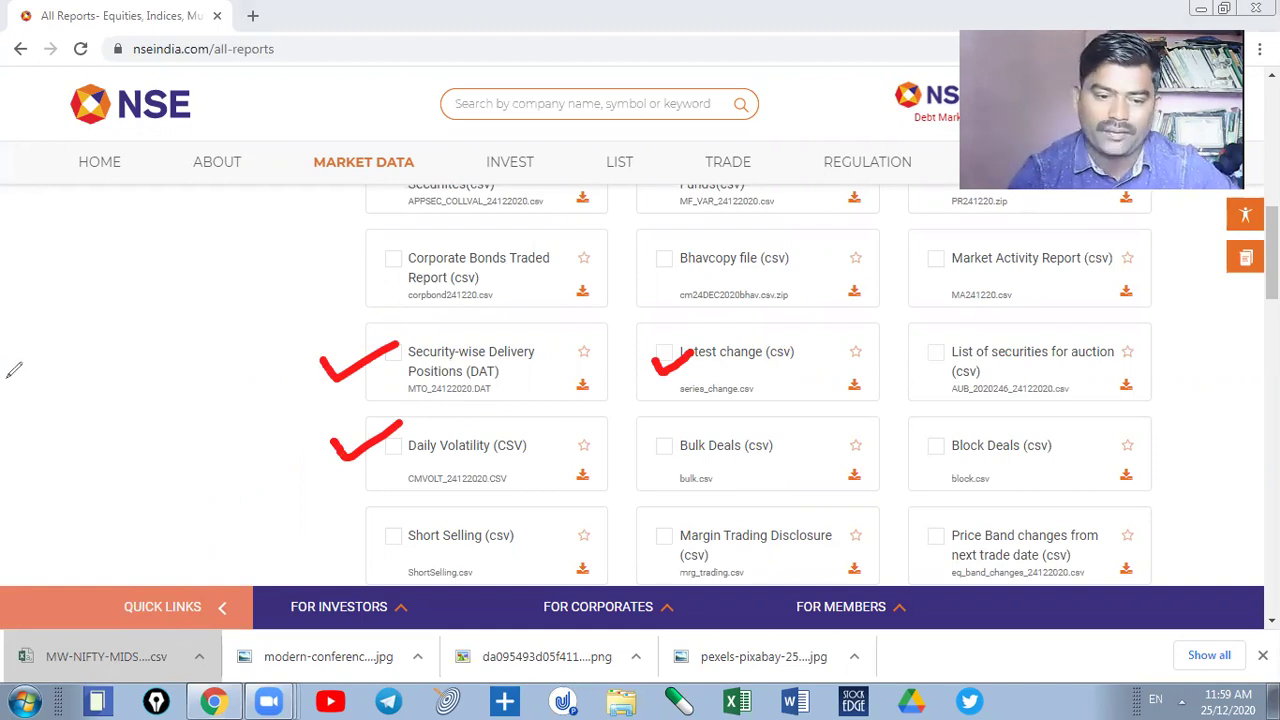
- Handwrite "1.50% to 3%" in red across the page above the Daily Volatility report
drag(44, 340, 58, 398)
click(88, 357)
mouse_move(138, 322)
mouse_down()
mouse_move(102, 356)
mouse_move(162, 370)
mouse_up()
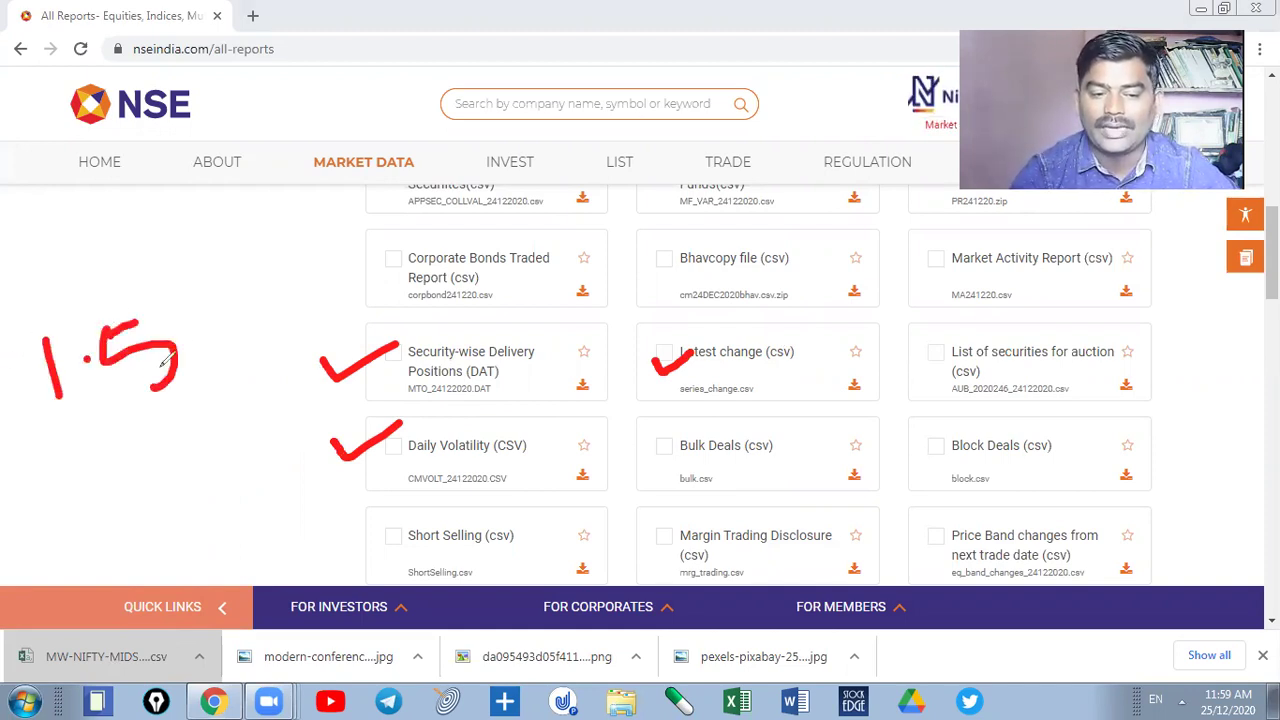
drag(222, 308, 268, 318)
click(296, 292)
mouse_move(338, 248)
mouse_down()
mouse_move(372, 324)
mouse_move(408, 280)
mouse_move(412, 300)
mouse_up()
mouse_move(448, 258)
mouse_down()
mouse_move(505, 262)
mouse_move(490, 298)
mouse_up()
drag(566, 222, 578, 274)
click(610, 245)
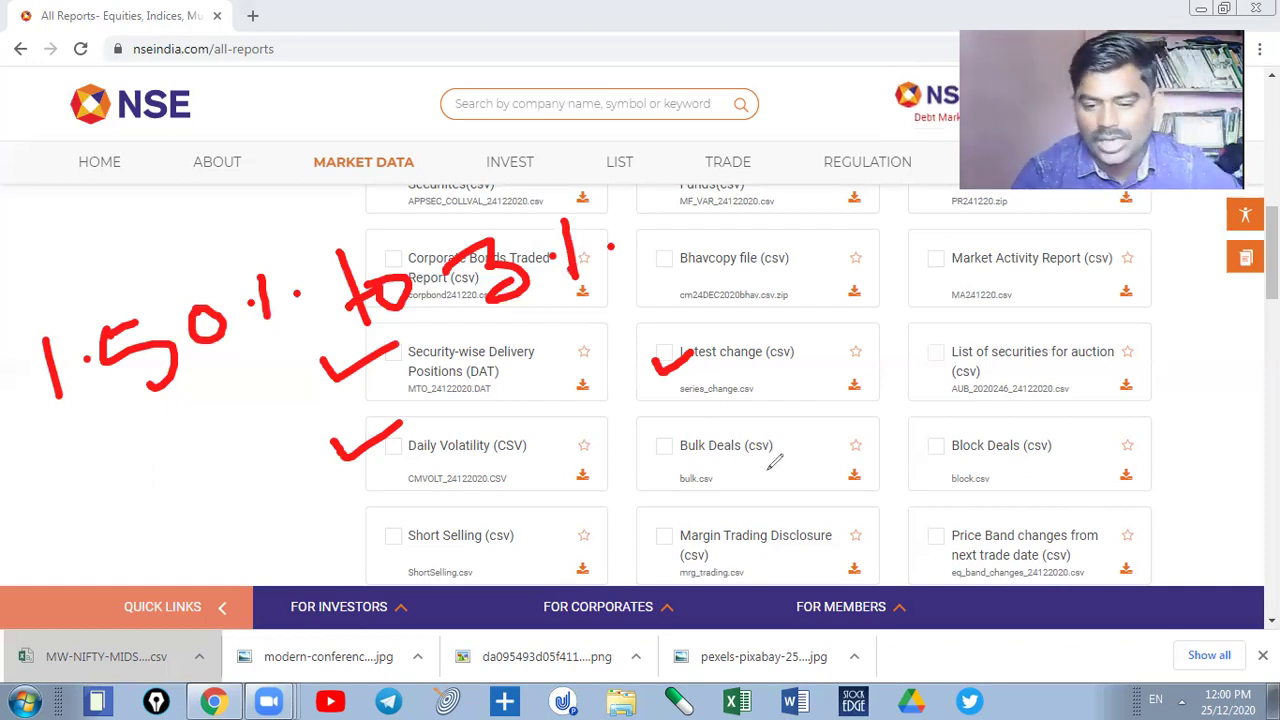
- Draw red ticks on the Bulk Deals, Block Deals and Price Band changes reports, and clear all the annotations
drag(816, 437, 860, 434)
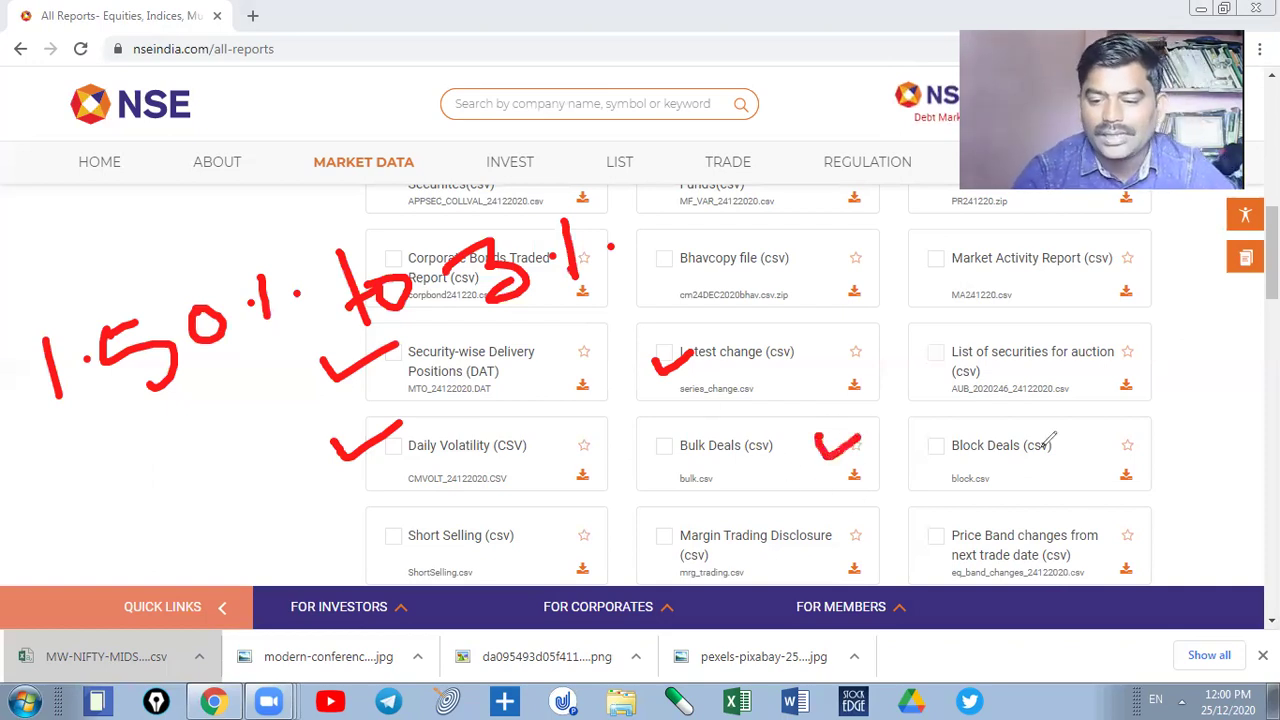
drag(1077, 437, 1158, 413)
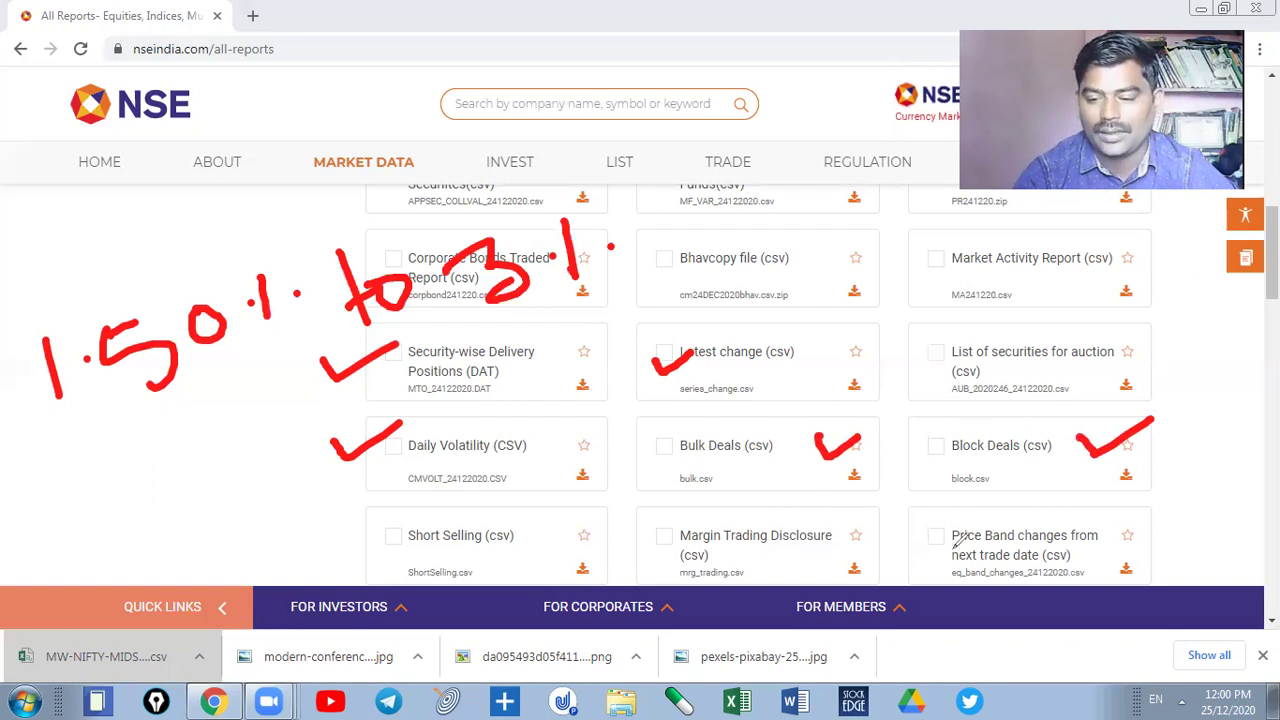
drag(929, 534, 982, 508)
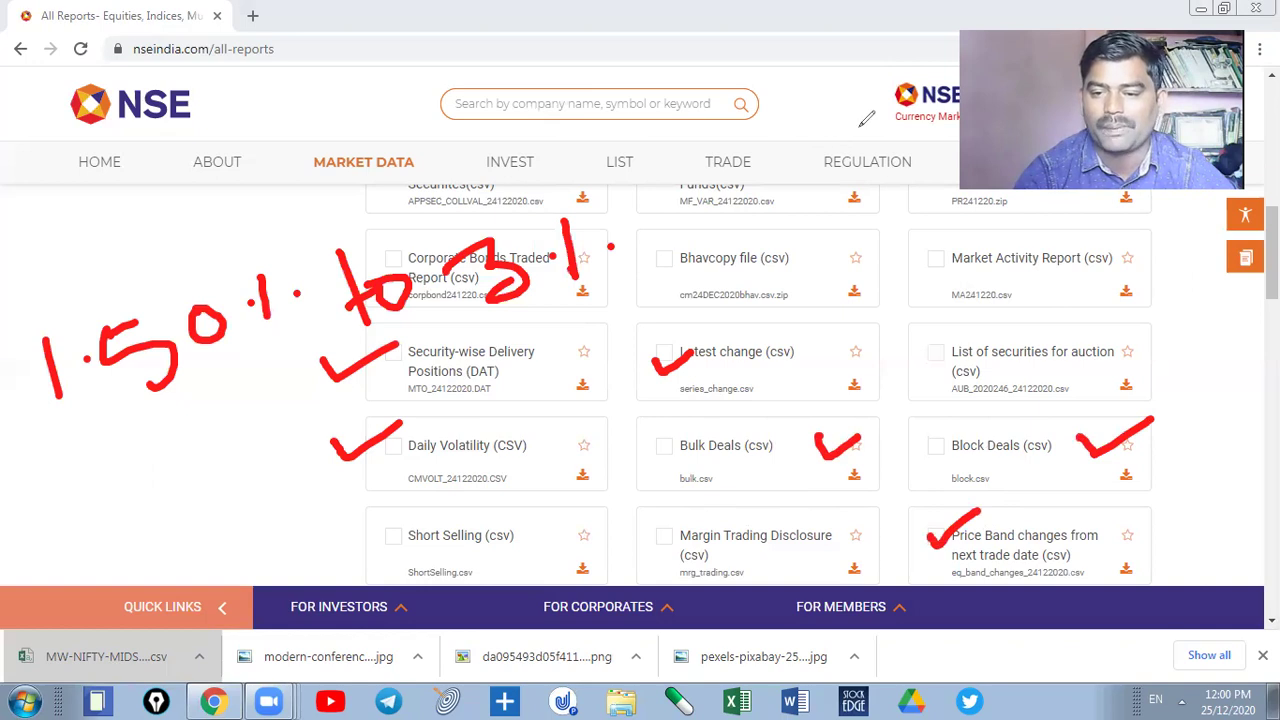
key(Escape)
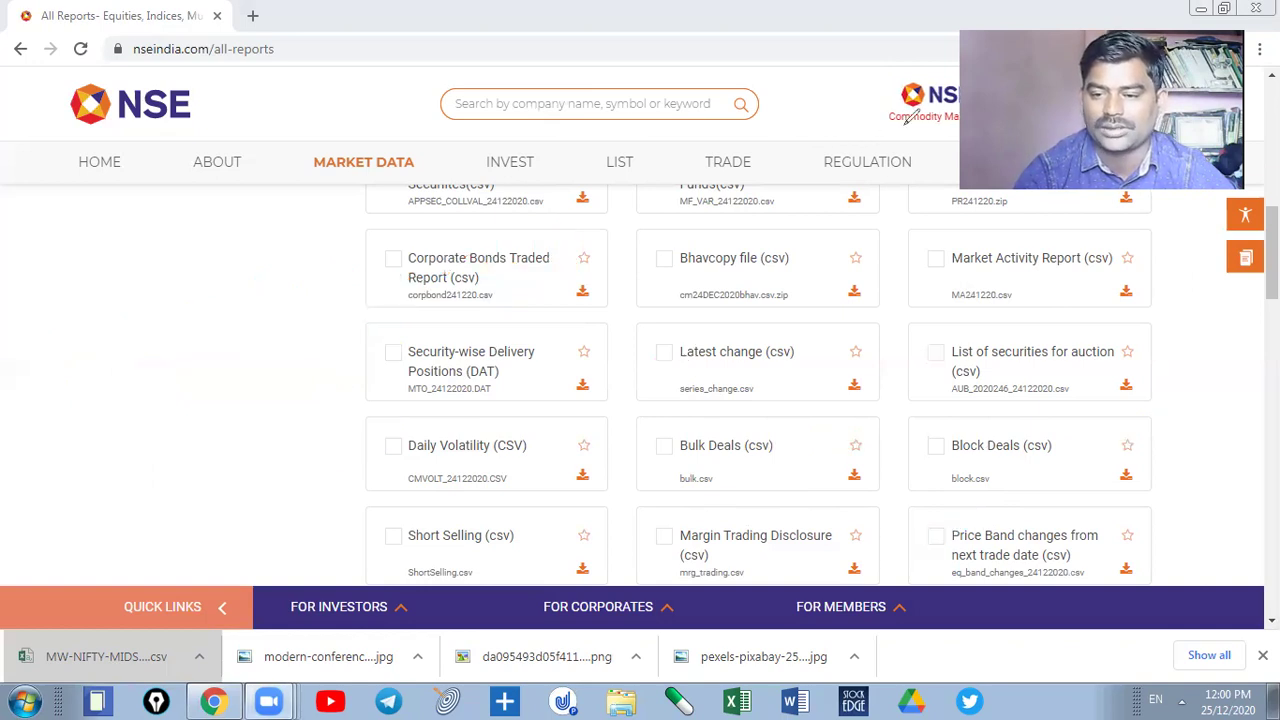
- Underline the file name of the Price Band changes from next trade date report in red and tick the report
scroll(905, 117, down, 2)
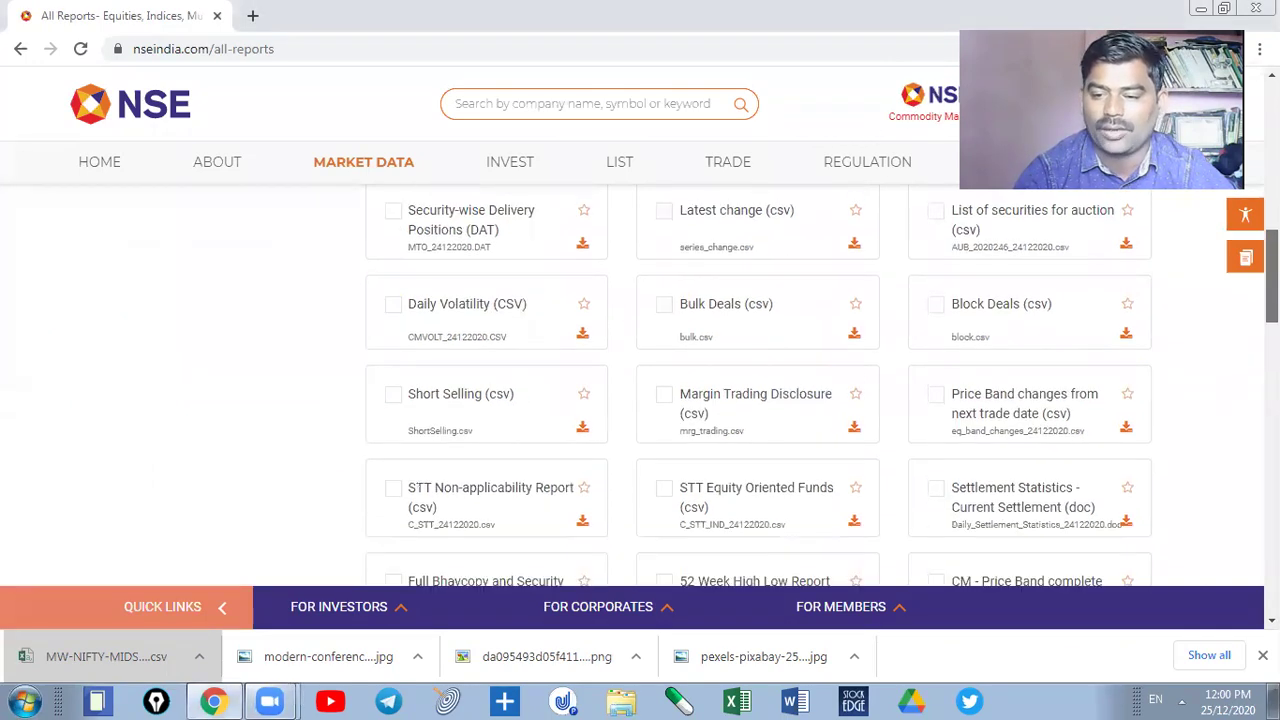
scroll(1234, 294, down, 2)
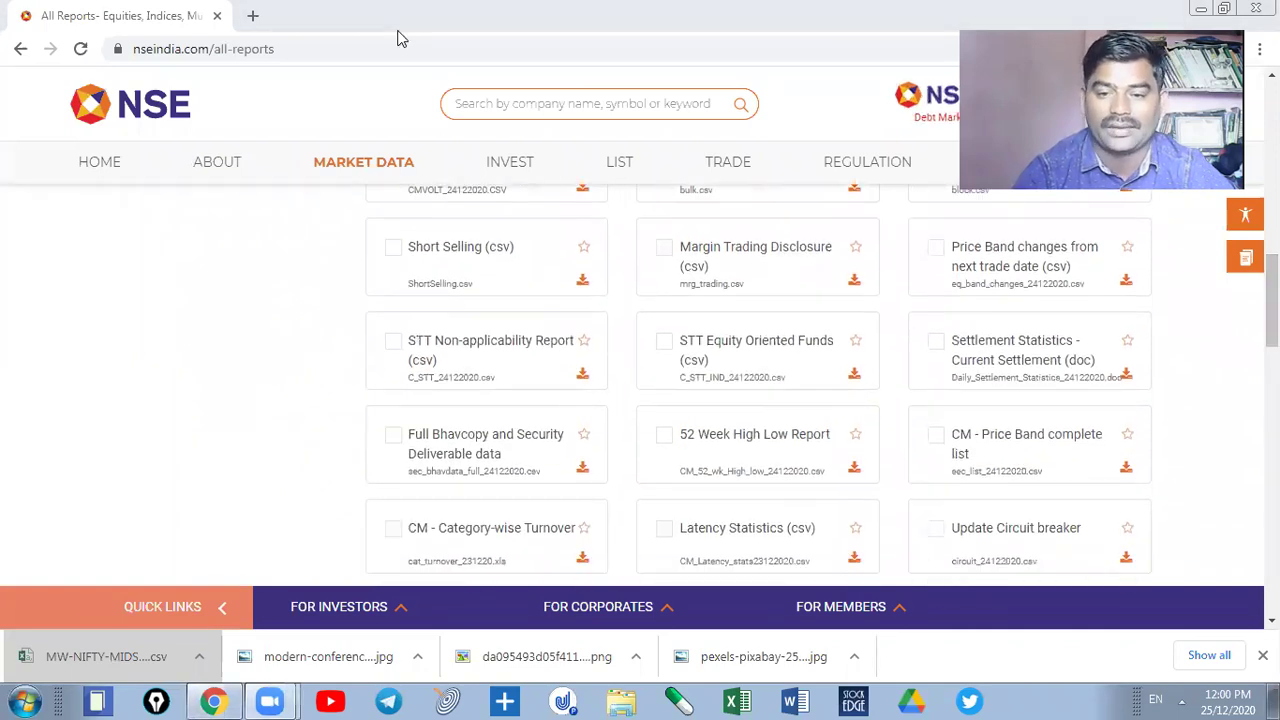
drag(970, 295, 1107, 283)
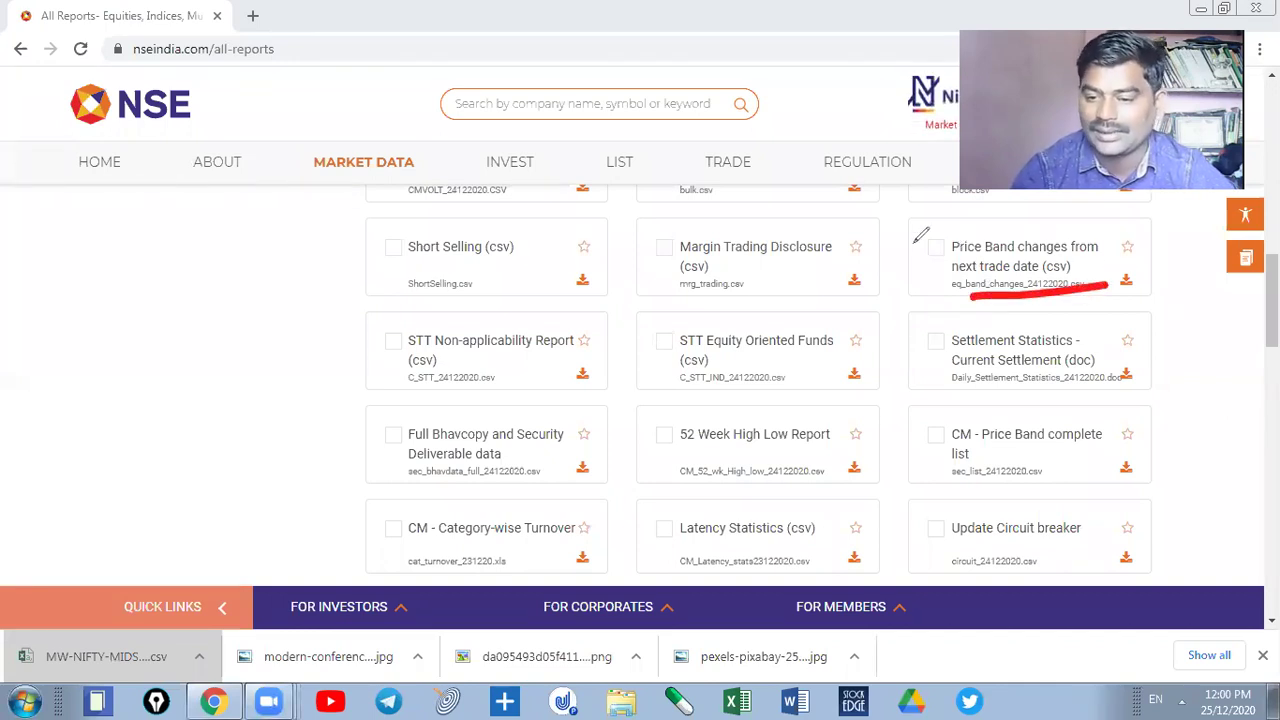
drag(914, 243, 965, 237)
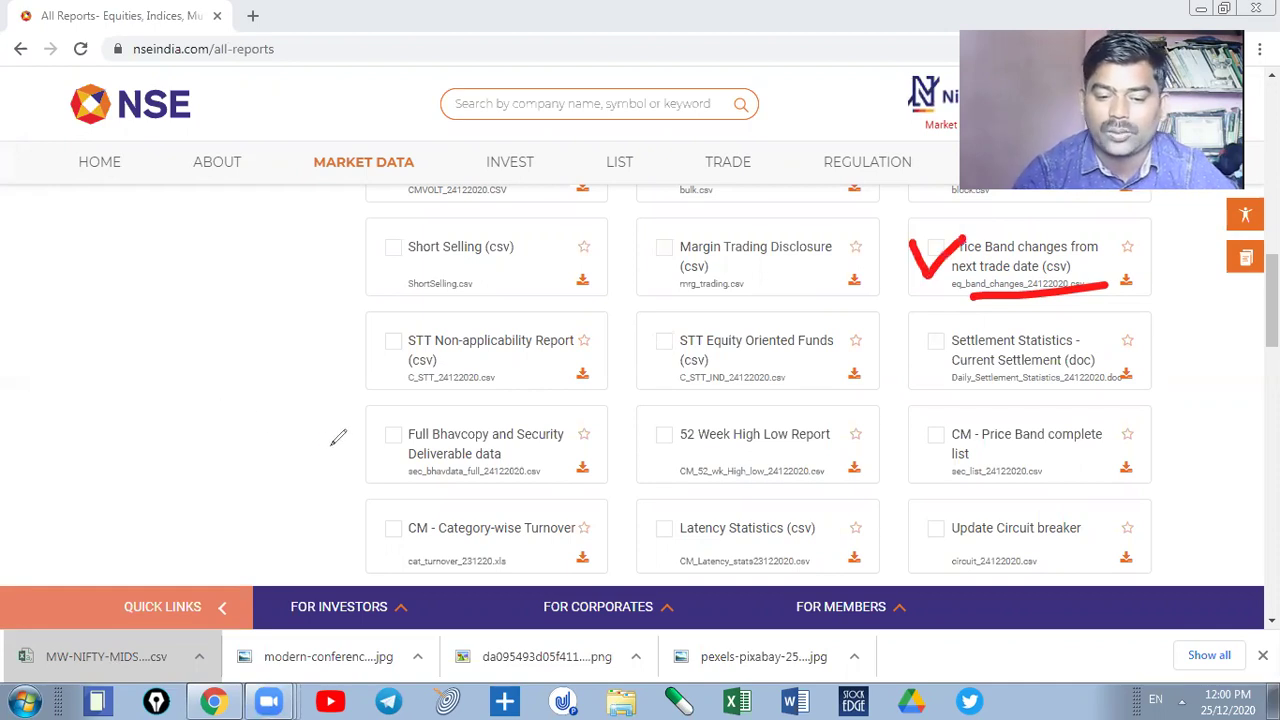
- Draw red ticks beside the Full Bhavcopy and Security Deliverable data and 52 Week High Low reports, and underline CM - Category-wise Turnover
drag(323, 440, 393, 420)
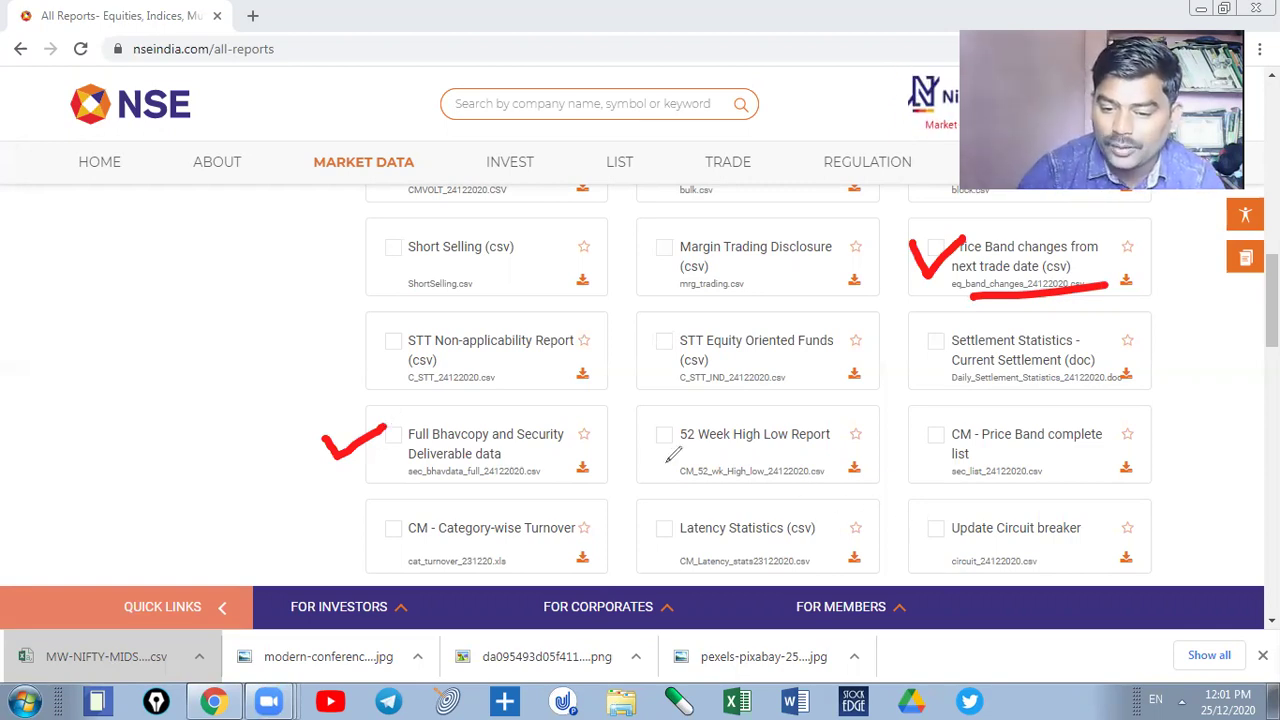
mouse_move(611, 425)
mouse_down()
mouse_move(629, 451)
mouse_move(690, 404)
mouse_up()
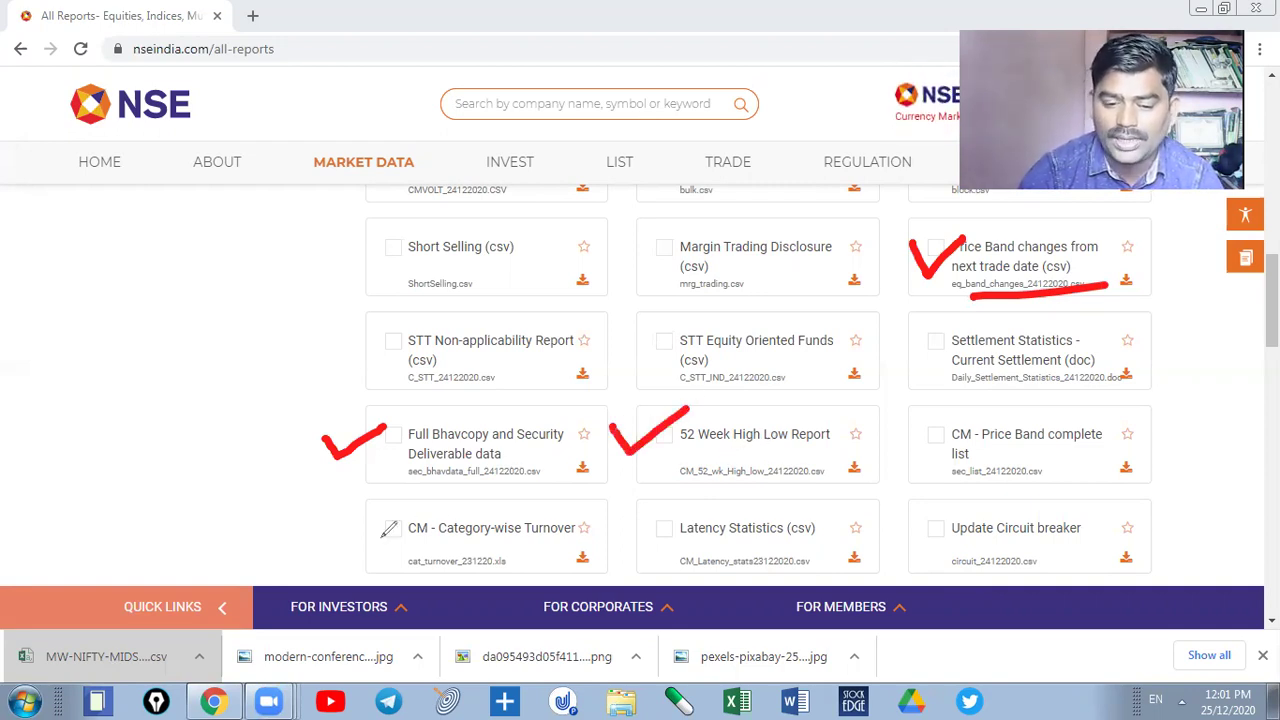
drag(463, 541, 545, 534)
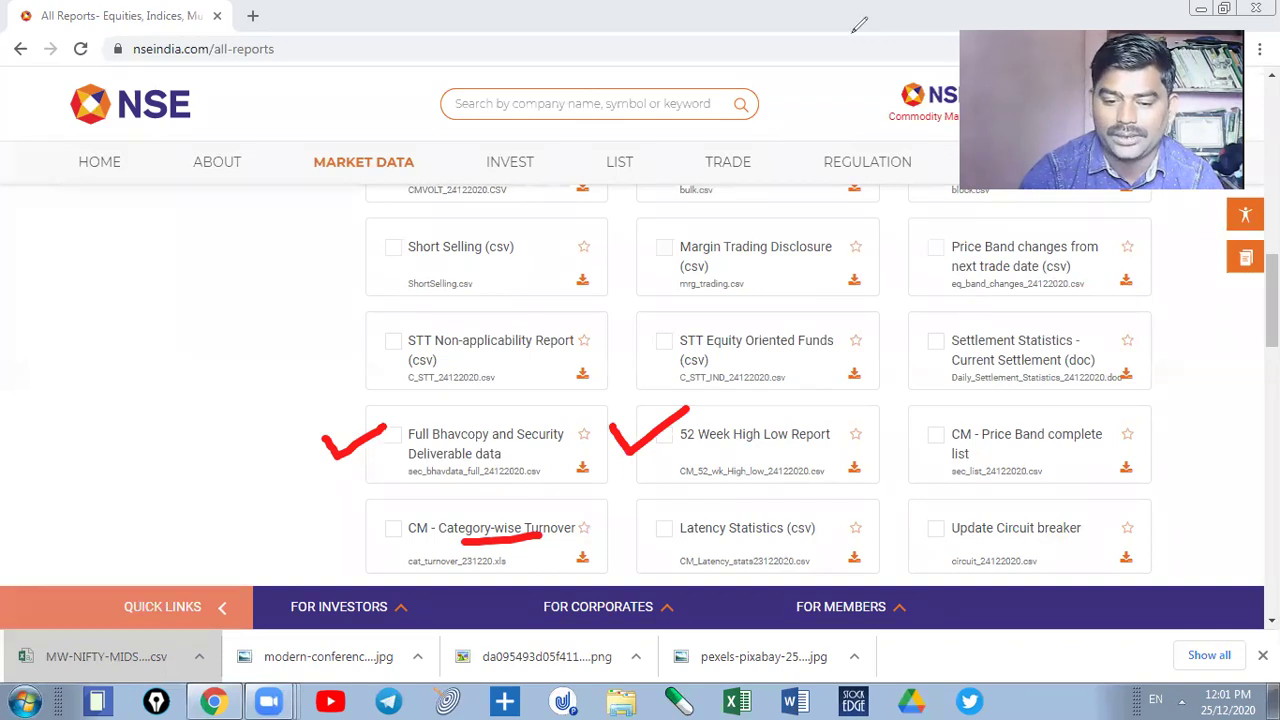
- Look over the rest of the All Reports page and the options in the site's Trade, Invest and List sections
scroll(640, 385, down, 10)
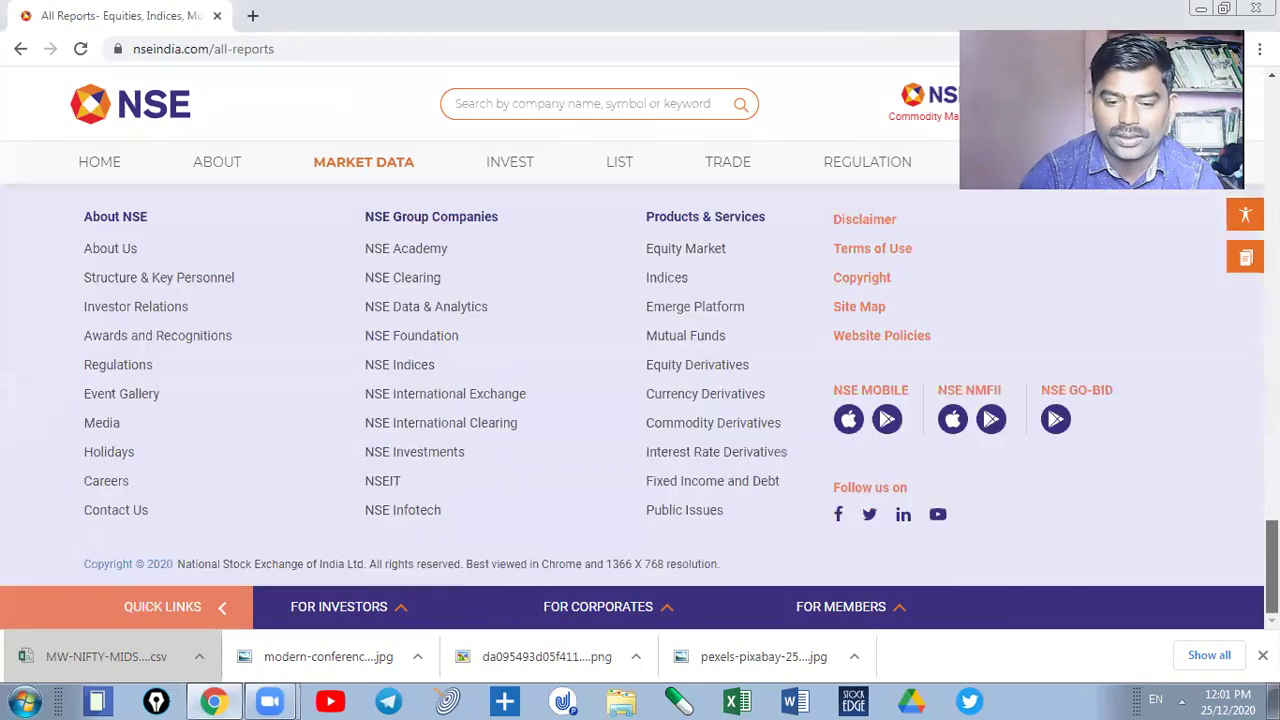
scroll(640, 385, up, 12)
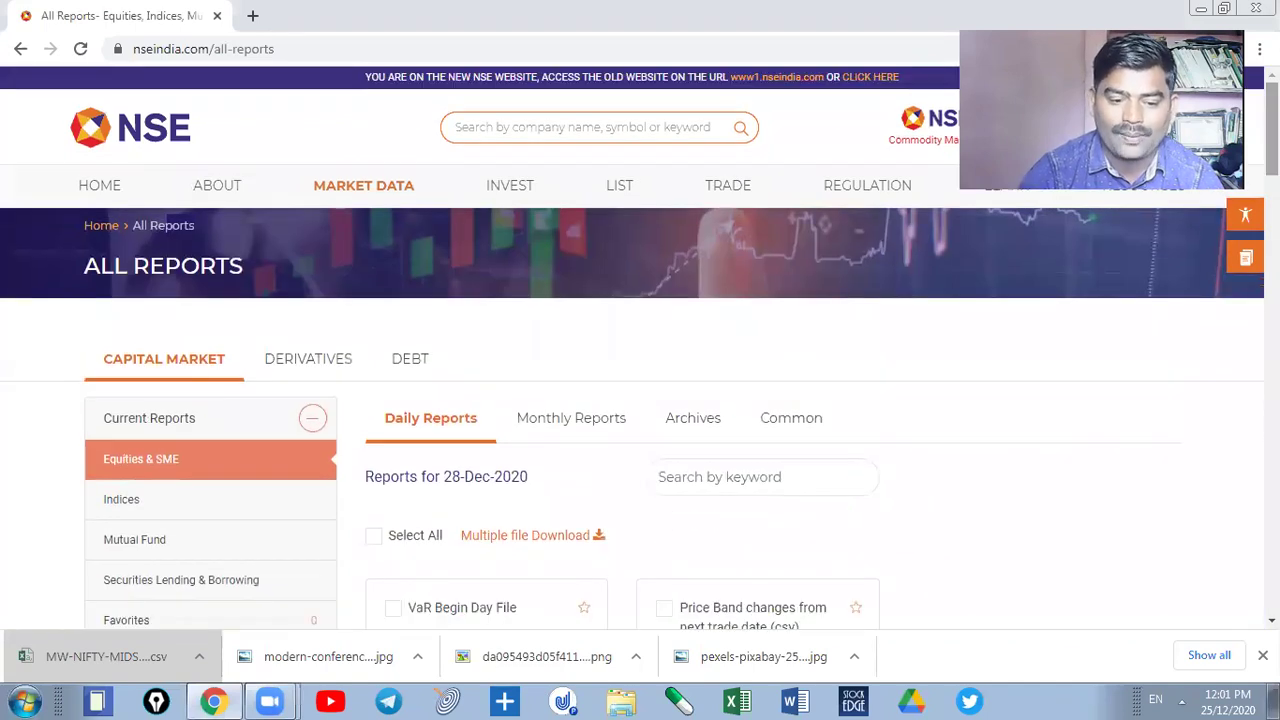
scroll(640, 385, down, 2)
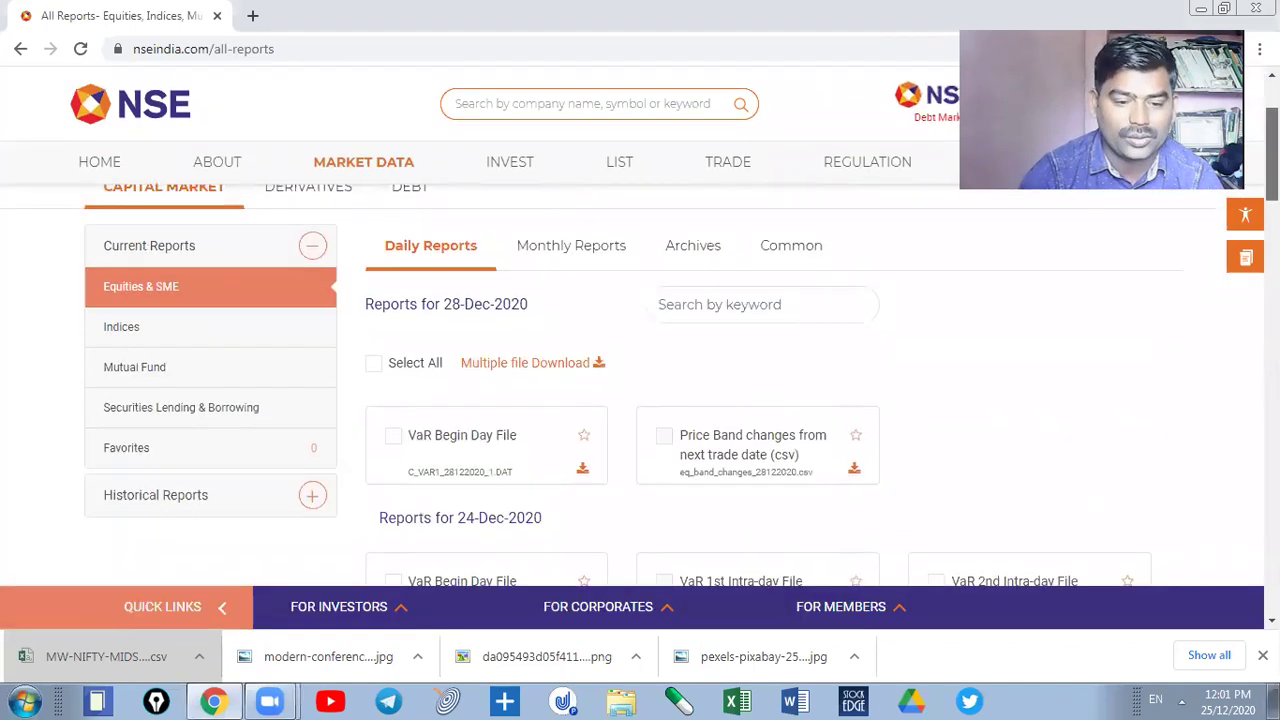
scroll(640, 385, up, 2)
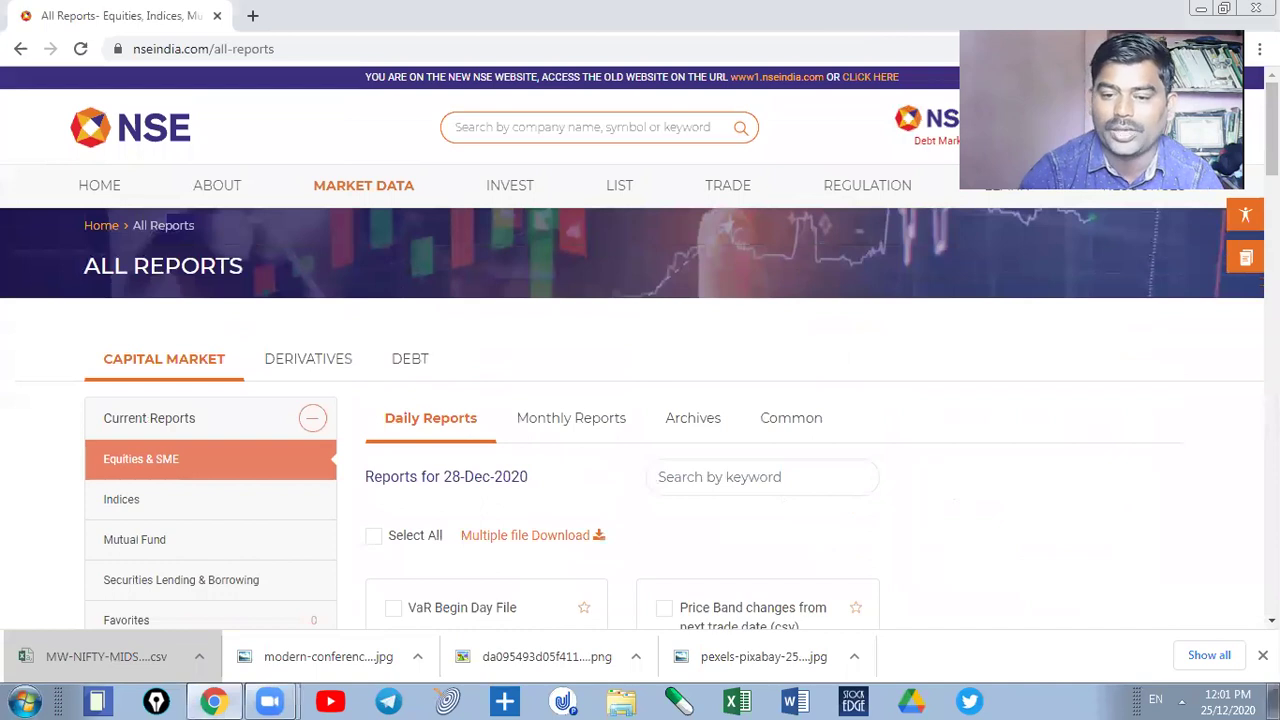
mouse_move(743, 190)
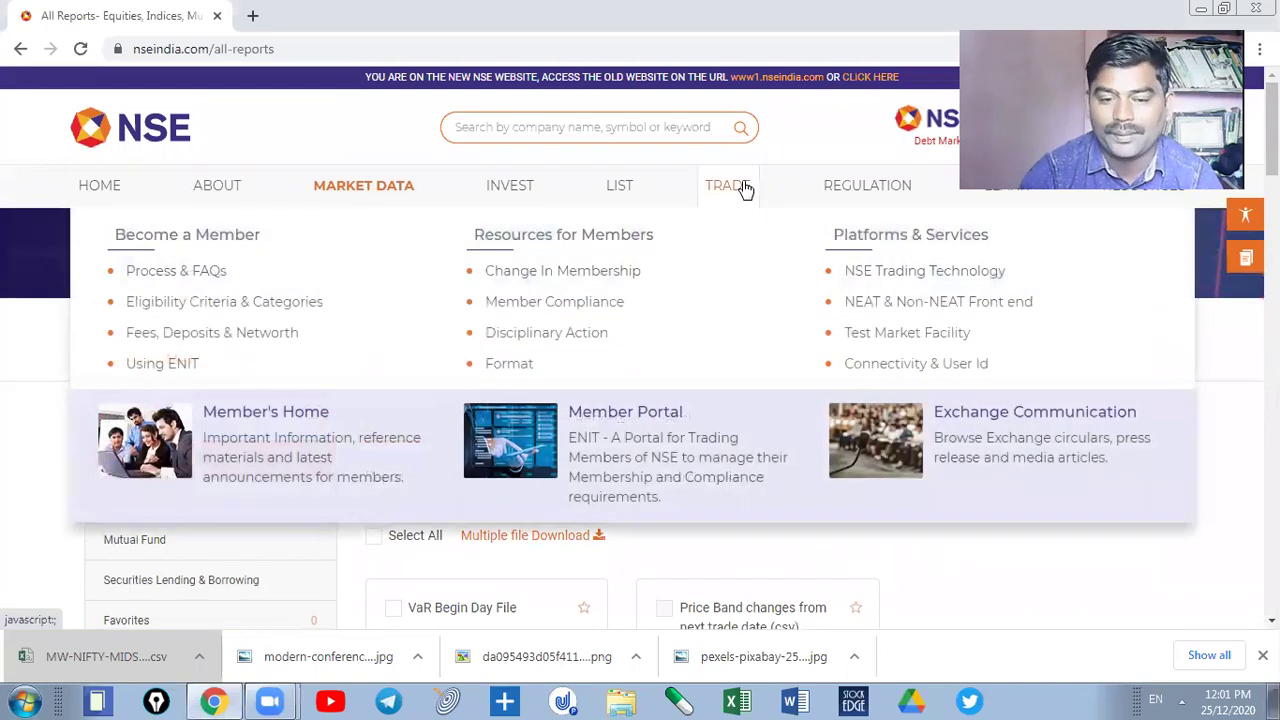
mouse_move(838, 190)
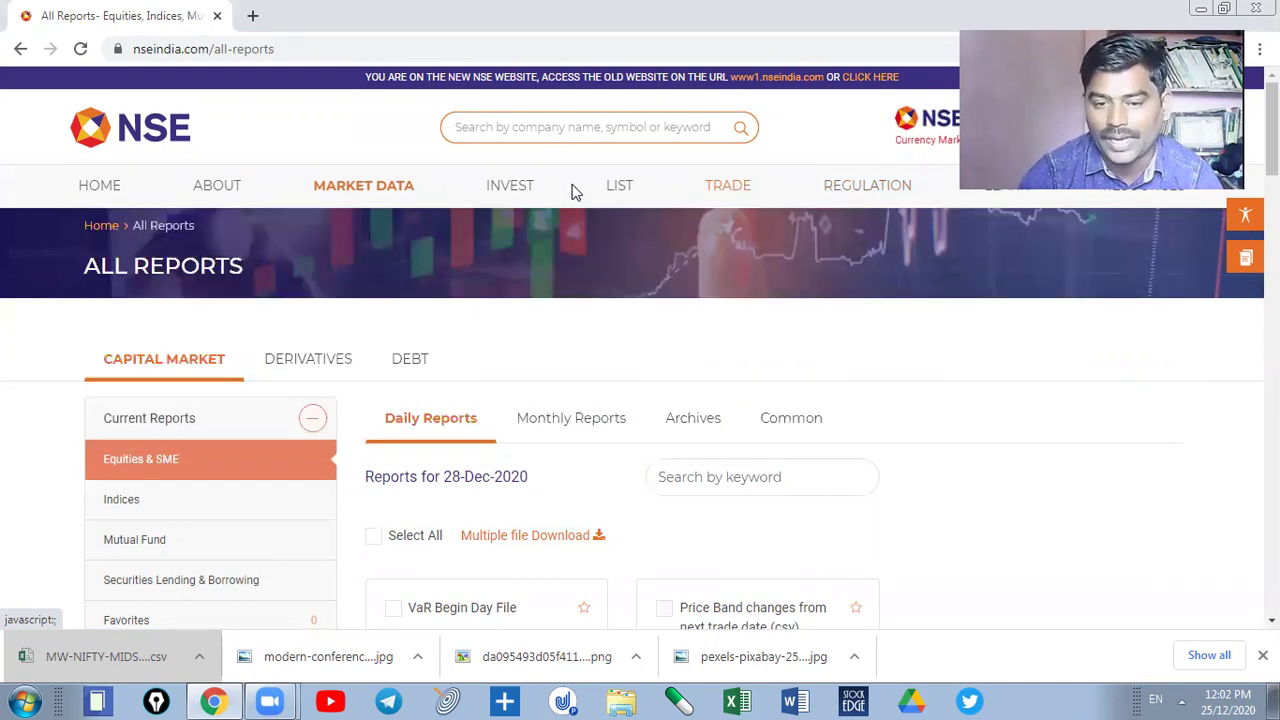
mouse_move(533, 191)
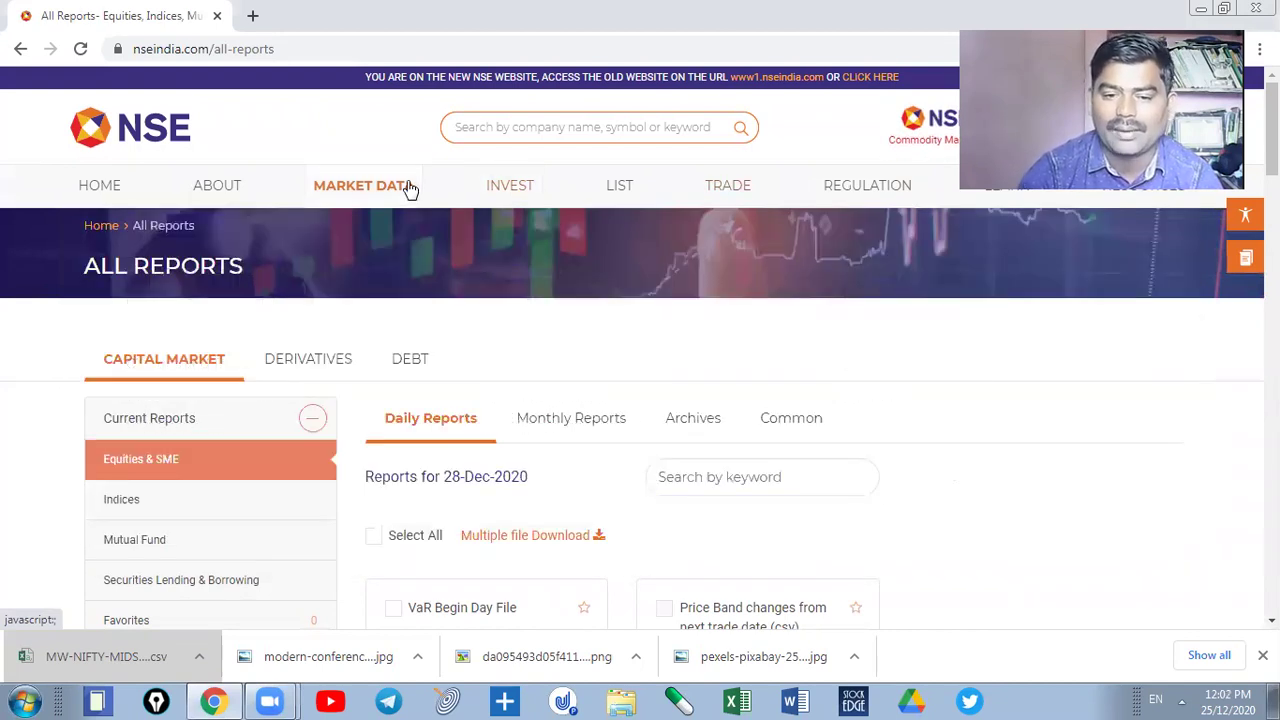
mouse_move(410, 190)
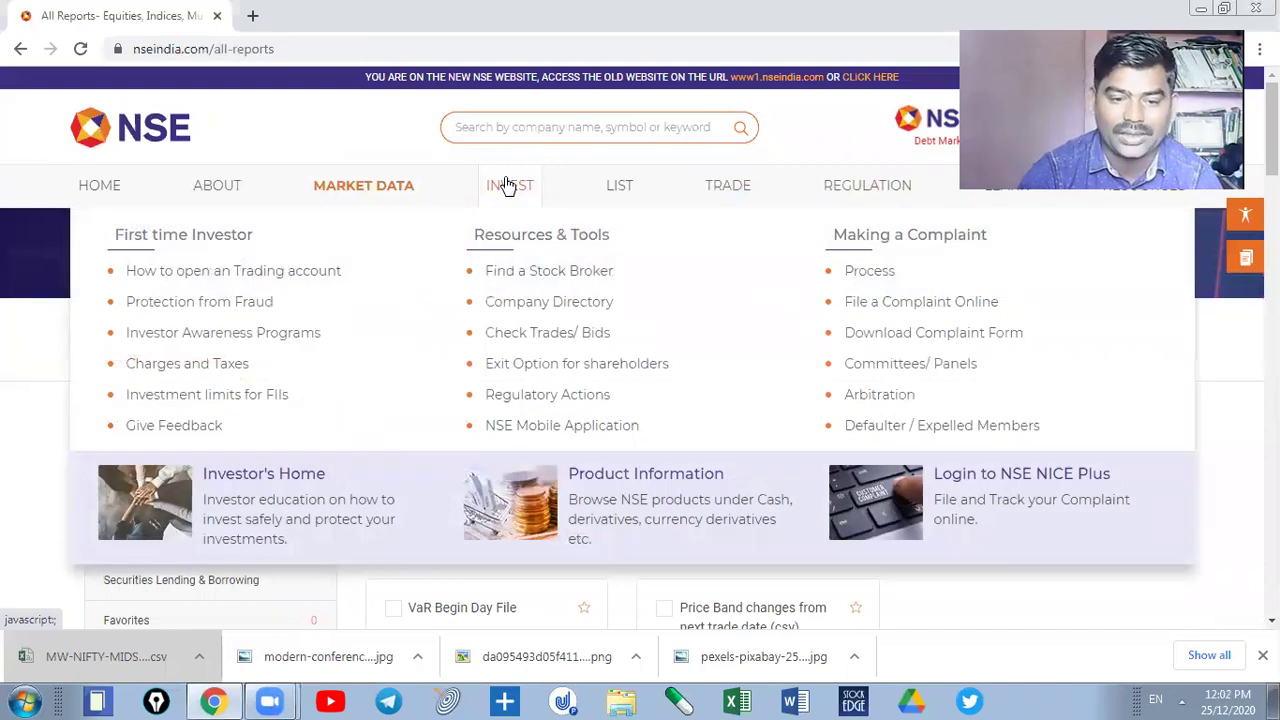
mouse_move(625, 185)
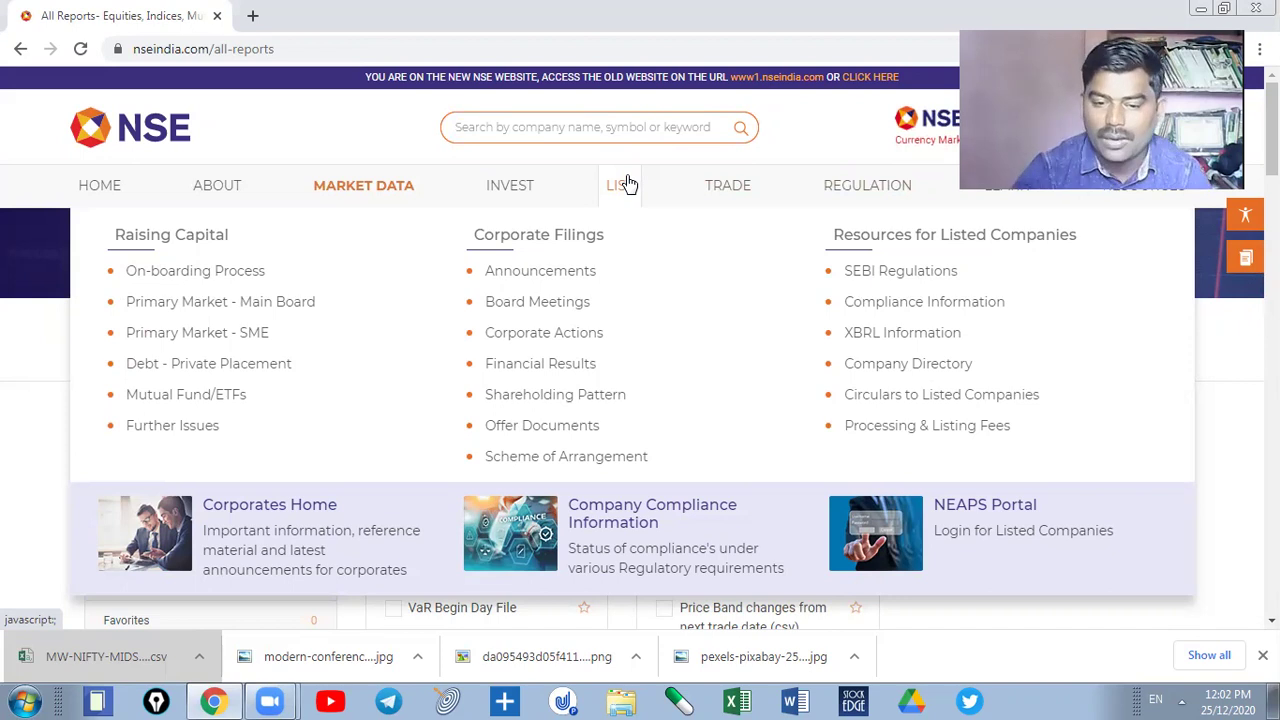
- Open the Financial Results page under Corporate Filings and look over the quarterly results listed for equity companies
click(540, 364)
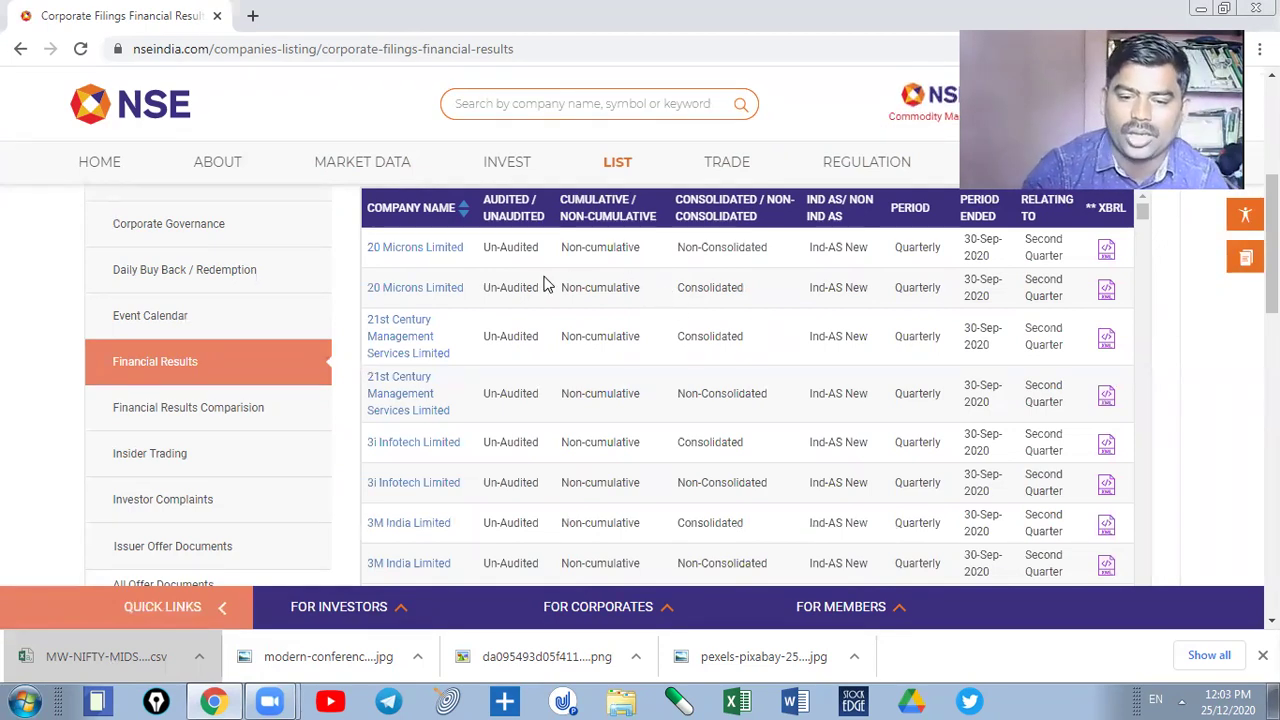
scroll(700, 400, up, 1)
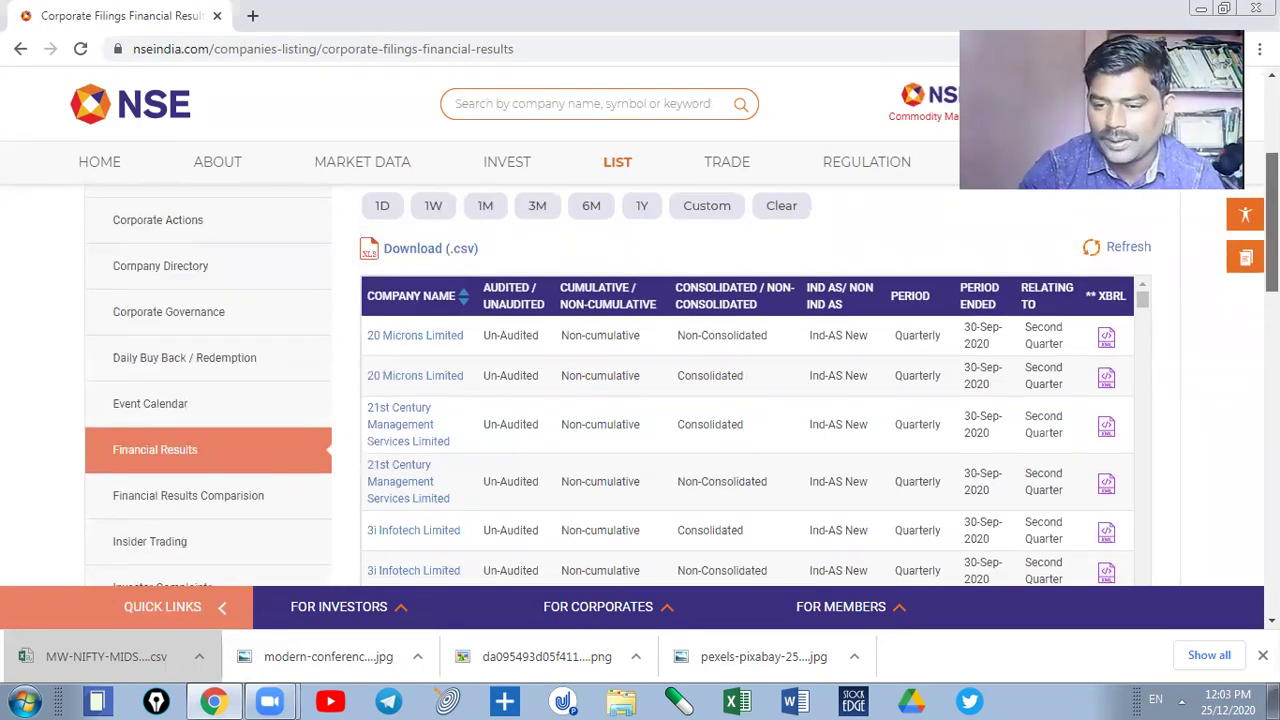
scroll(750, 400, down, 1)
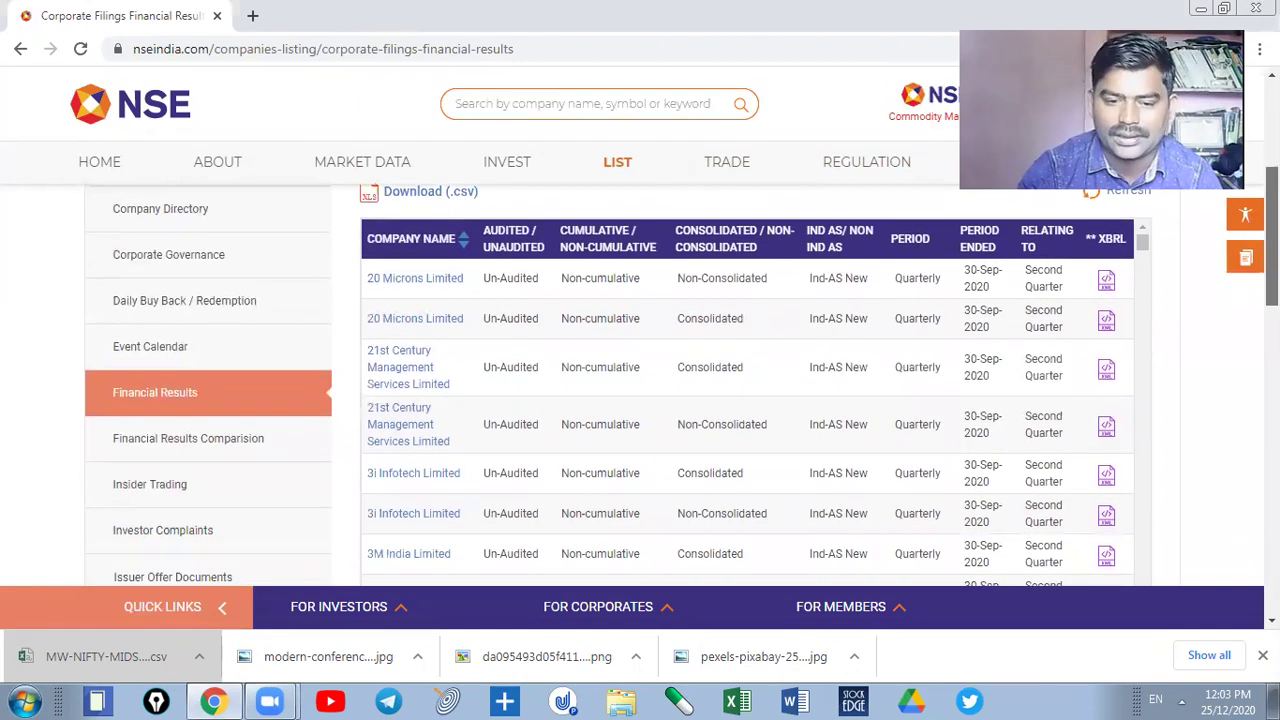
scroll(640, 286, down, 1)
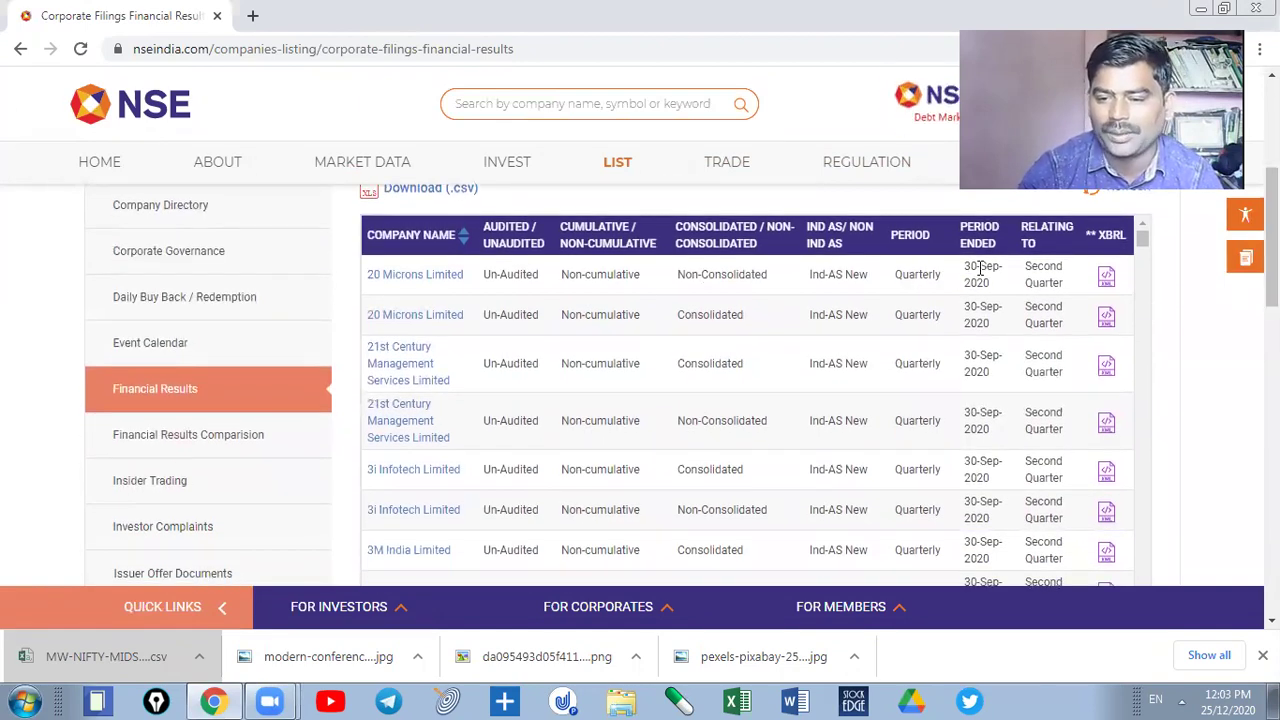
scroll(1270, 290, down, 3)
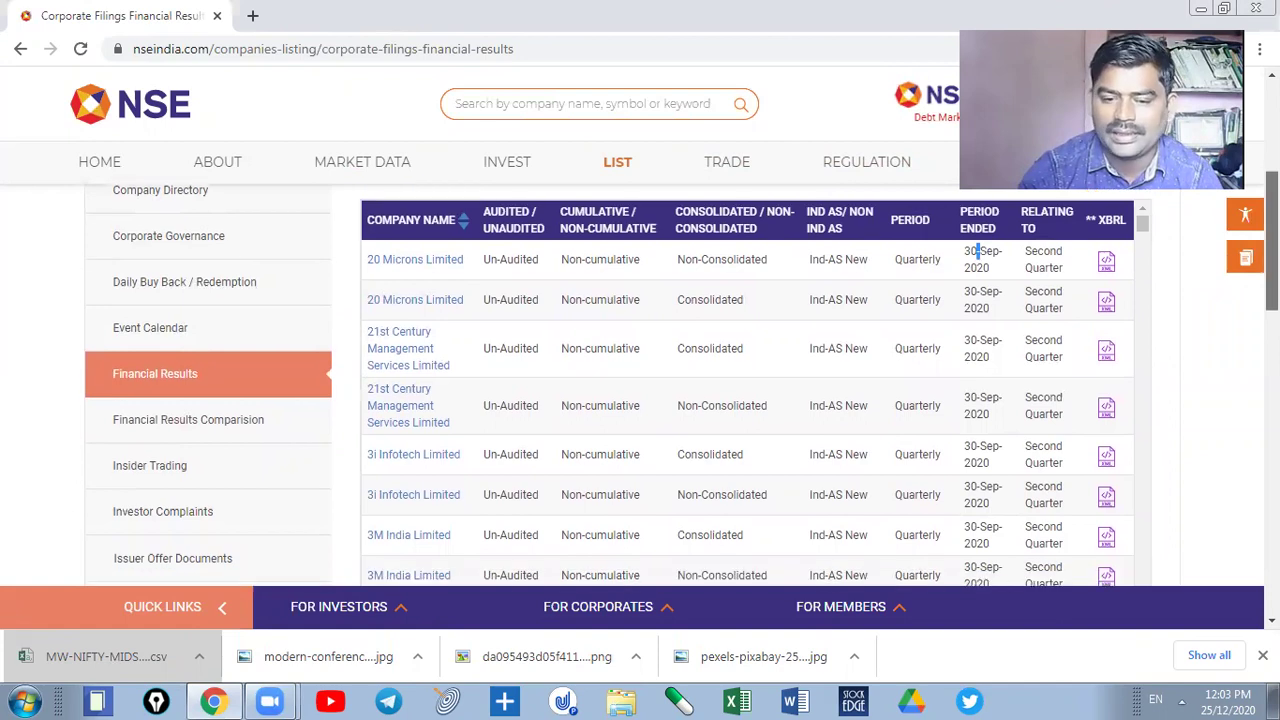
scroll(750, 400, down, 4)
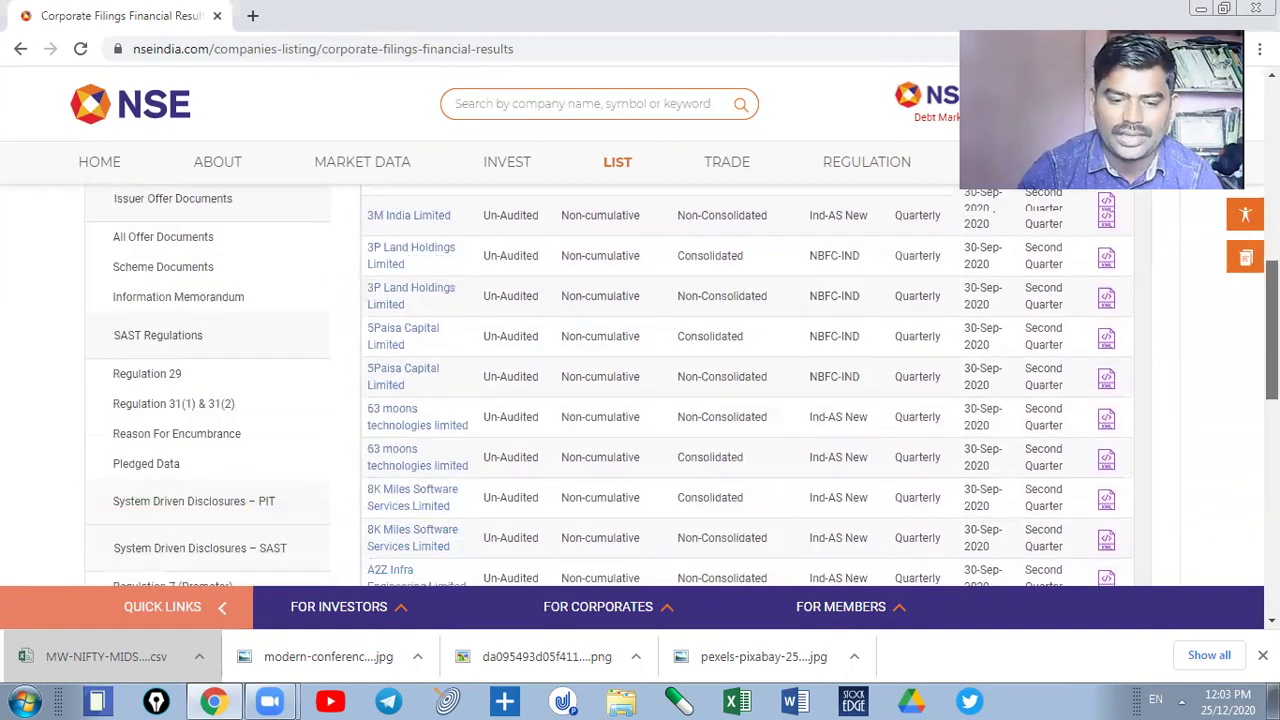
scroll(750, 400, up, 4)
scroll(750, 400, up, 2)
scroll(750, 400, down, 1)
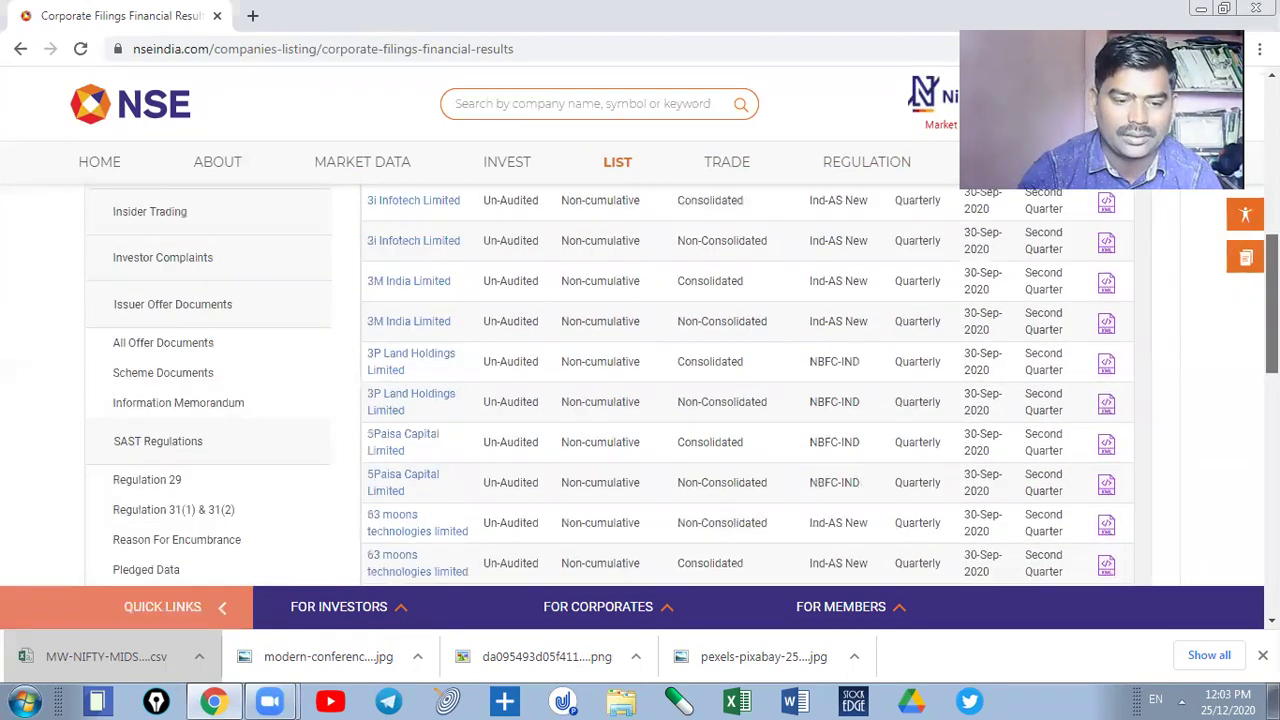
scroll(977, 551, up, 6)
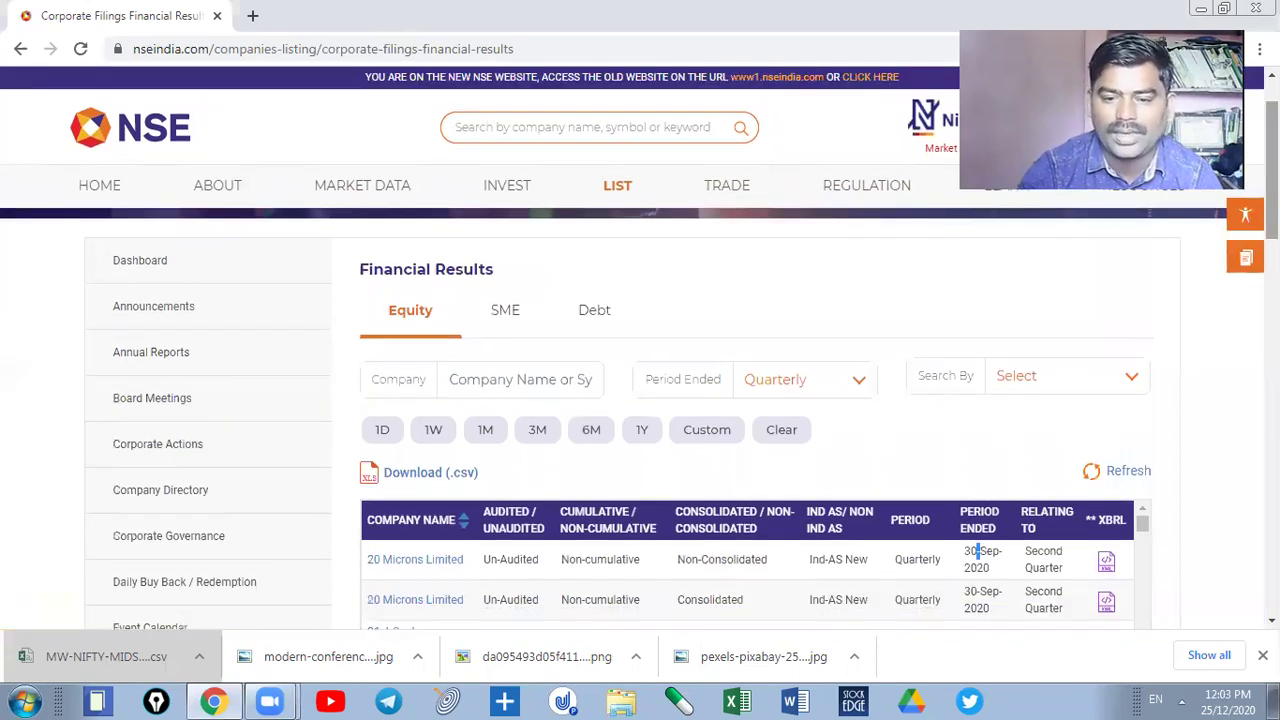
- Open the Corporate Actions page under Corporate Filings and look over the forthcoming equity actions
mouse_move(631, 193)
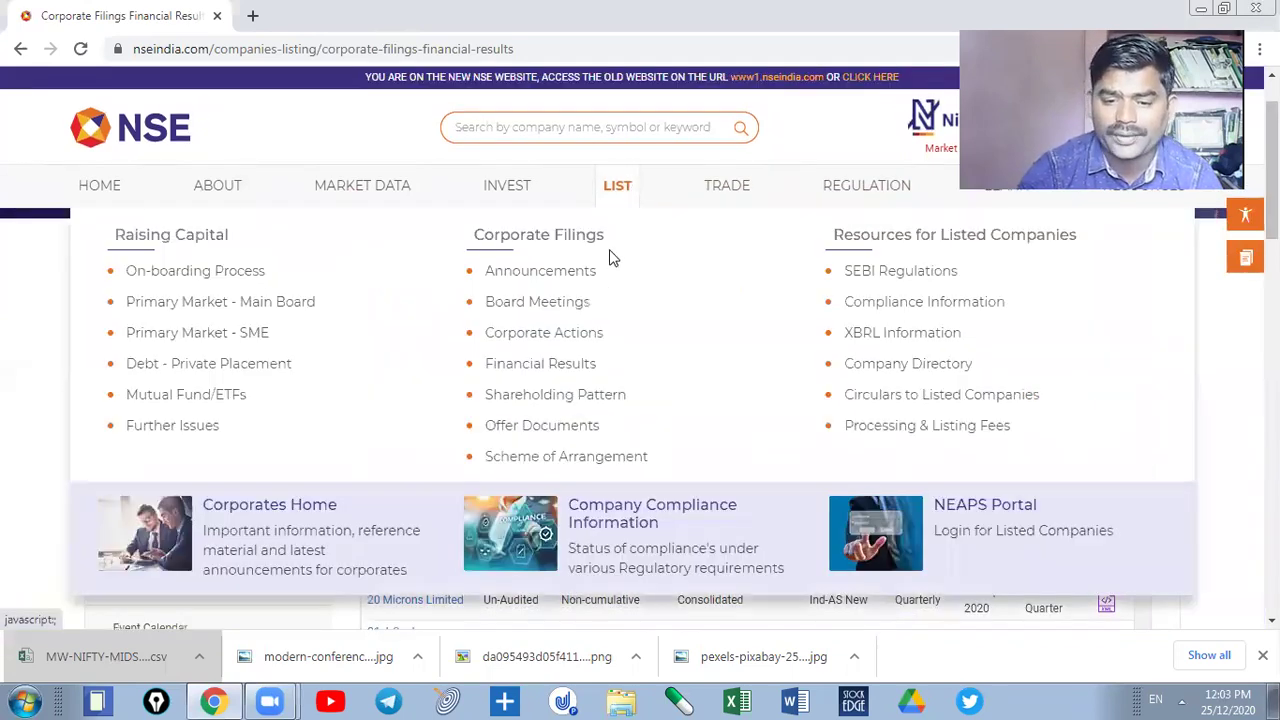
click(585, 334)
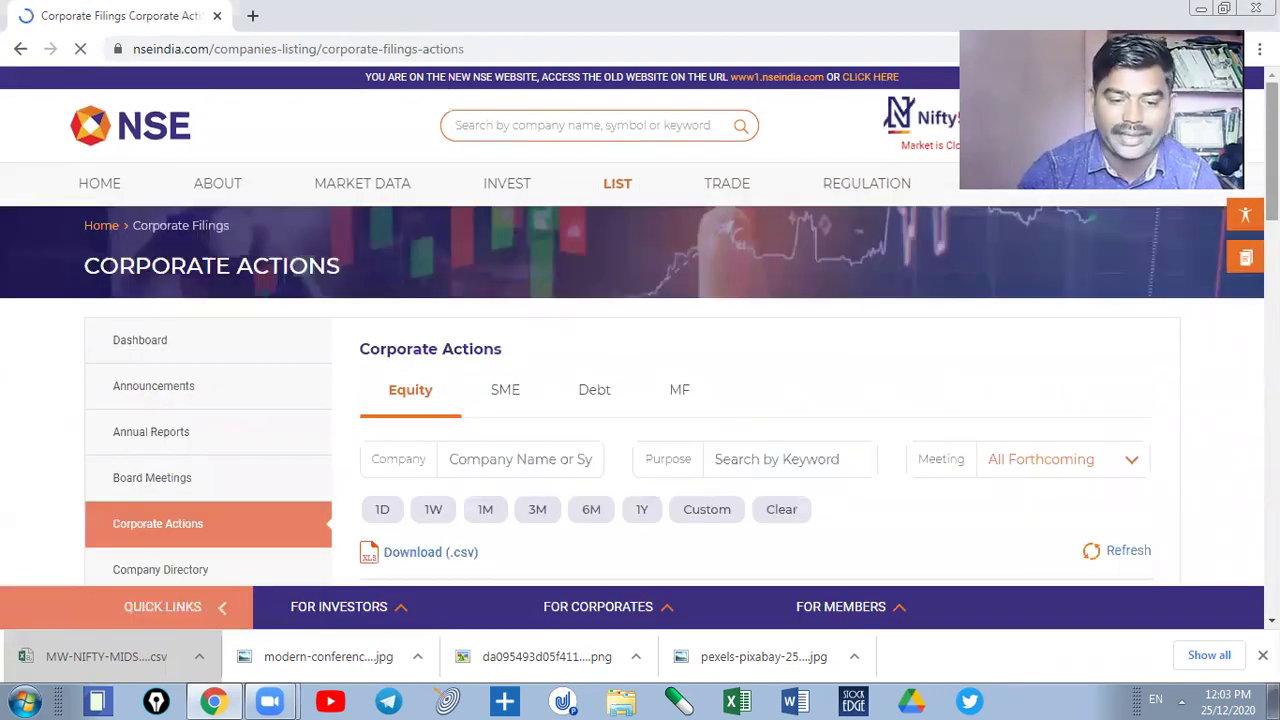
scroll(640, 400, down, 8)
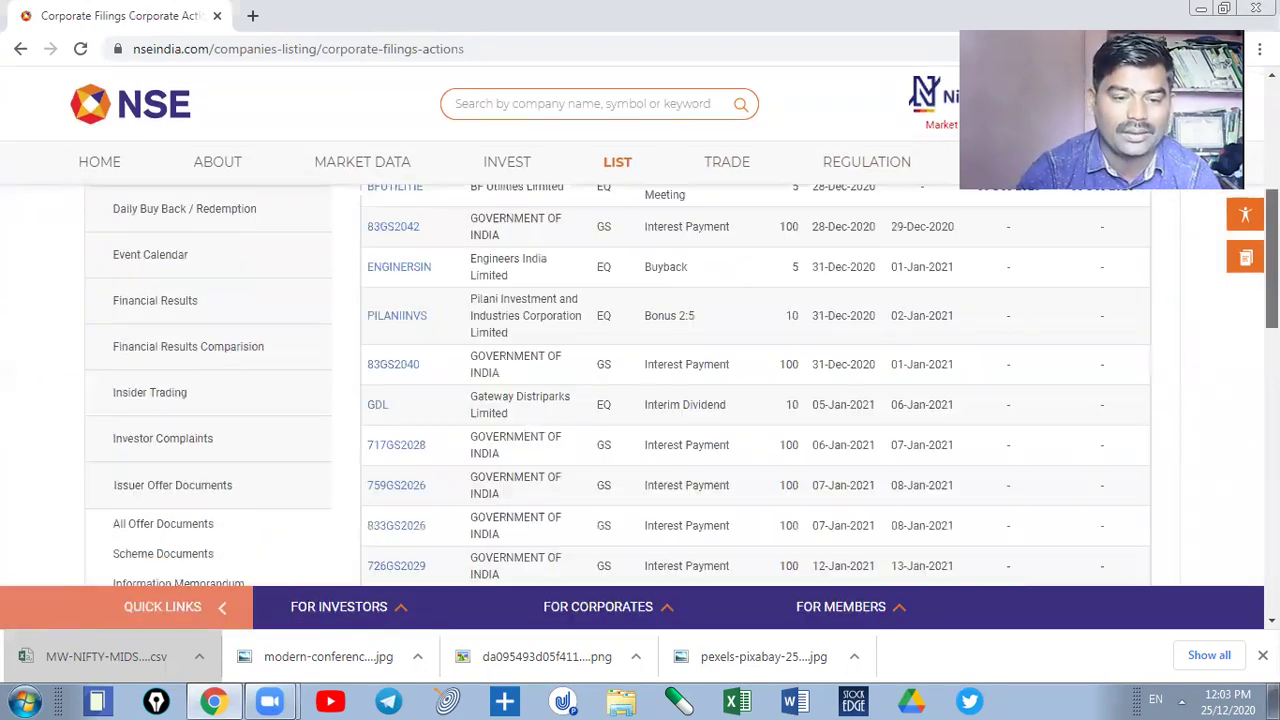
- Open the Event Calendar and look over the purpose, details and dates of the forthcoming company events
click(225, 256)
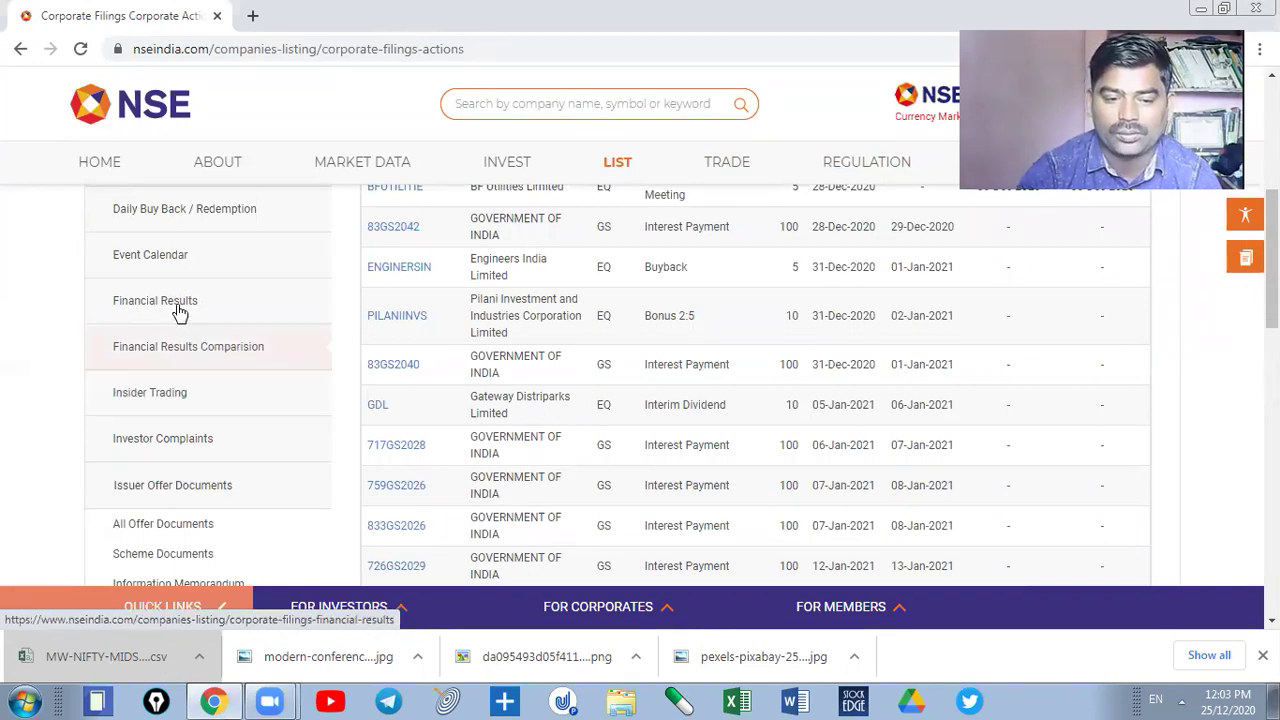
click(193, 257)
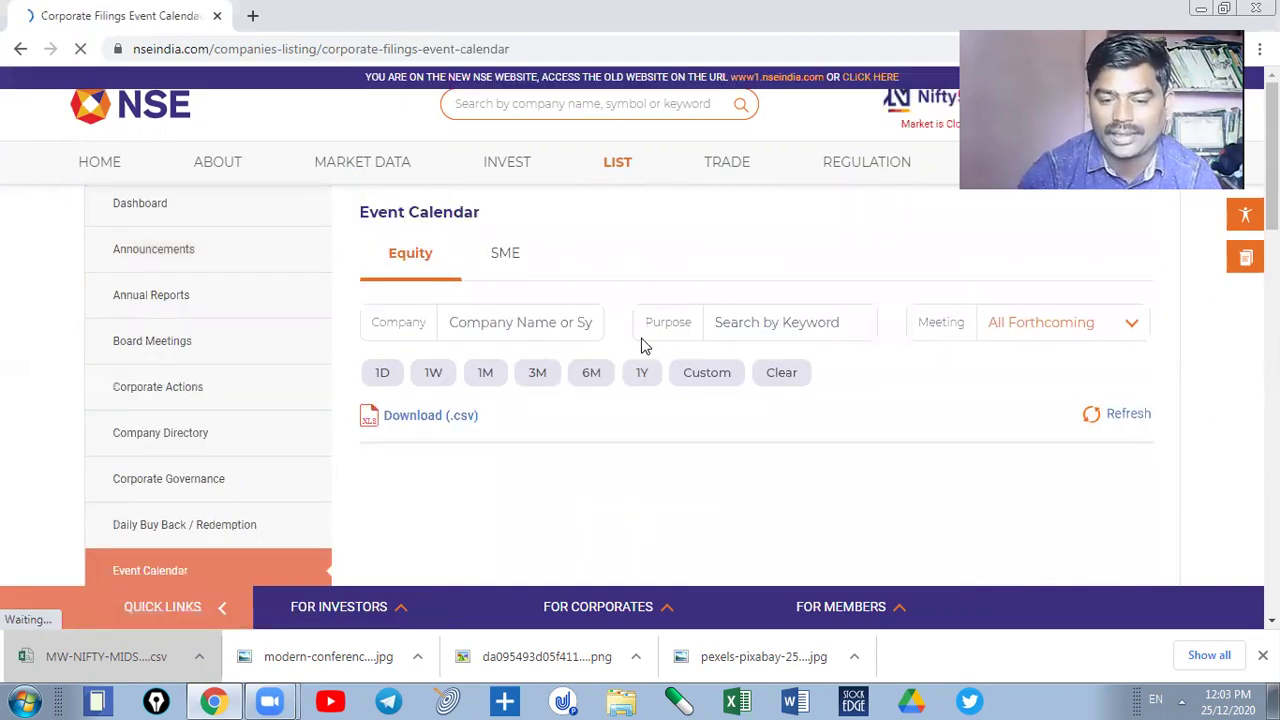
scroll(640, 400, down, 3)
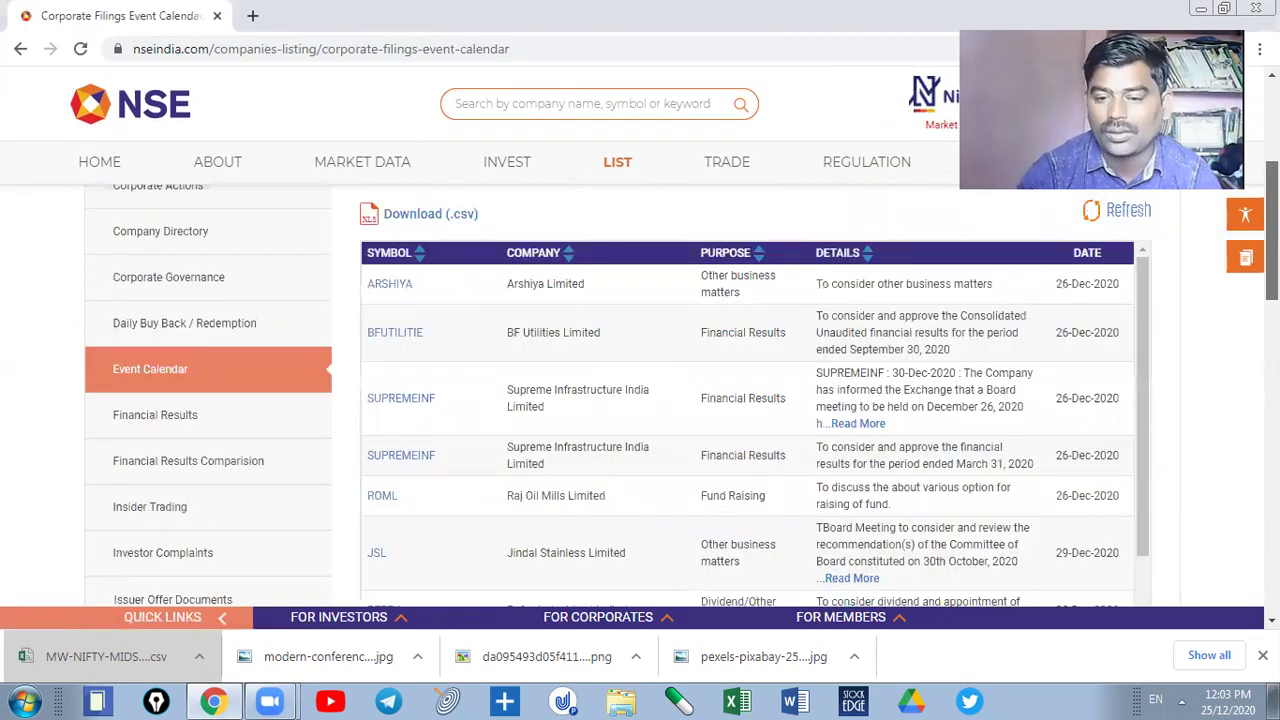
scroll(640, 400, up, 1)
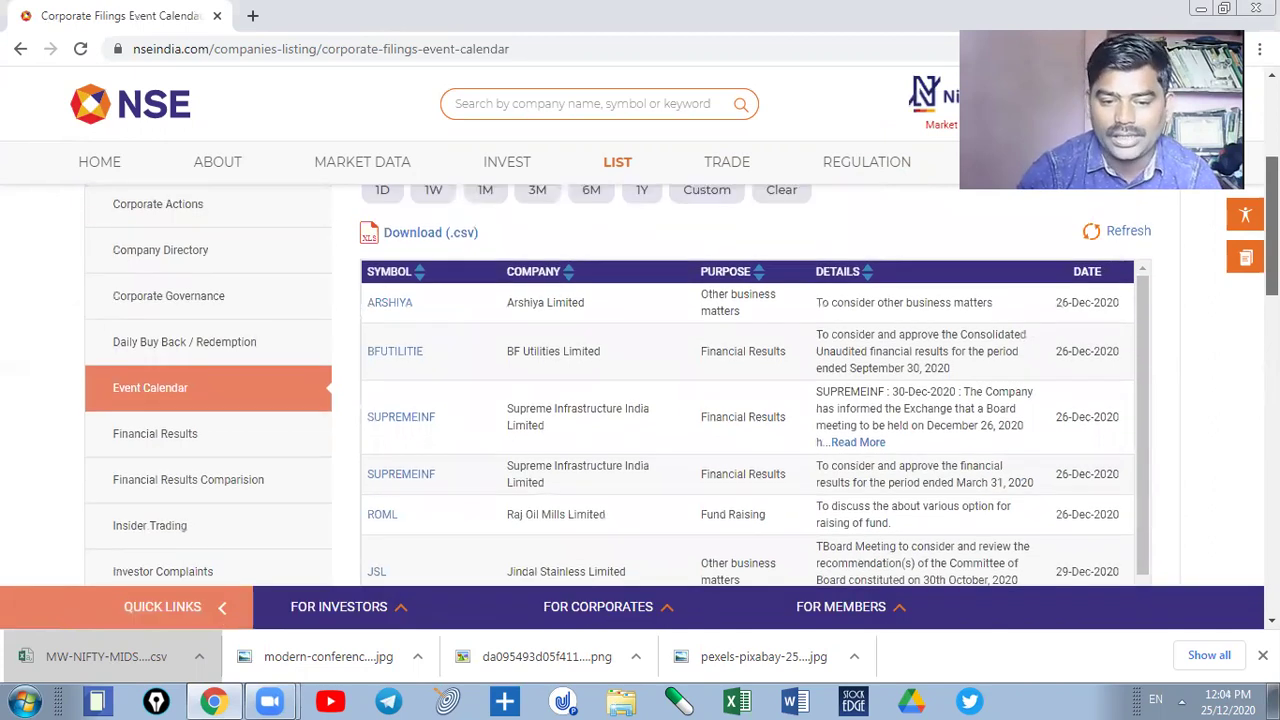
scroll(640, 400, up, 1)
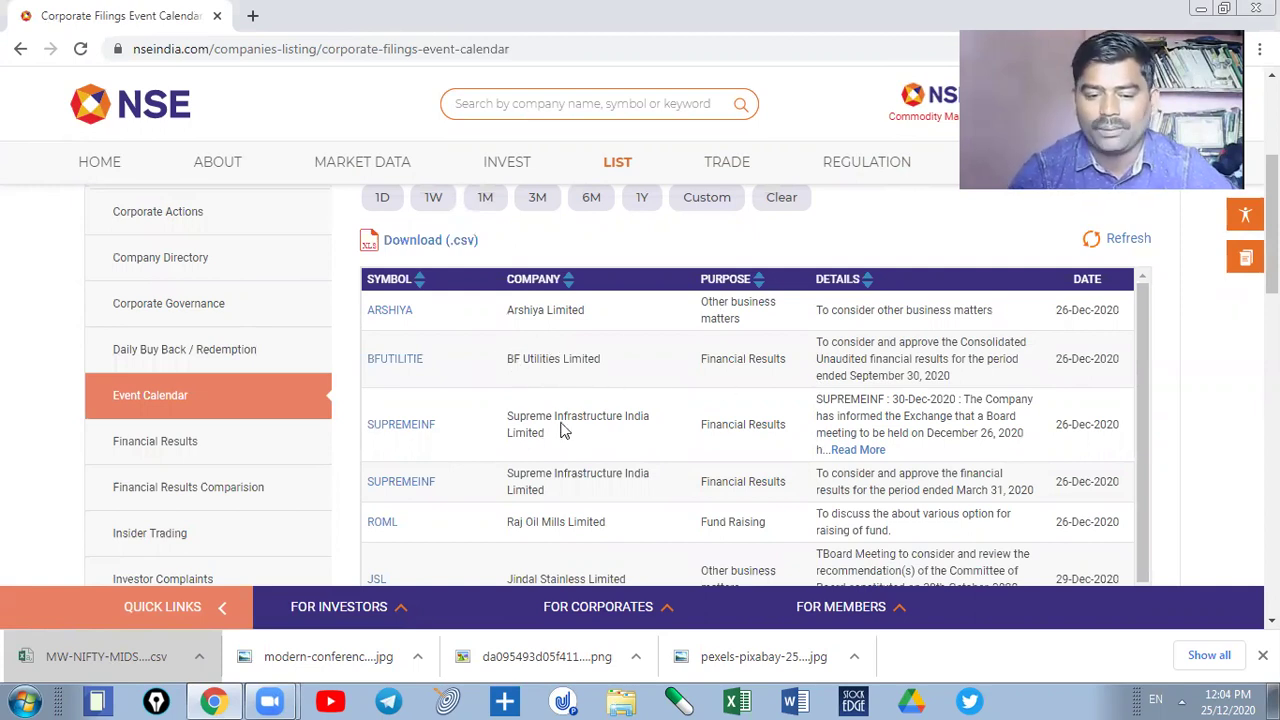
scroll(563, 428, down, 1)
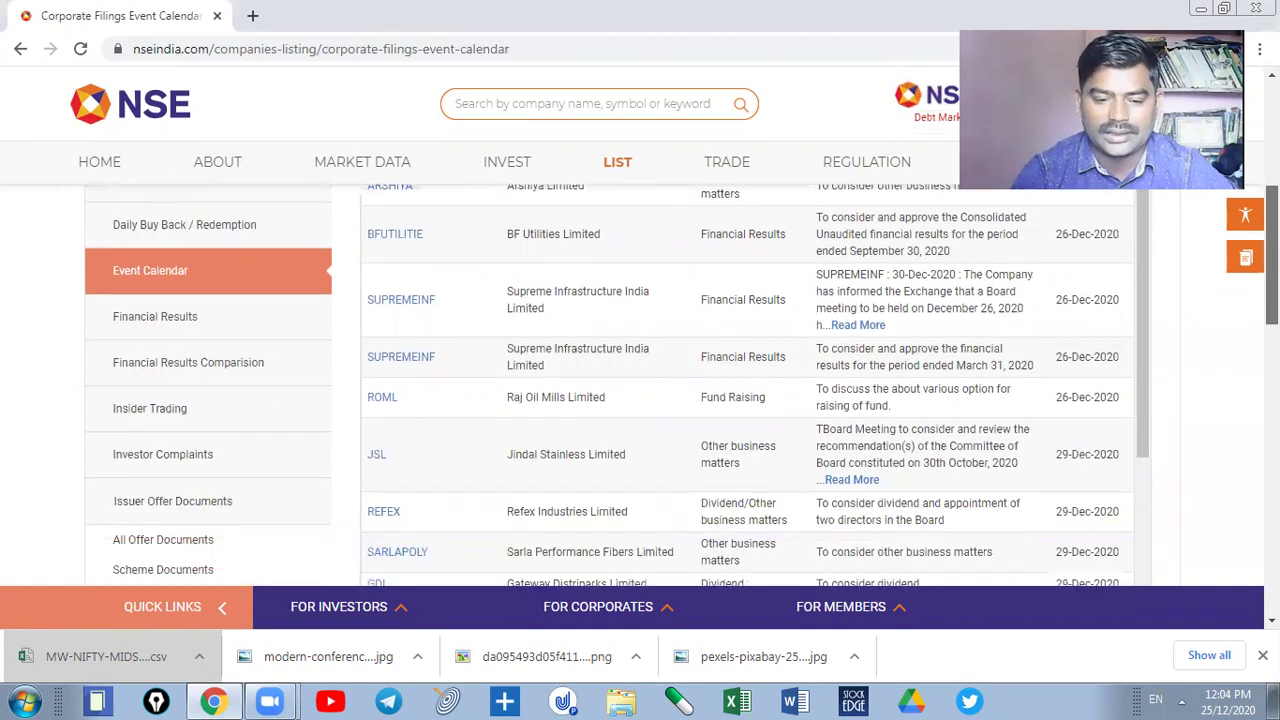
scroll(620, 400, down, 2)
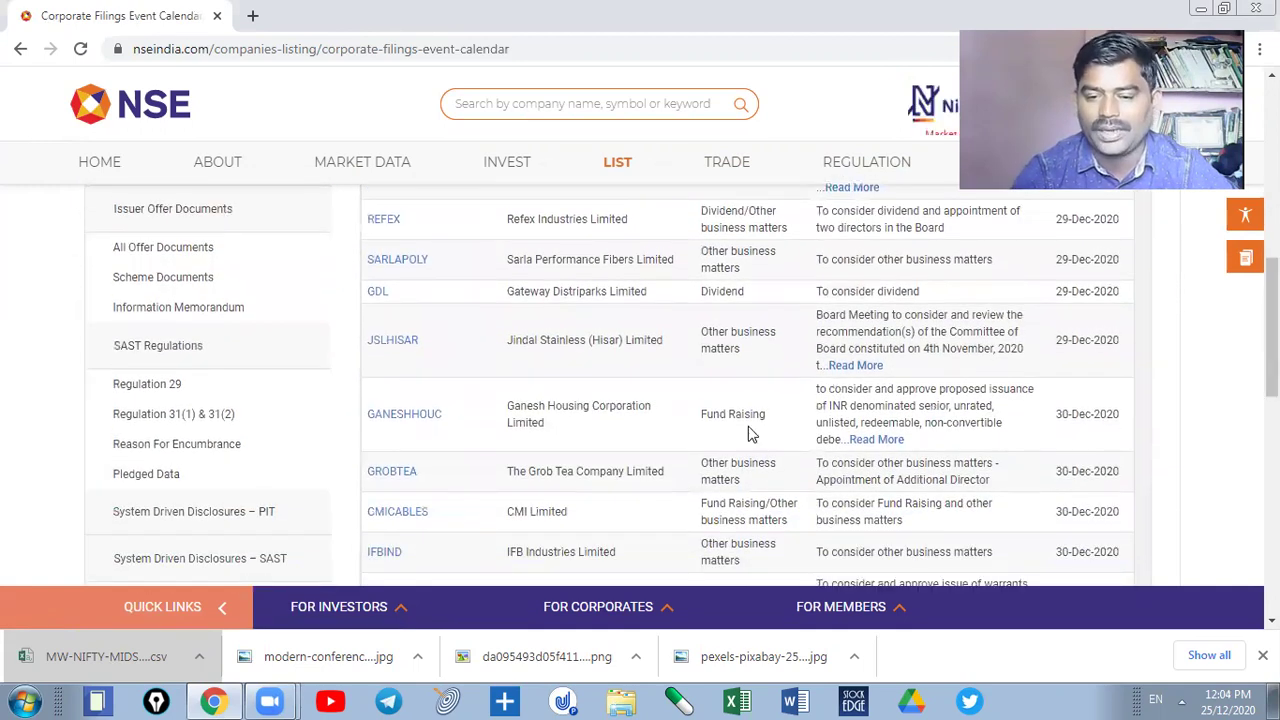
- Examine the Dividend purpose and details of the Gateway Distriparks Limited event, and look through the rest of the Event Calendar
double_click(721, 291)
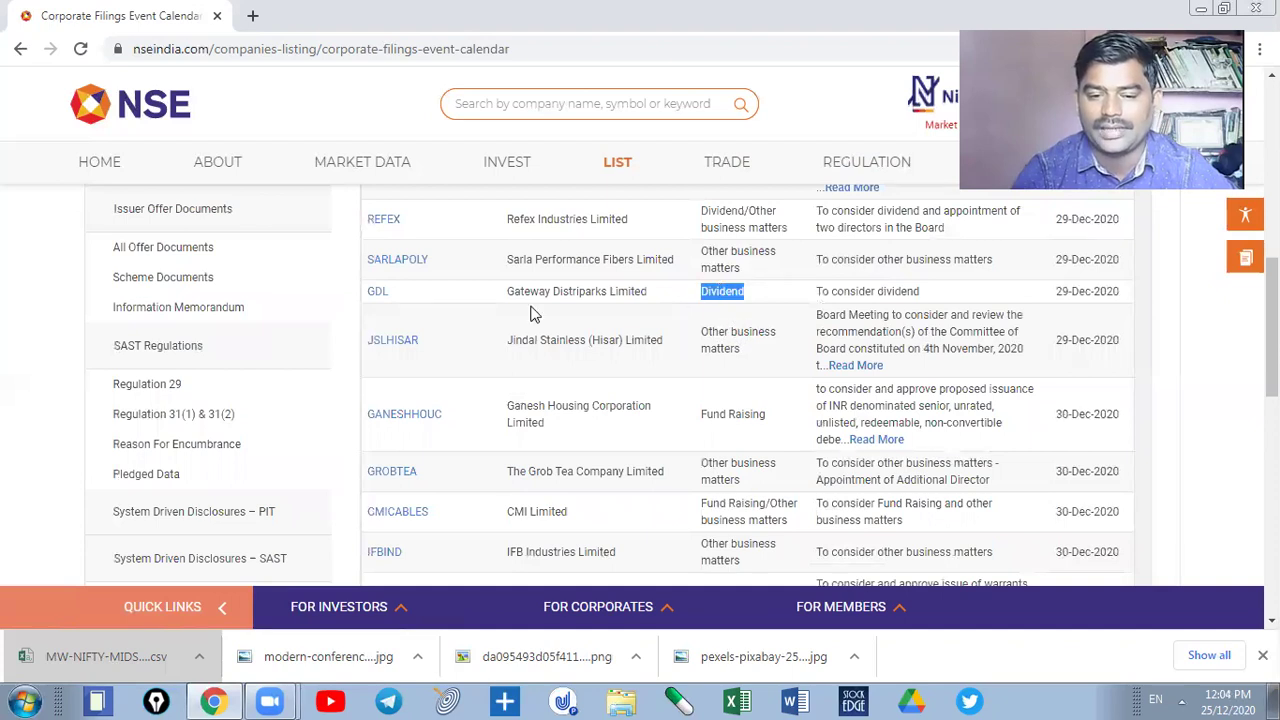
click(718, 294)
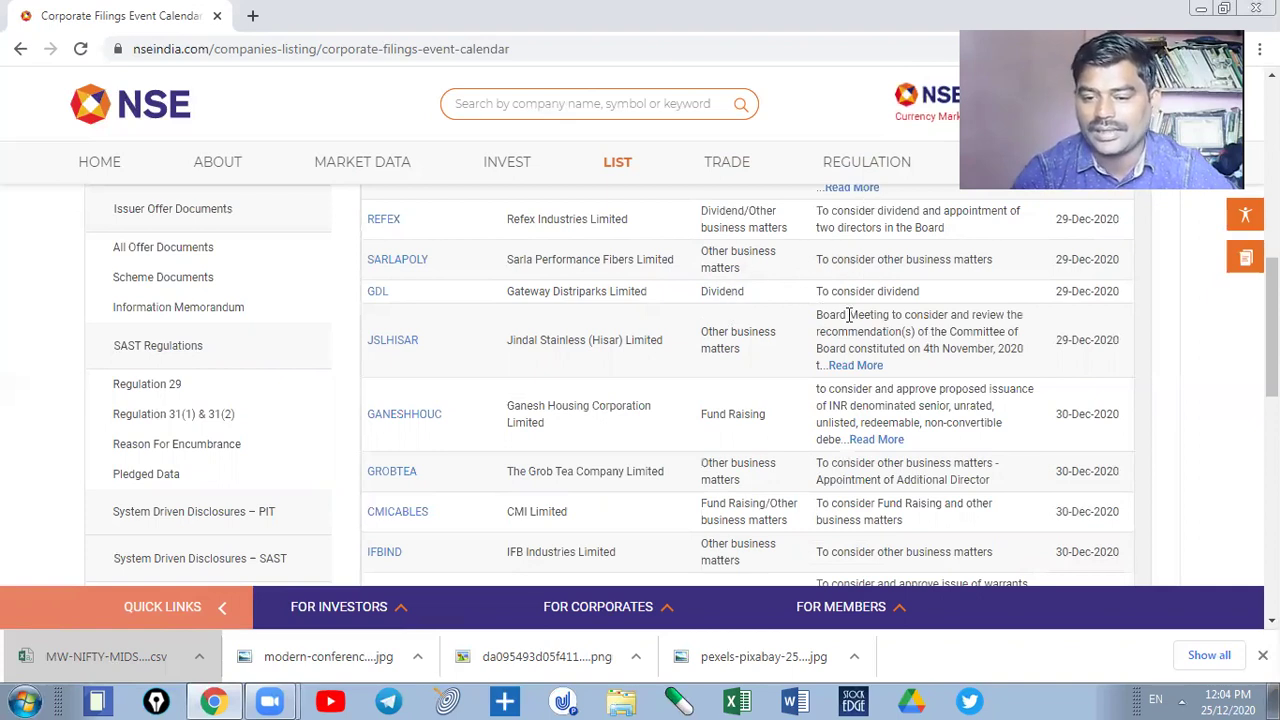
drag(883, 288, 960, 285)
click(967, 354)
scroll(967, 354, down, 1)
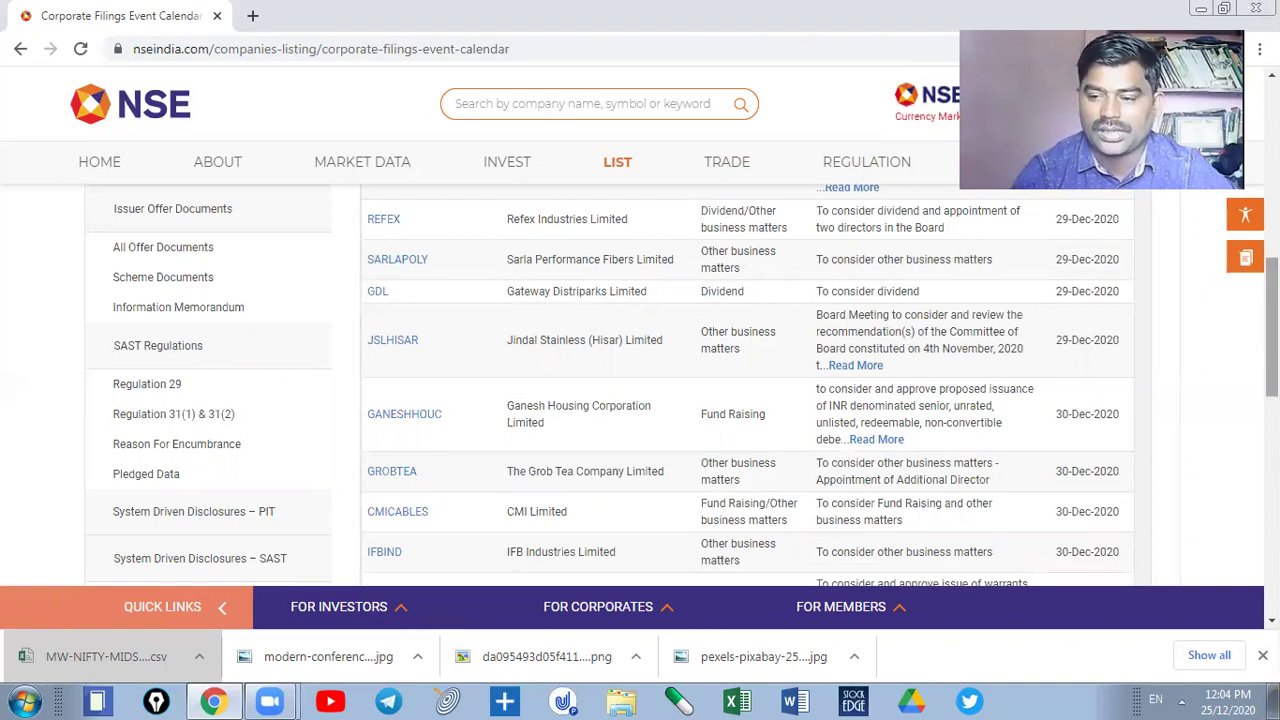
scroll(748, 380, down, 3)
scroll(748, 380, up, 7)
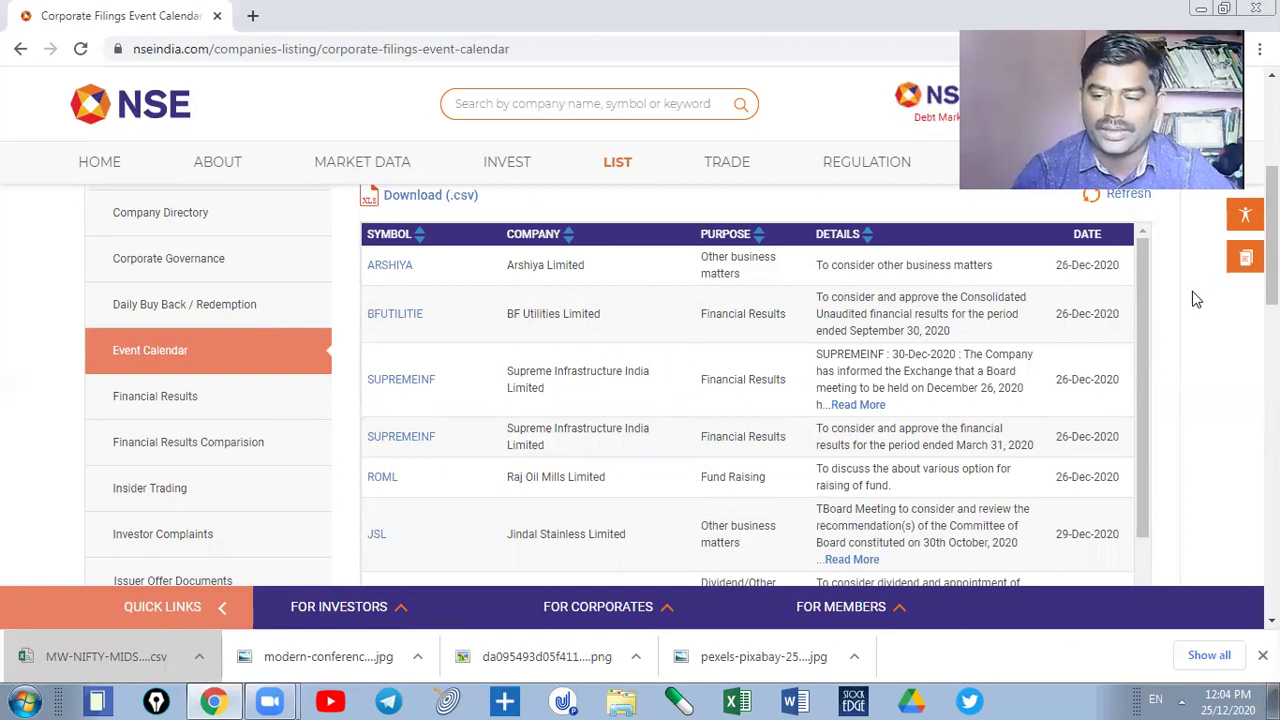
- Open the Financial Results Comparision page from the Corporate Filings sections and look over it
scroll(909, 294, down, 1)
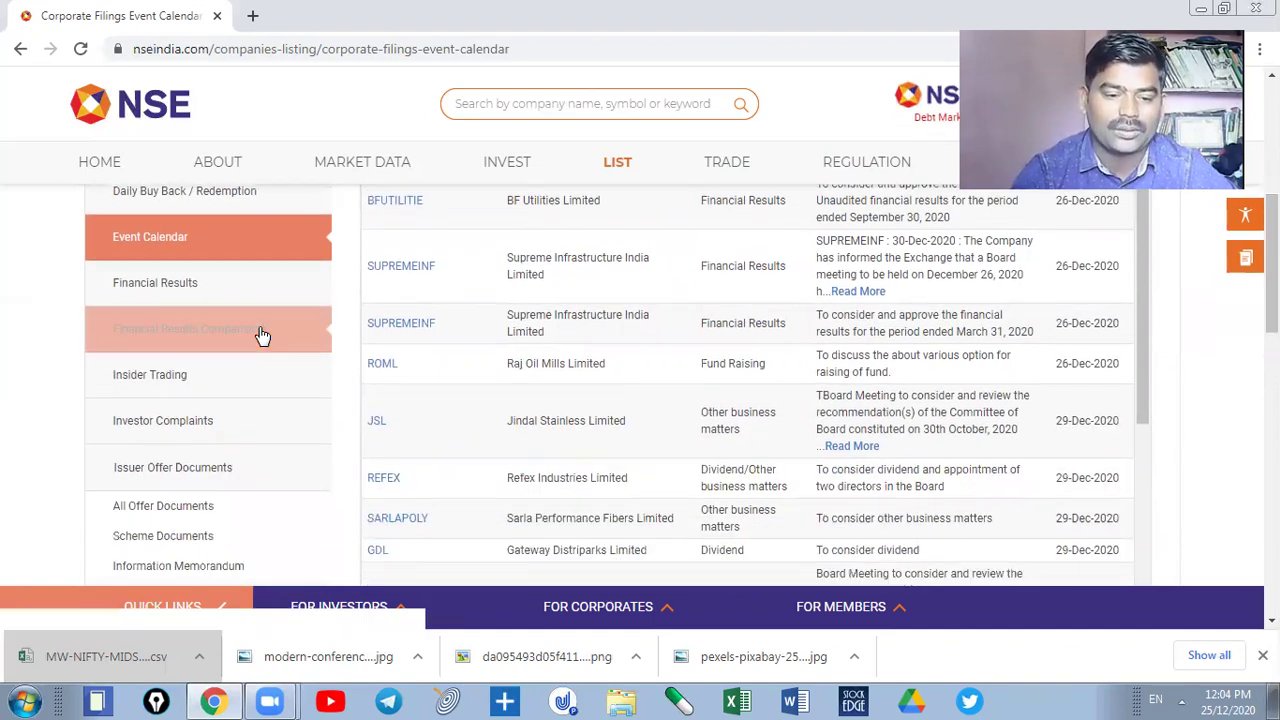
click(261, 335)
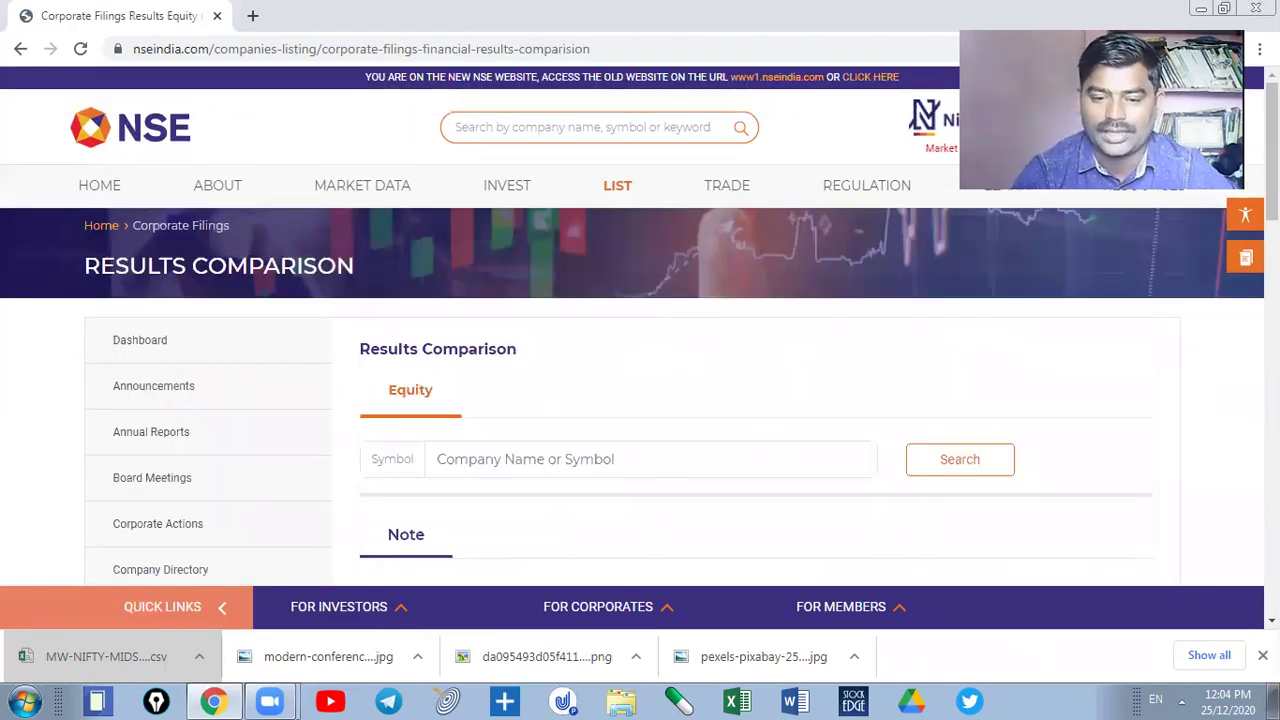
scroll(640, 400, down, 3)
scroll(640, 400, down, 1)
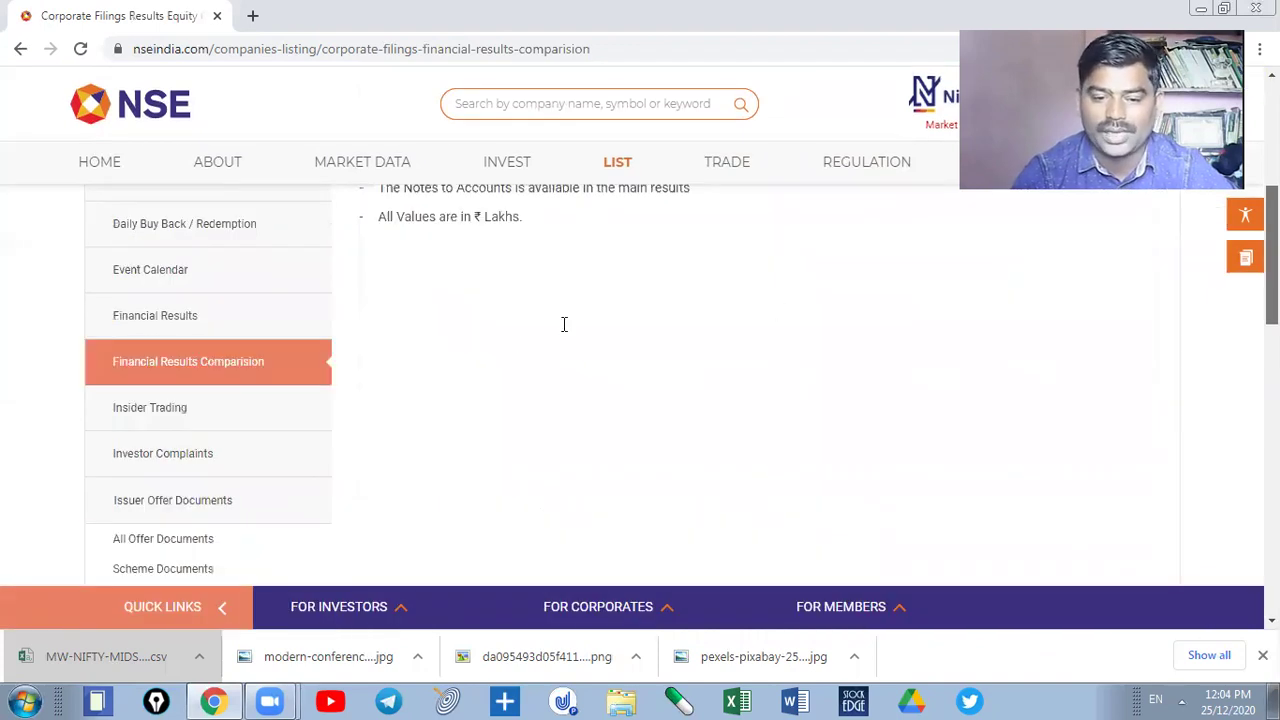
- Search for tcs in Results Comparison, choose Tata Consultancy Services Limited and load its quarterly comparison
scroll(564, 324, up, 3)
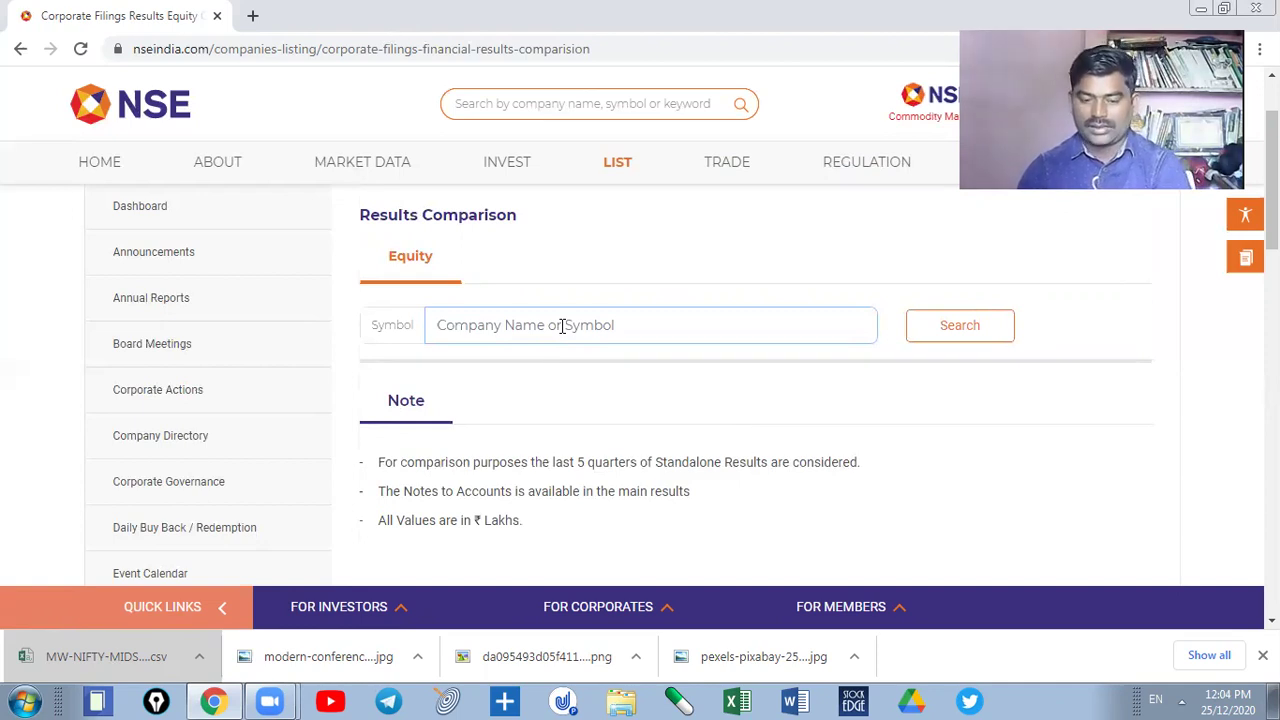
text(tcs)
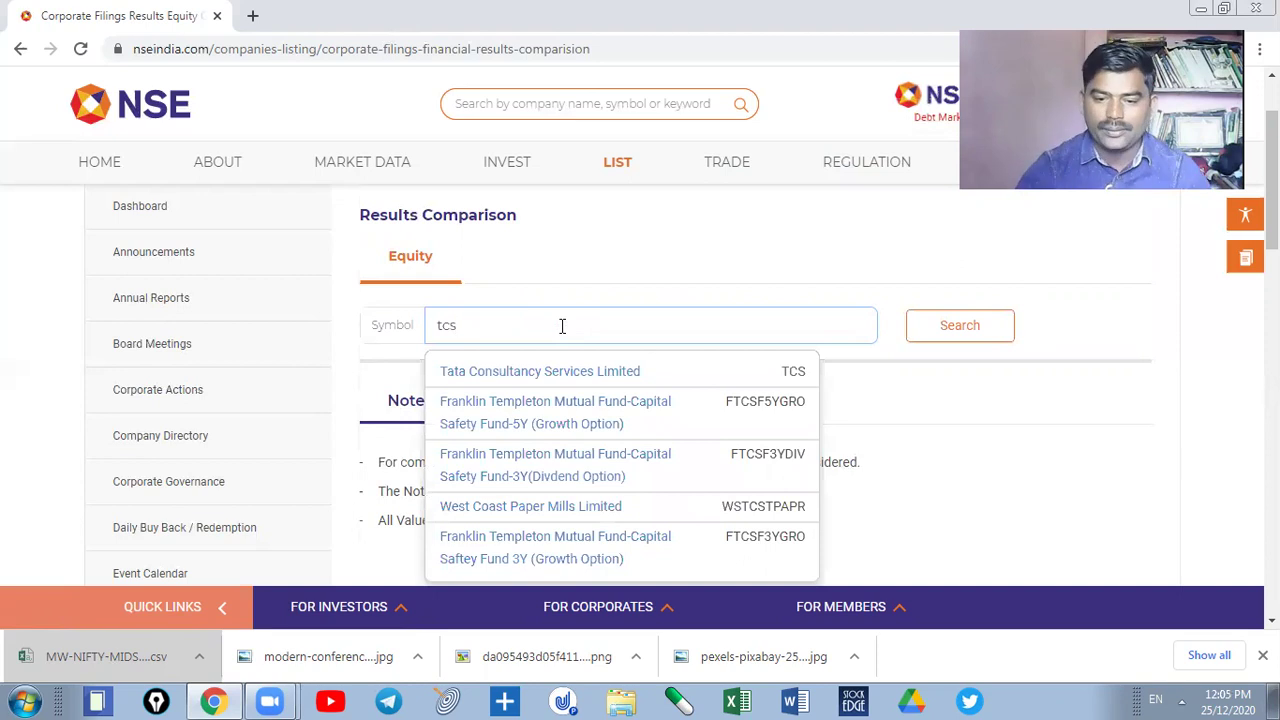
click(548, 371)
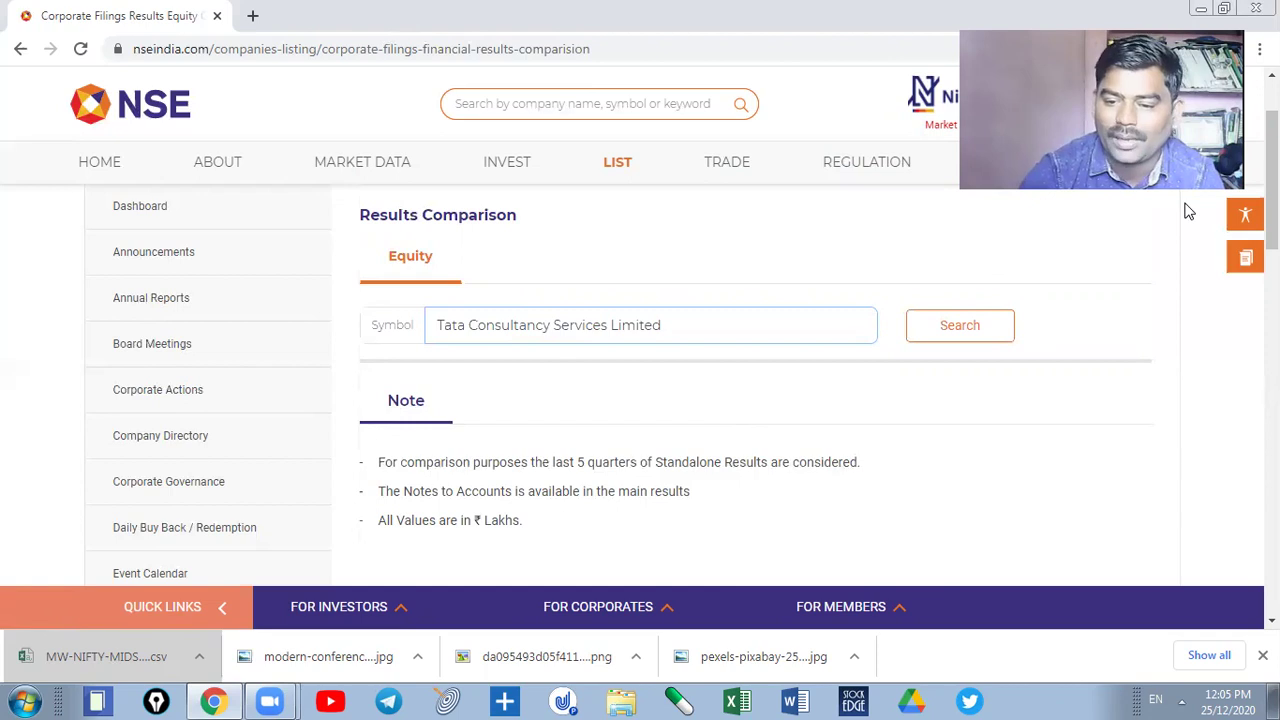
click(969, 335)
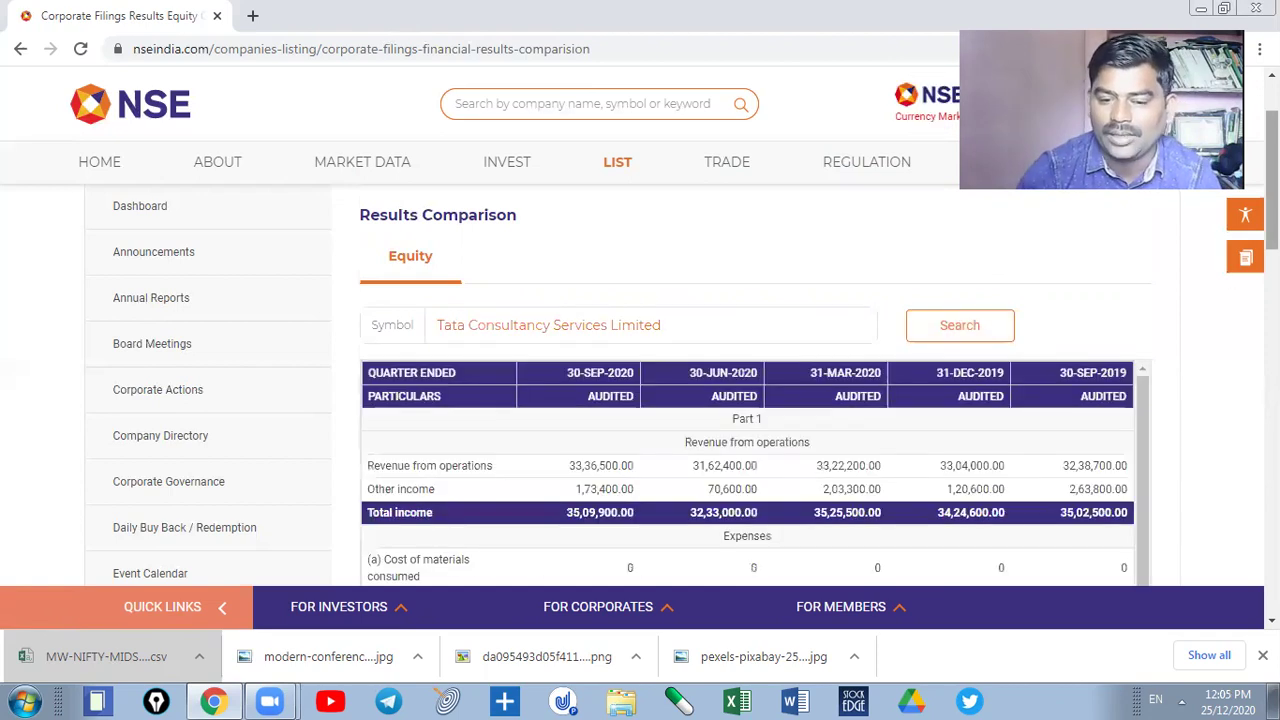
- Examine the quarter-ended columns and the Total income row in the Tata Consultancy Services comparison table
scroll(750, 400, down, 1)
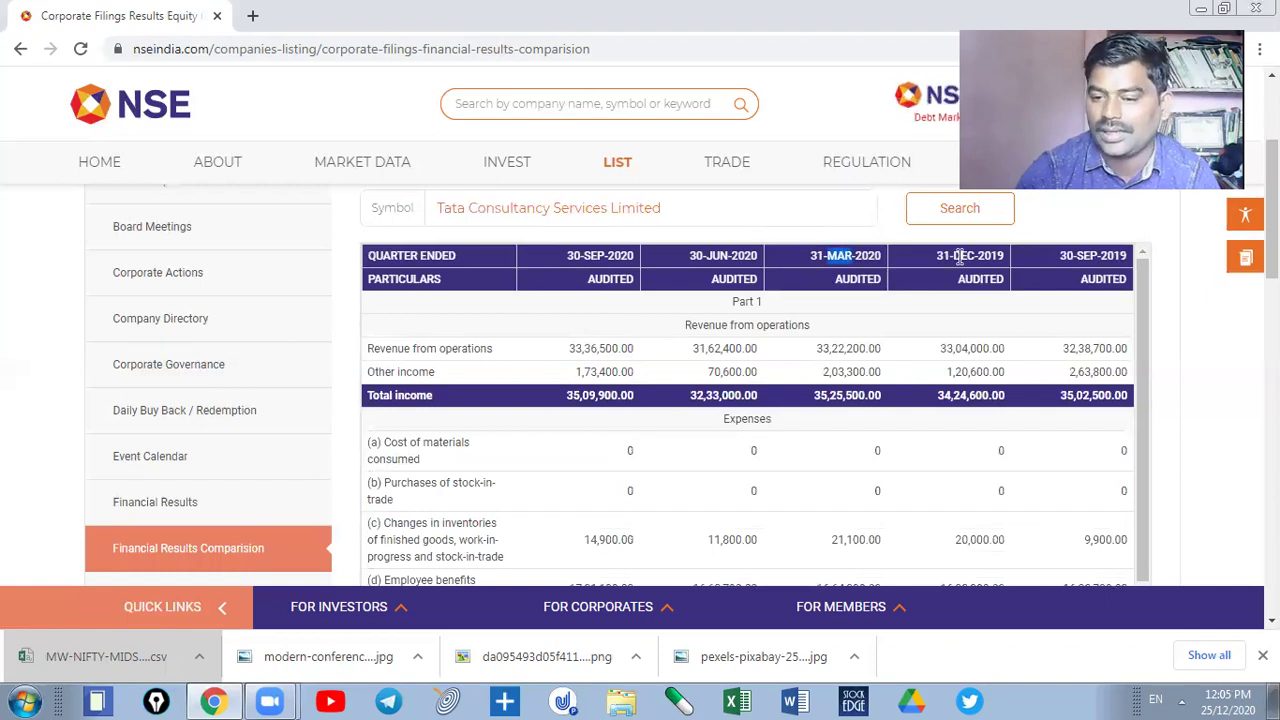
double_click(1082, 255)
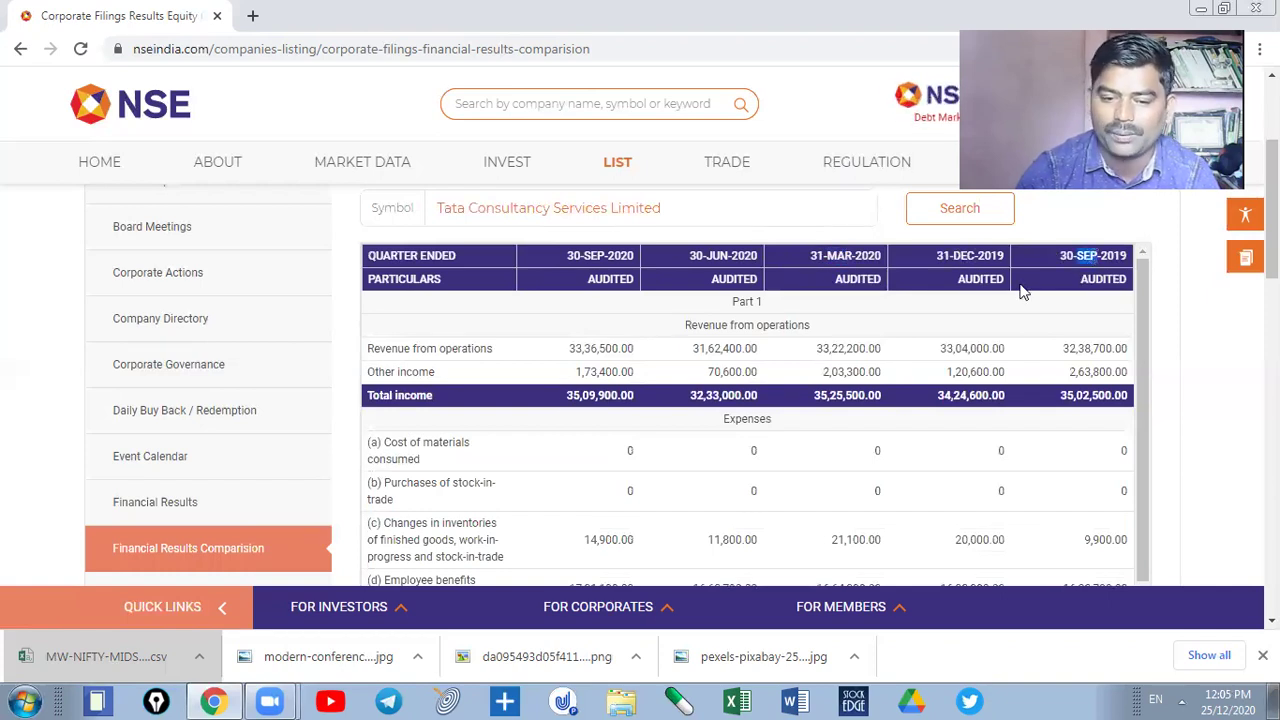
click(570, 395)
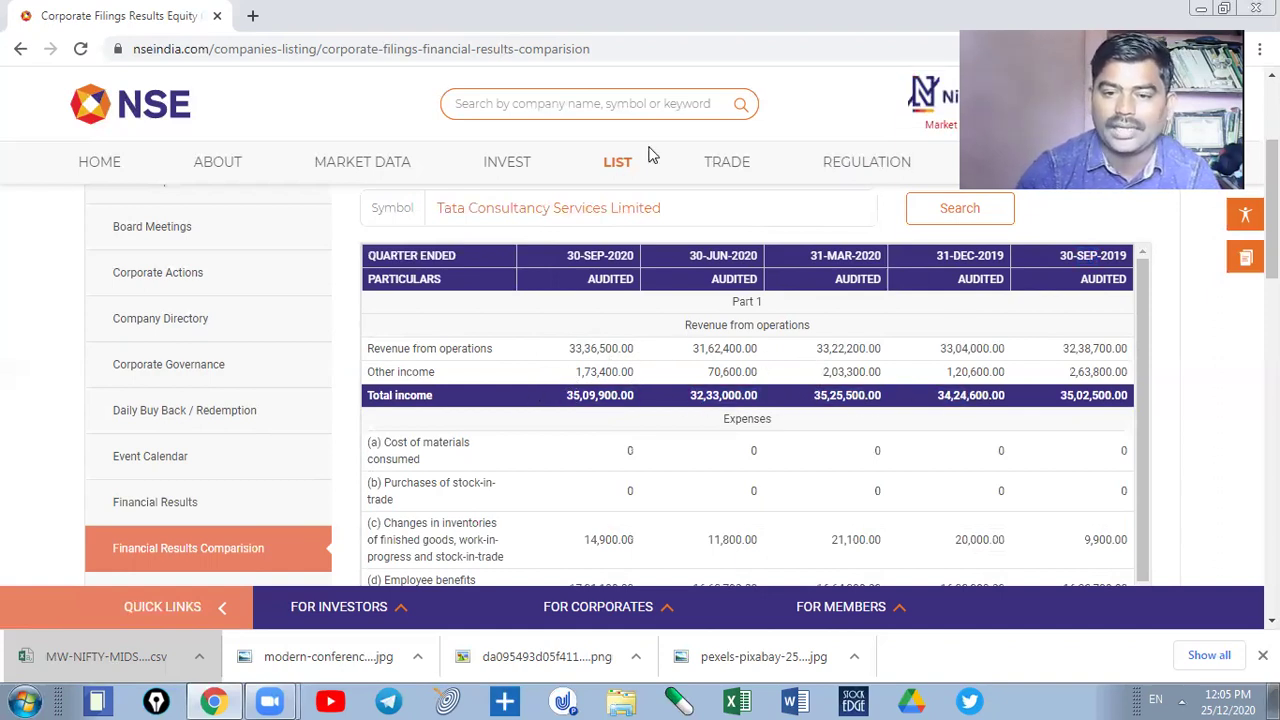
- Mark the Total income row and expense rows (a) to (c) in the comparison table in red, and clear the marks
key(ctrl+shift+1)
drag(494, 389, 556, 370)
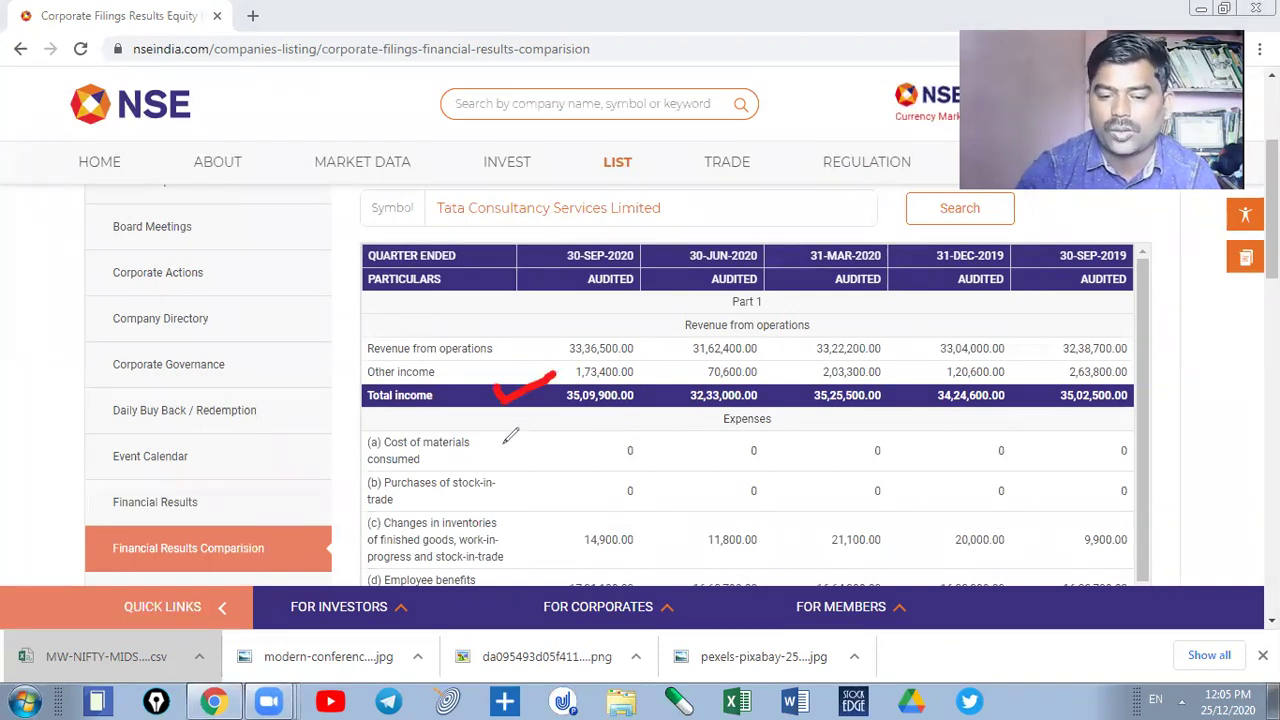
drag(490, 441, 578, 440)
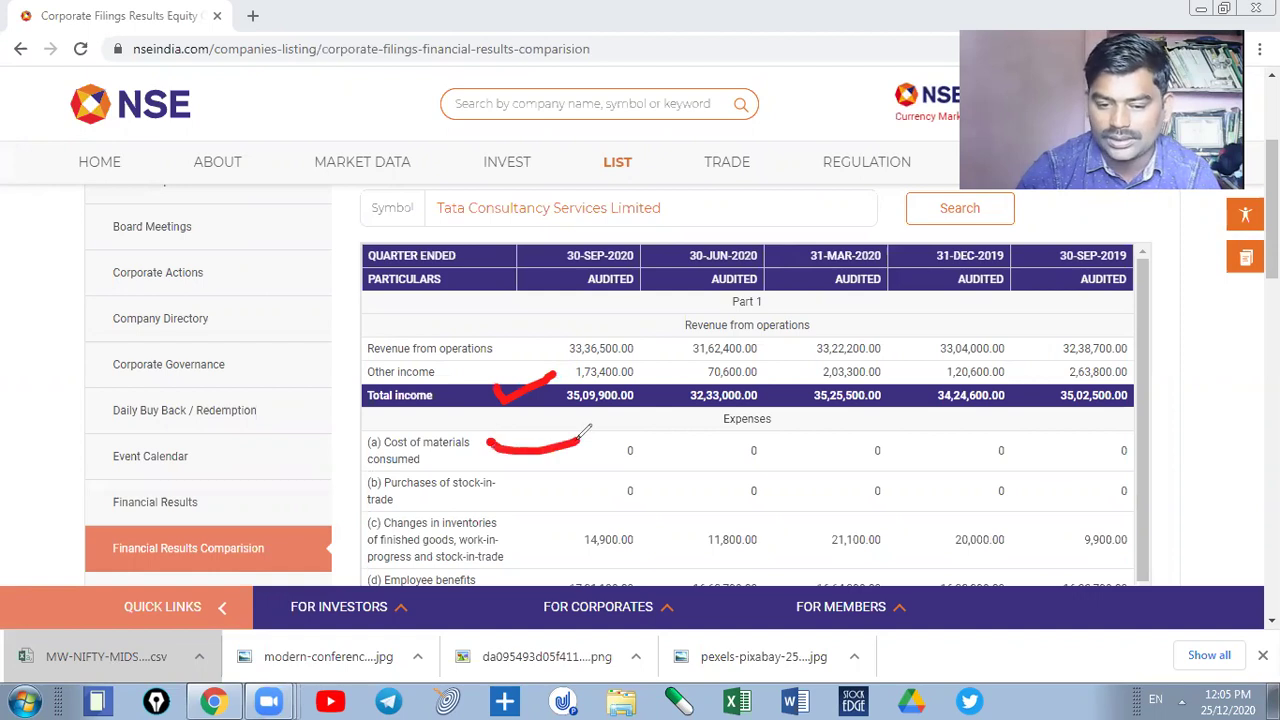
drag(546, 488, 606, 480)
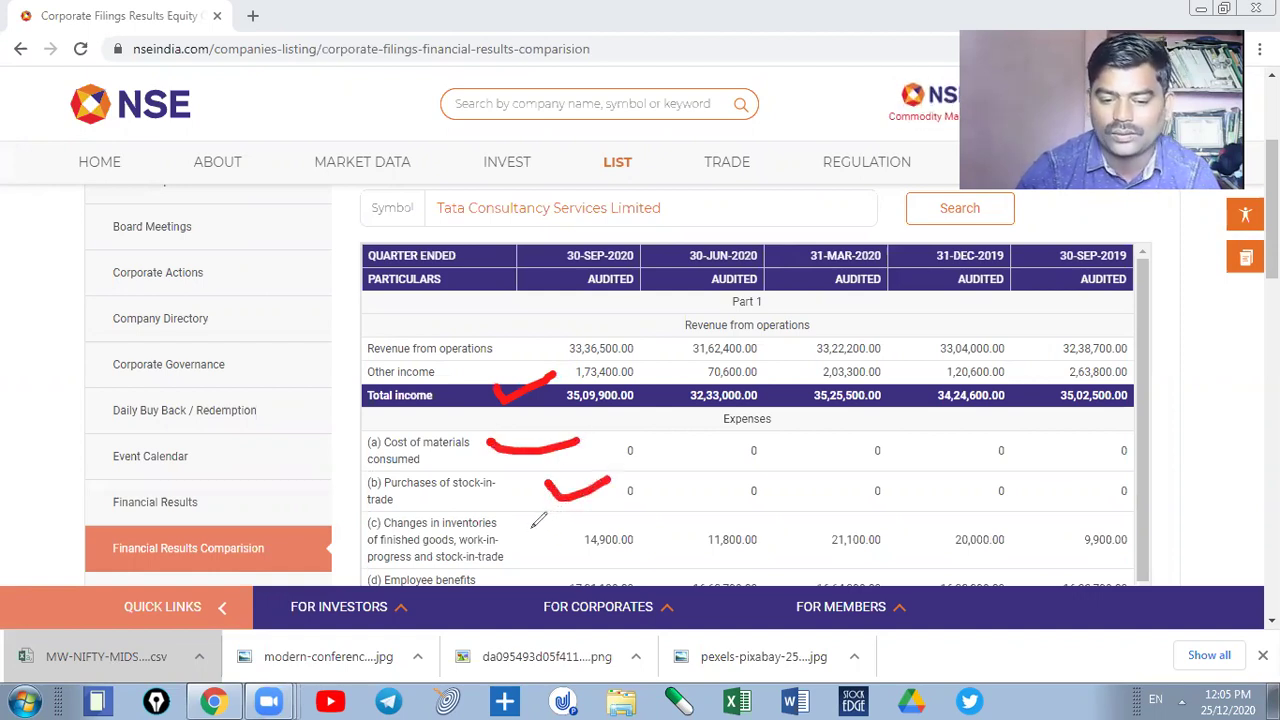
drag(548, 530, 568, 543)
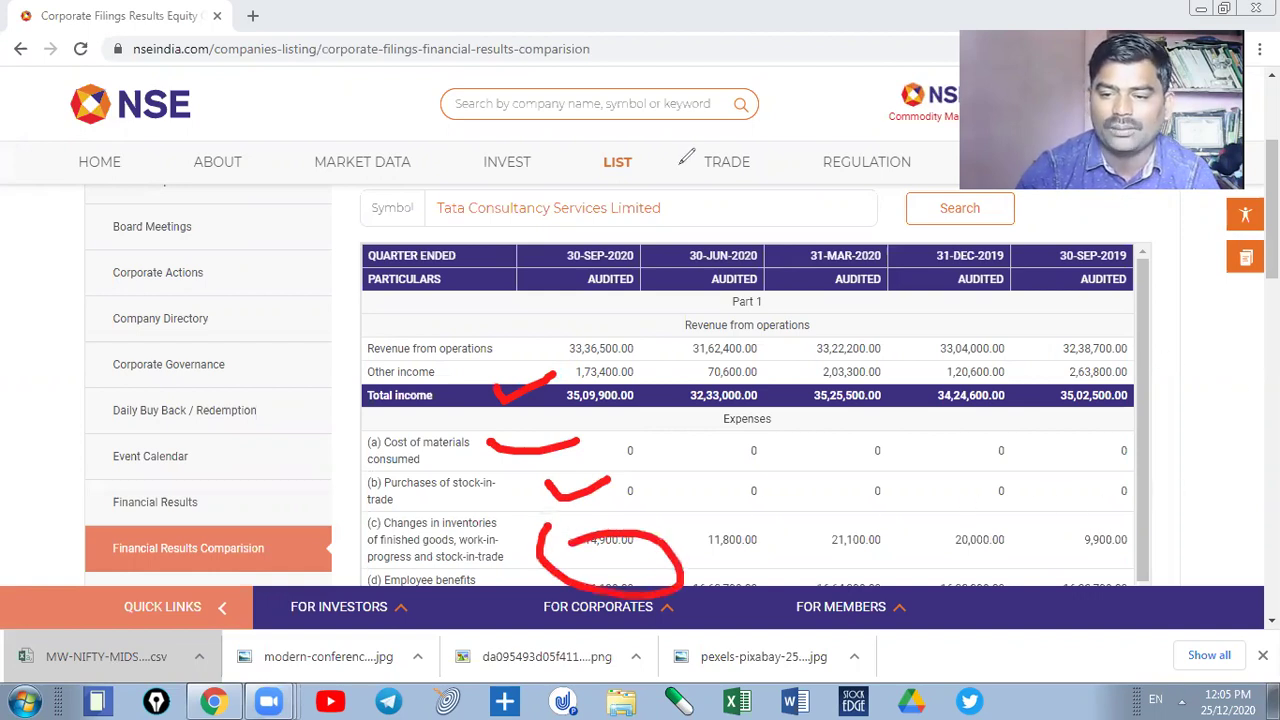
key(e)
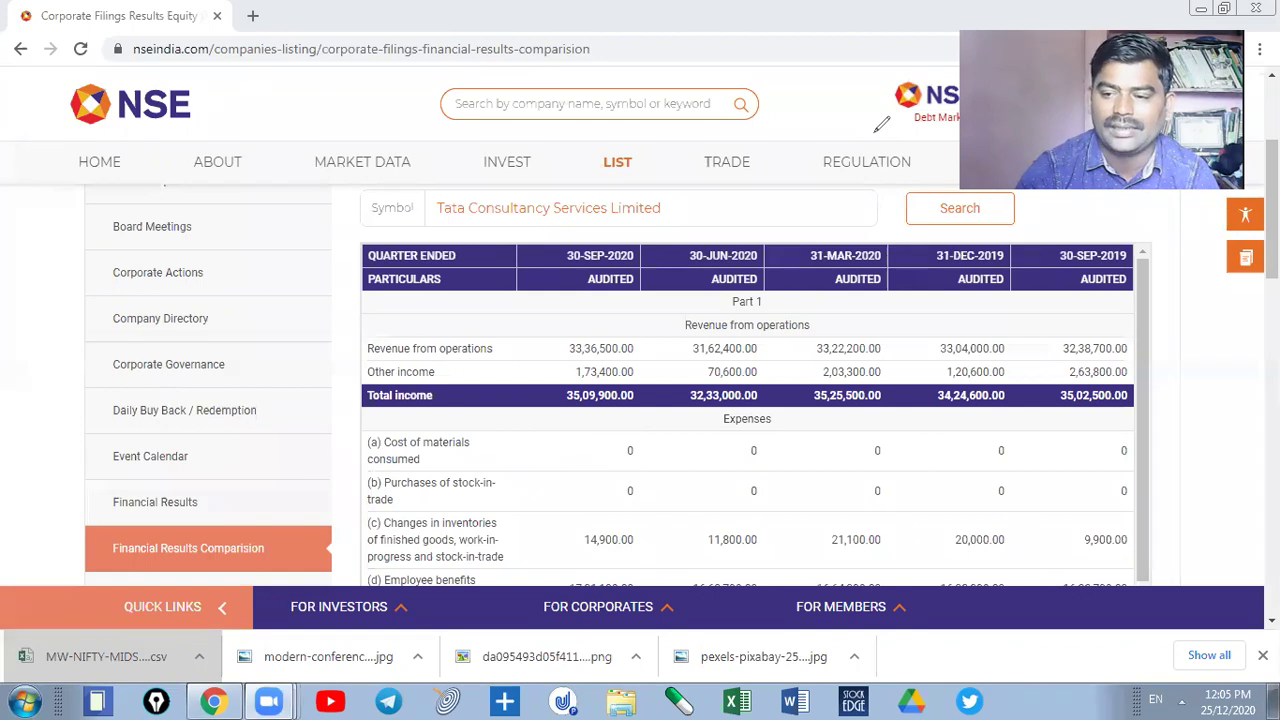
- Examine the remaining expense, tax, profit and EPS rows of the Tata Consultancy Services comparison and the notes below the table
scroll(747, 380, down, 7)
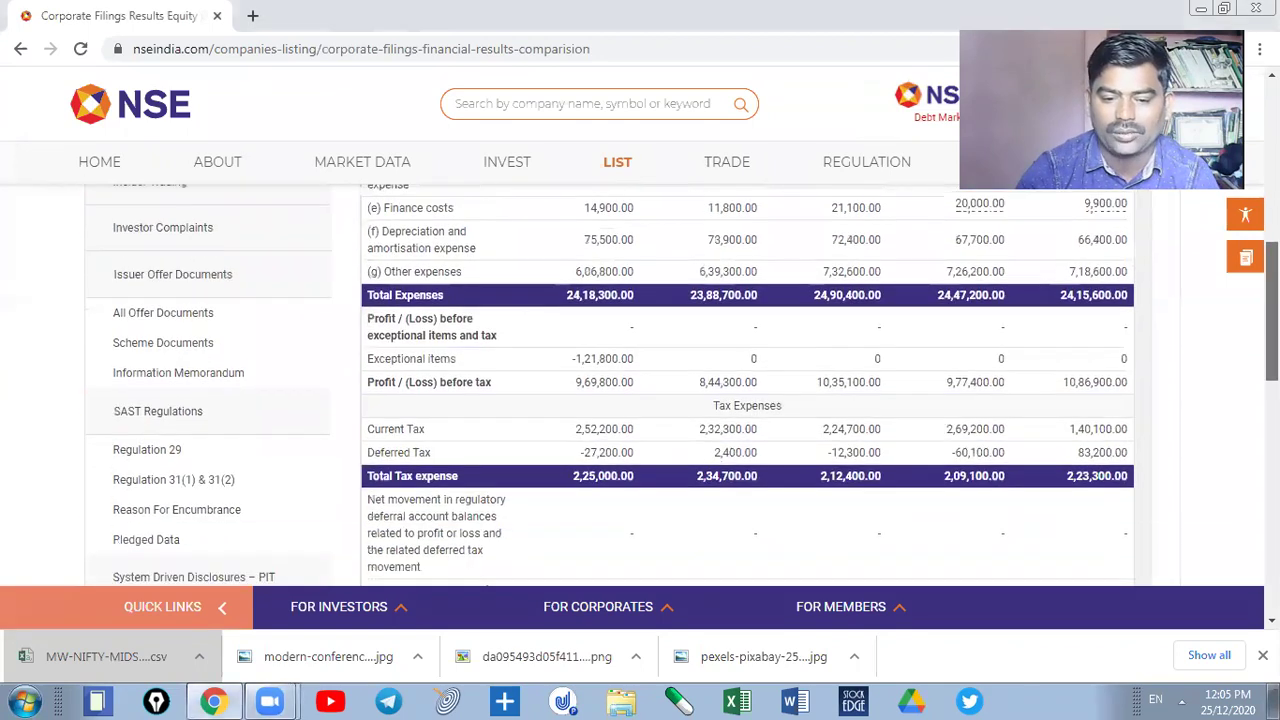
scroll(1132, 259, down, 1)
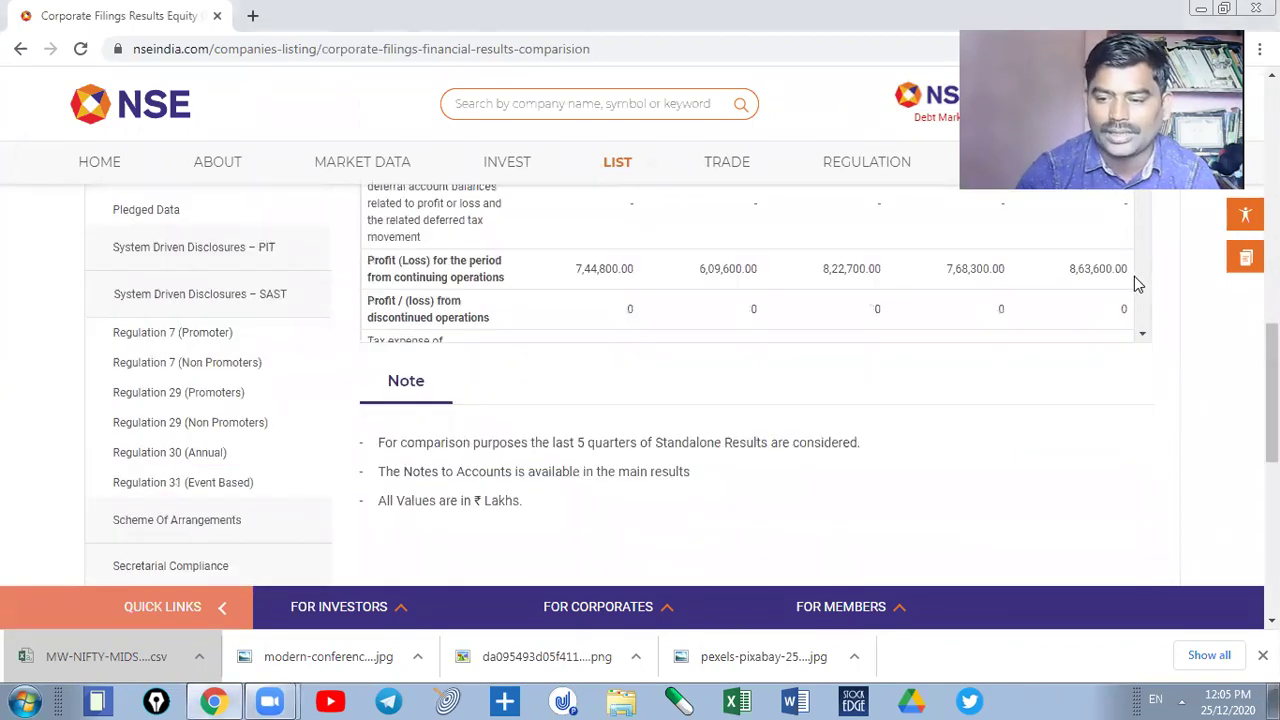
scroll(1143, 295, down, 5)
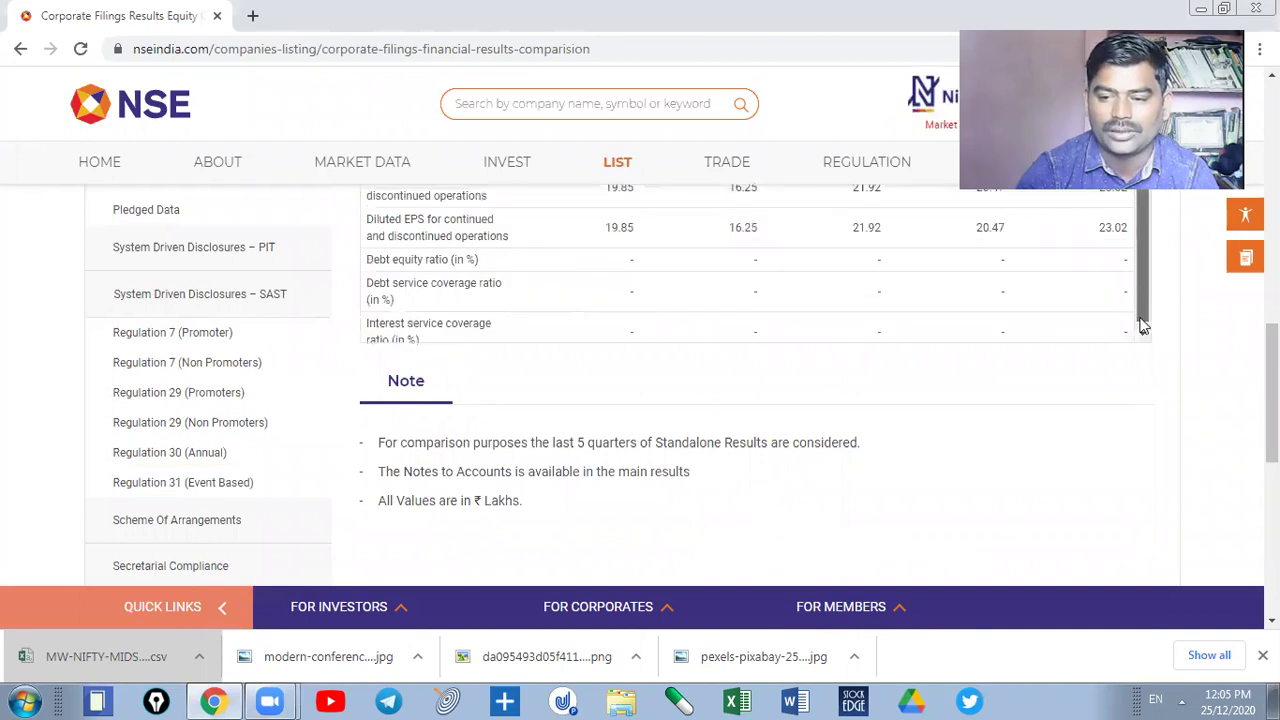
scroll(1143, 320, down, 1)
scroll(1143, 325, up, 2)
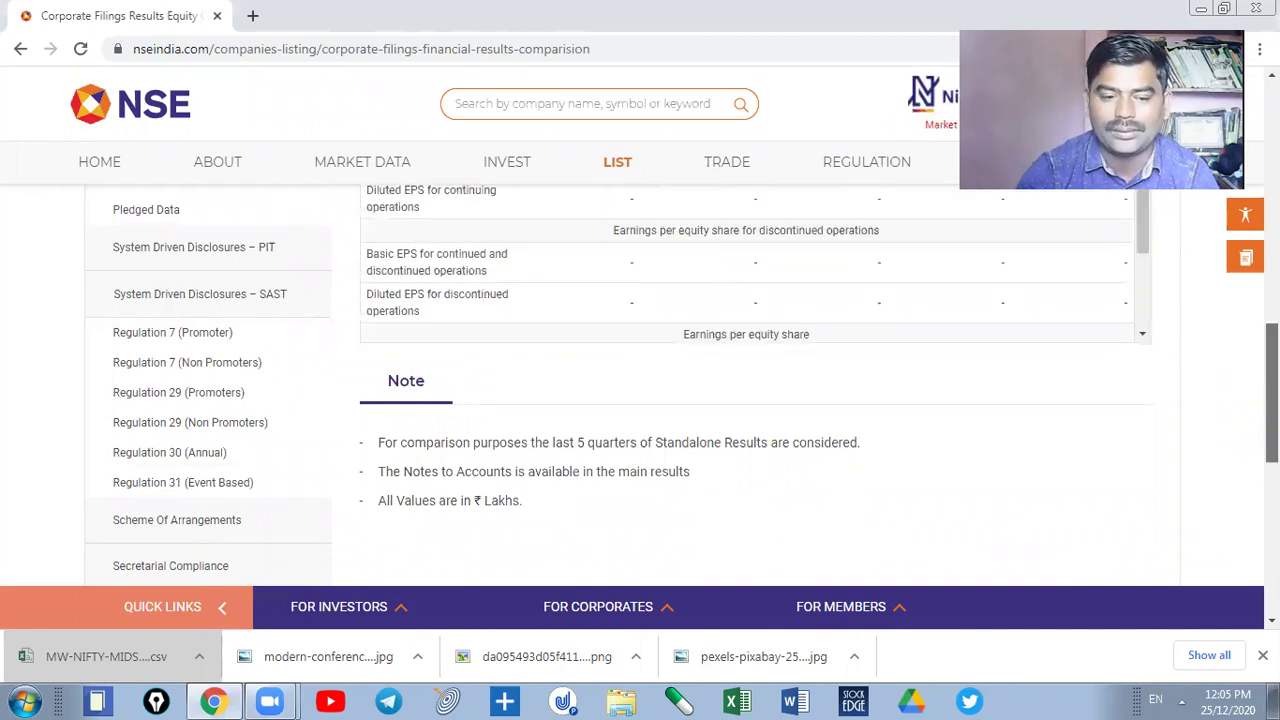
scroll(1270, 390, up, 4)
scroll(680, 385, down, 5)
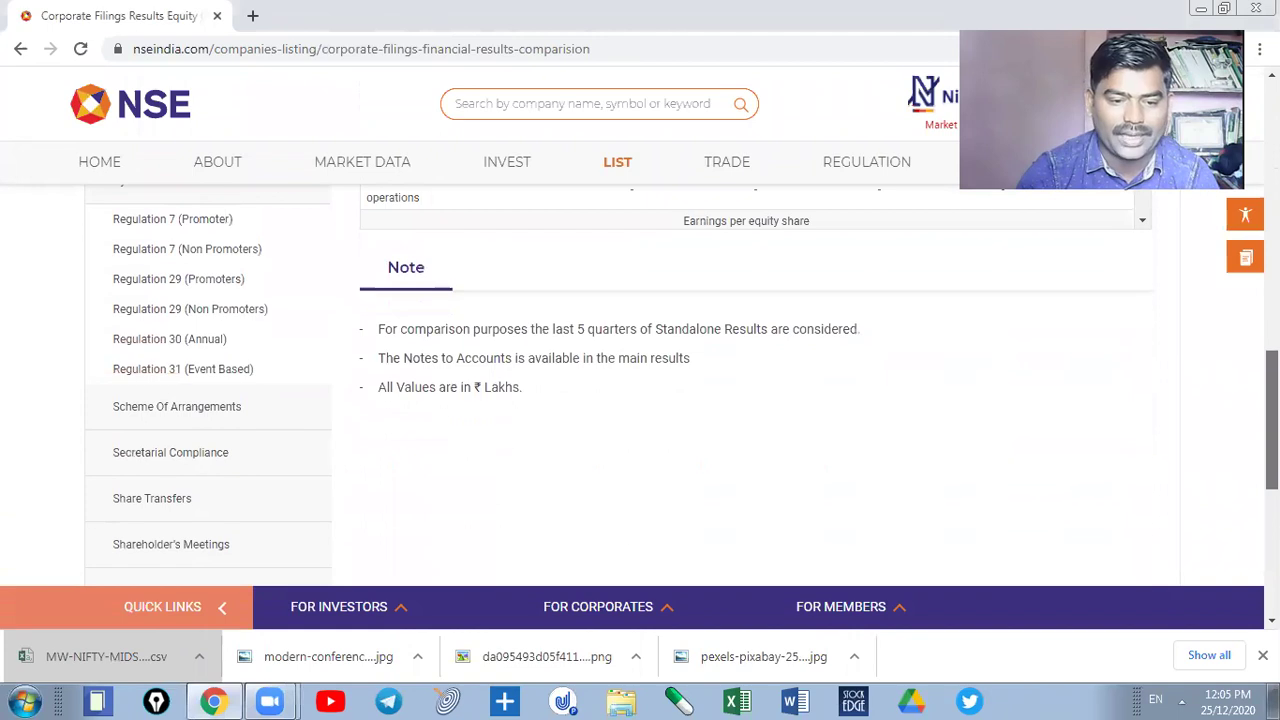
scroll(760, 380, up, 3)
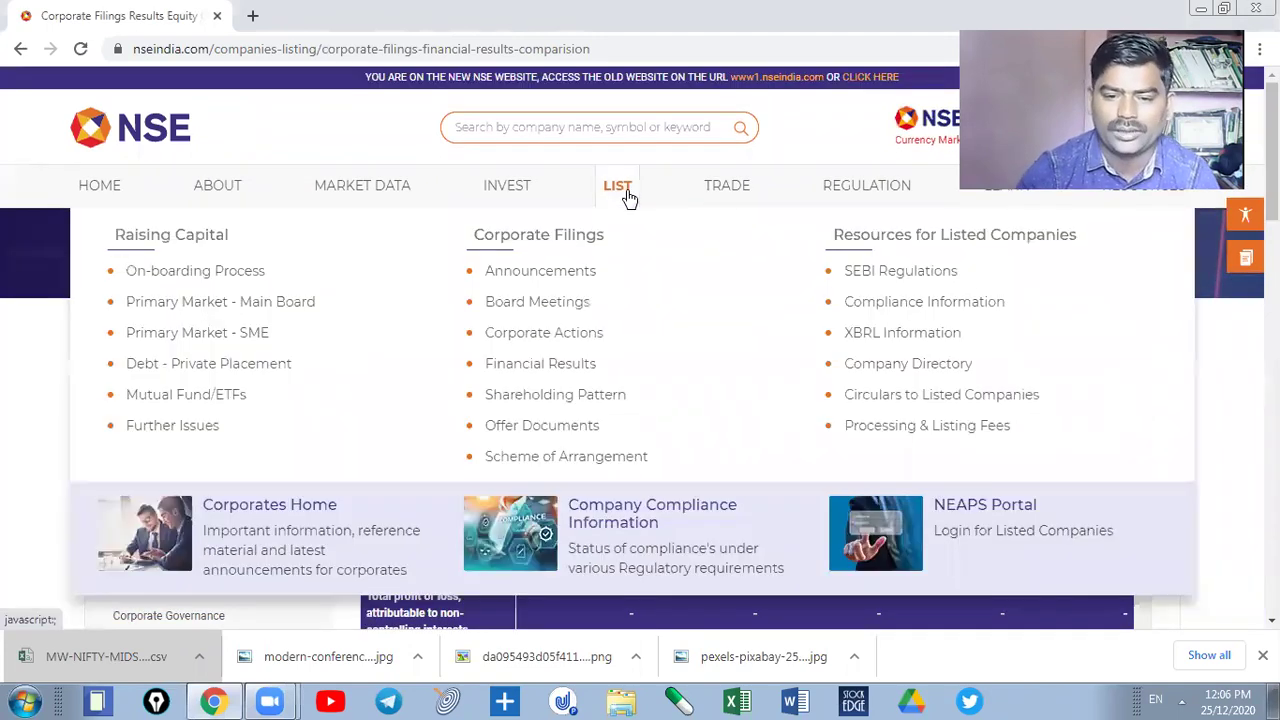
- Return to the NSE home page, search the site for bajfi and open the Bajaj Finance Limited equity quote
click(110, 125)
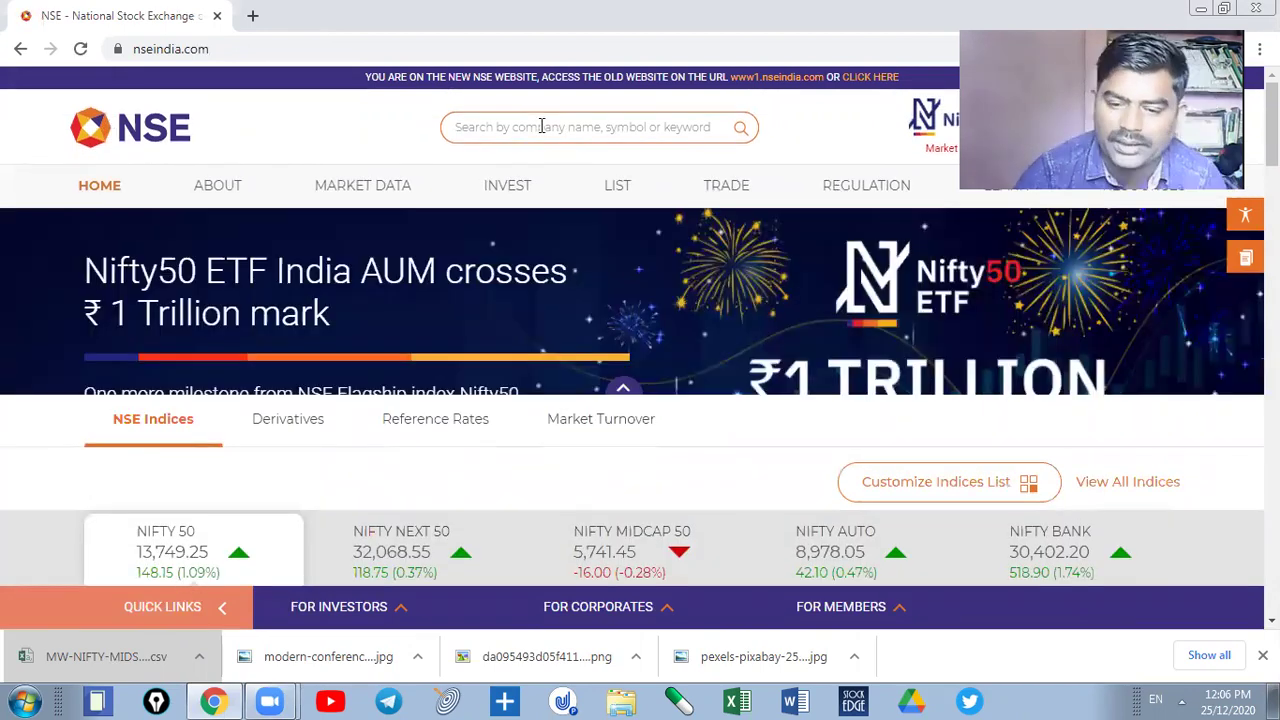
click(541, 126)
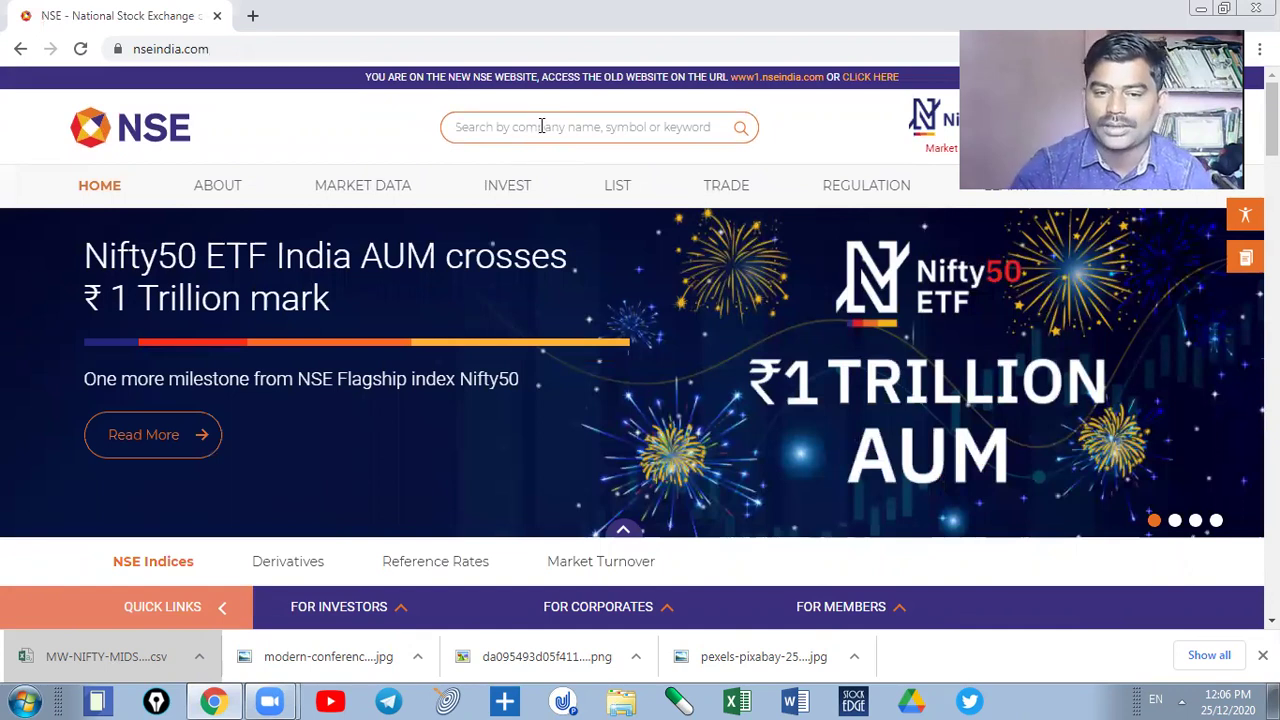
text(bajf)
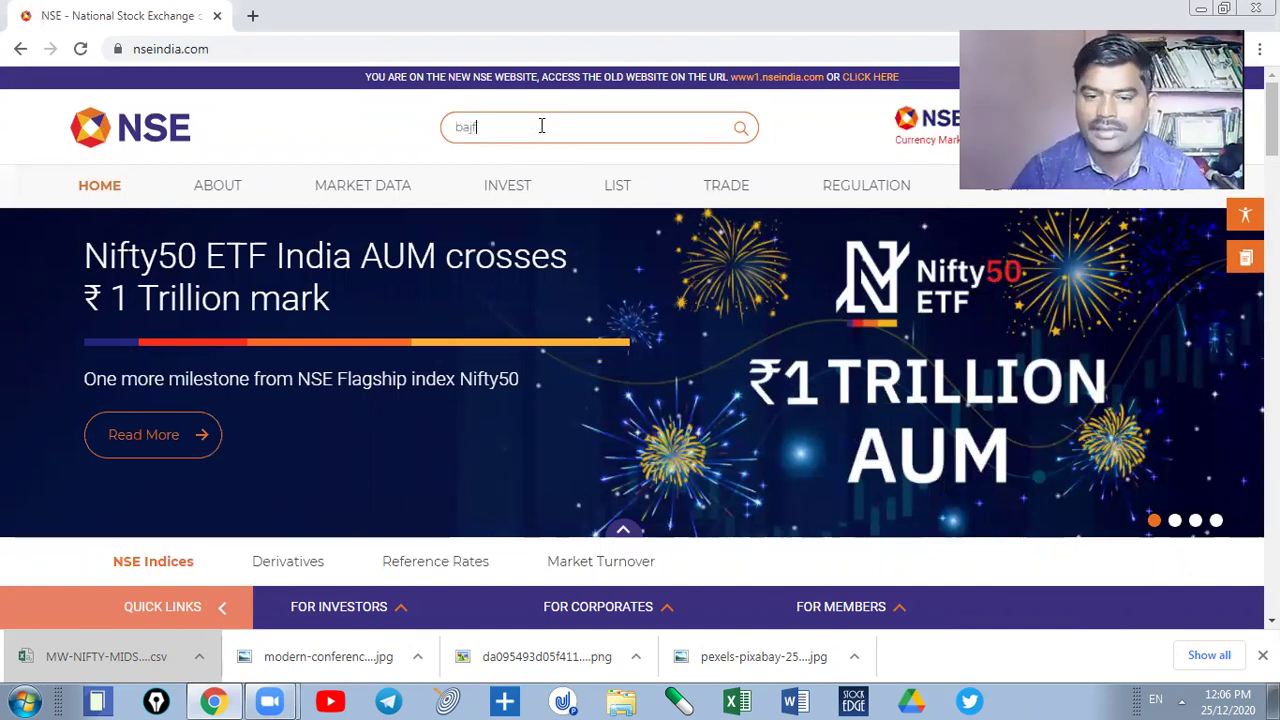
text(i)
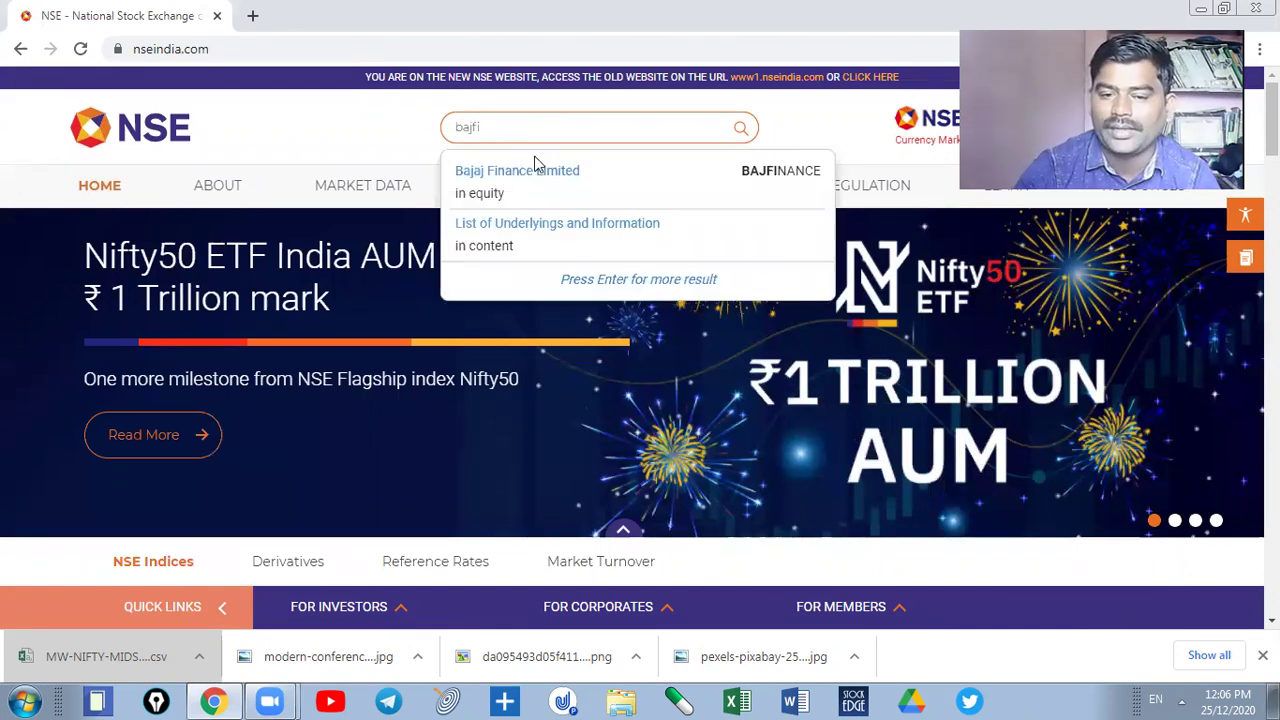
click(532, 171)
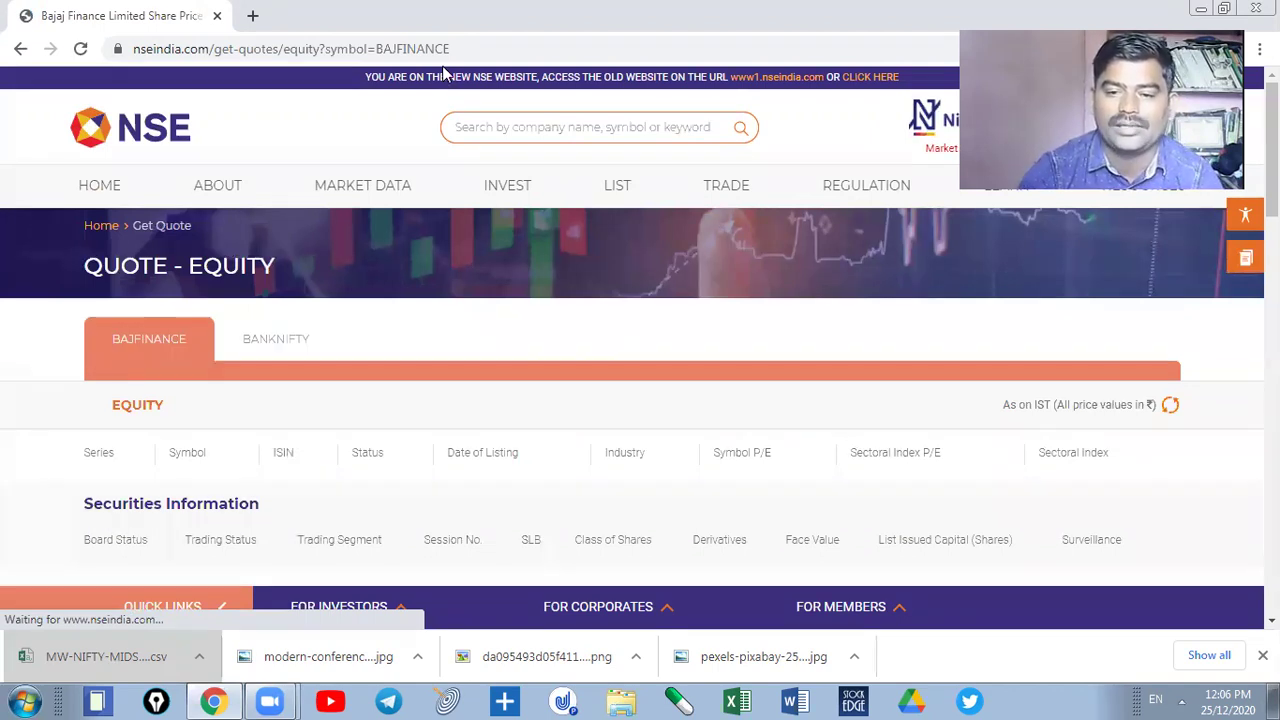
- Circle the site search box in red, point an arrow at it, handwrite TCS below and tick the box's end
drag(586, 40, 480, 80)
mouse_move(442, 275)
mouse_down()
mouse_move(548, 168)
mouse_move(552, 178)
mouse_up()
drag(547, 170, 548, 210)
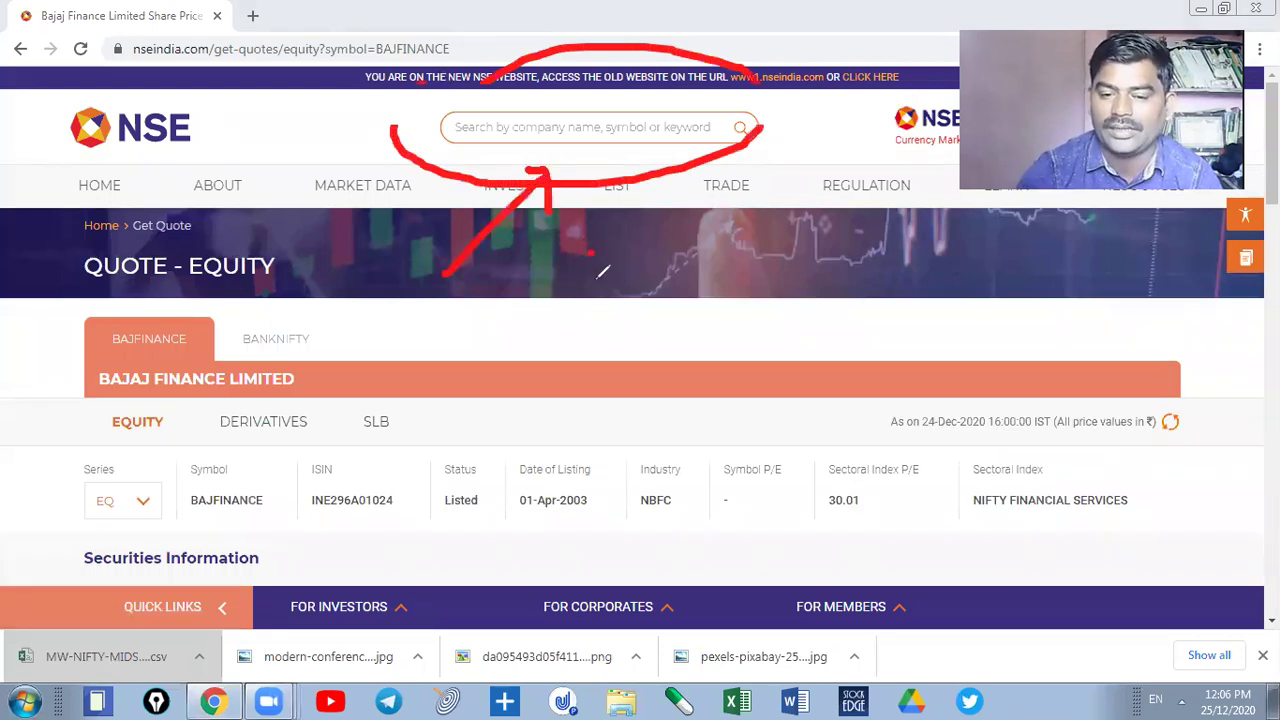
drag(576, 272, 606, 262)
drag(598, 256, 606, 300)
drag(650, 238, 632, 280)
drag(688, 236, 660, 286)
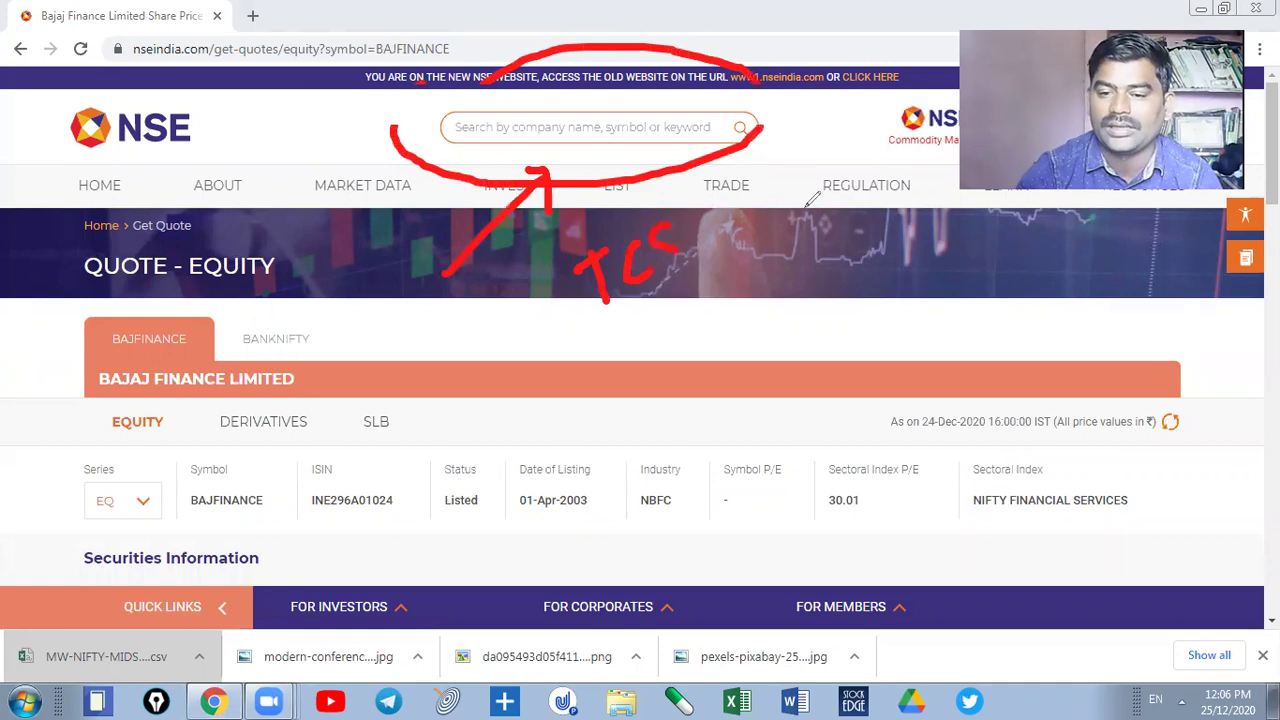
drag(758, 126, 766, 162)
- Handwrite Baj-Auto in red below TCS as another example of a searchable company
drag(602, 318, 612, 378)
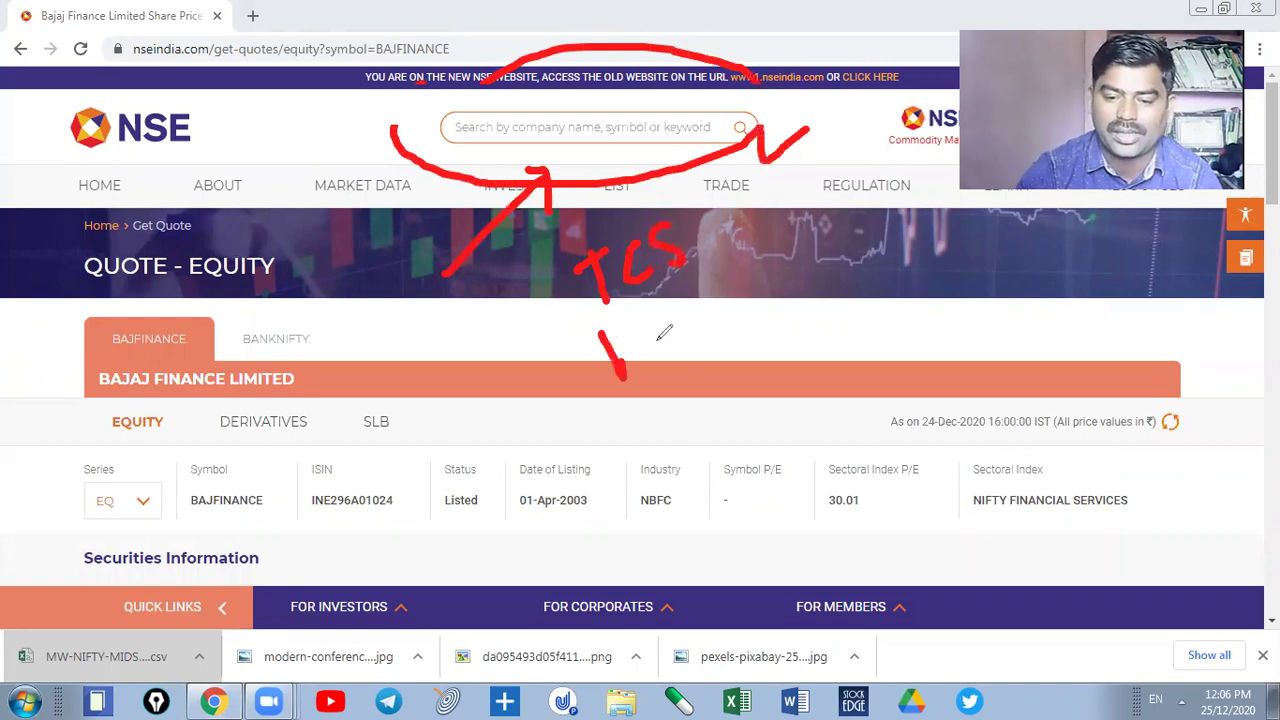
drag(606, 320, 640, 376)
drag(724, 322, 730, 368)
drag(778, 318, 760, 362)
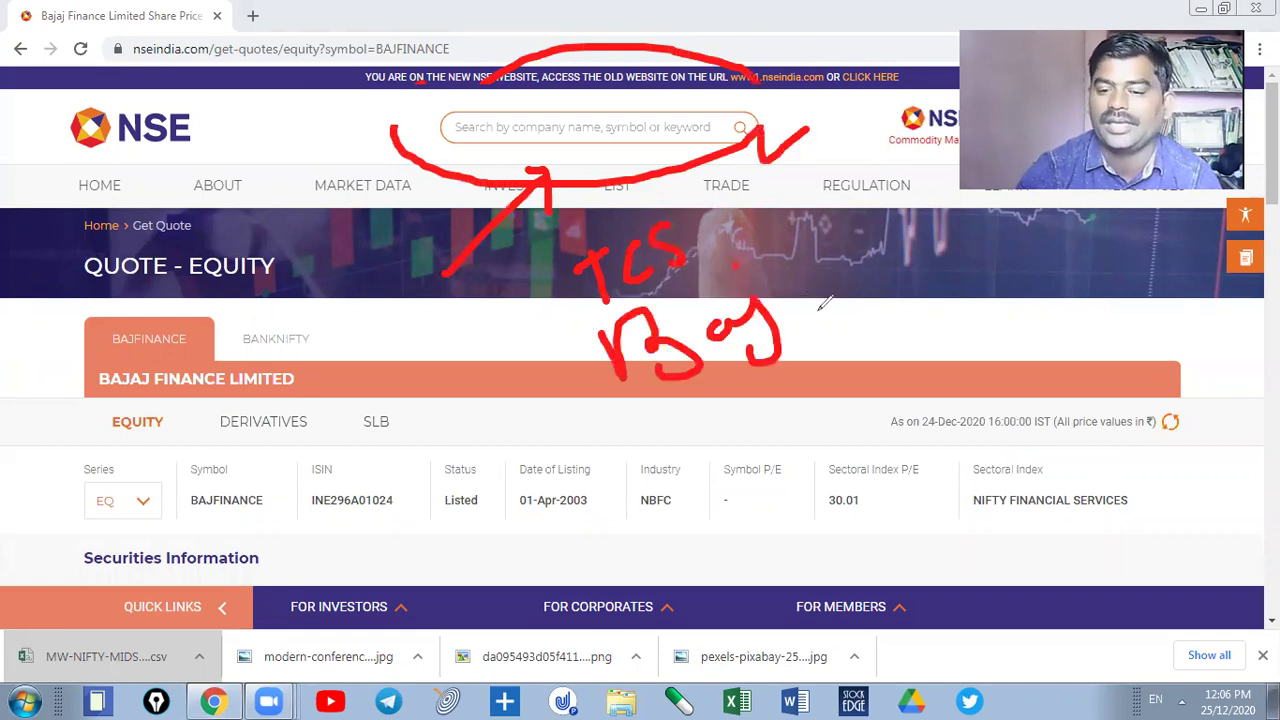
mouse_move(796, 310)
mouse_down()
mouse_move(822, 296)
mouse_move(882, 316)
mouse_move(958, 252)
mouse_up()
drag(970, 246, 986, 250)
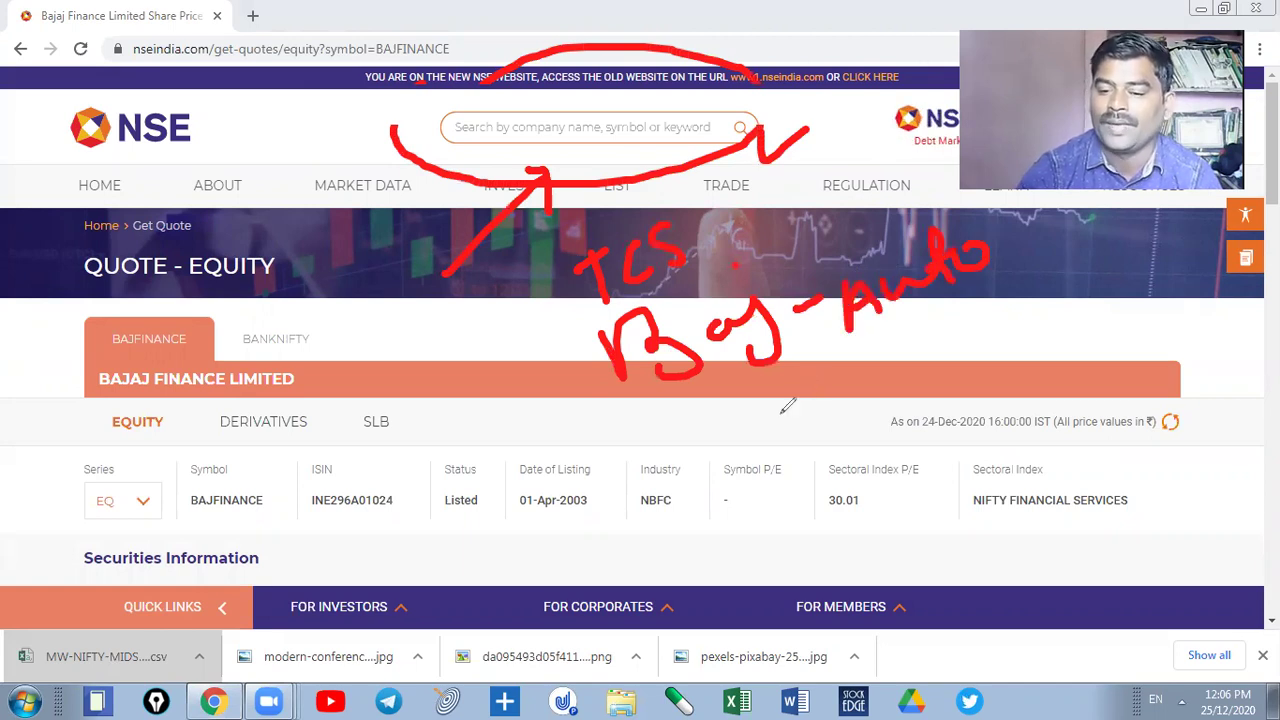
- Handwrite IGL and MGL in red as further examples, tick the search box and clear all the marks
mouse_move(762, 410)
mouse_down()
mouse_move(804, 401)
mouse_move(792, 438)
mouse_move(826, 428)
mouse_up()
drag(878, 360, 866, 405)
click(914, 478)
drag(890, 360, 930, 392)
drag(1016, 405, 1050, 472)
drag(1064, 394, 1128, 408)
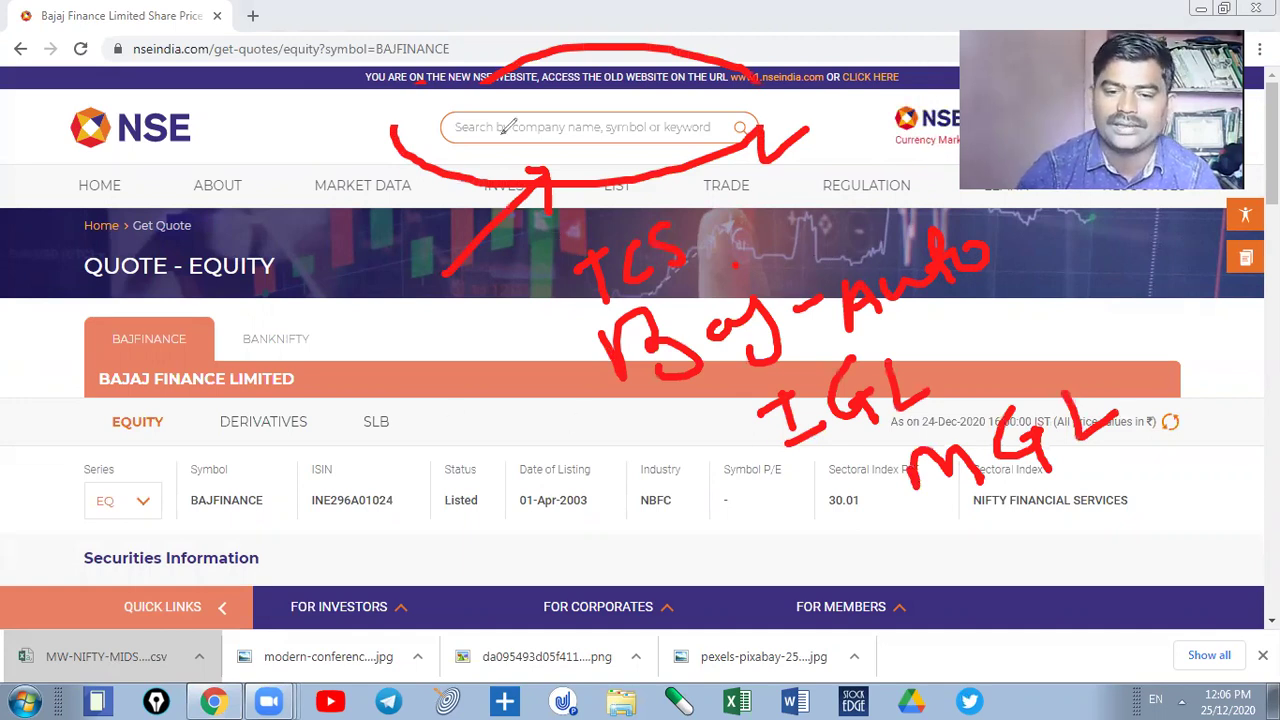
drag(484, 128, 574, 126)
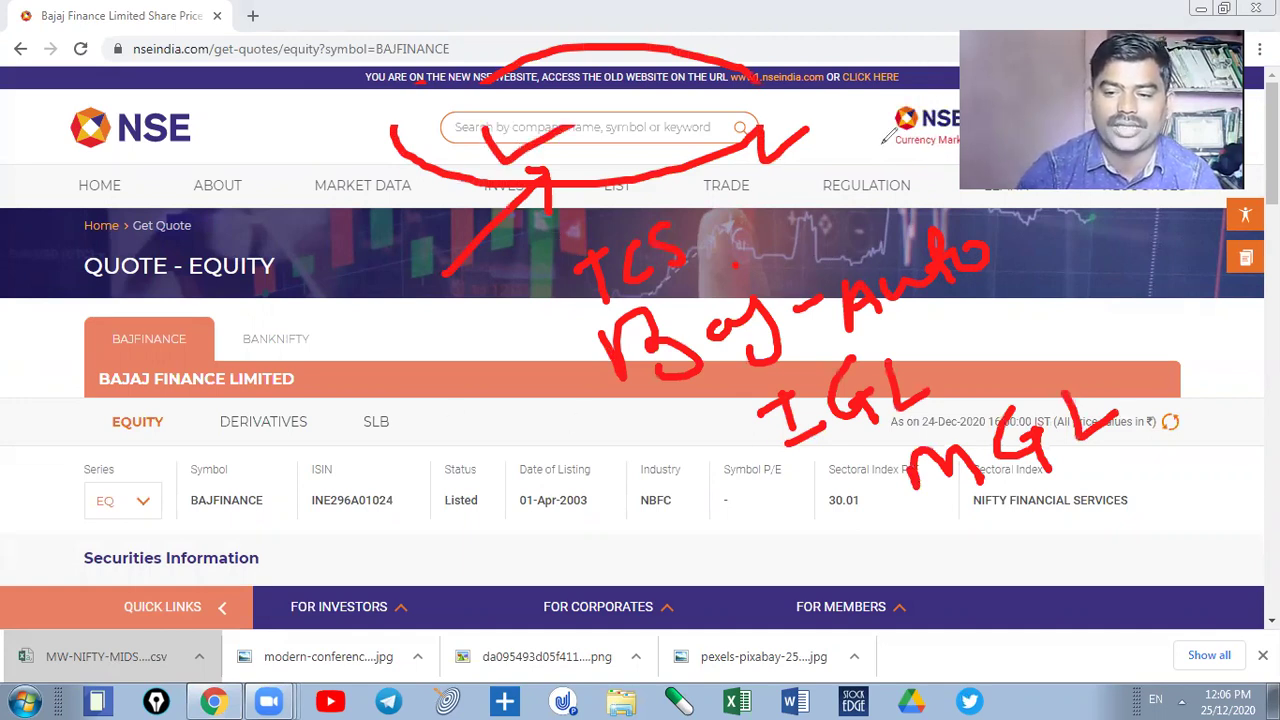
key(e)
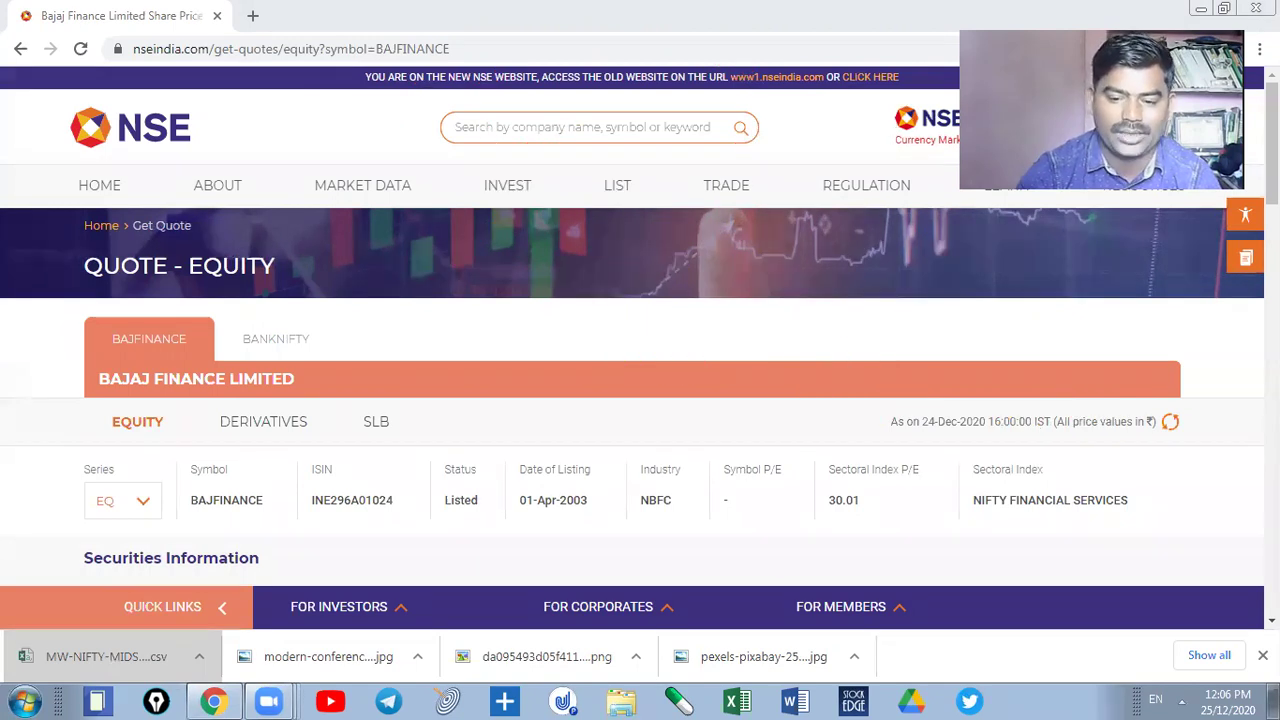
- On the Bajaj Finance quote, circle Equity and Derivatives in red, tick Series through Date of Listing, and underline the listing date
scroll(640, 400, down, 1)
scroll(640, 400, up, 1)
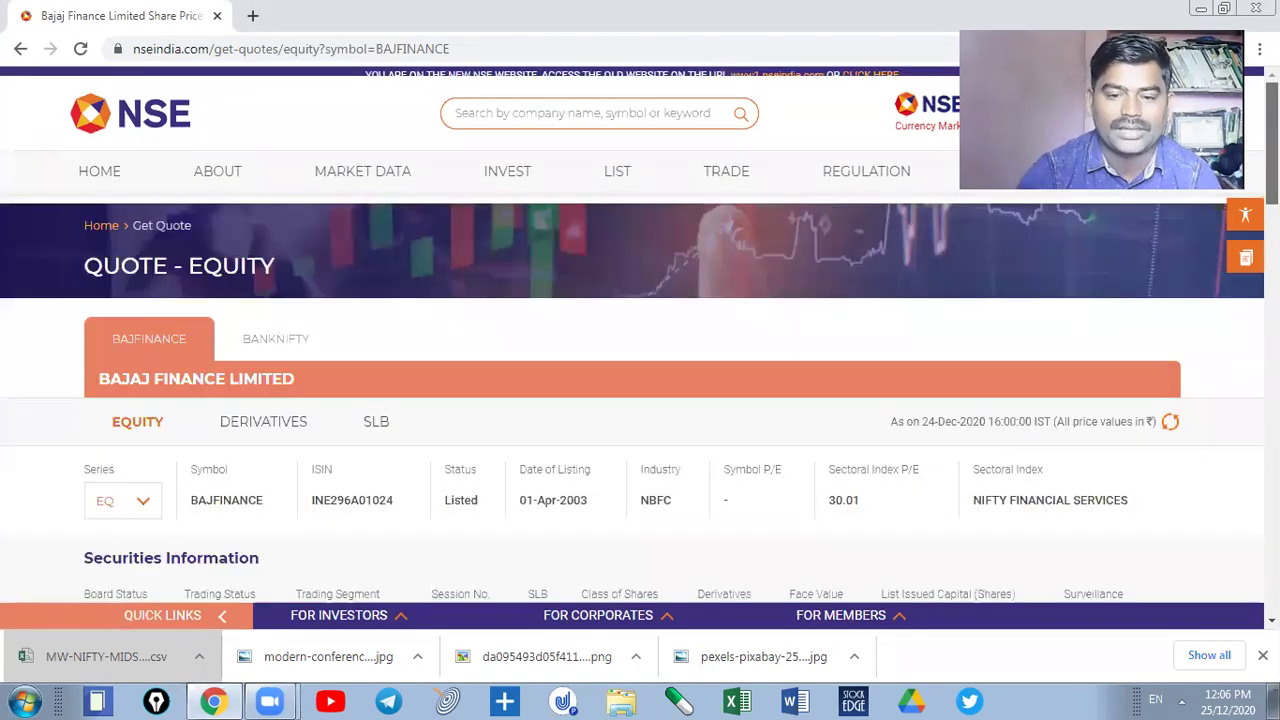
click(456, 127)
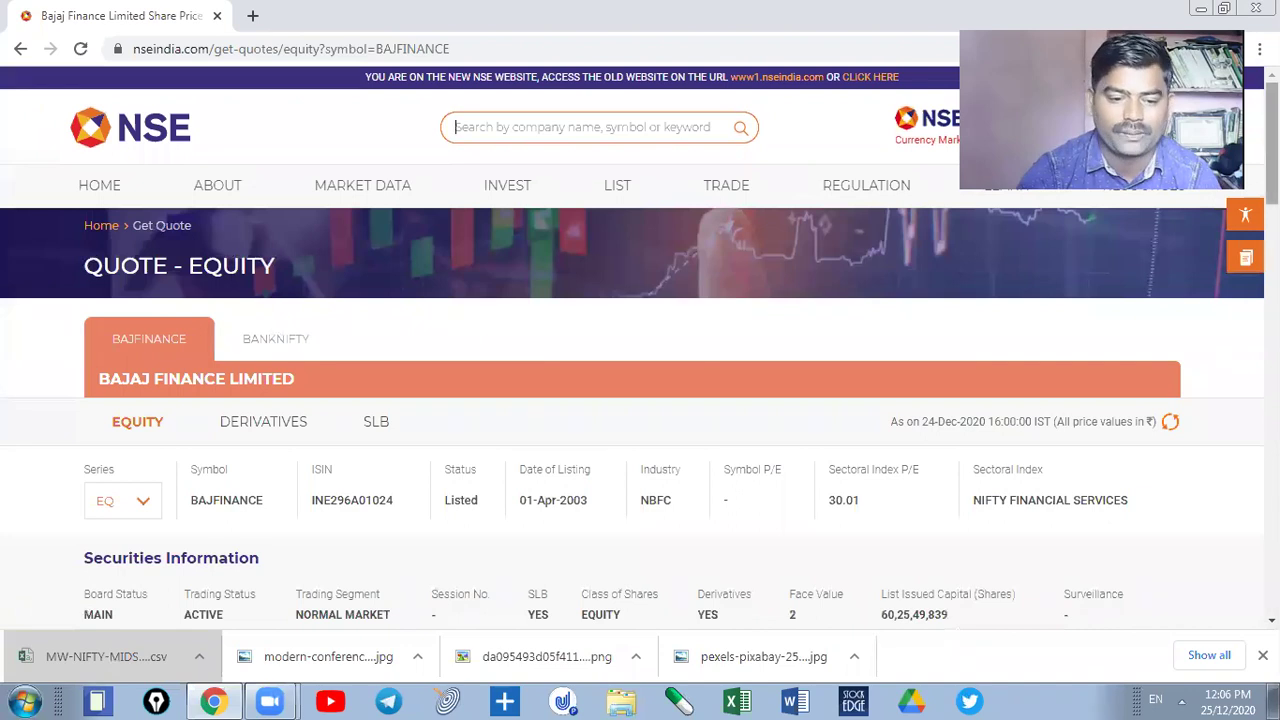
scroll(640, 400, down, 2)
scroll(640, 400, up, 2)
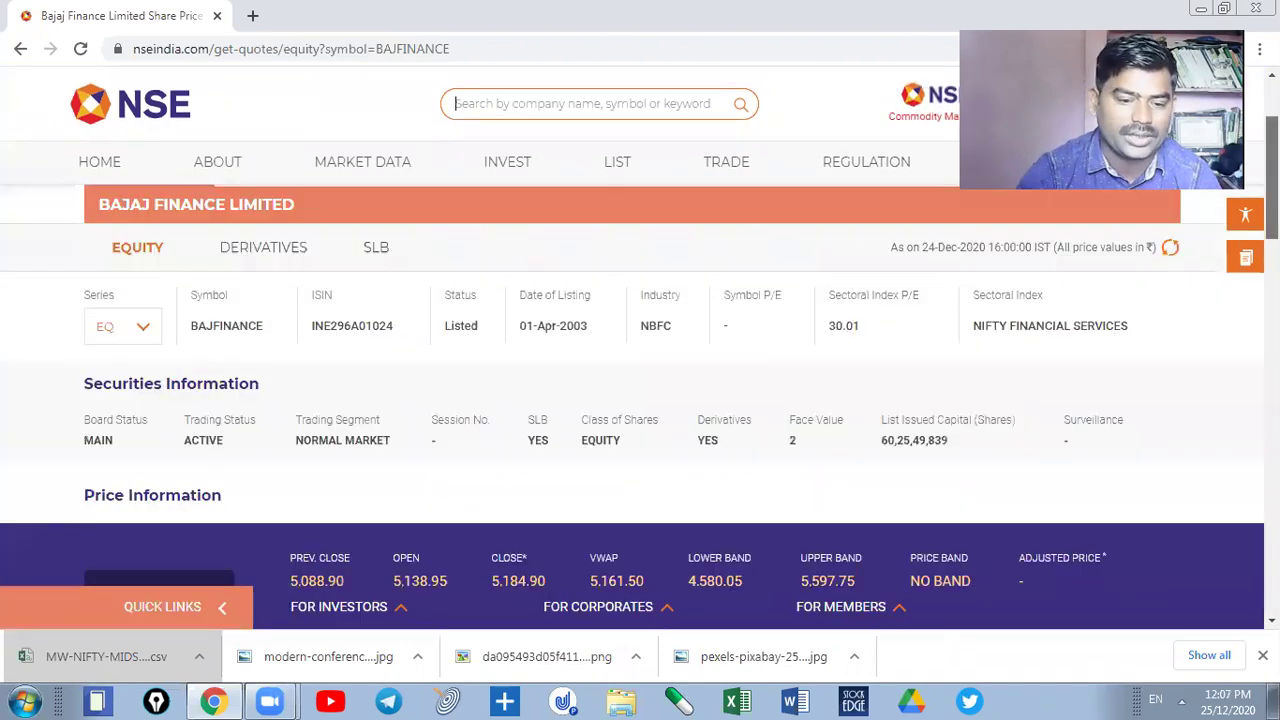
scroll(640, 400, down, 1)
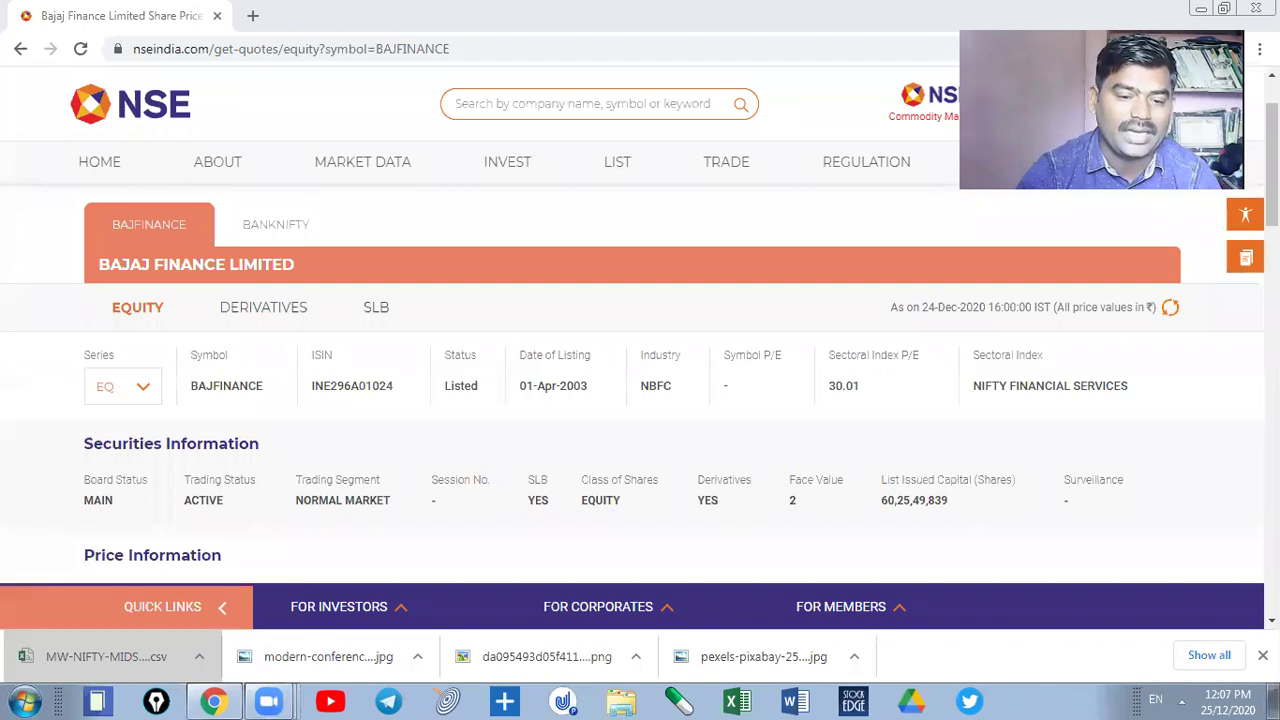
drag(150, 283, 160, 285)
drag(300, 270, 303, 262)
drag(51, 353, 101, 339)
drag(218, 357, 252, 348)
mouse_move(344, 350)
mouse_down()
mouse_move(509, 310)
mouse_move(560, 345)
mouse_move(601, 314)
mouse_up()
drag(518, 407, 578, 405)
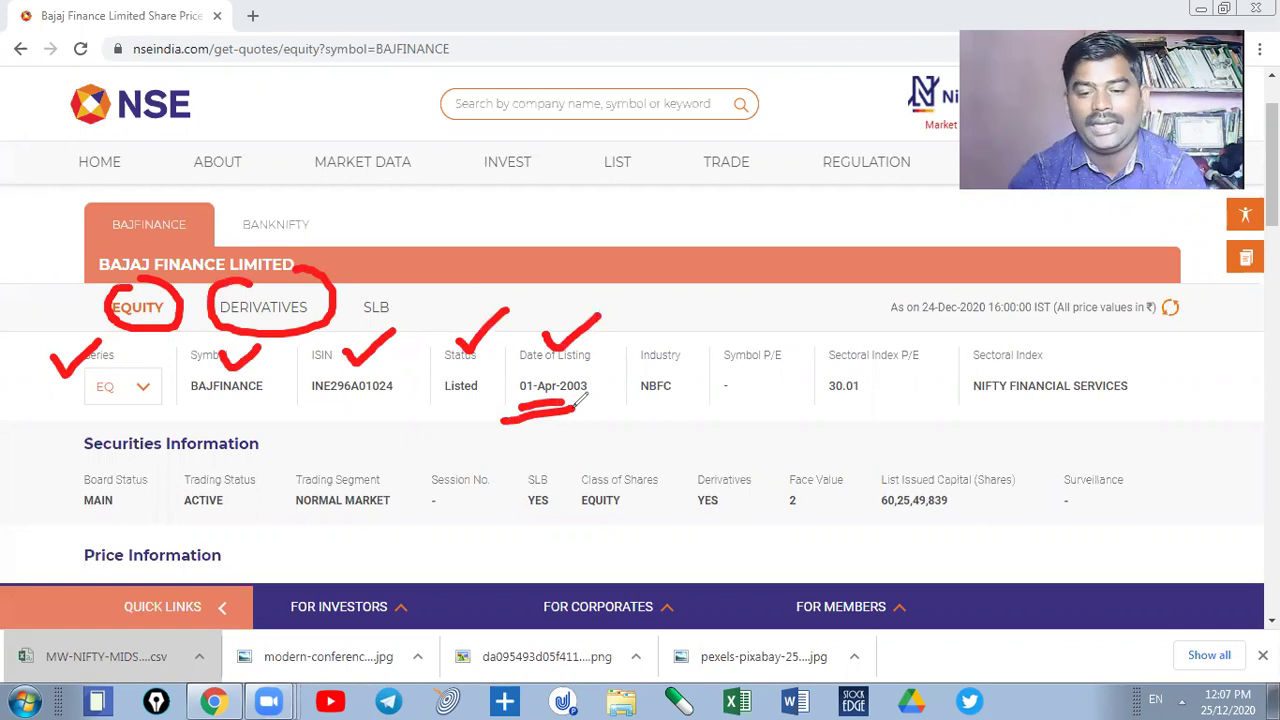
- Point red arrows at Industry and Sectoral Index P/E, underline NBFC, and handwrite PE below Symbol P/E
mouse_move(690, 250)
mouse_down()
mouse_move(676, 300)
mouse_move(702, 312)
mouse_up()
mouse_move(634, 408)
mouse_down()
mouse_move(684, 405)
mouse_move(638, 421)
mouse_up()
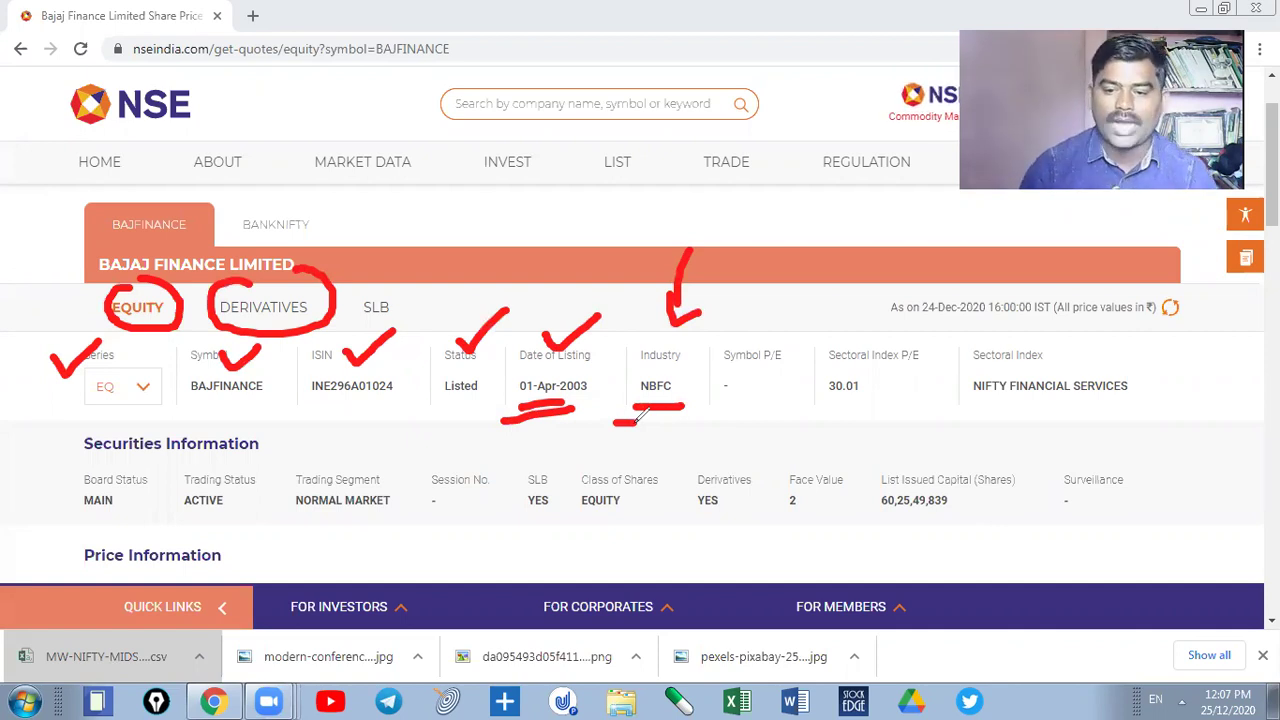
mouse_move(727, 386)
mouse_down()
mouse_move(740, 430)
mouse_move(752, 398)
mouse_move(738, 410)
mouse_move(786, 396)
mouse_up()
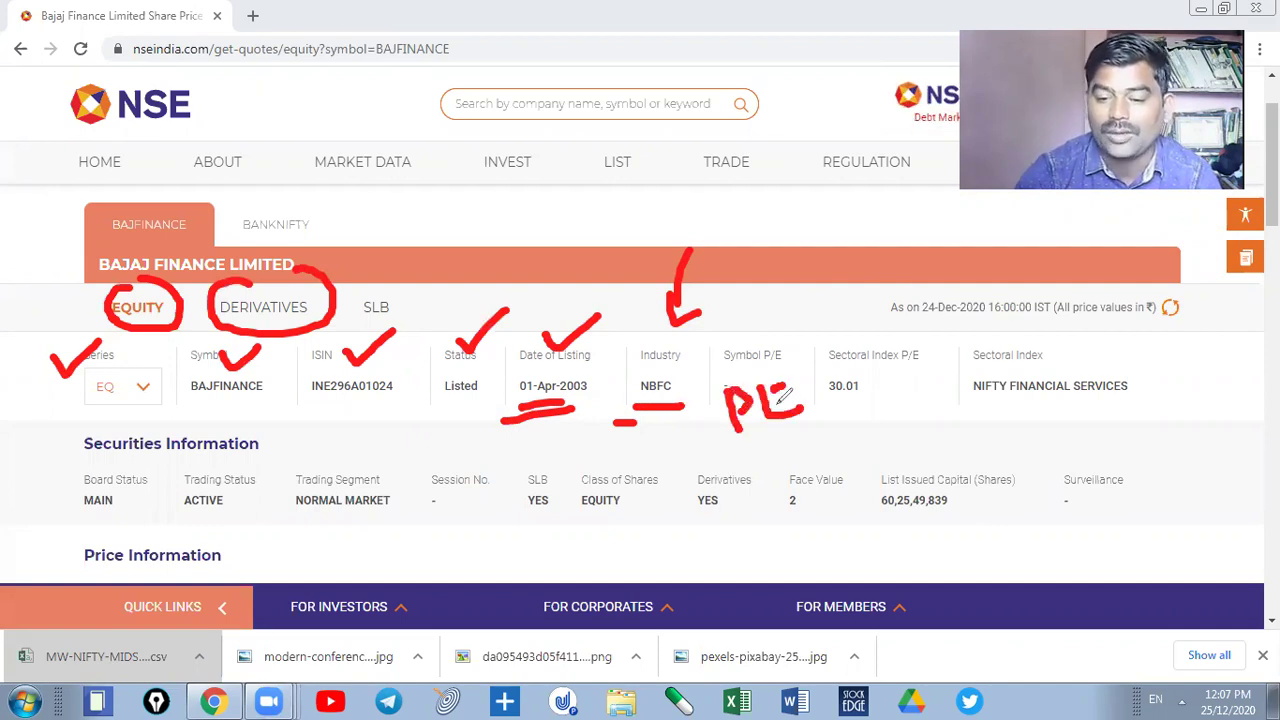
mouse_move(866, 278)
mouse_down()
mouse_move(861, 345)
mouse_move(886, 322)
mouse_up()
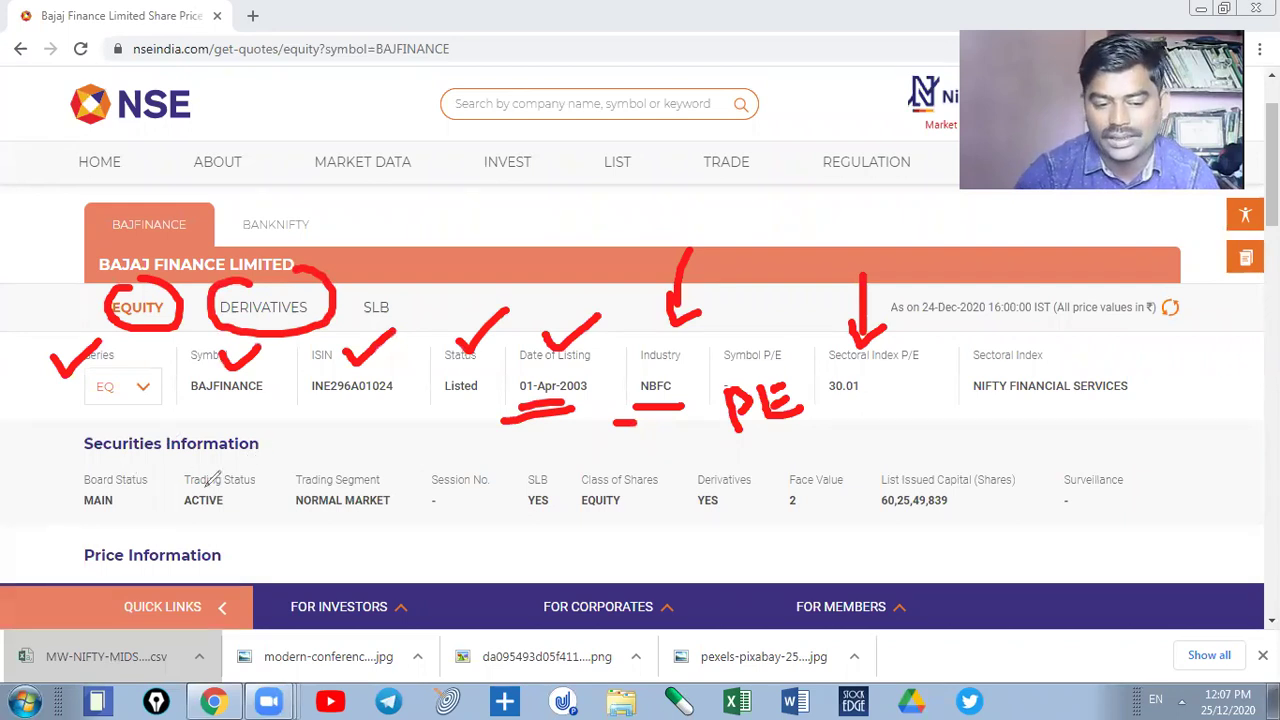
- In Securities Information, circle and tick the Trading Status in red and tick the Trading Segment
mouse_move(174, 478)
mouse_down()
mouse_move(205, 458)
mouse_move(178, 472)
mouse_up()
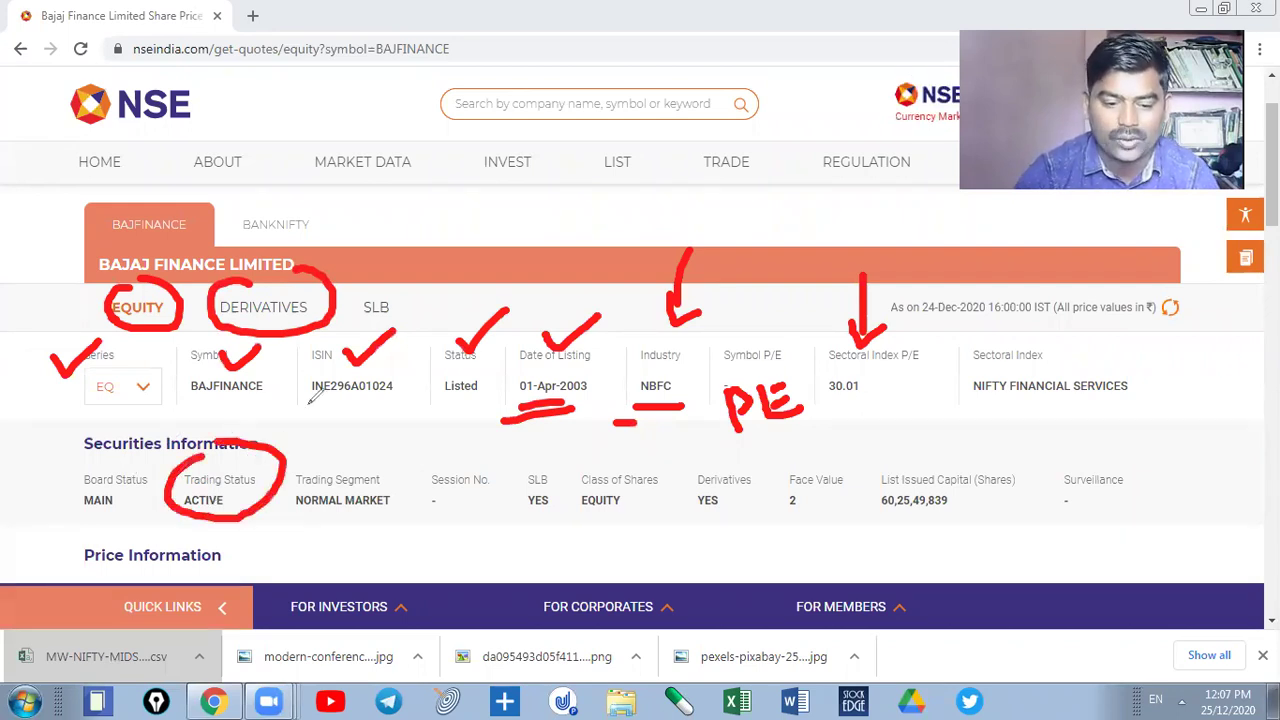
drag(312, 398, 240, 446)
drag(228, 438, 250, 447)
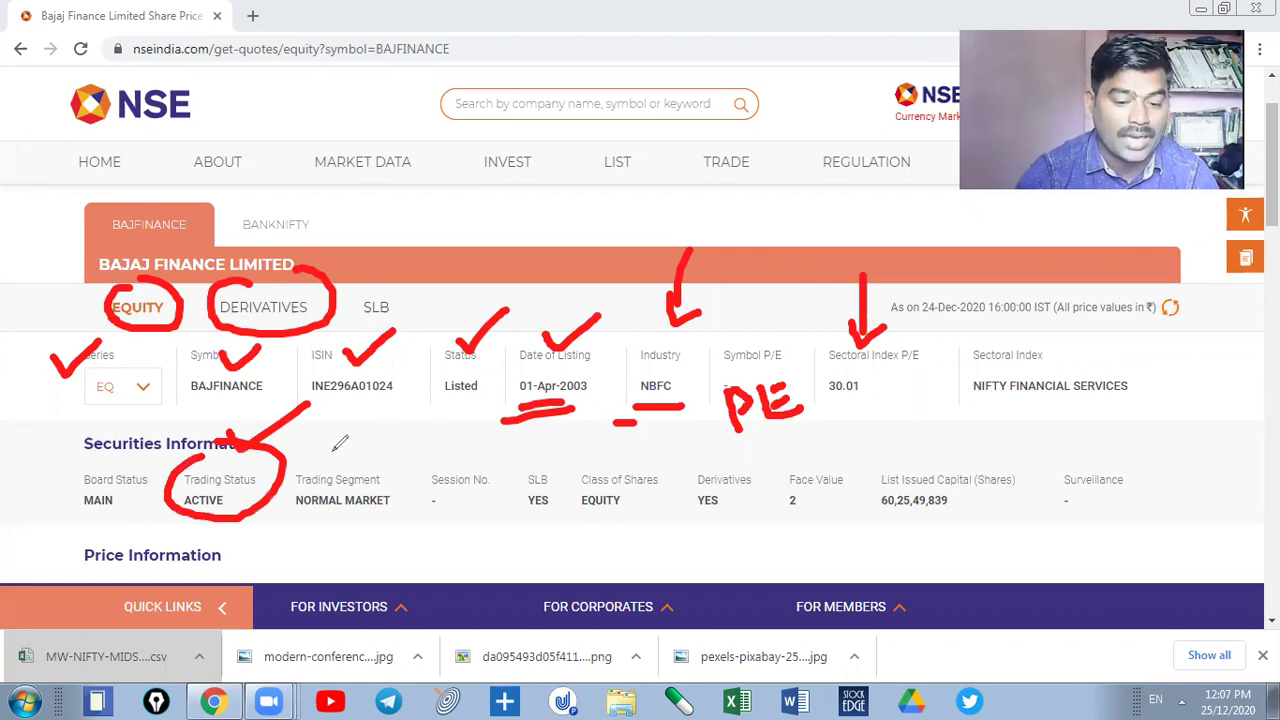
drag(332, 436, 432, 404)
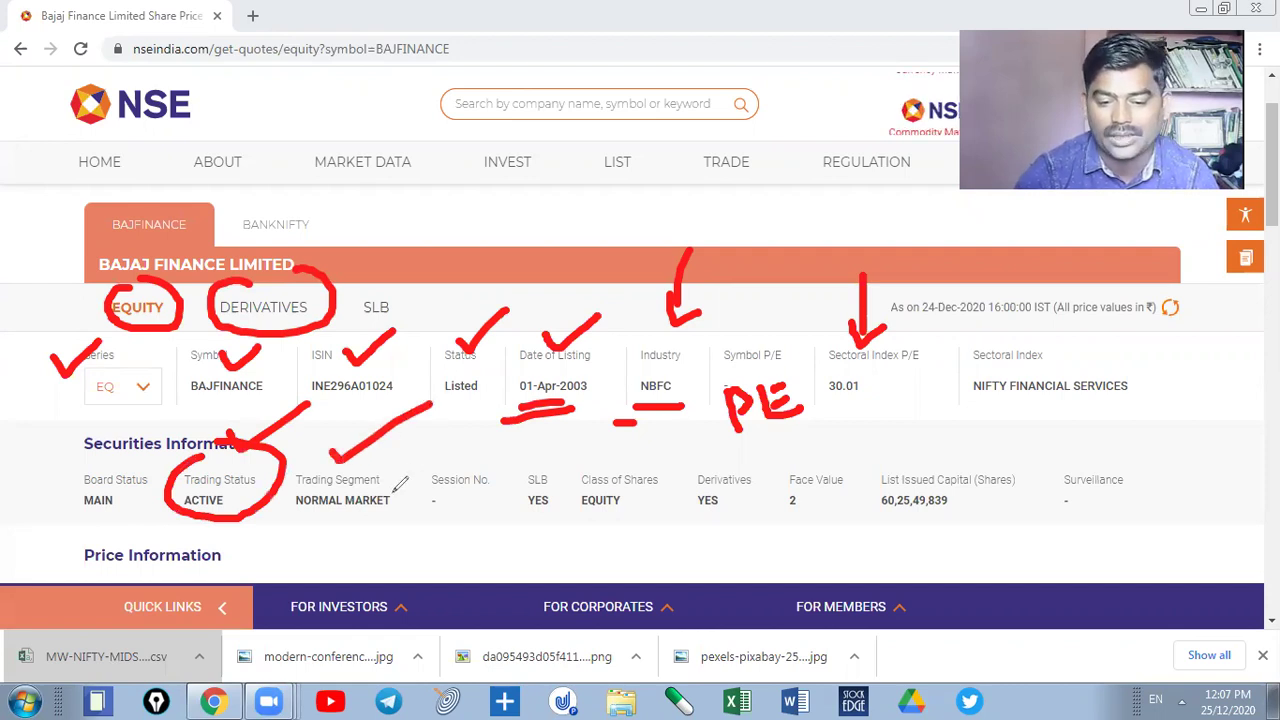
- Point a red arrow at SLB, circle the Derivatives YES value and Face Value, tick Face Value, and clear all the marks
drag(558, 428, 546, 466)
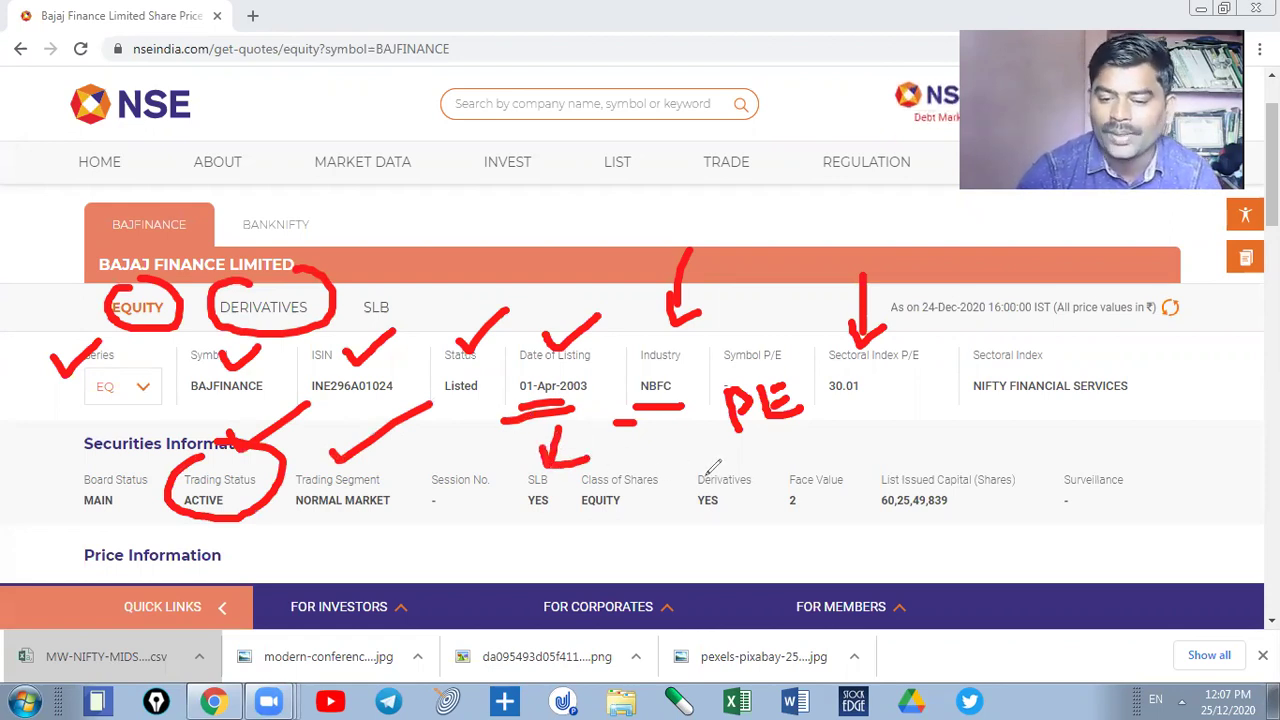
mouse_move(745, 472)
mouse_down()
mouse_move(698, 478)
mouse_move(752, 492)
mouse_move(732, 466)
mouse_up()
mouse_move(812, 450)
mouse_down()
mouse_move(775, 488)
mouse_move(860, 468)
mouse_move(805, 446)
mouse_up()
drag(746, 538, 772, 536)
drag(815, 493, 836, 484)
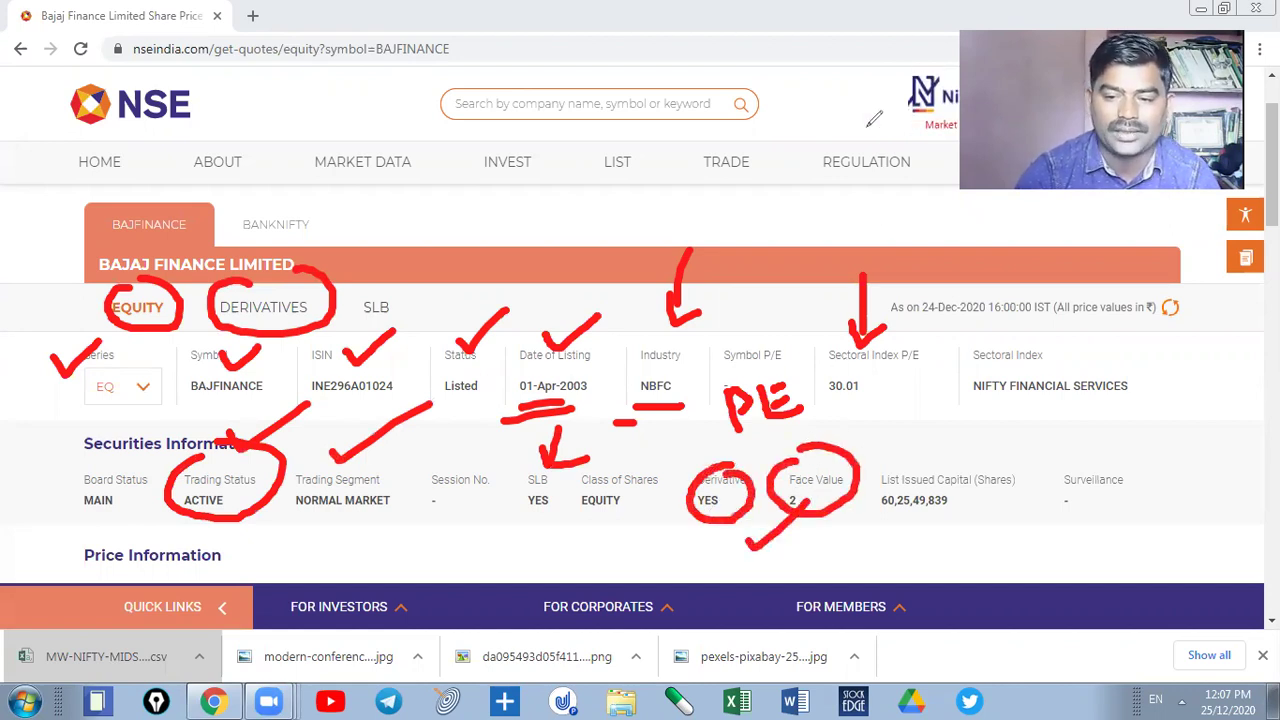
key(e)
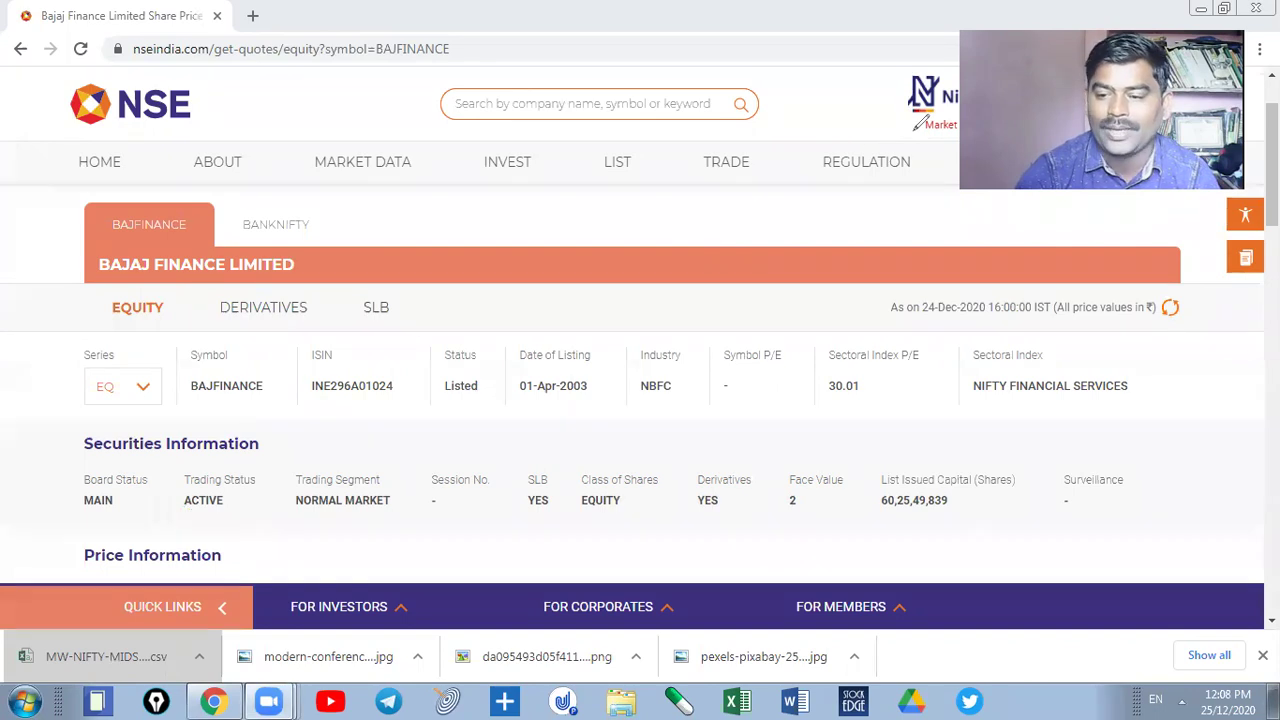
- Circle List Issued Capital (Shares) in red, handwrite 98+ below it and draw an arrow pointing to the number
scroll(918, 122, down, 1)
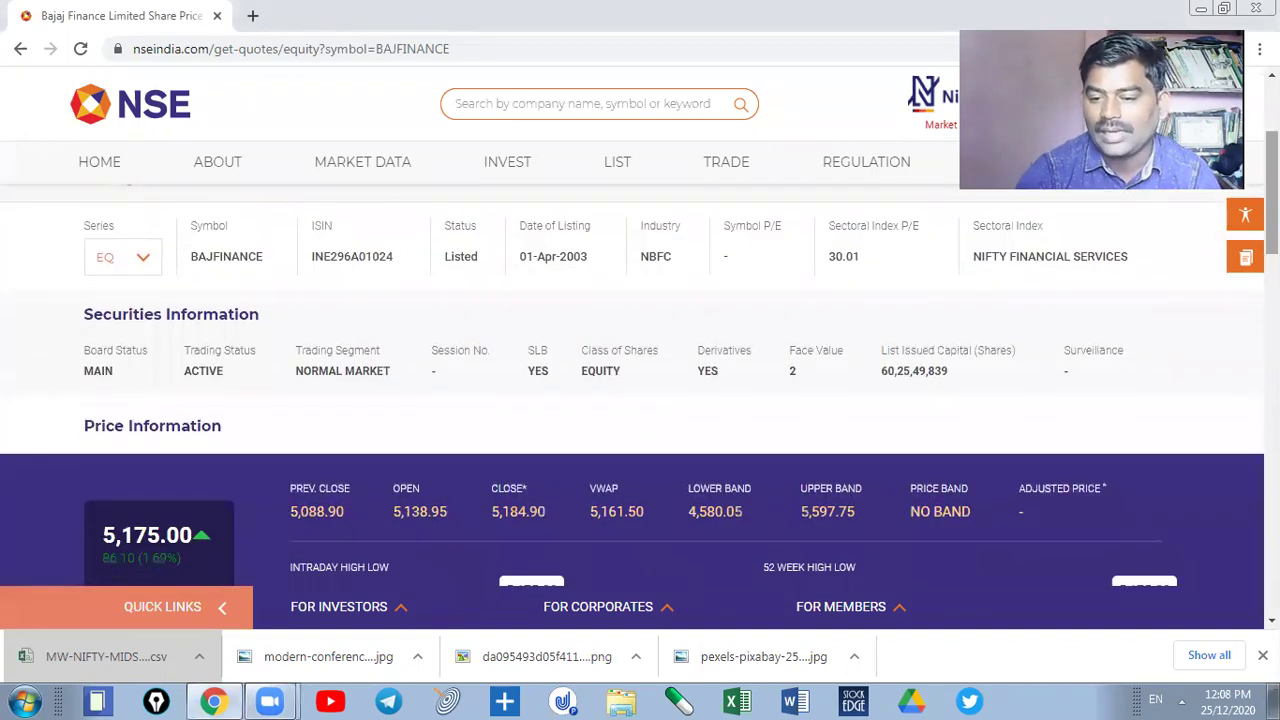
double_click(1005, 357)
click(705, 100)
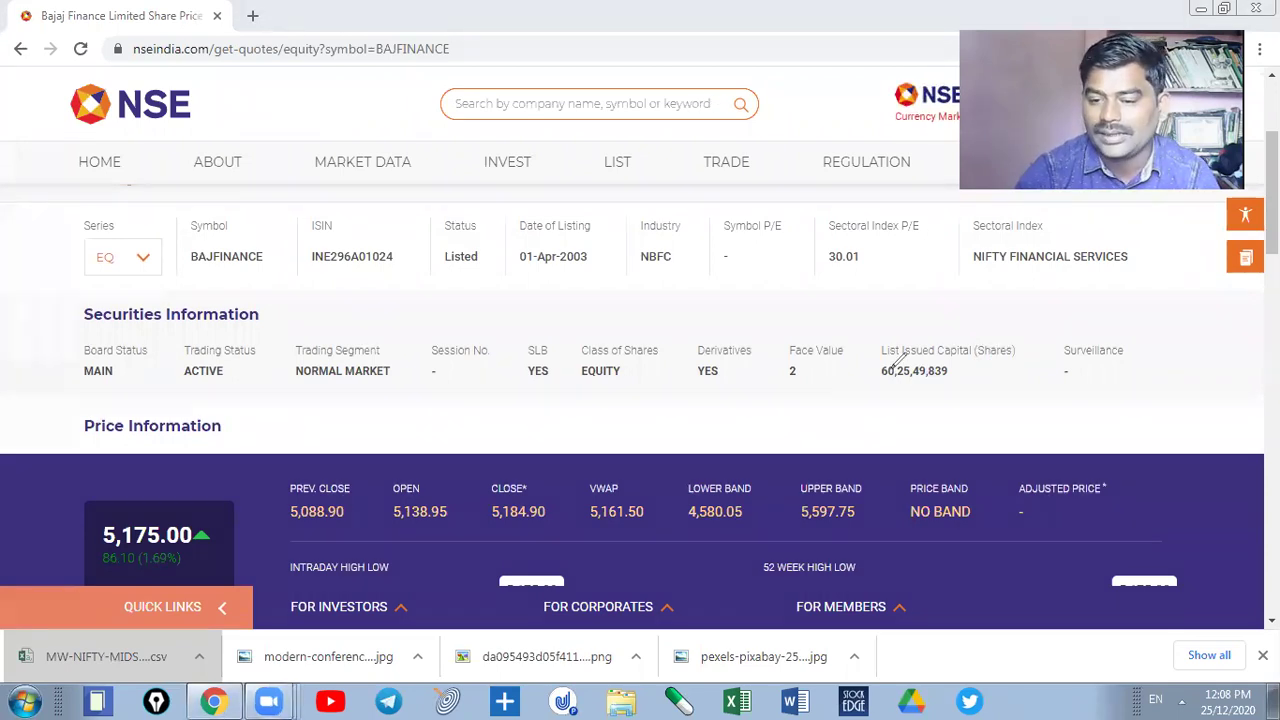
drag(864, 404, 1036, 395)
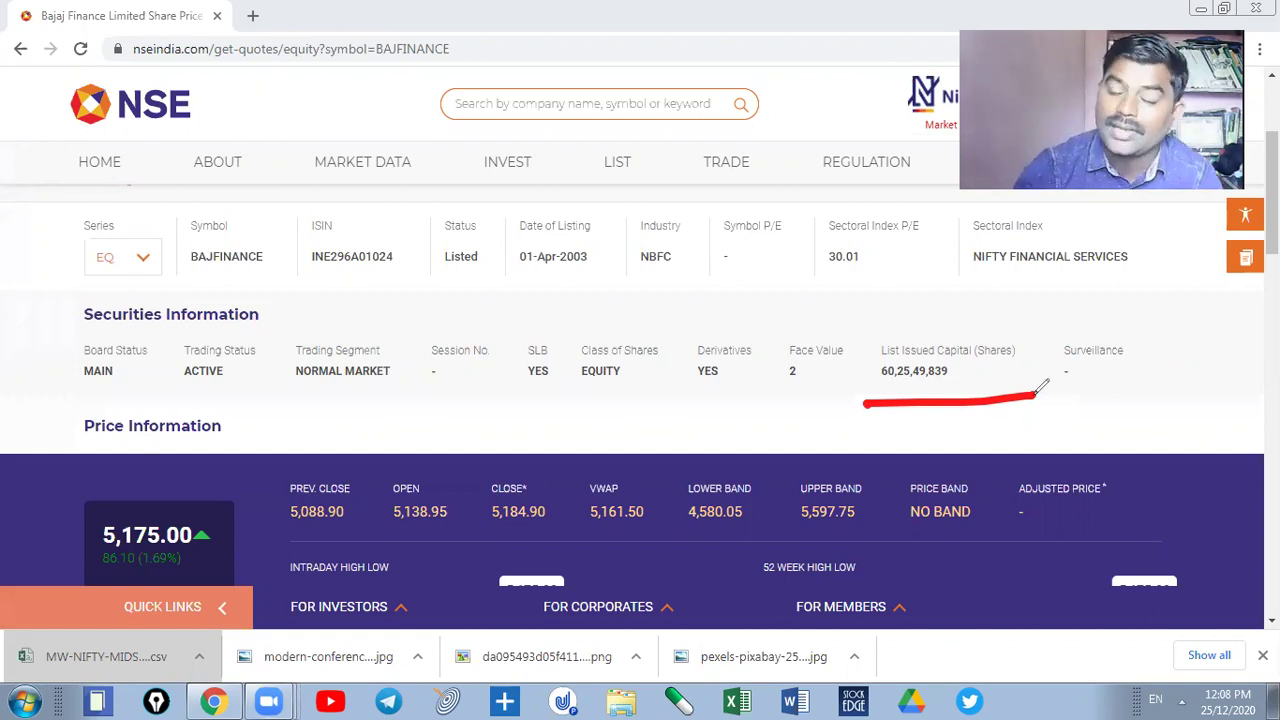
mouse_move(891, 327)
mouse_down()
mouse_move(918, 380)
mouse_move(944, 318)
mouse_move(860, 326)
mouse_move(1000, 393)
mouse_move(884, 312)
mouse_move(868, 340)
mouse_up()
mouse_move(1018, 414)
mouse_down()
mouse_move(1005, 470)
mouse_move(1056, 399)
mouse_up()
mouse_move(1088, 446)
mouse_down()
mouse_move(1060, 402)
mouse_move(1118, 432)
mouse_move(1151, 398)
mouse_up()
mouse_move(808, 484)
mouse_down()
mouse_move(935, 457)
mouse_move(906, 477)
mouse_up()
- Handwrite MF/Insurance in red across Securities Information and FII beneath it as shareholder categories
mouse_move(398, 412)
mouse_down()
mouse_move(466, 392)
mouse_move(512, 345)
mouse_move(565, 340)
mouse_up()
drag(505, 368, 545, 362)
drag(598, 412, 575, 290)
mouse_move(598, 303)
mouse_down()
mouse_move(605, 315)
mouse_move(642, 296)
mouse_move(634, 366)
mouse_move(690, 292)
mouse_move(700, 338)
mouse_move(786, 284)
mouse_move(818, 280)
mouse_move(830, 252)
mouse_move(958, 213)
mouse_up()
drag(556, 434, 618, 508)
drag(572, 444, 642, 400)
mouse_move(608, 460)
mouse_down()
mouse_move(678, 420)
mouse_move(682, 452)
mouse_move(726, 382)
mouse_up()
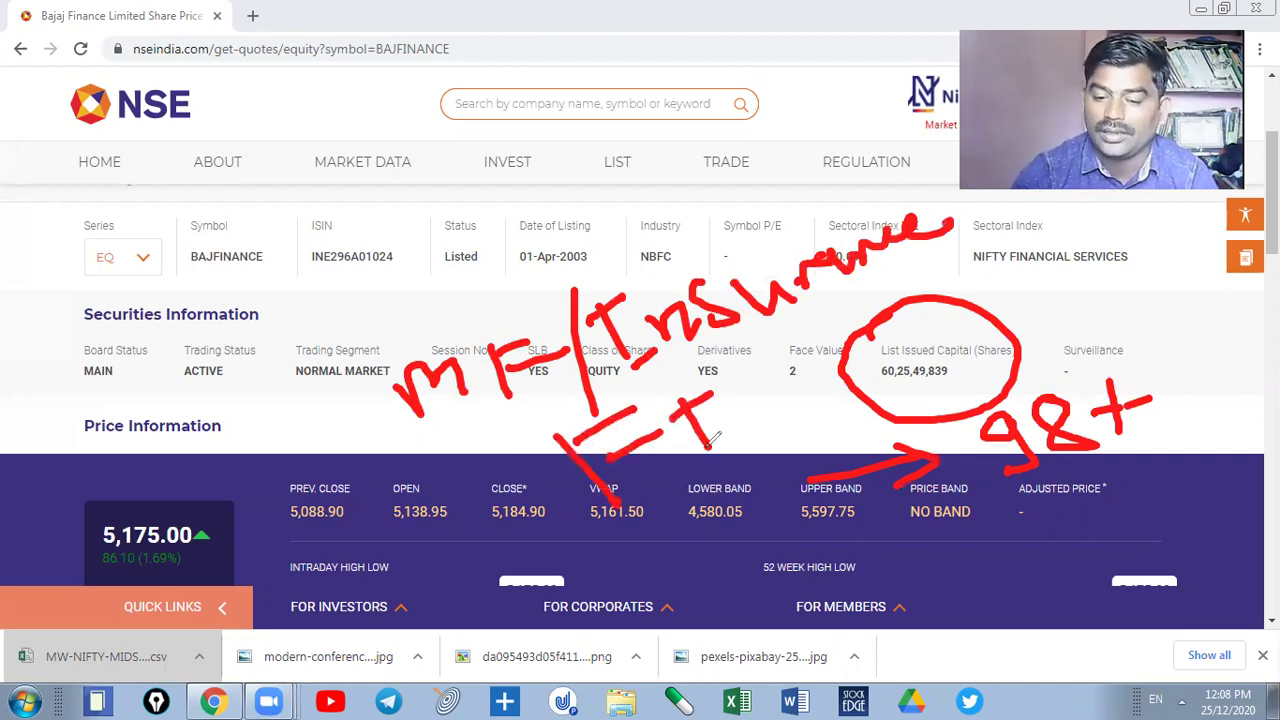
drag(706, 446, 780, 412)
mouse_move(760, 370)
mouse_down()
mouse_move(765, 425)
mouse_move(762, 366)
mouse_up()
drag(748, 426, 802, 404)
- Handwrite DII and Promo in red above MF/Insurance, and clear all the marks
drag(411, 288, 418, 326)
mouse_move(414, 272)
mouse_down()
mouse_move(440, 312)
mouse_move(514, 212)
mouse_up()
drag(490, 302, 566, 250)
click(550, 207)
mouse_move(550, 207)
mouse_down()
mouse_move(568, 258)
mouse_move(586, 252)
mouse_up()
drag(564, 220, 640, 212)
mouse_move(235, 183)
mouse_down()
mouse_move(288, 288)
mouse_move(248, 216)
mouse_move(328, 204)
mouse_up()
mouse_move(352, 186)
mouse_down()
mouse_move(408, 186)
mouse_move(480, 140)
mouse_up()
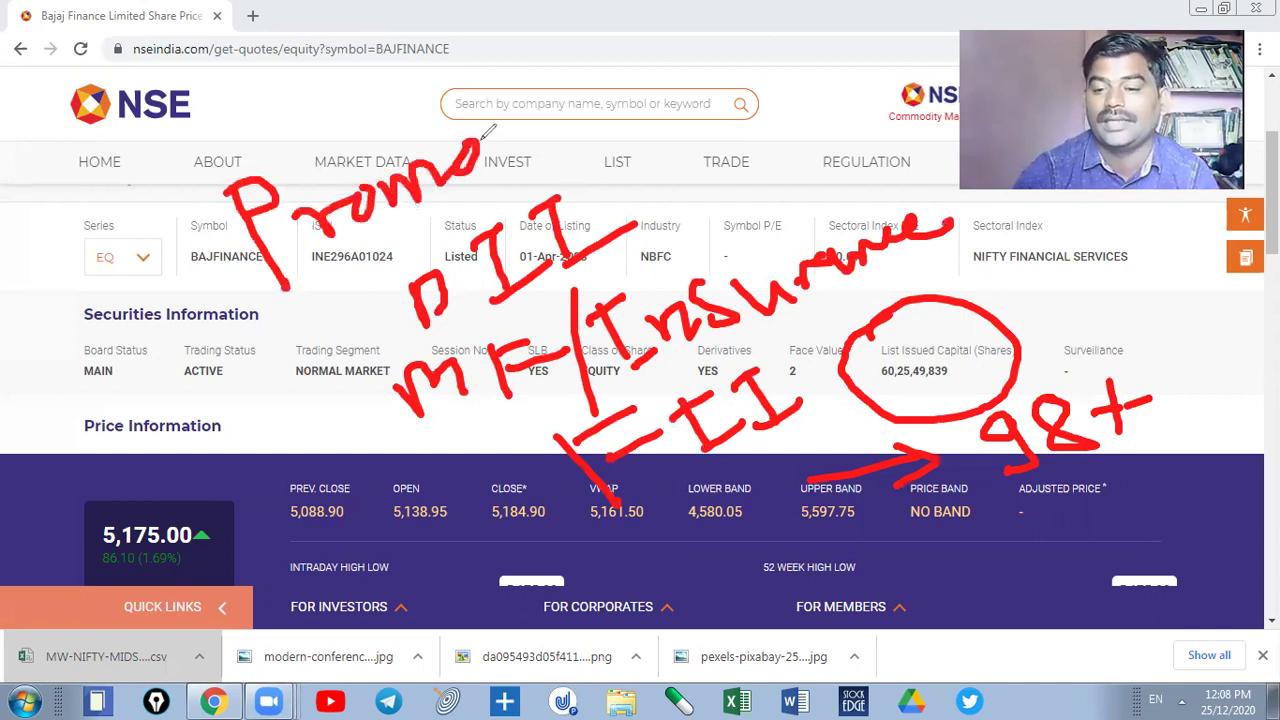
key(e)
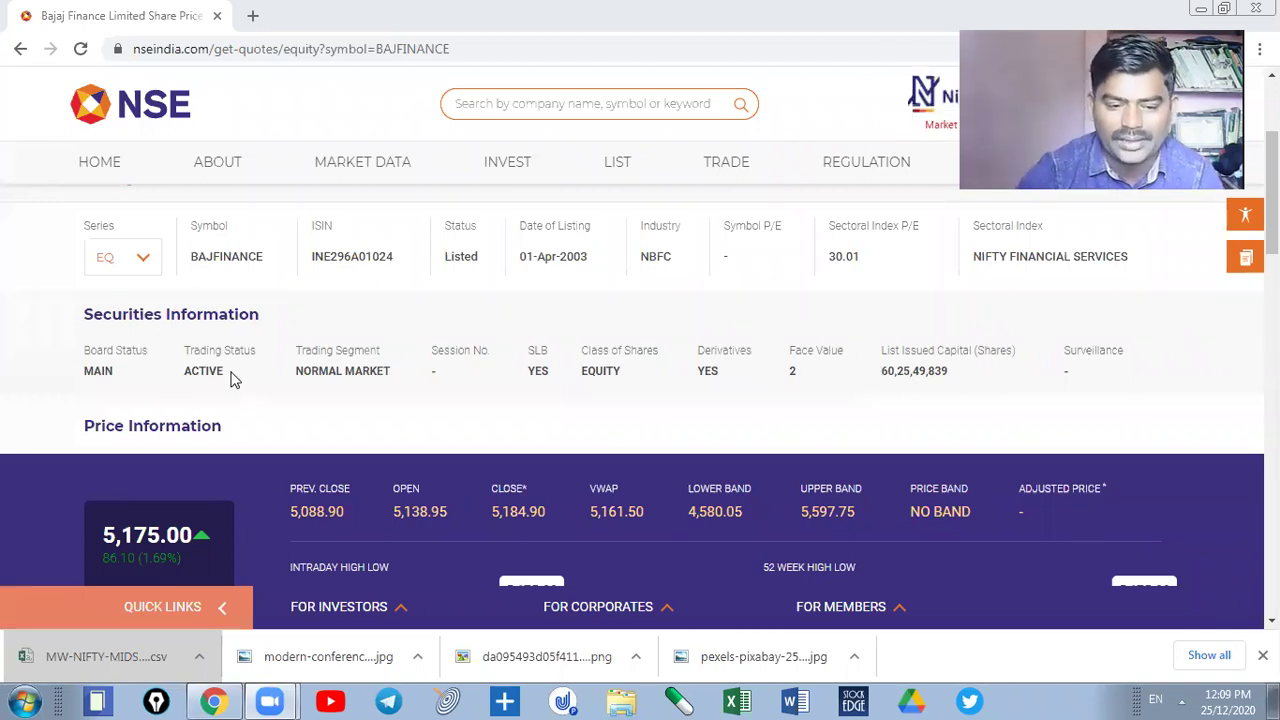
- In Price Information, highlight the Lower Band, Upper Band and Price Band values one after another
scroll(710, 362, down, 3)
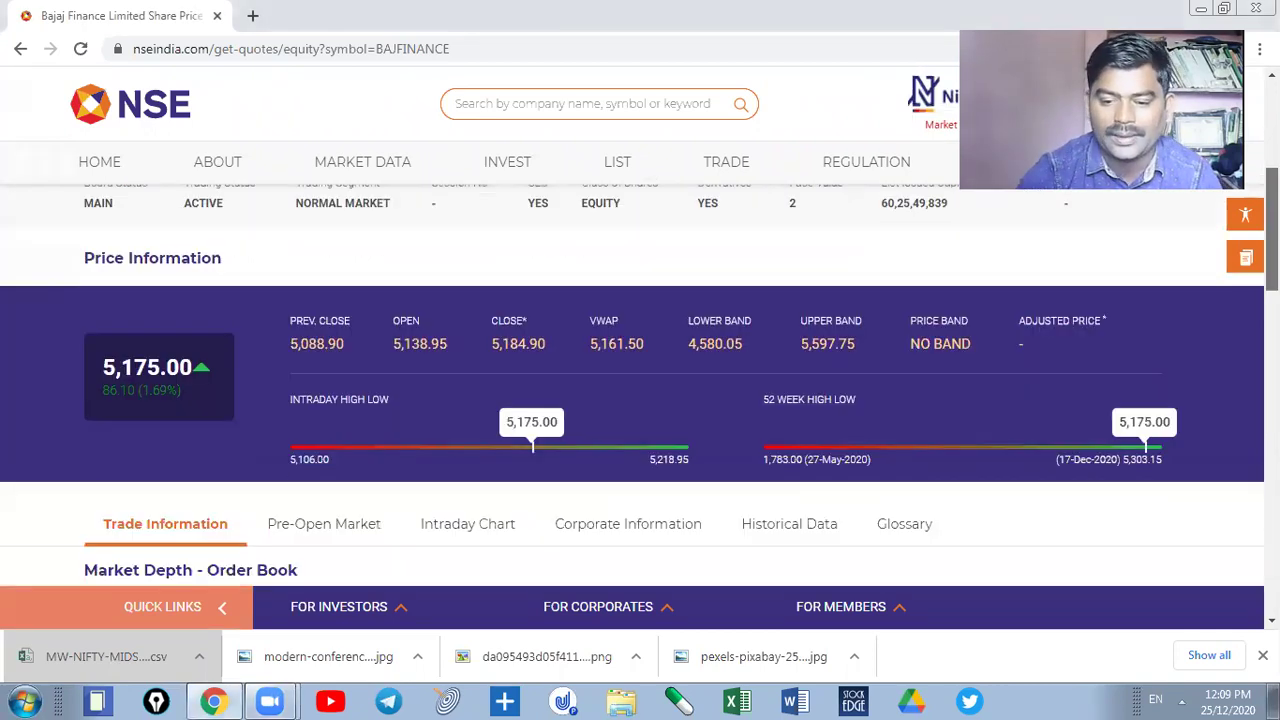
scroll(640, 400, up, 1)
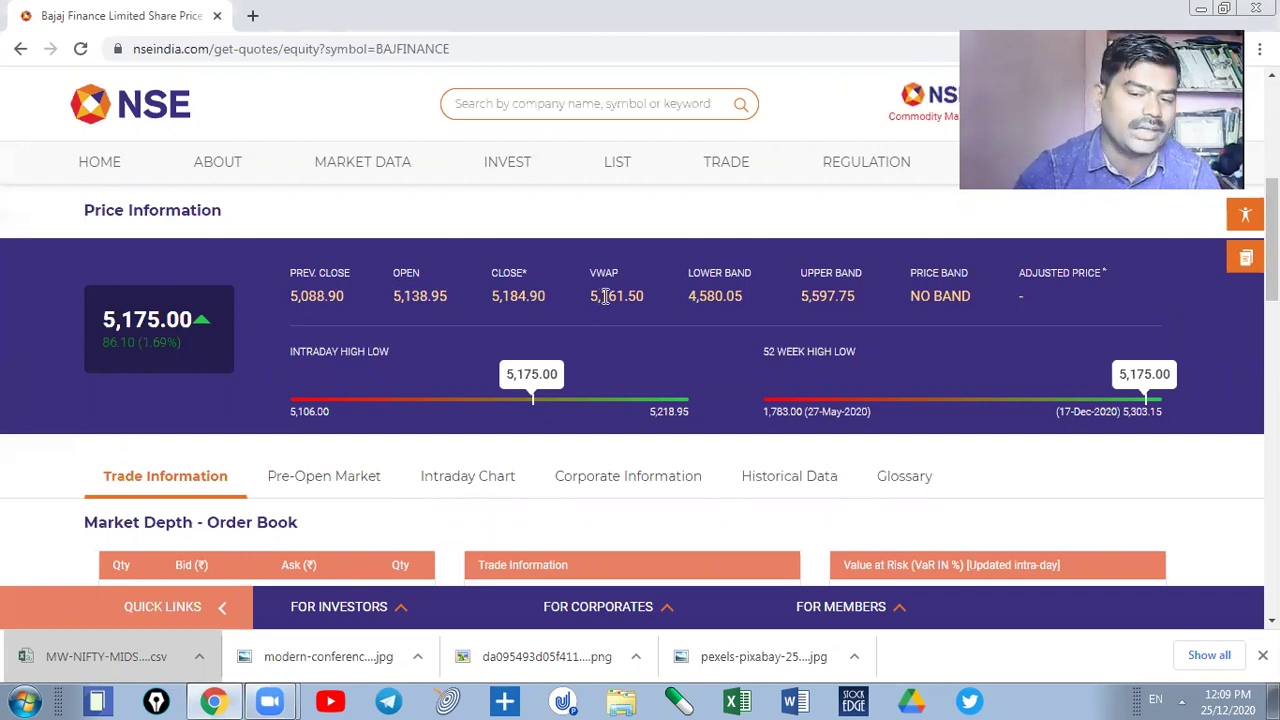
double_click(718, 292)
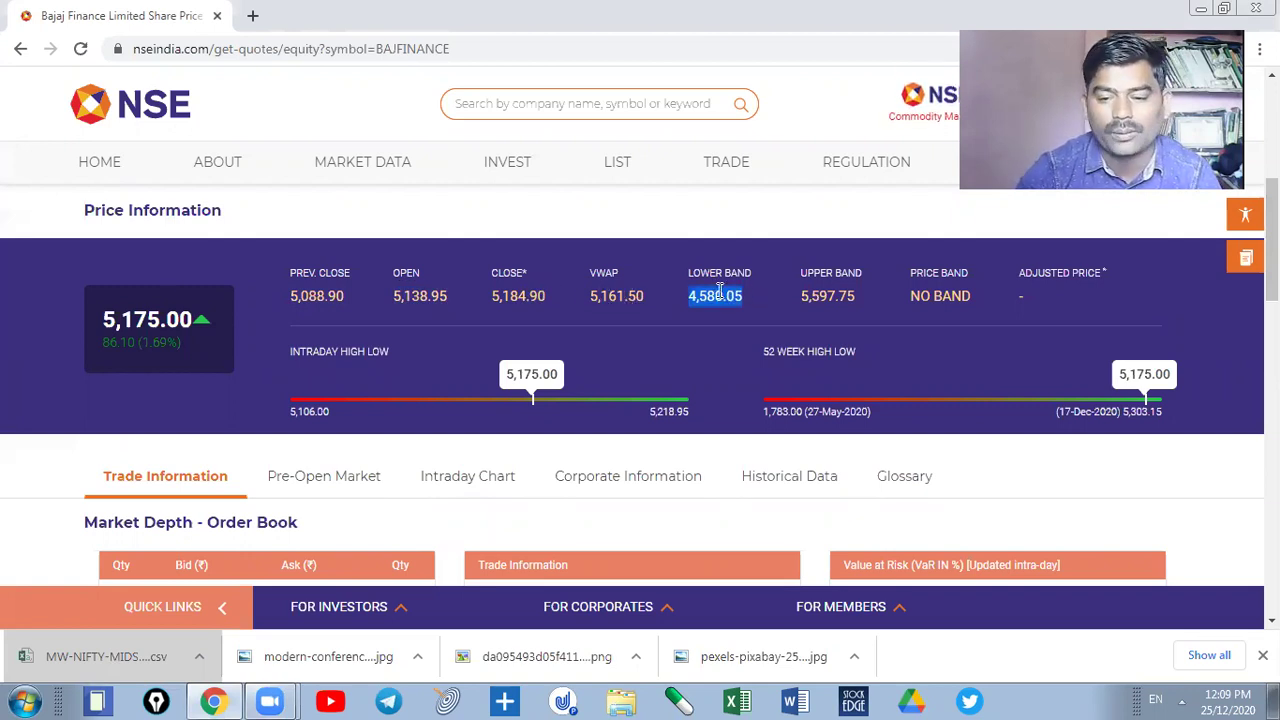
double_click(819, 293)
double_click(948, 293)
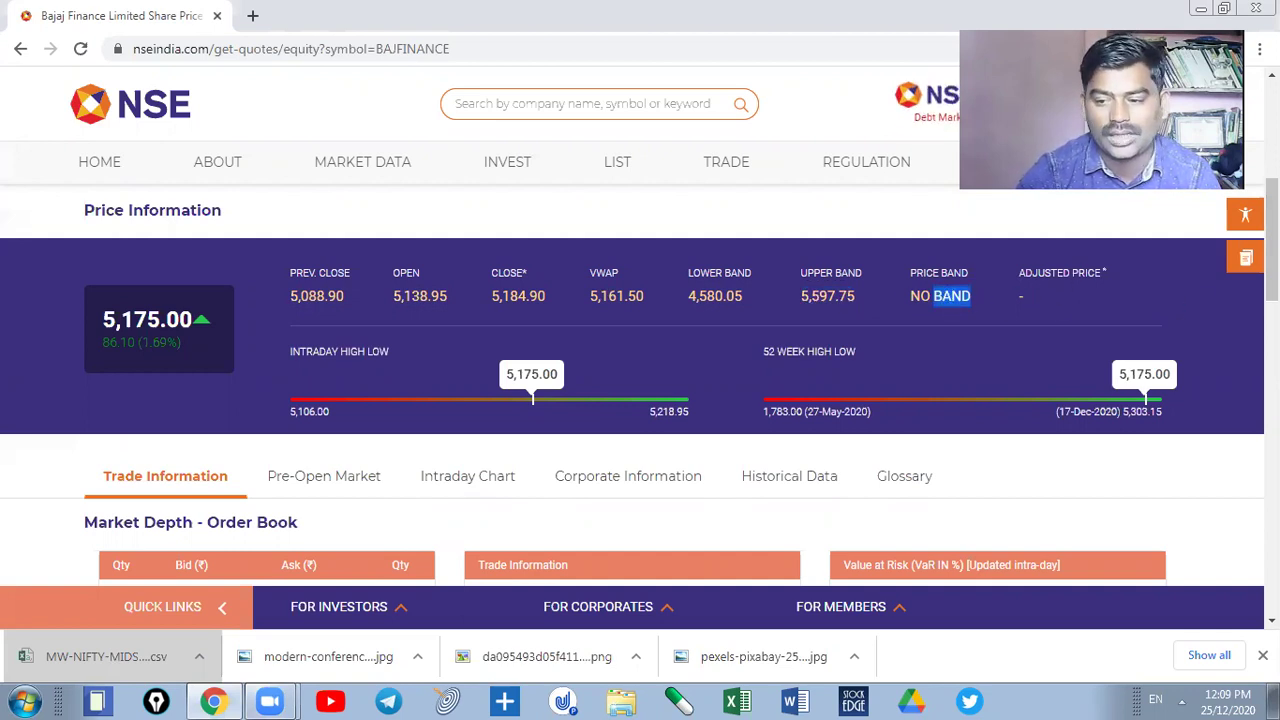
- In Trade Information, highlight the Traded Volume (Shares) label and the Total Market Cap value
scroll(1083, 293, down, 2)
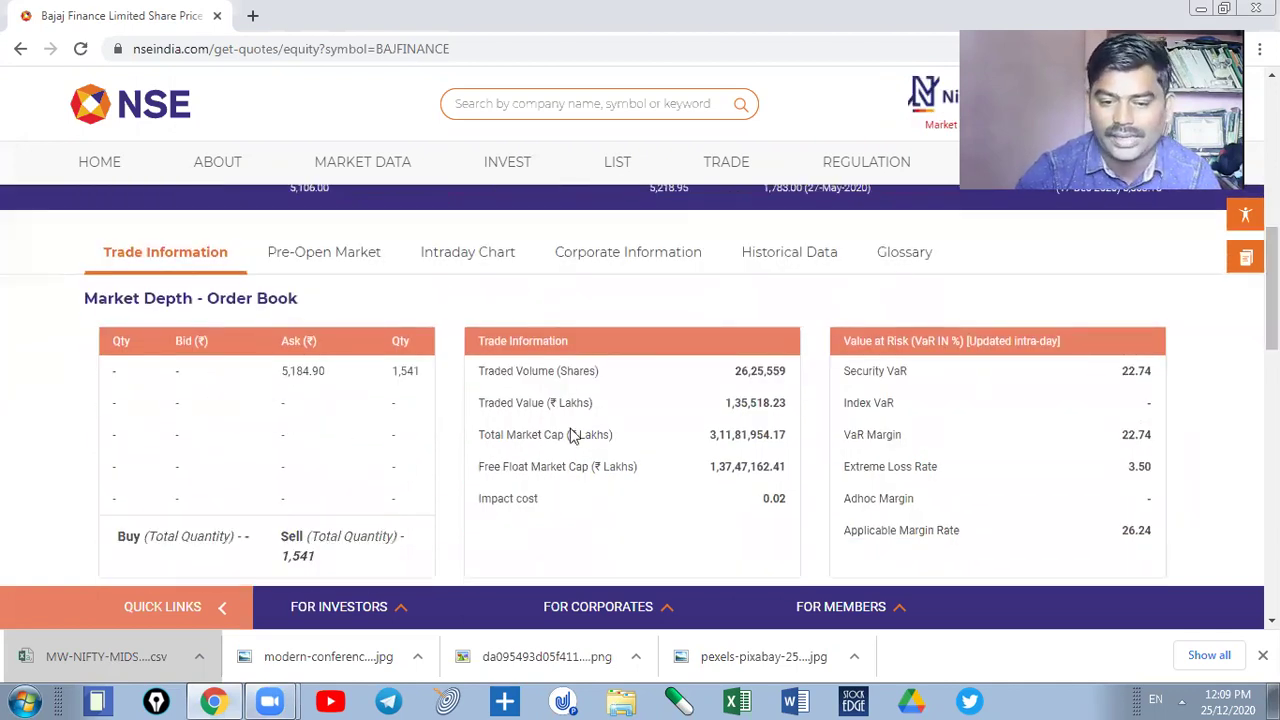
drag(508, 370, 630, 372)
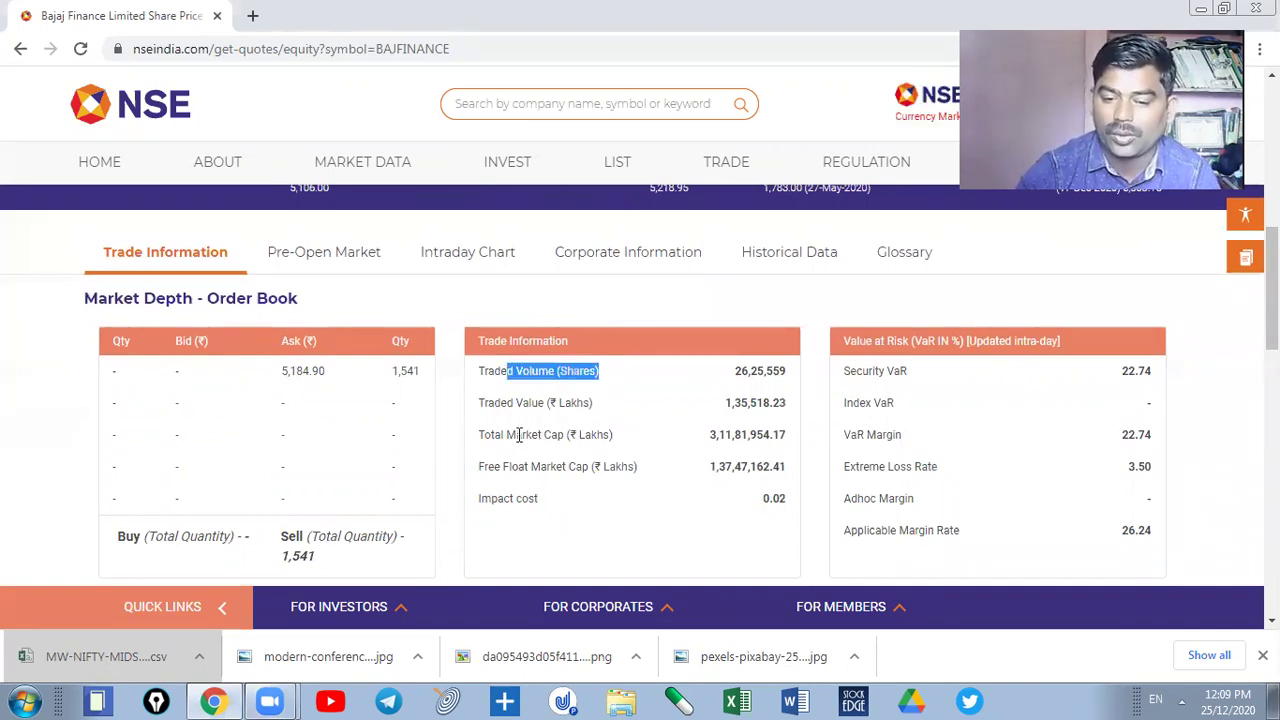
click(630, 441)
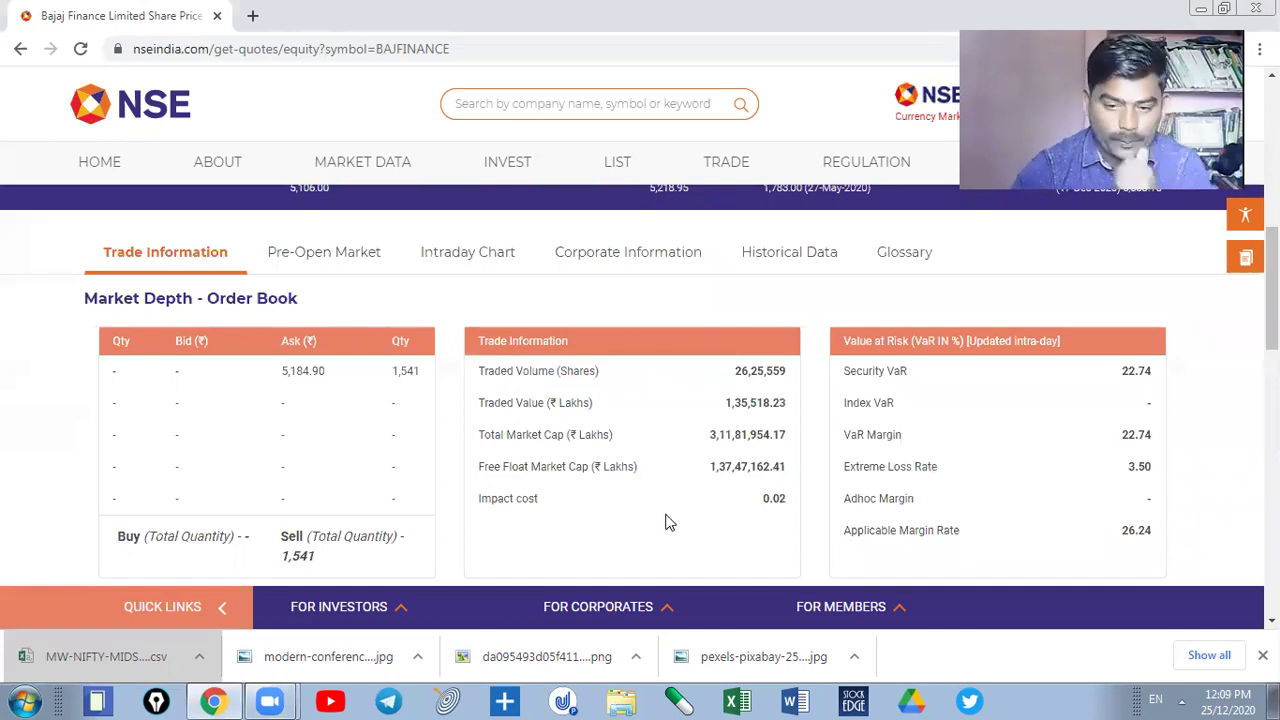
double_click(747, 434)
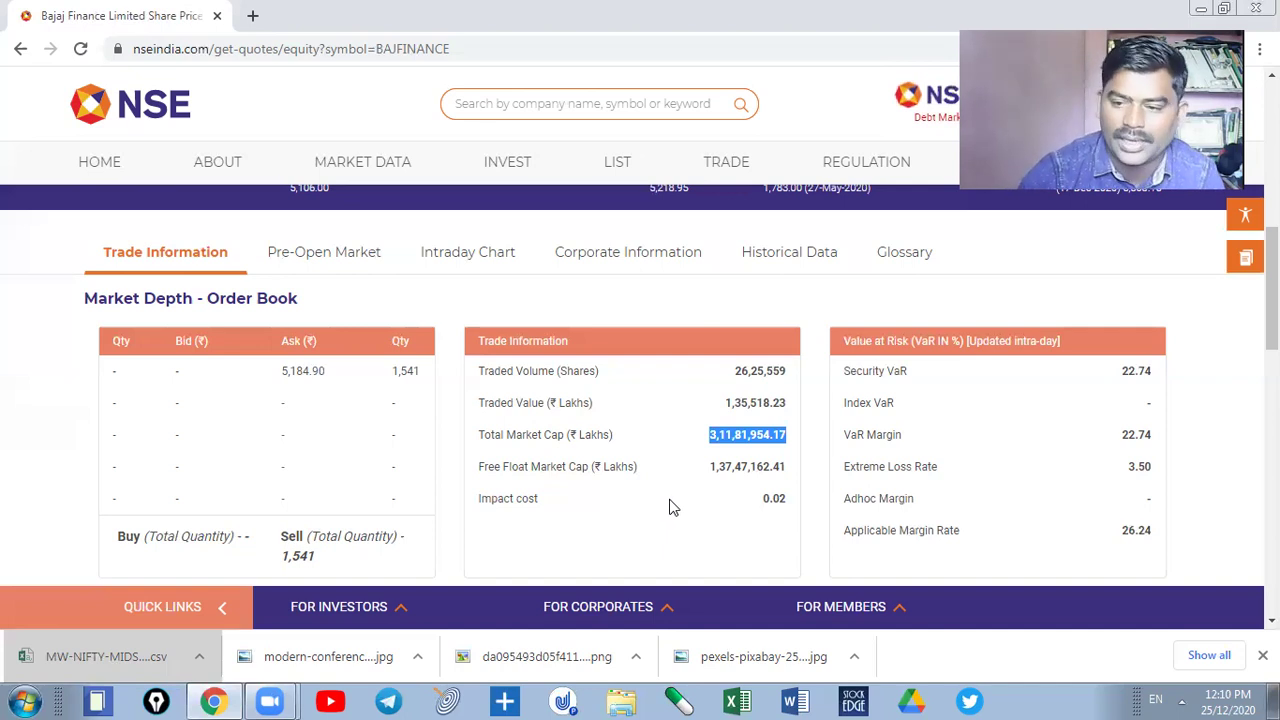
- Open the Intraday Chart for Bajaj Finance and examine the day's price movement
scroll(672, 507, down, 3)
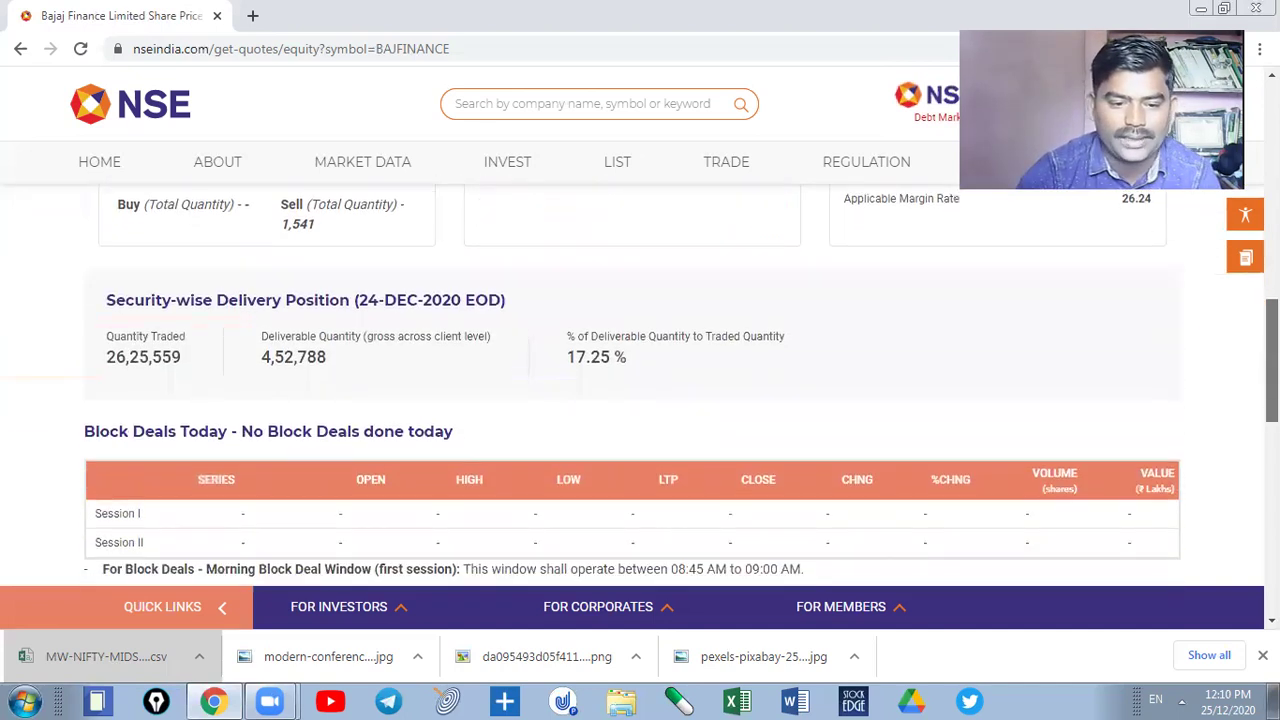
scroll(640, 390, down, 4)
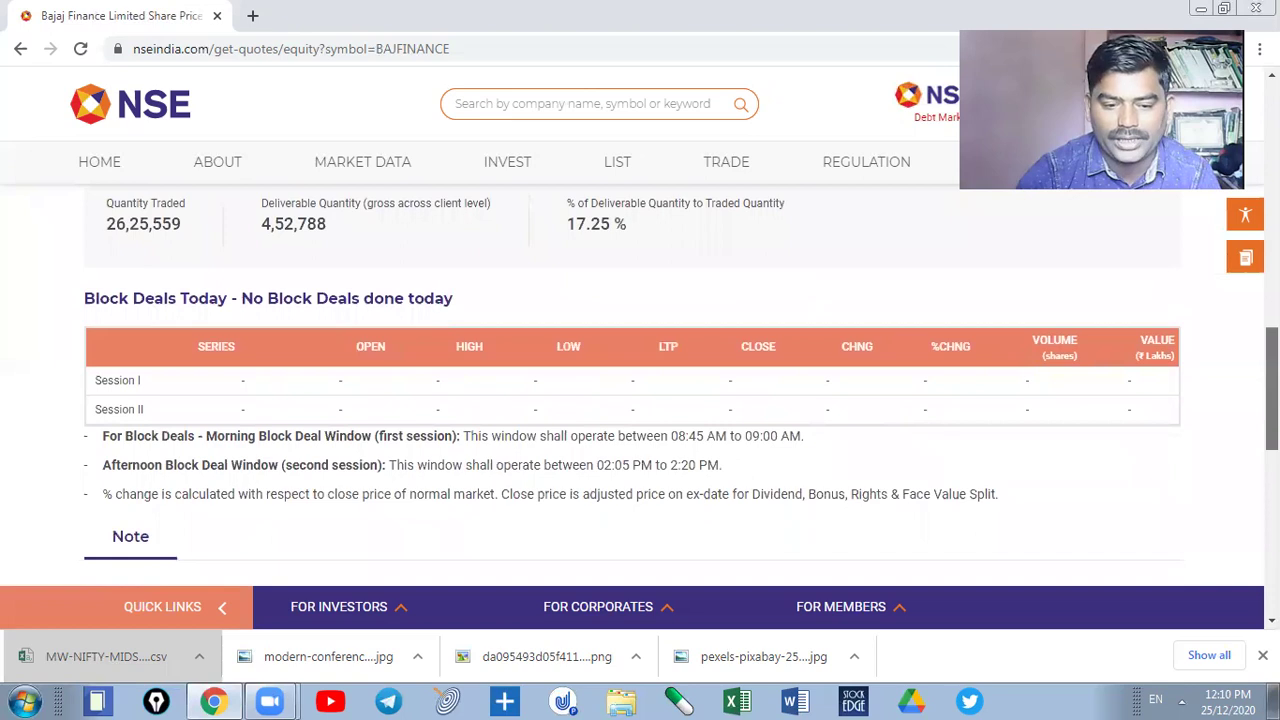
scroll(714, 212, up, 8)
scroll(714, 212, down, 1)
click(482, 270)
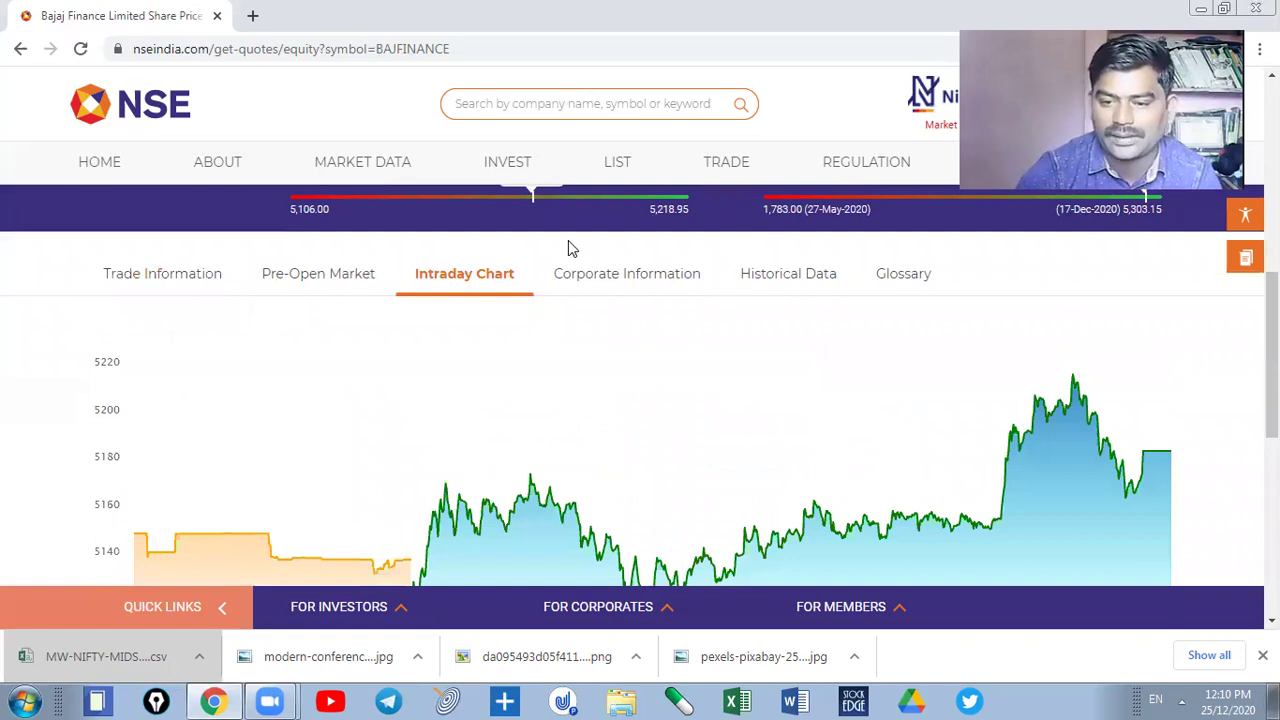
scroll(568, 248, down, 3)
scroll(568, 248, up, 2)
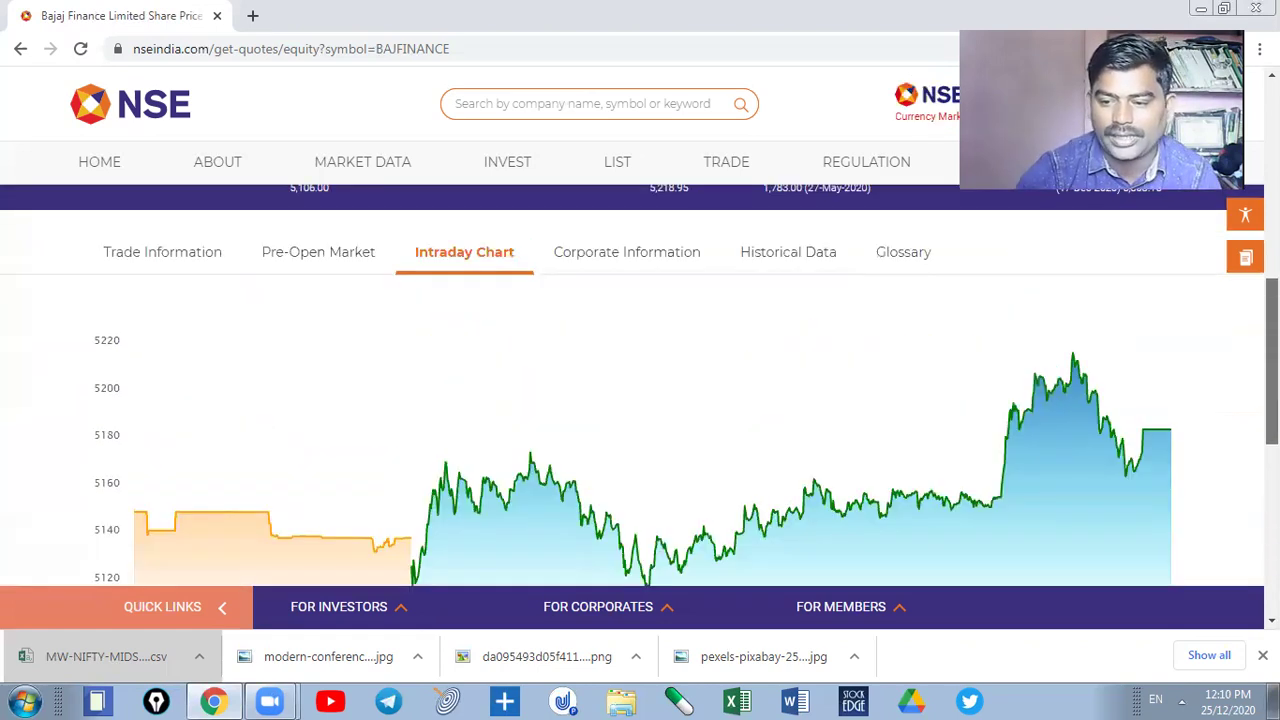
scroll(640, 400, down, 4)
scroll(640, 400, up, 6)
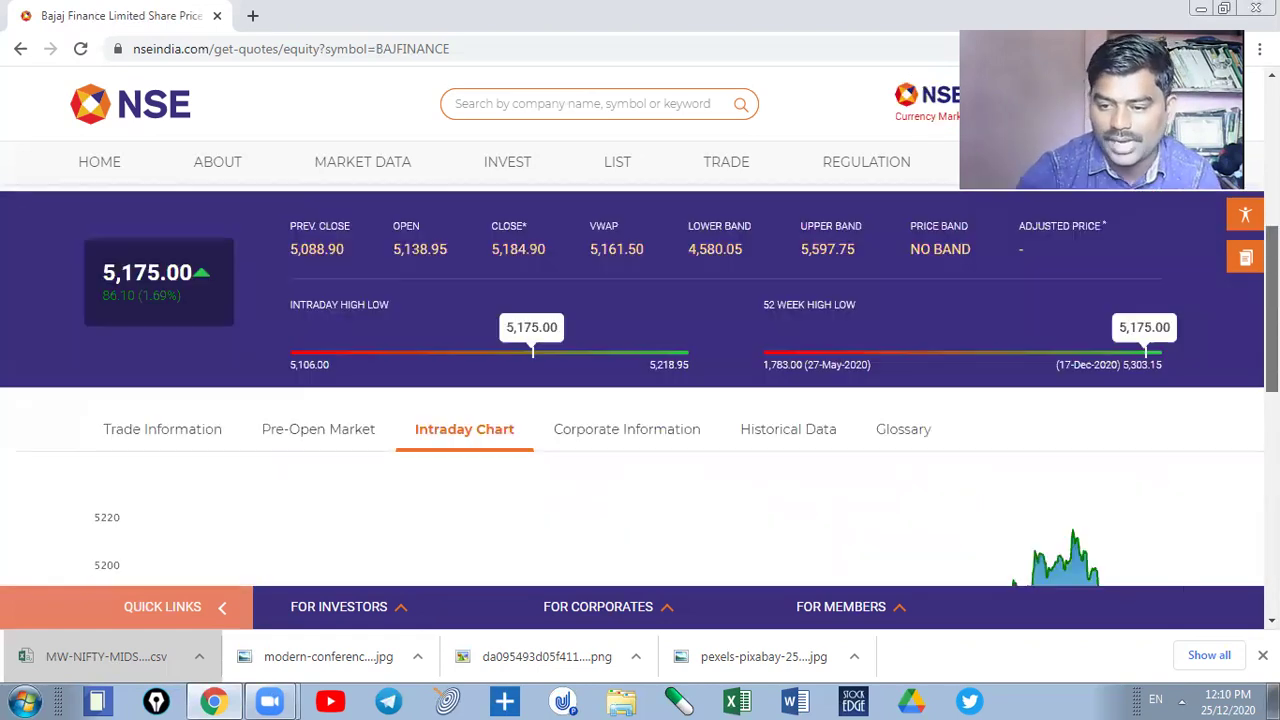
scroll(640, 400, down, 2)
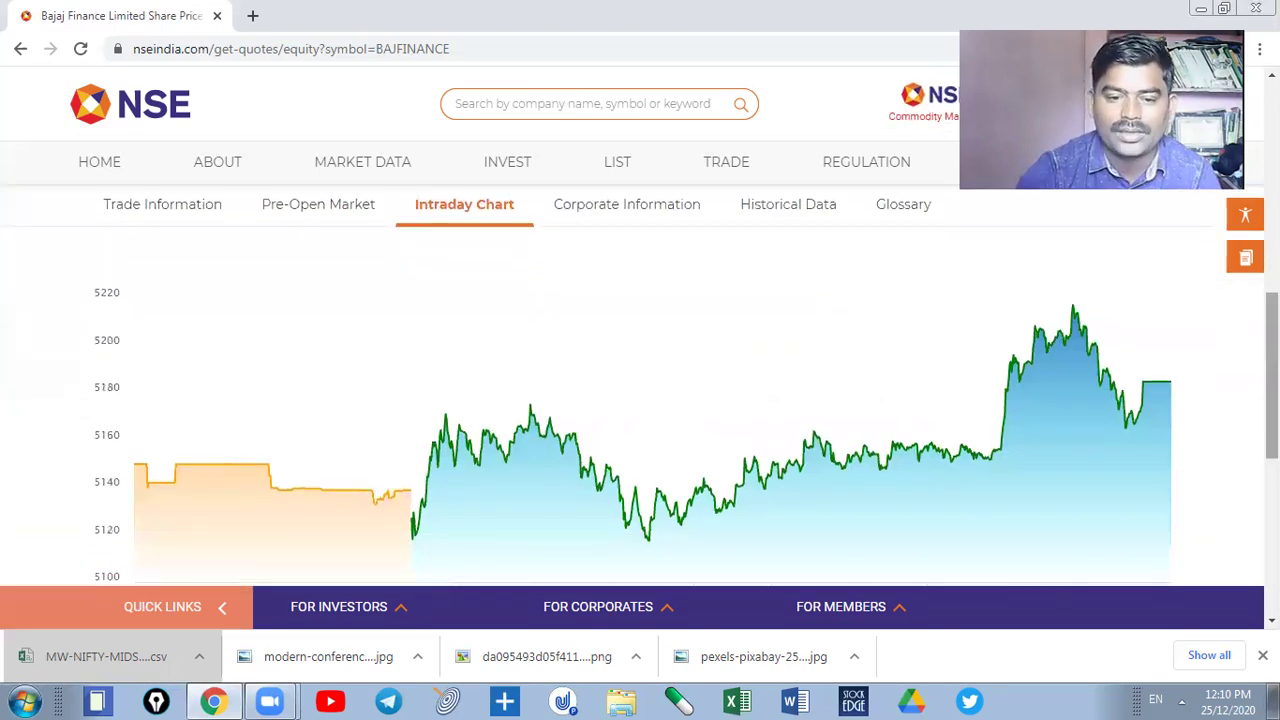
- Open Bajaj Finance's Corporate Information and look through the list of corporate announcements
click(630, 208)
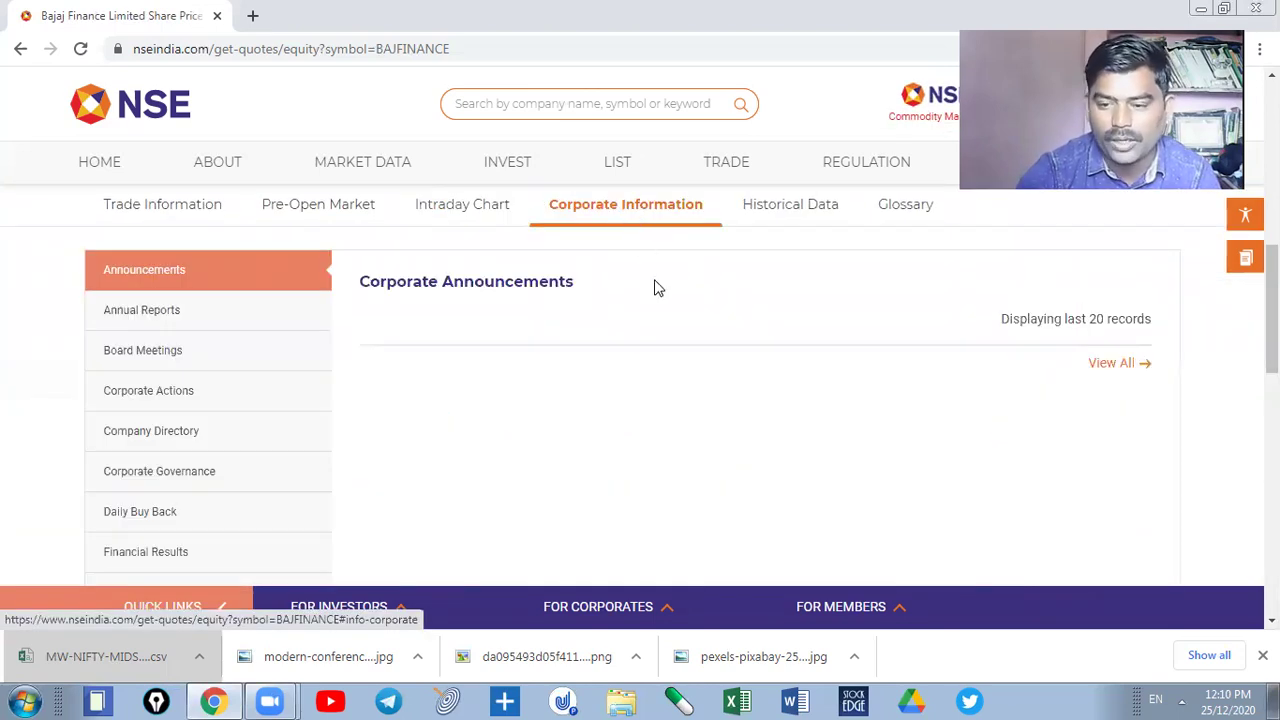
click(300, 348)
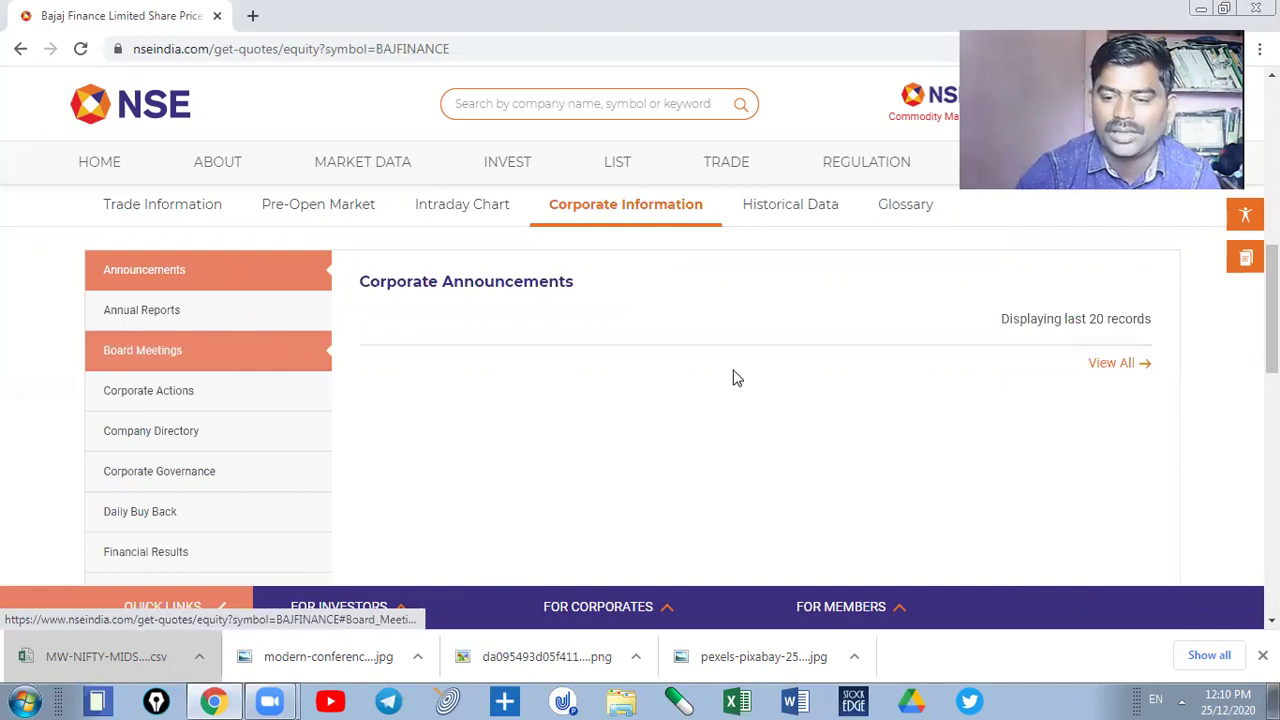
scroll(200, 310, down, 2)
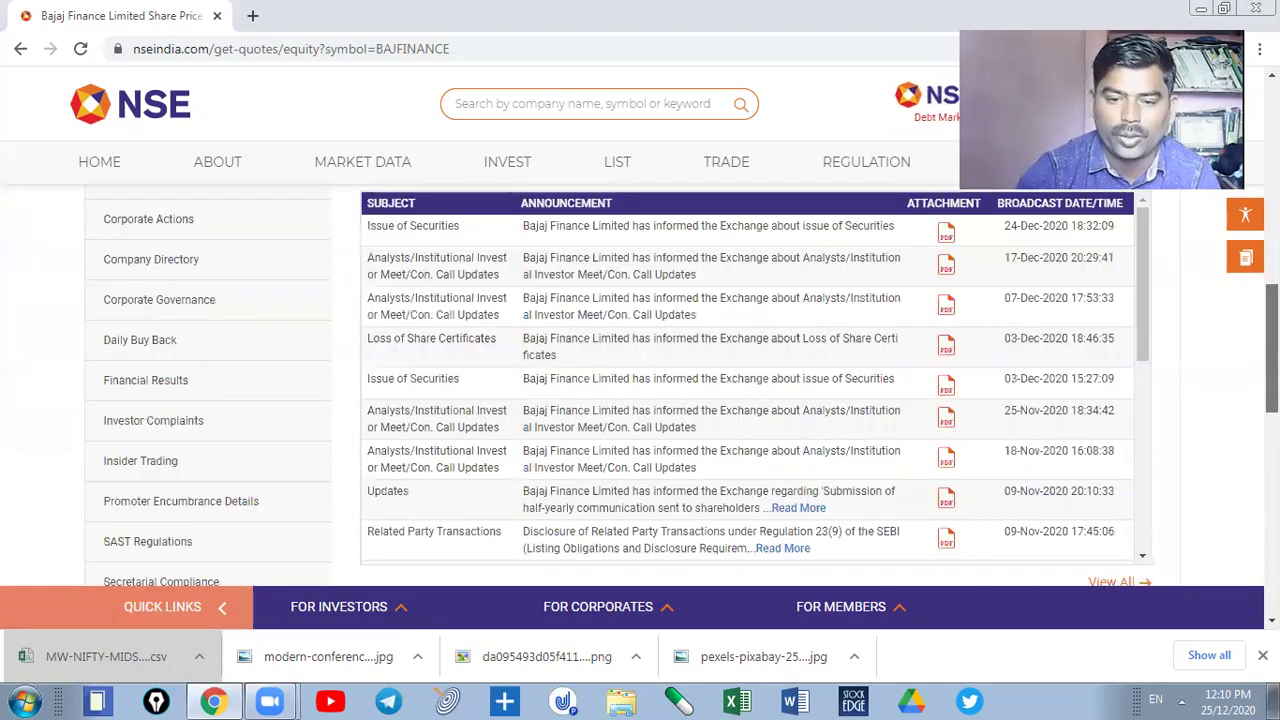
scroll(1236, 234, up, 3)
scroll(1236, 234, down, 1)
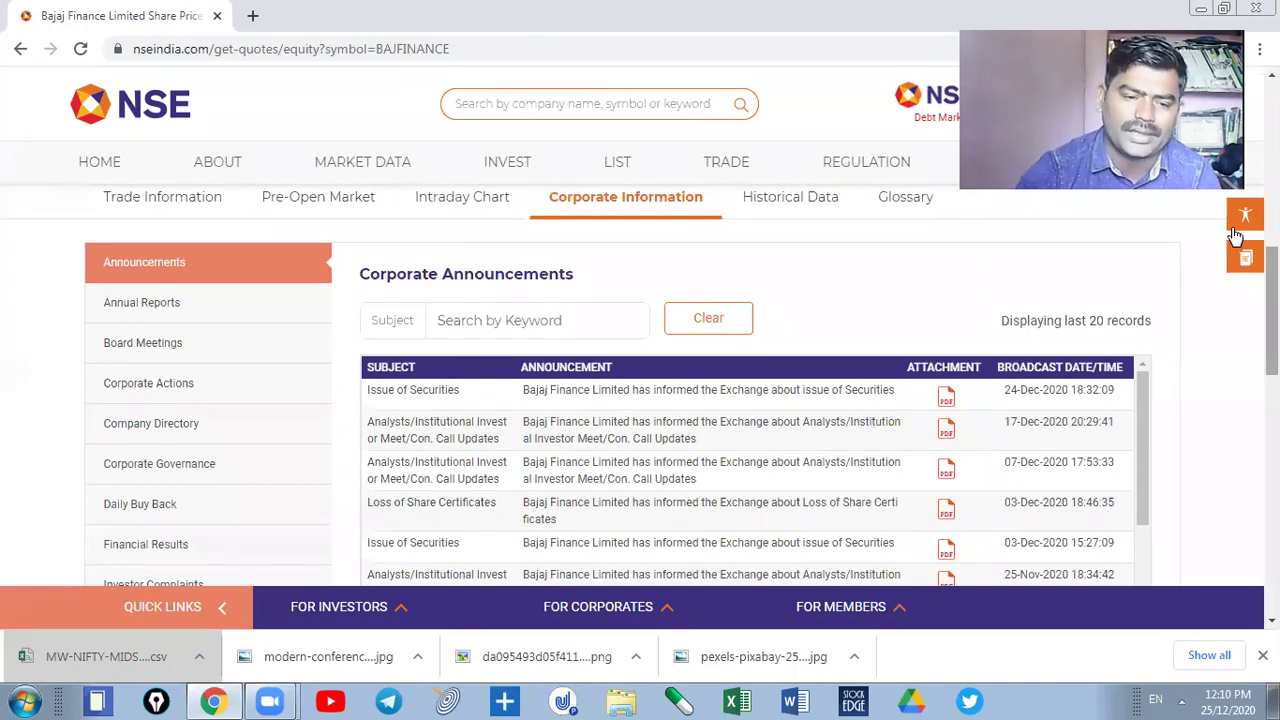
- Circle Announcements in red and tick Annual Reports, Board Meetings, Corporate Actions and Corporate Governance
mouse_move(190, 228)
mouse_down()
mouse_move(229, 315)
mouse_move(294, 271)
mouse_up()
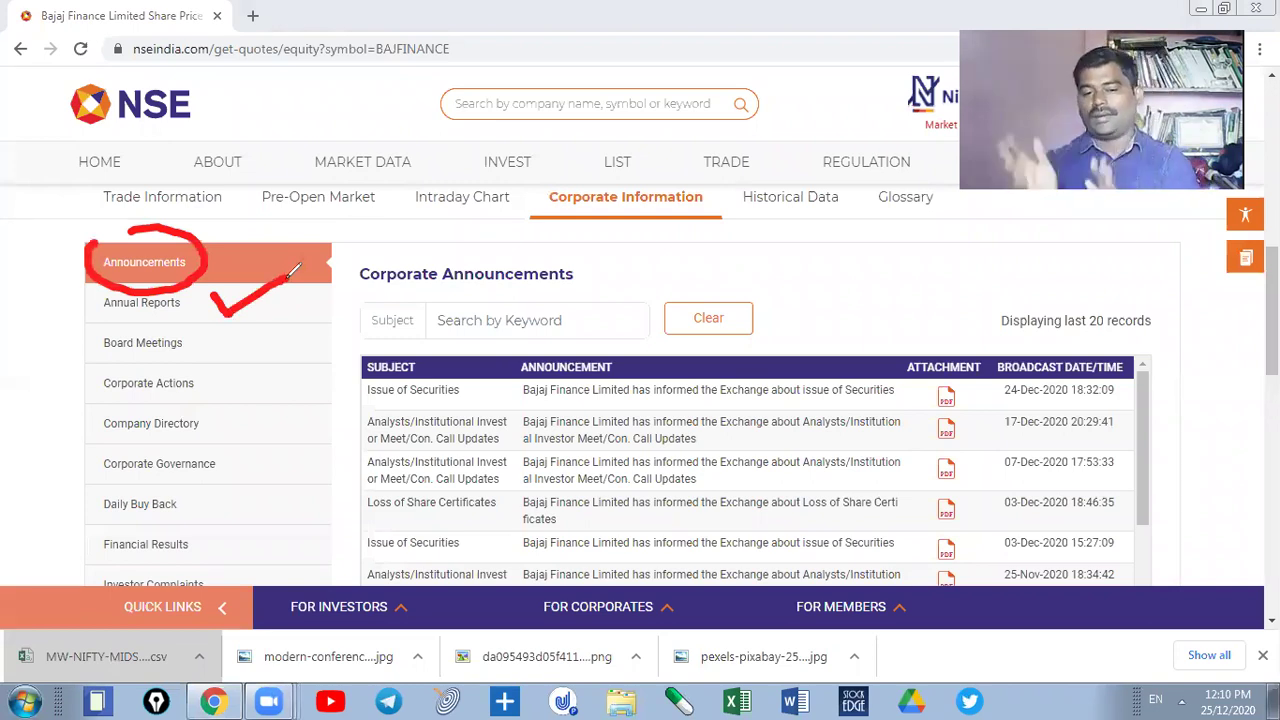
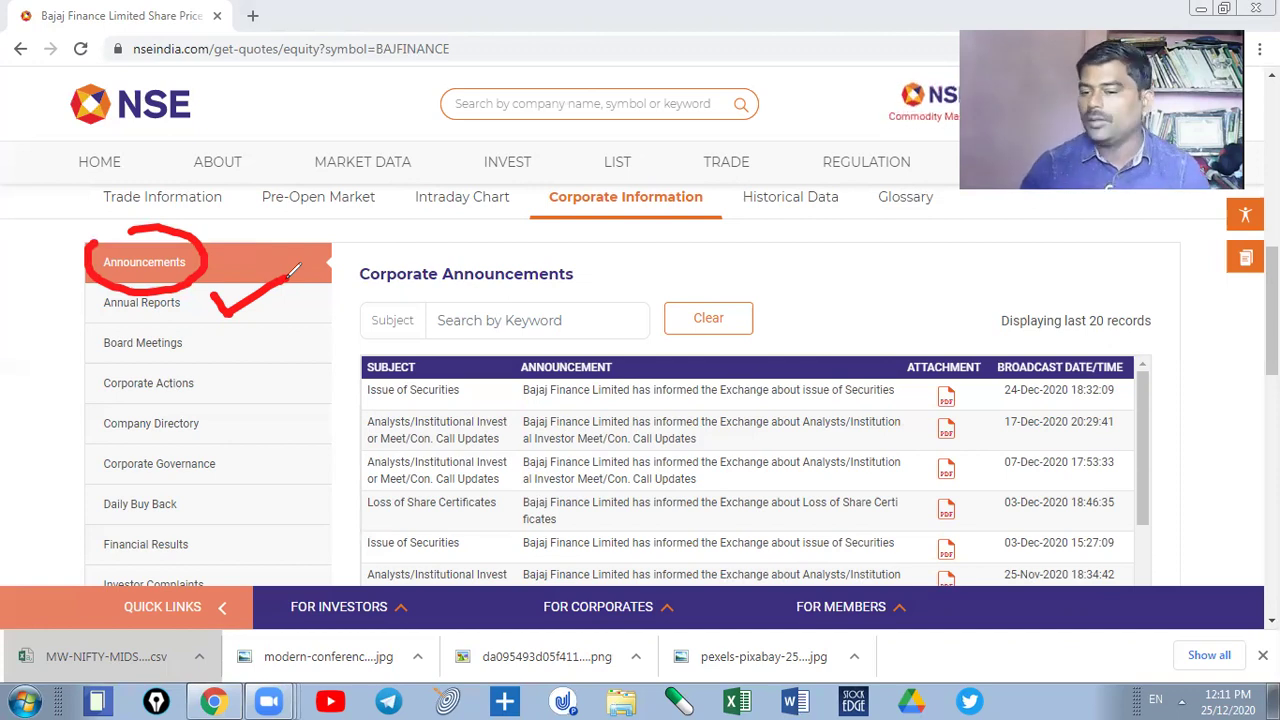
mouse_move(216, 330)
mouse_down()
mouse_move(240, 355)
mouse_move(284, 320)
mouse_up()
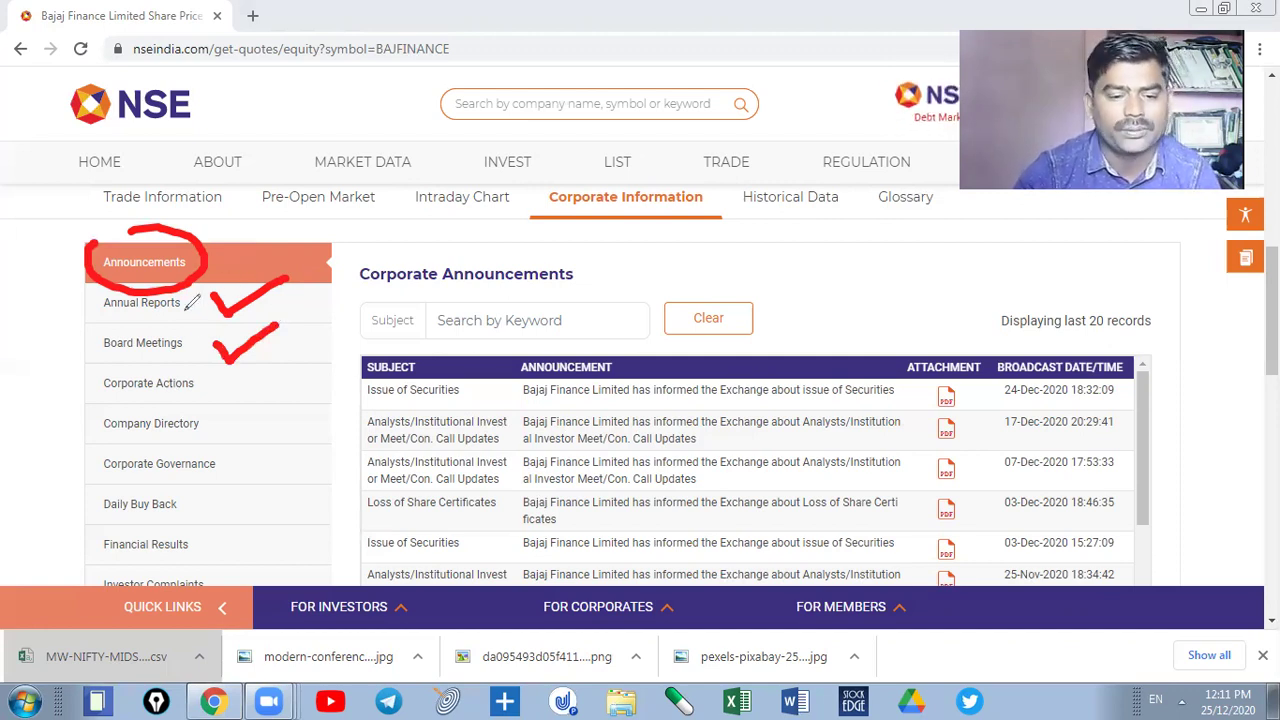
drag(228, 378, 352, 348)
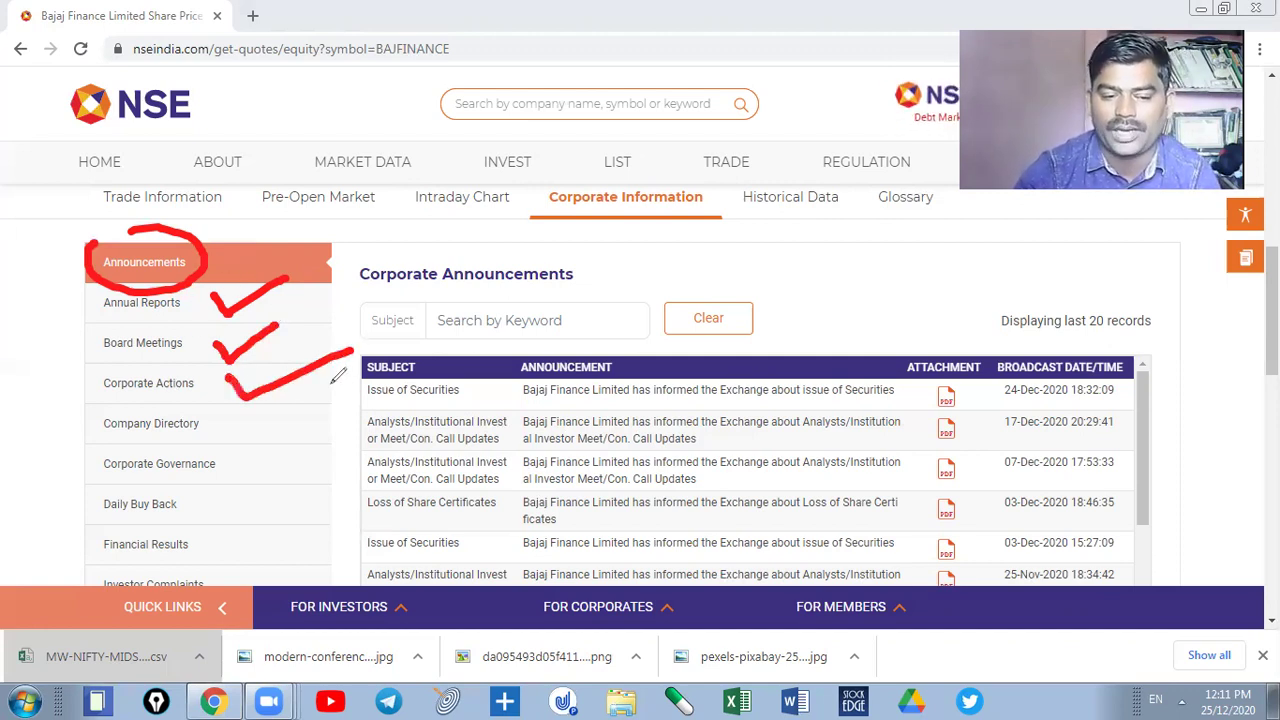
drag(250, 460, 318, 442)
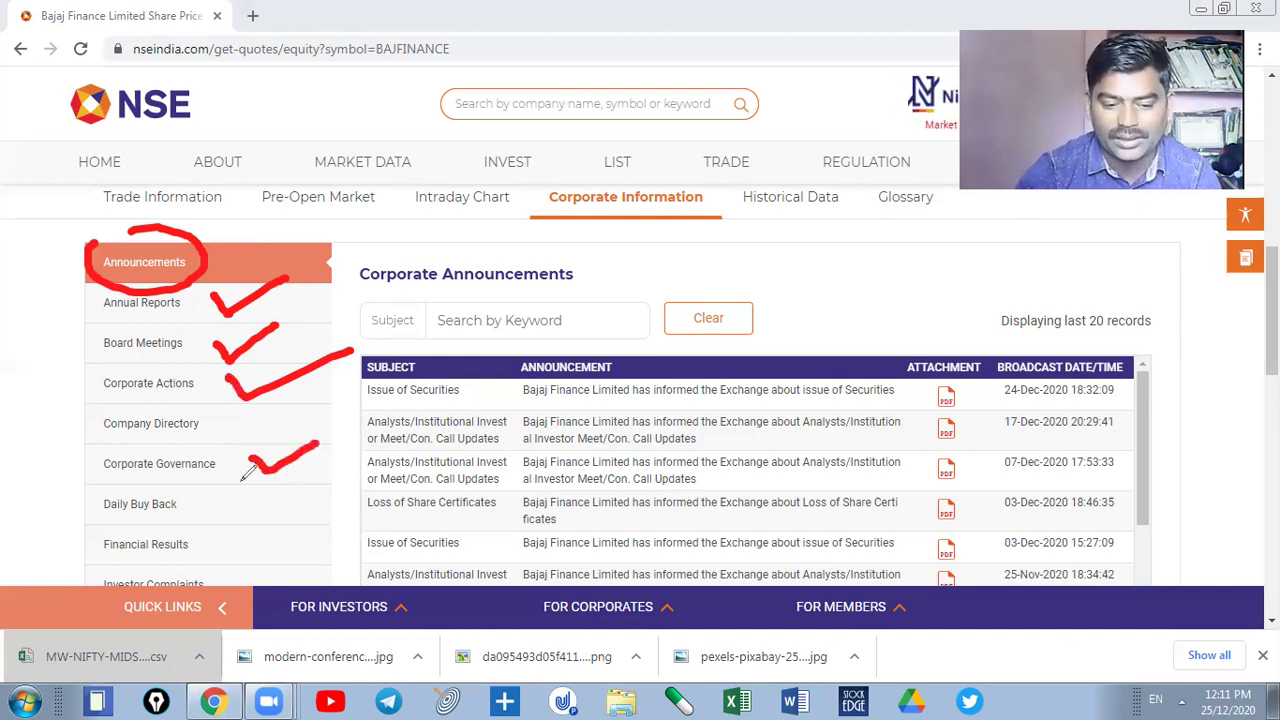
- Tick Financial Results and Investor Complaints in red and point a small arrow at Investor Complaints
drag(226, 545, 263, 542)
drag(334, 506, 337, 505)
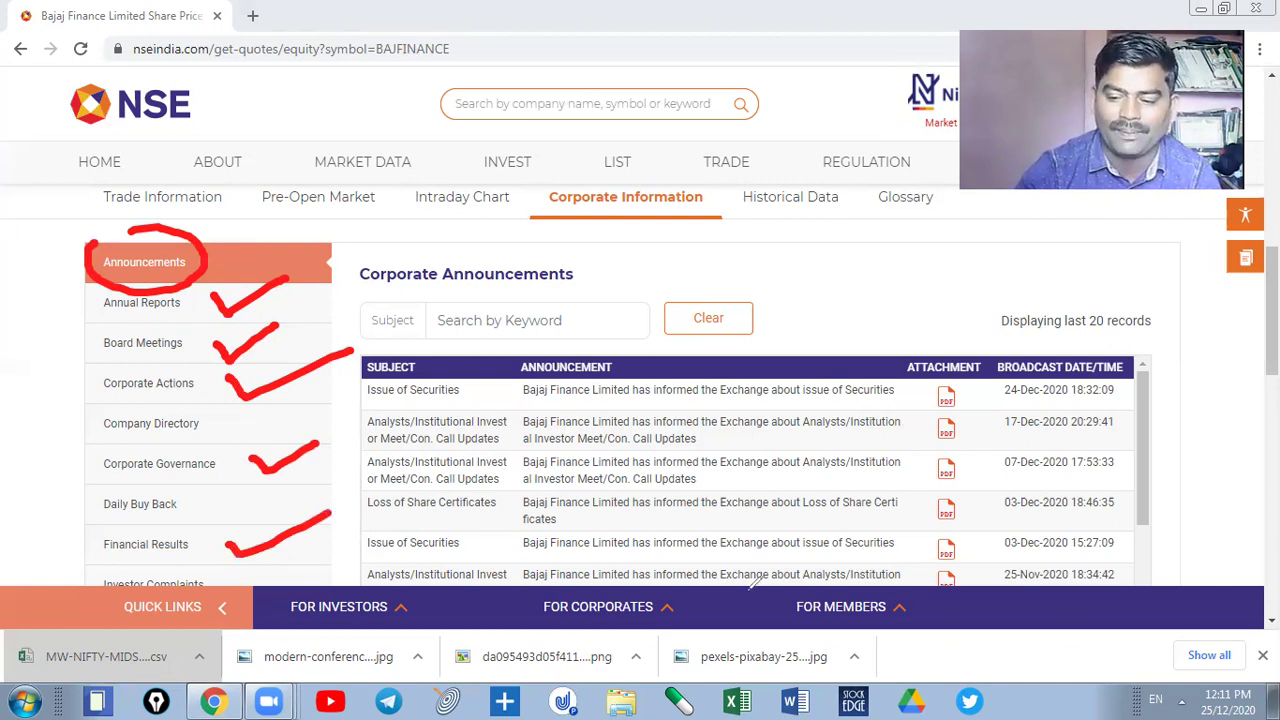
mouse_move(248, 566)
mouse_down()
mouse_move(260, 580)
mouse_move(337, 537)
mouse_up()
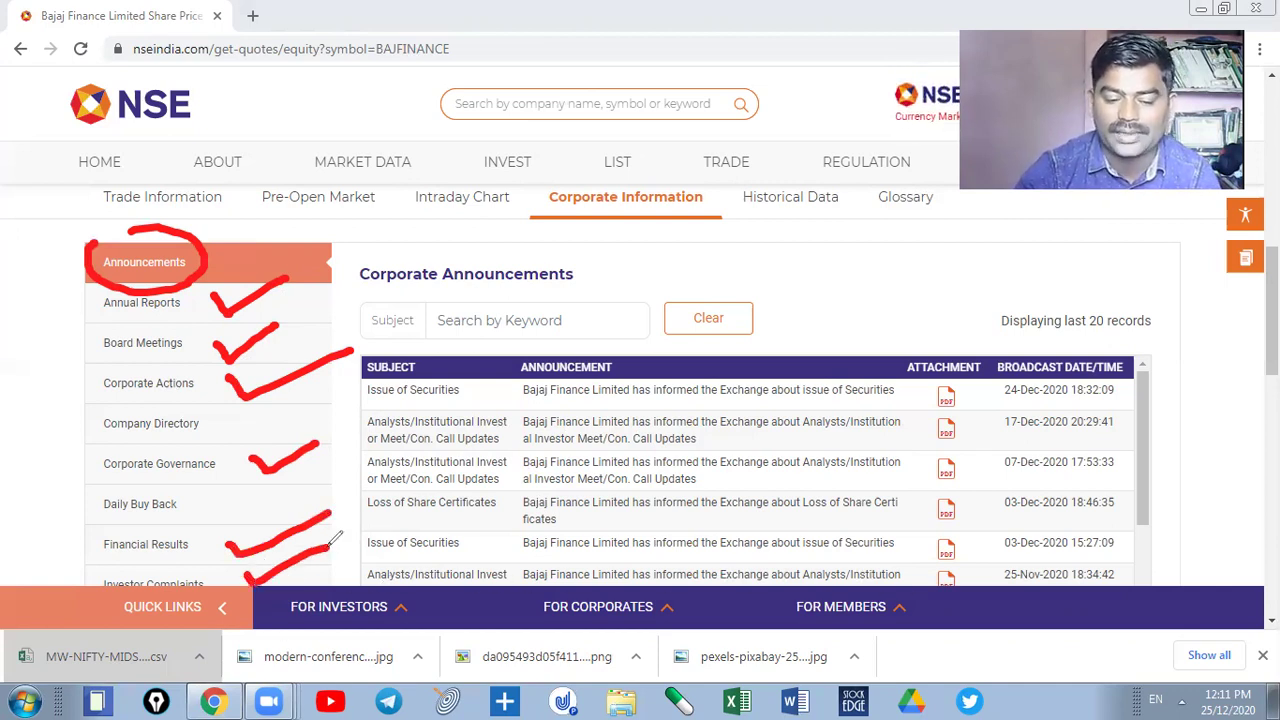
drag(22, 568, 80, 580)
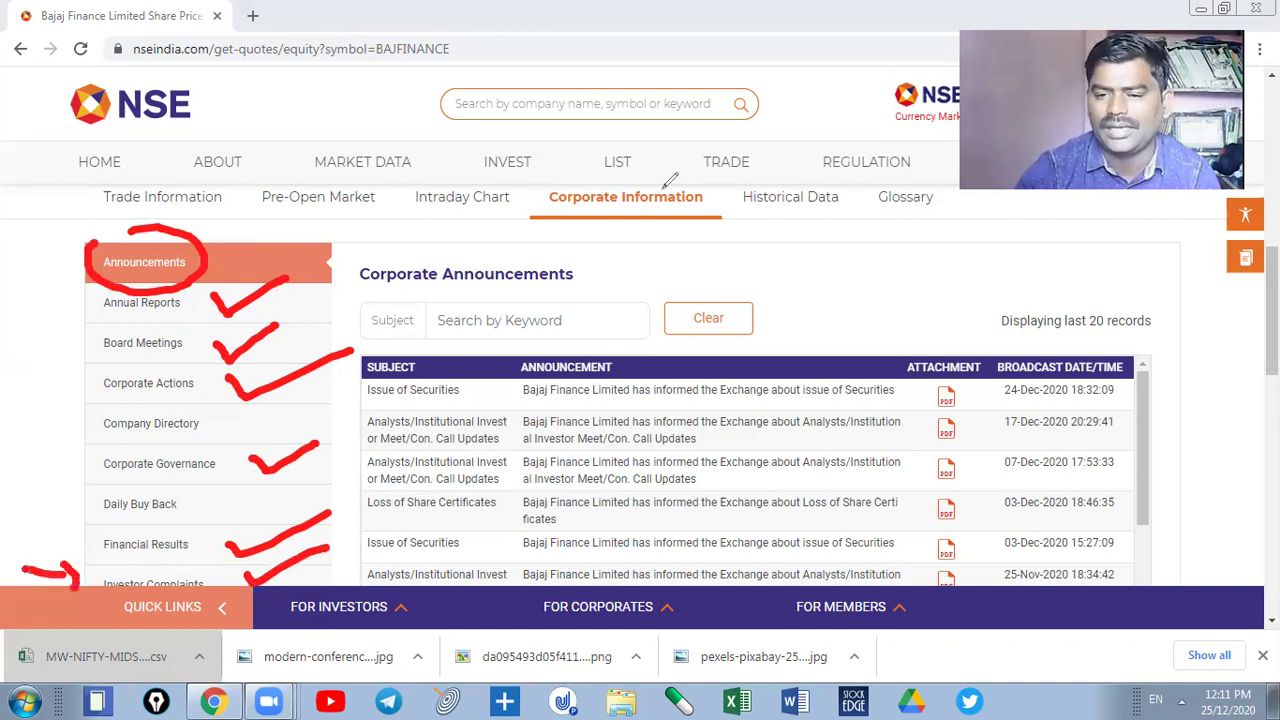
- Clear the red markings and open Bajaj Finance's Insider Trading records under Corporate Information
key(Escape)
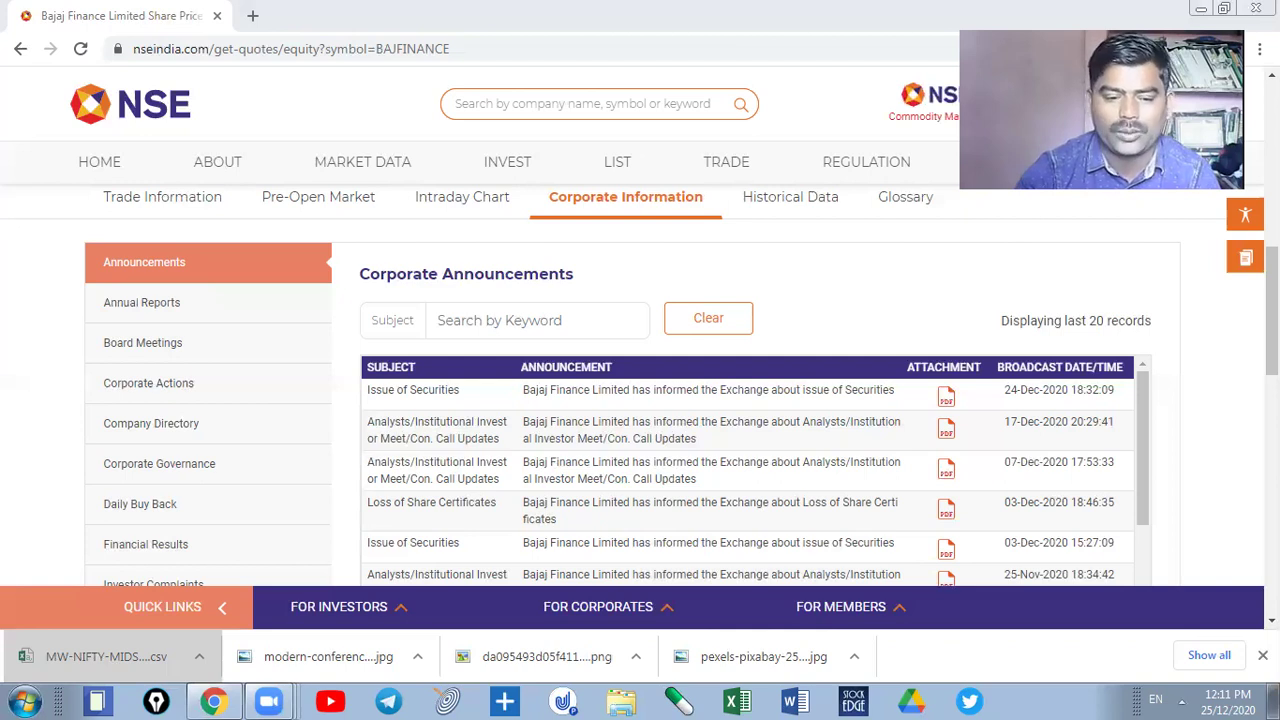
scroll(600, 274, down, 3)
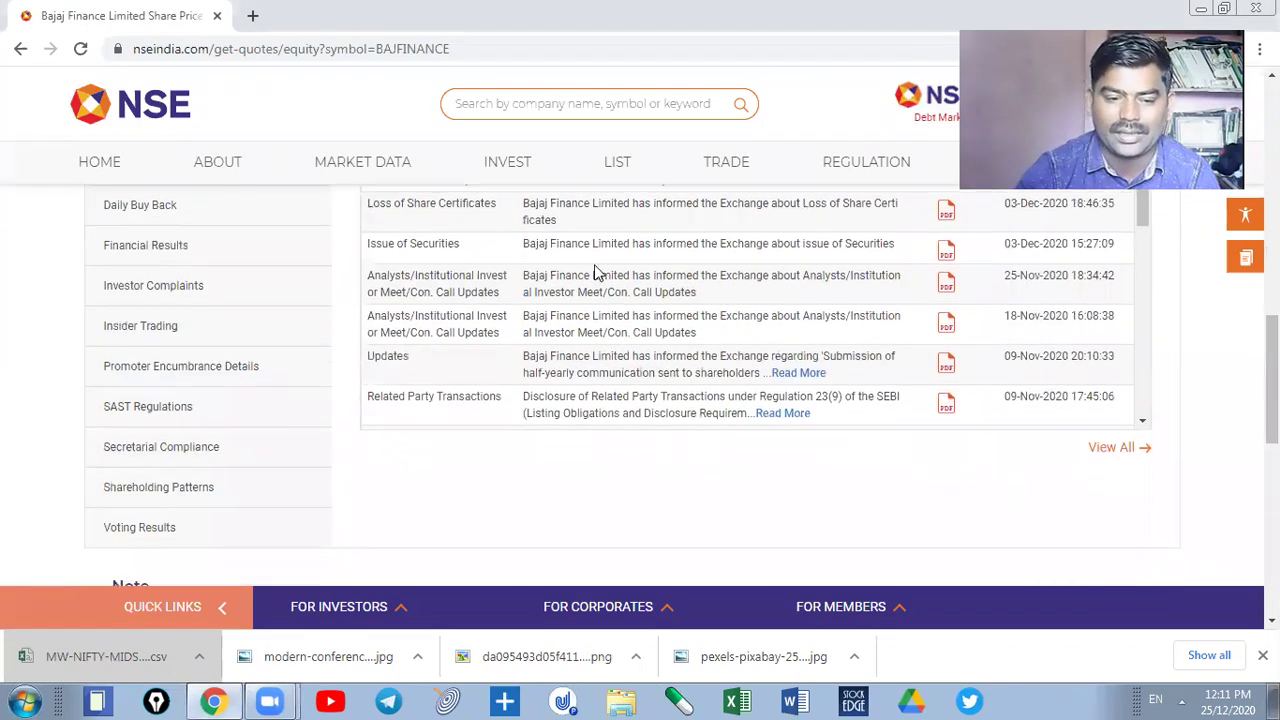
click(145, 328)
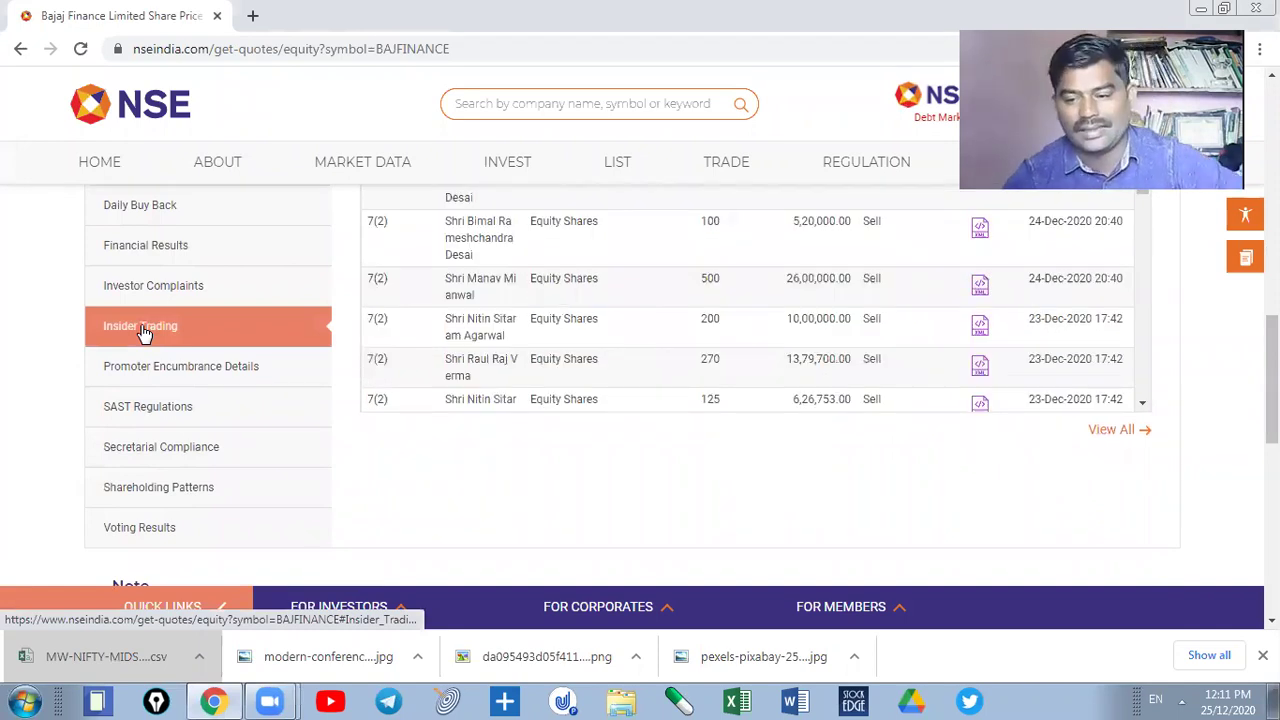
drag(1272, 380, 1272, 343)
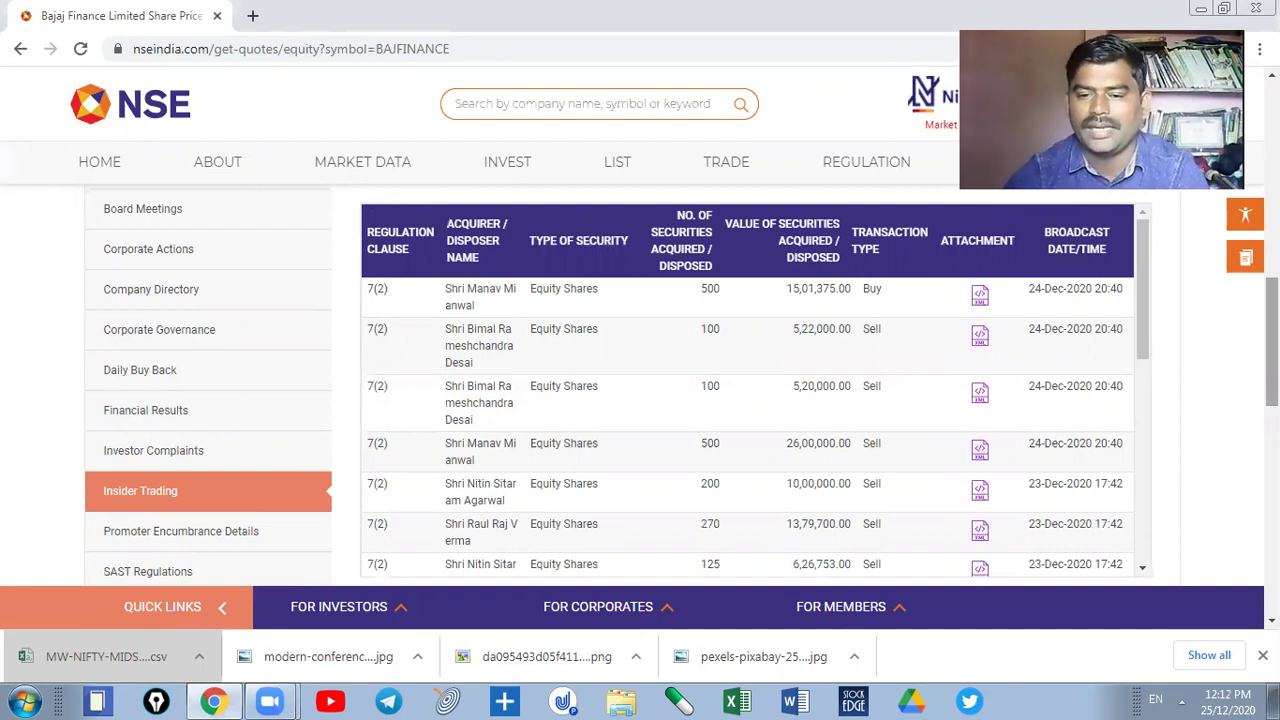
- Examine the insider buy and sell transactions, highlighting the securities values of the first two records
double_click(815, 290)
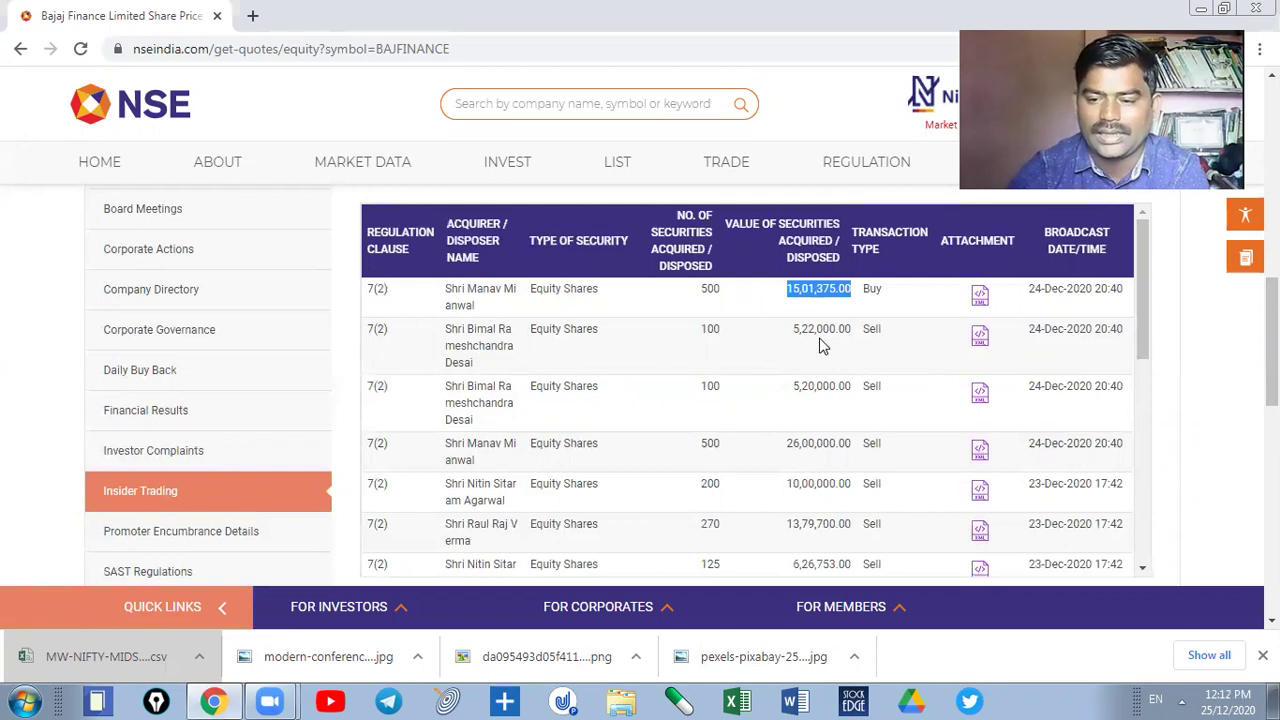
click(817, 266)
drag(1143, 262, 1170, 240)
drag(924, 396, 1141, 285)
click(1172, 319)
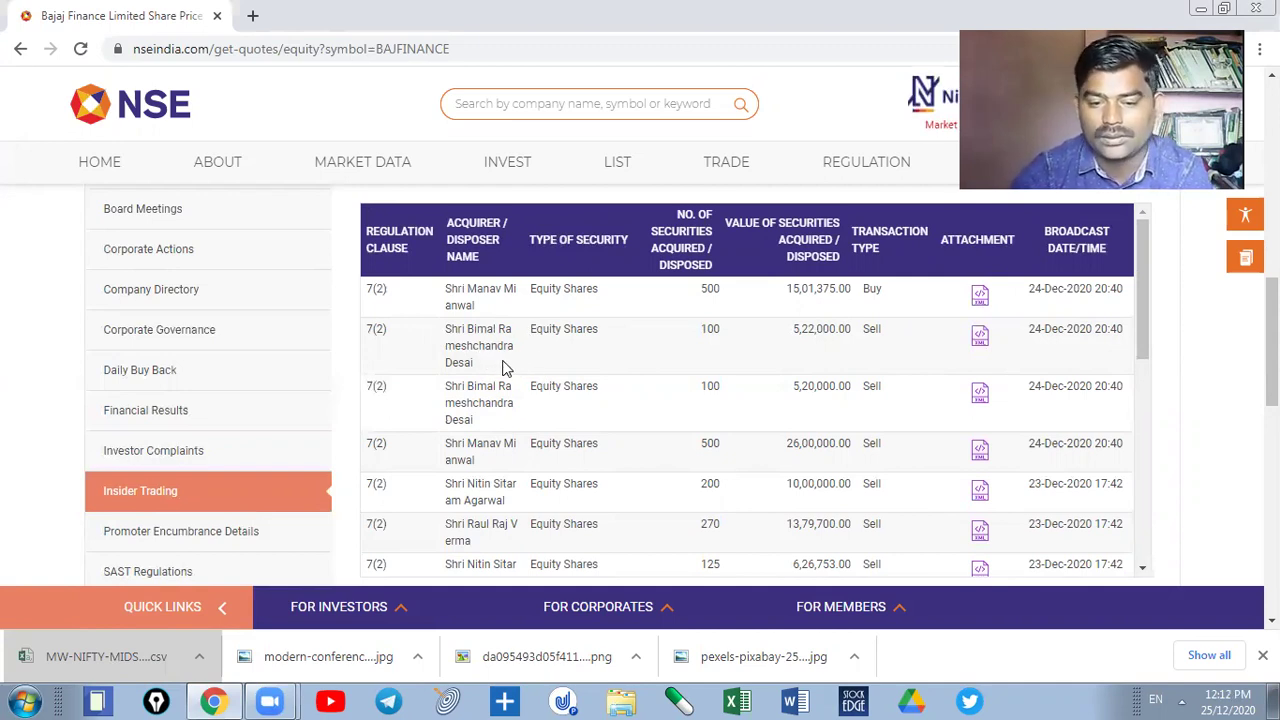
double_click(795, 331)
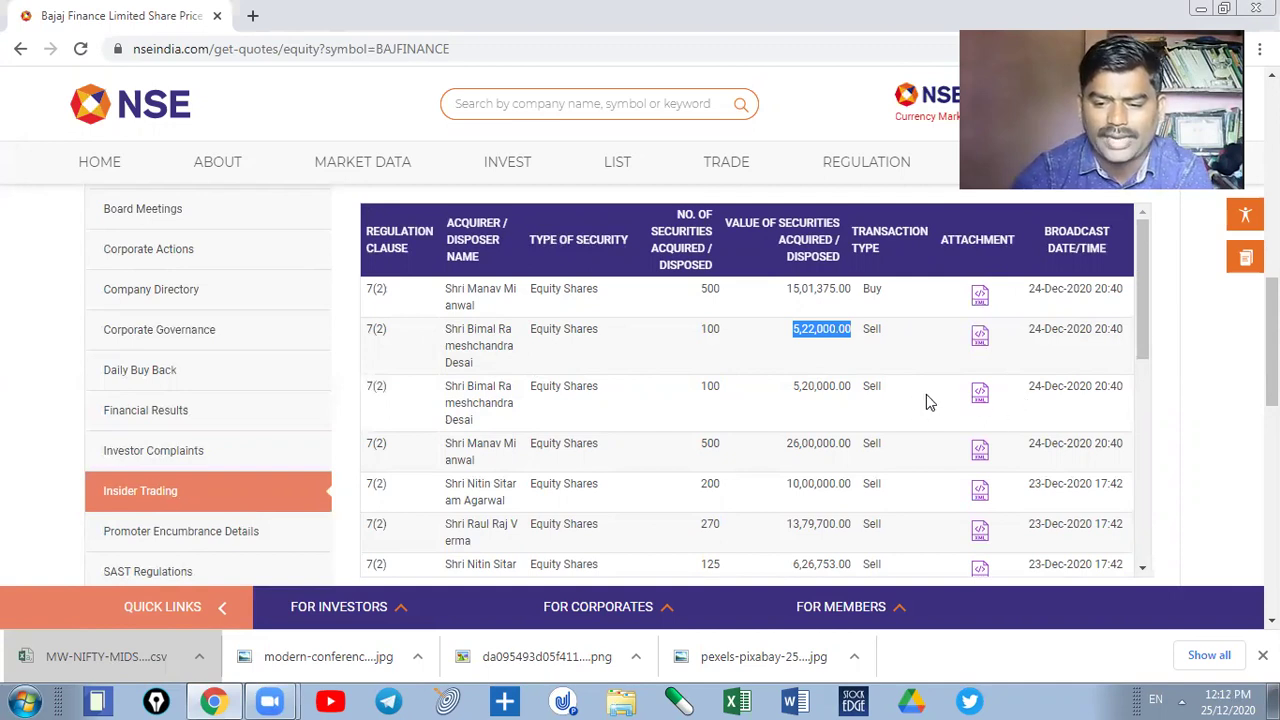
drag(1148, 363, 1169, 294)
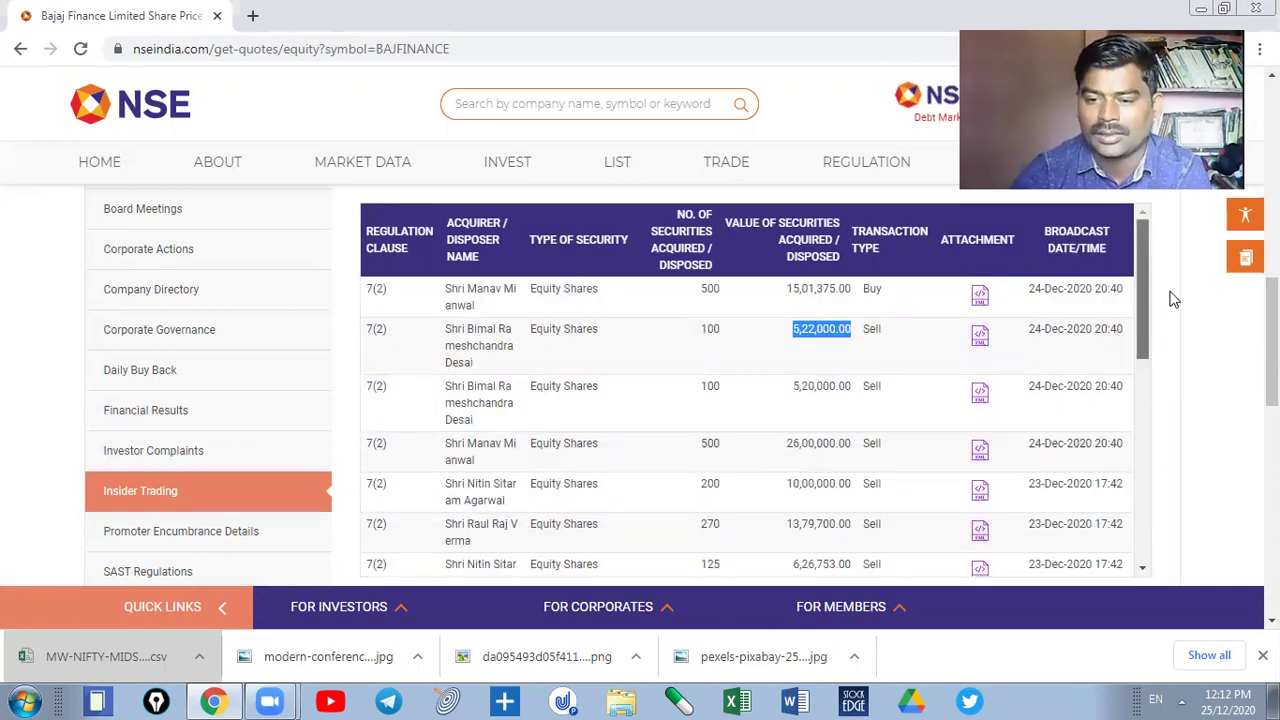
- Open Bajaj Finance's Historical Data and filter the trade data for one year, 25-12-2019 to 25-12-2020
scroll(640, 400, up, 6)
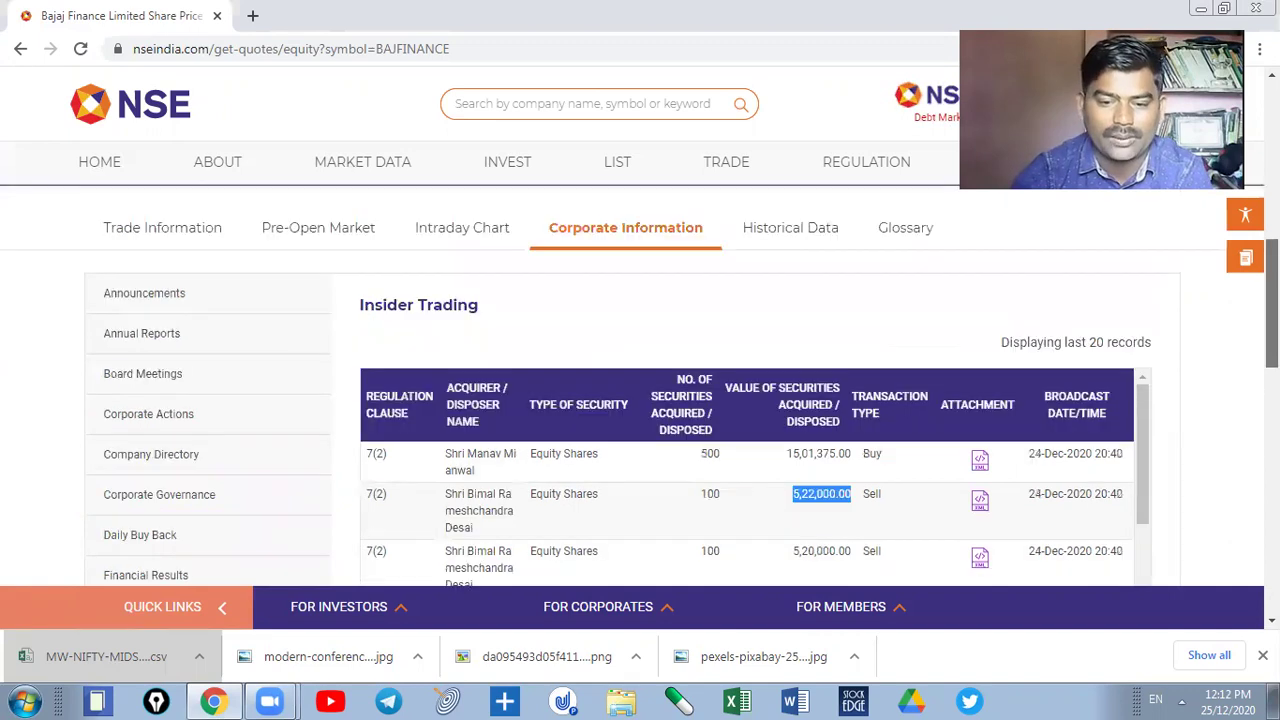
scroll(640, 400, down, 2)
scroll(790, 370, down, 1)
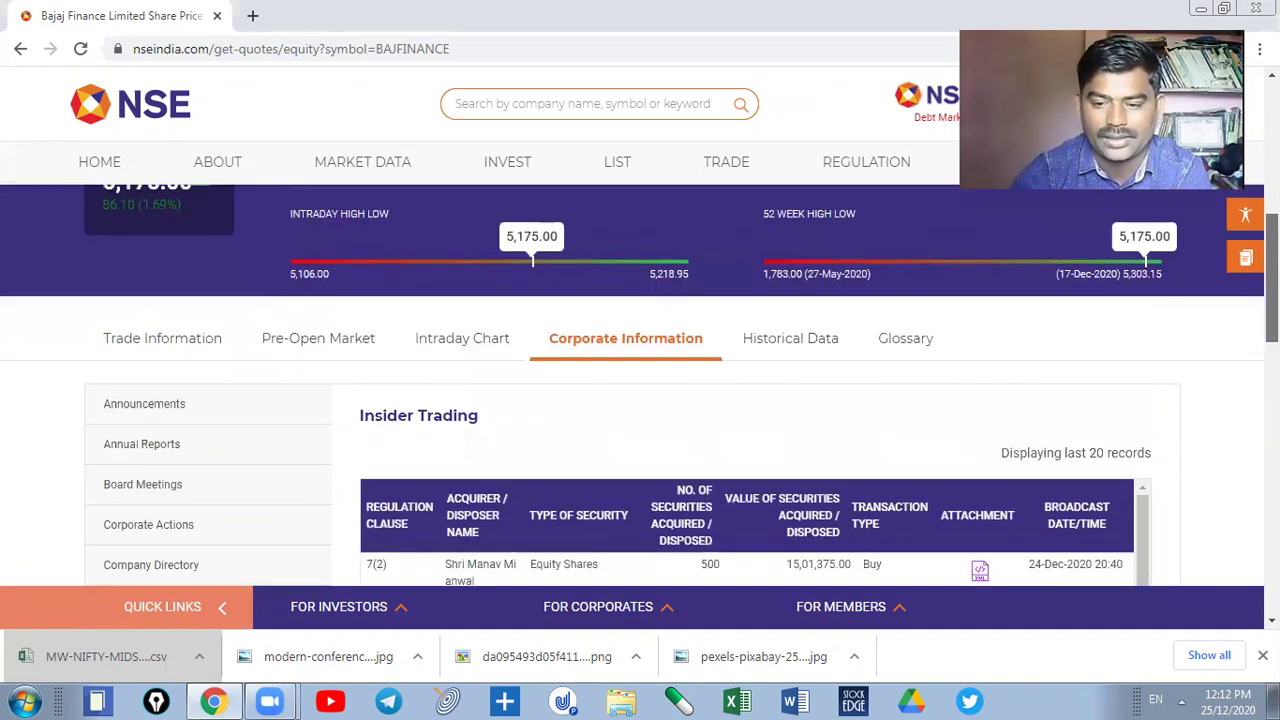
click(773, 345)
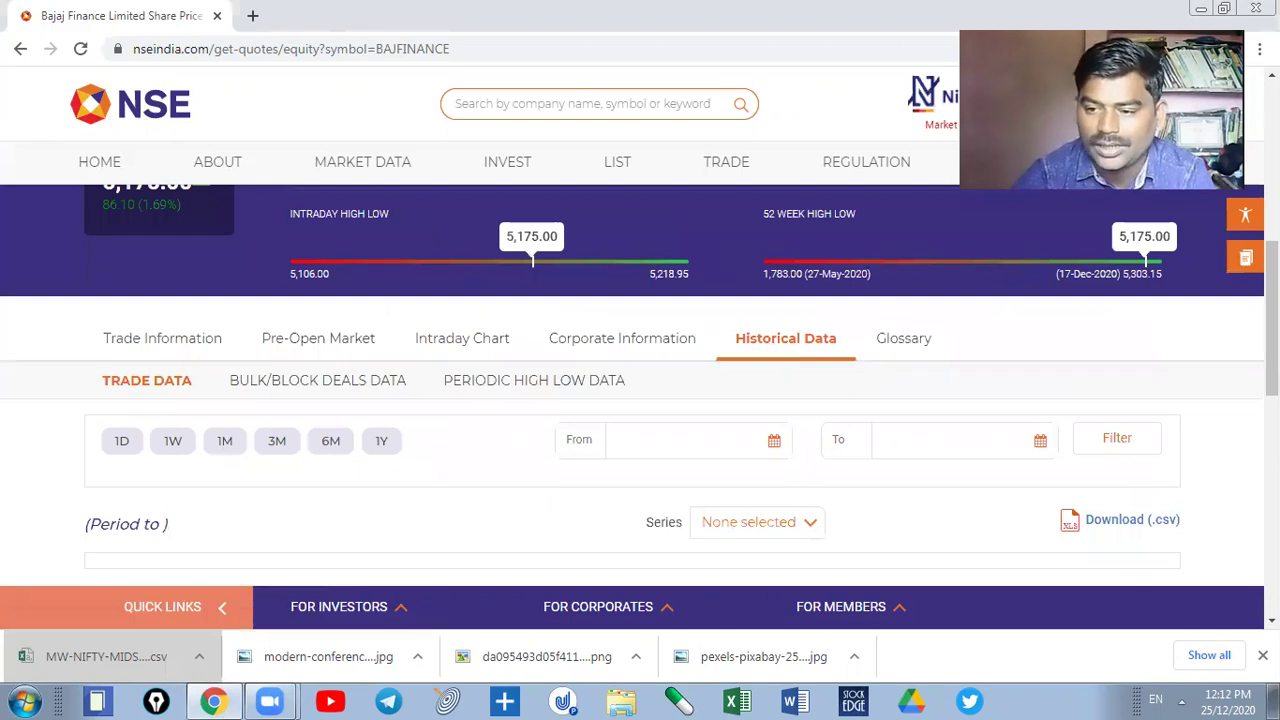
scroll(773, 345, down, 2)
scroll(380, 352, up, 2)
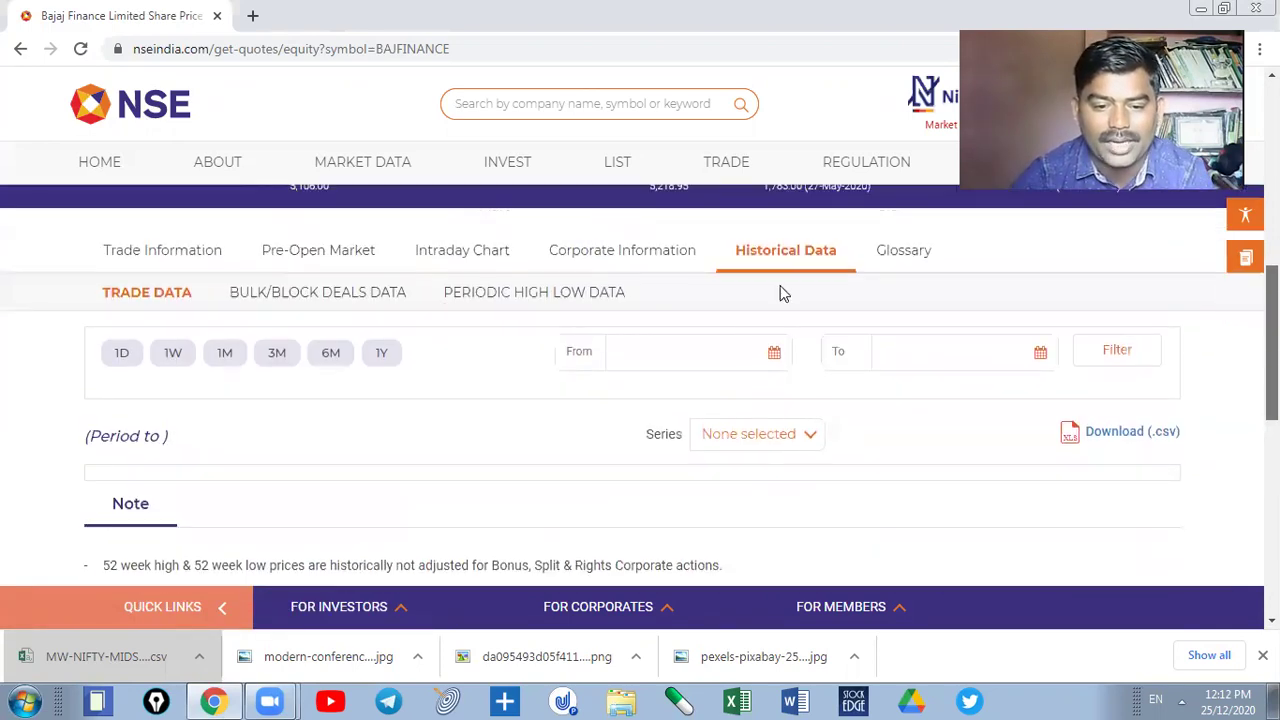
click(380, 352)
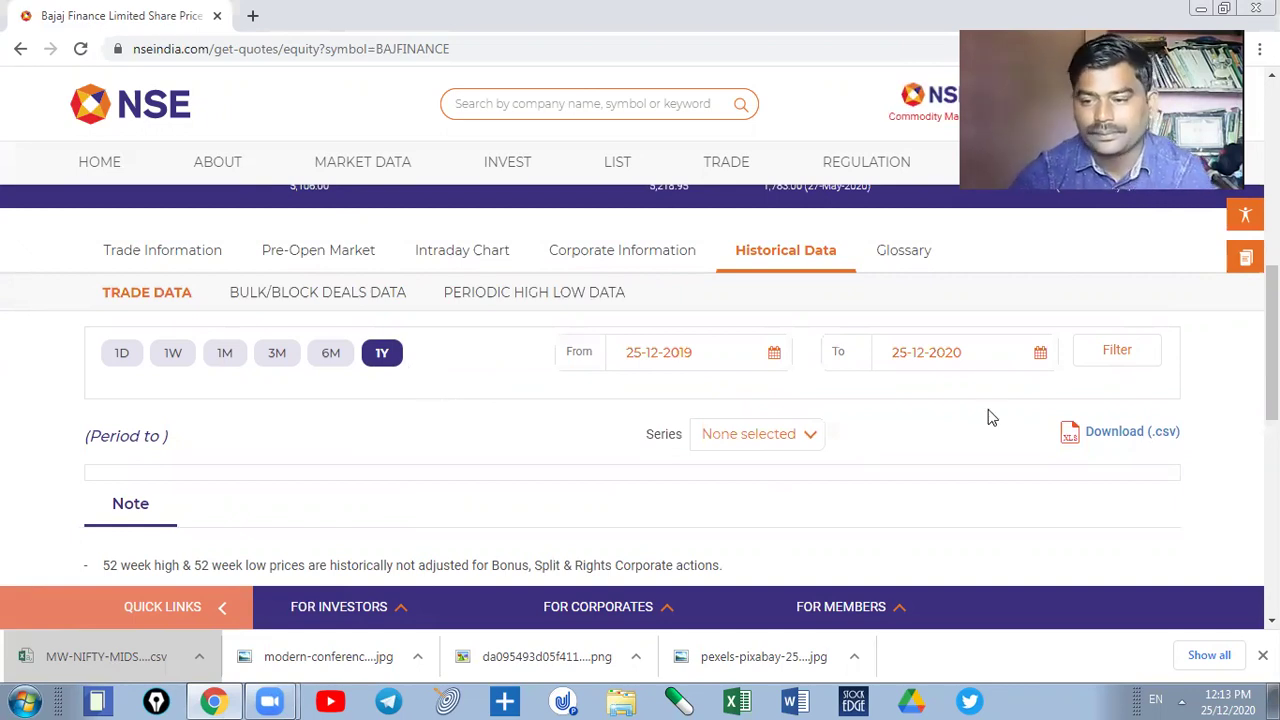
mouse_move(1272, 340)
mouse_down()
mouse_move(1272, 434)
mouse_move(1272, 257)
mouse_move(1272, 327)
mouse_up()
click(1104, 407)
drag(1272, 320, 1272, 373)
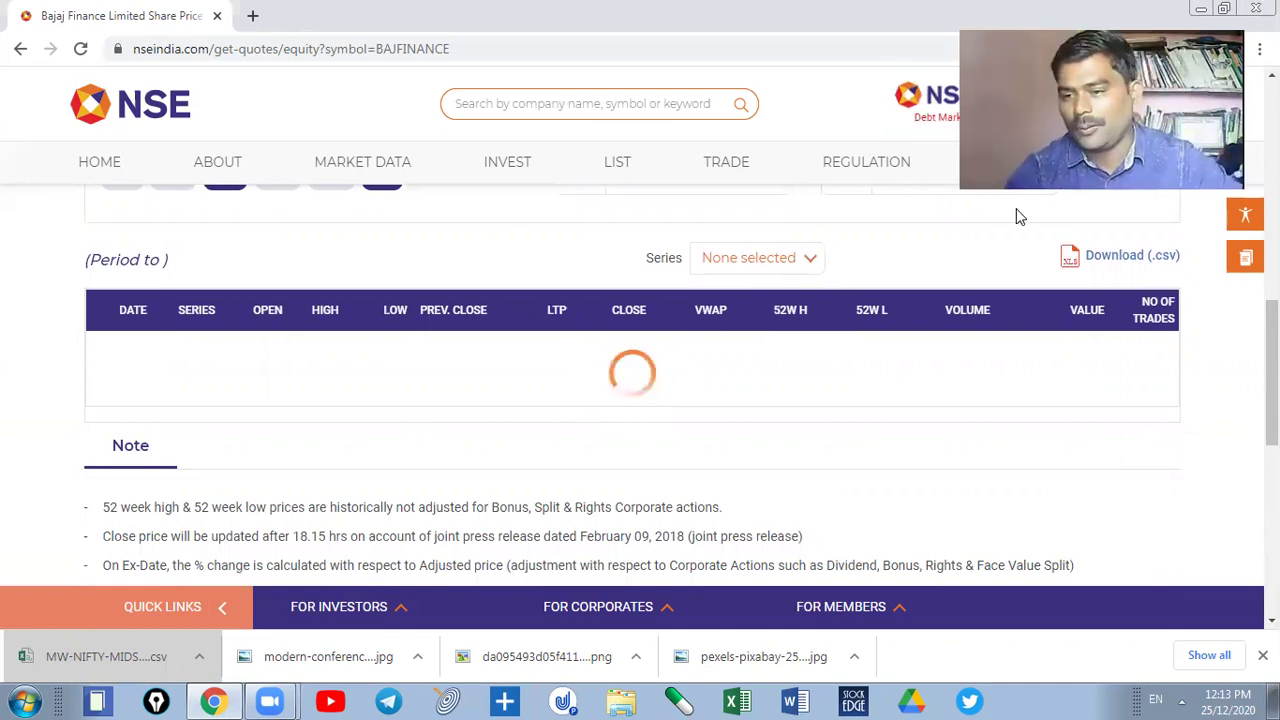
- Close the NSE quote page, switch to Google Drive and open the 52 Week High Data spreadsheet from the NSE Data folder
scroll(1018, 216, up, 10)
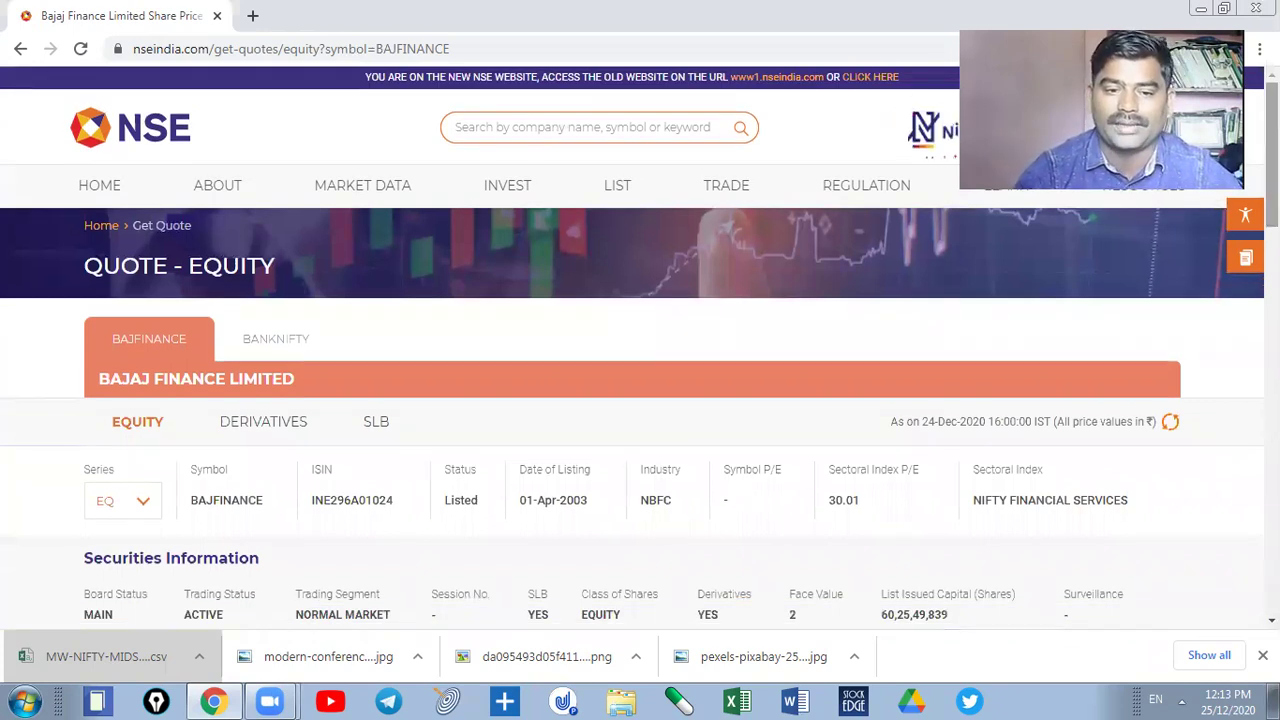
key(ctrl+t)
click(217, 15)
click(245, 79)
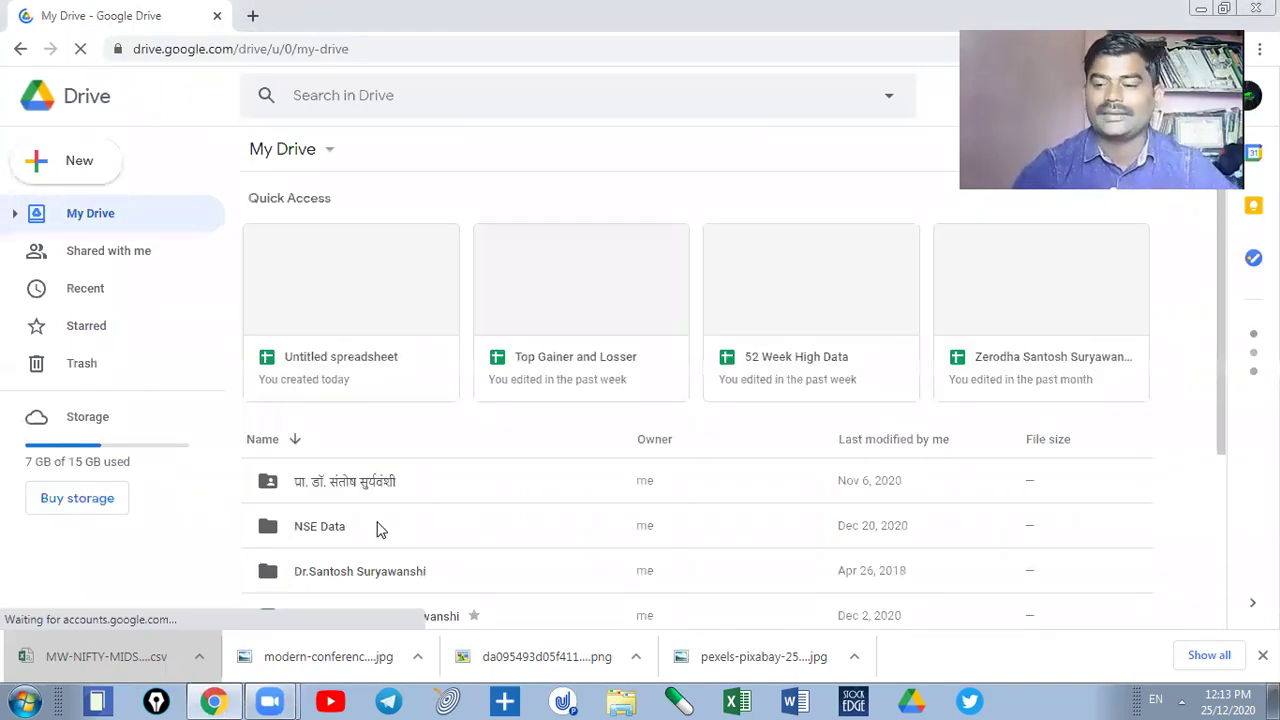
double_click(378, 530)
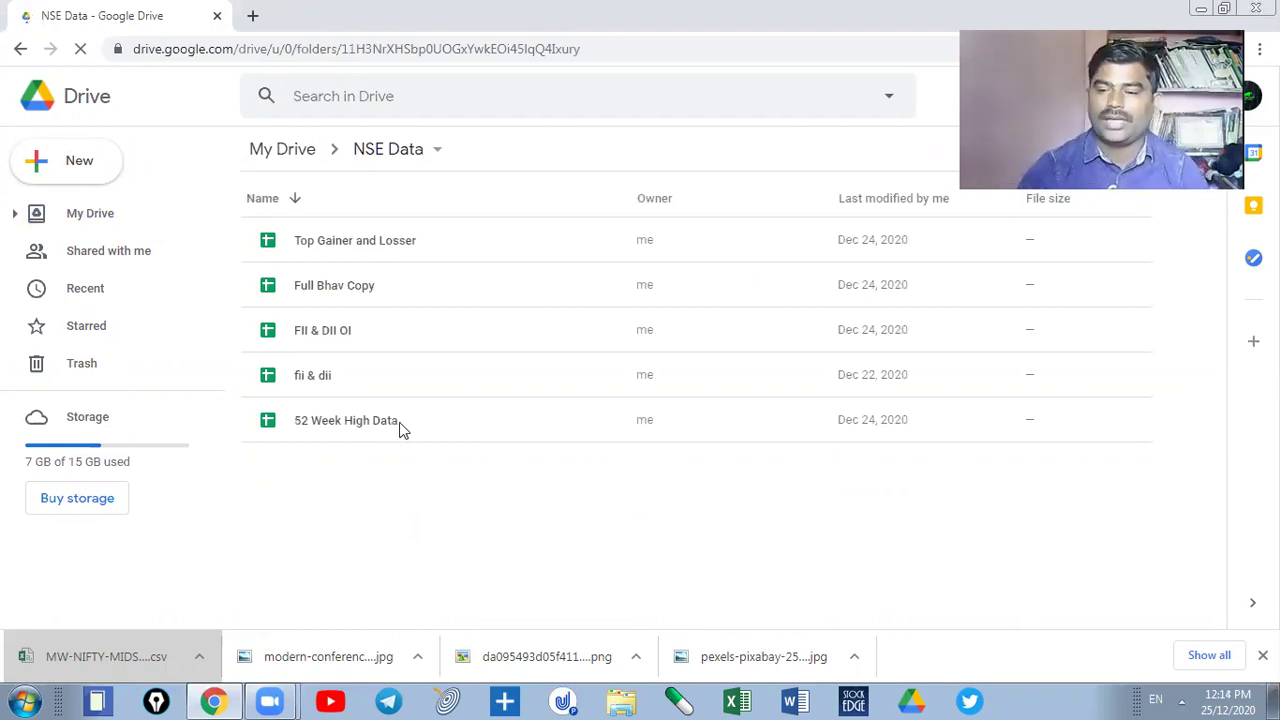
double_click(399, 428)
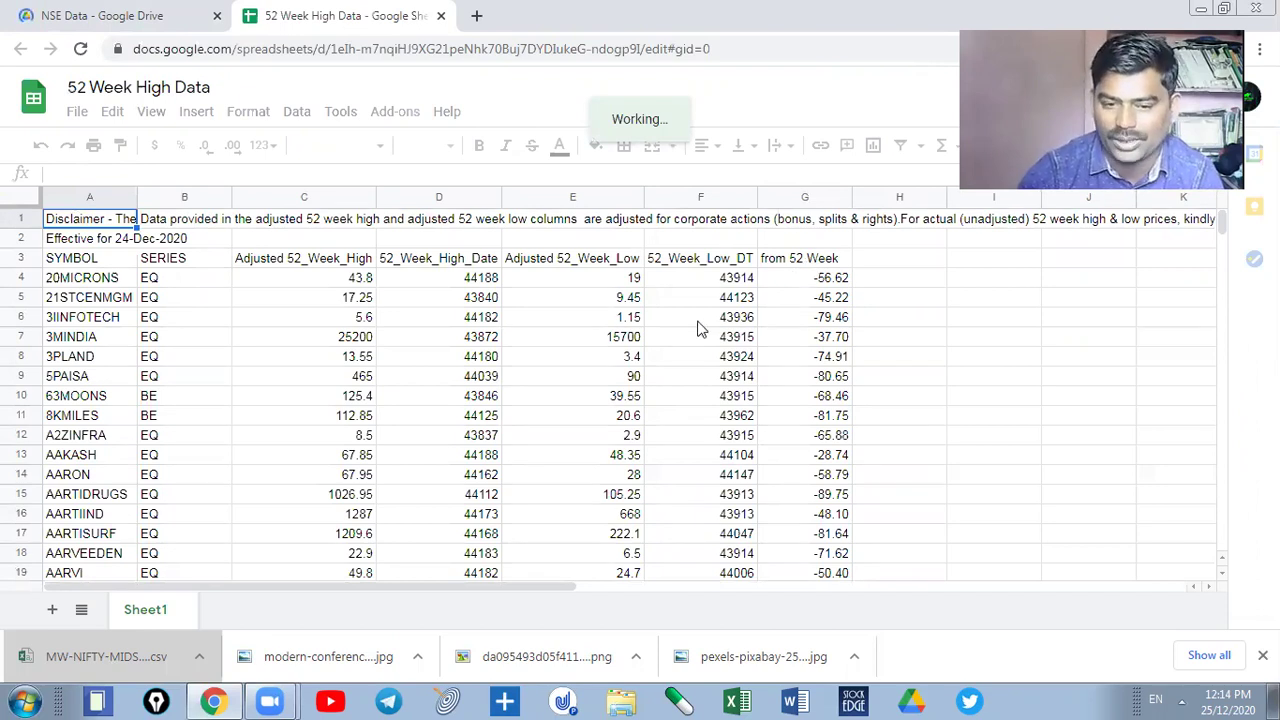
- Try to refresh the 52-week data by re-entering 24 as the day in A1's IMPORTDATA URL and reloading the spreadsheet
click(881, 304)
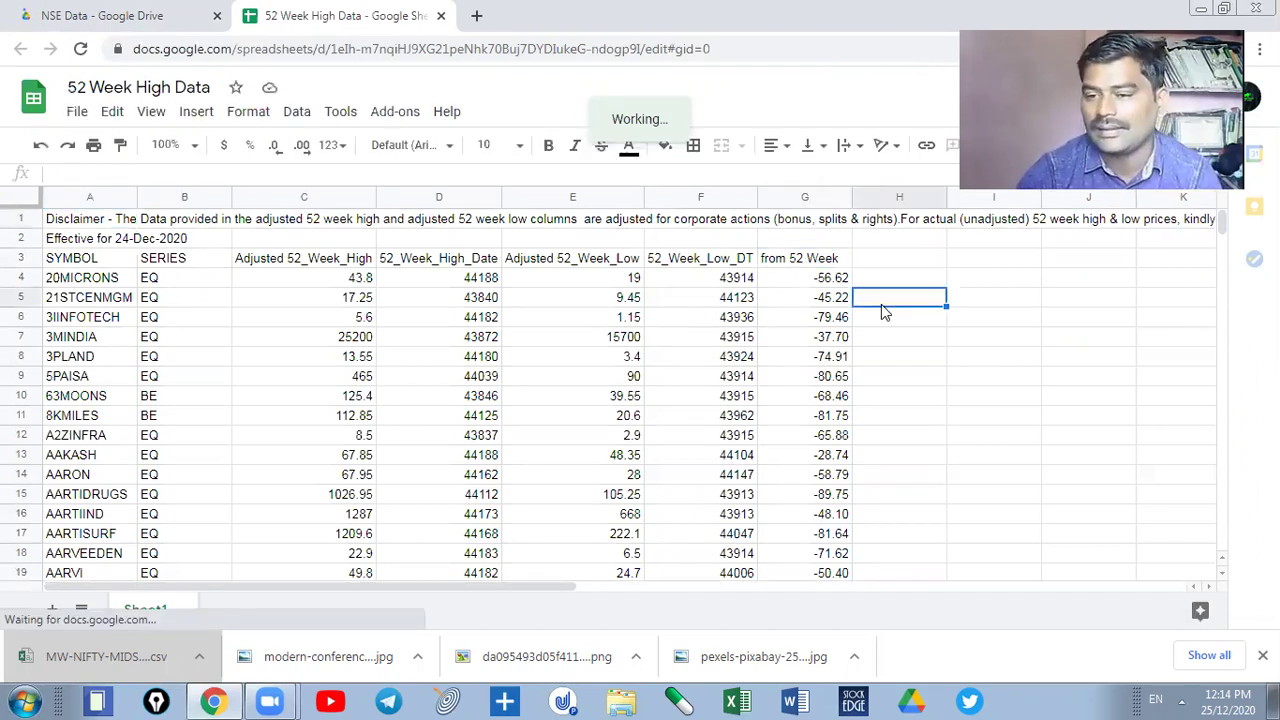
click(816, 263)
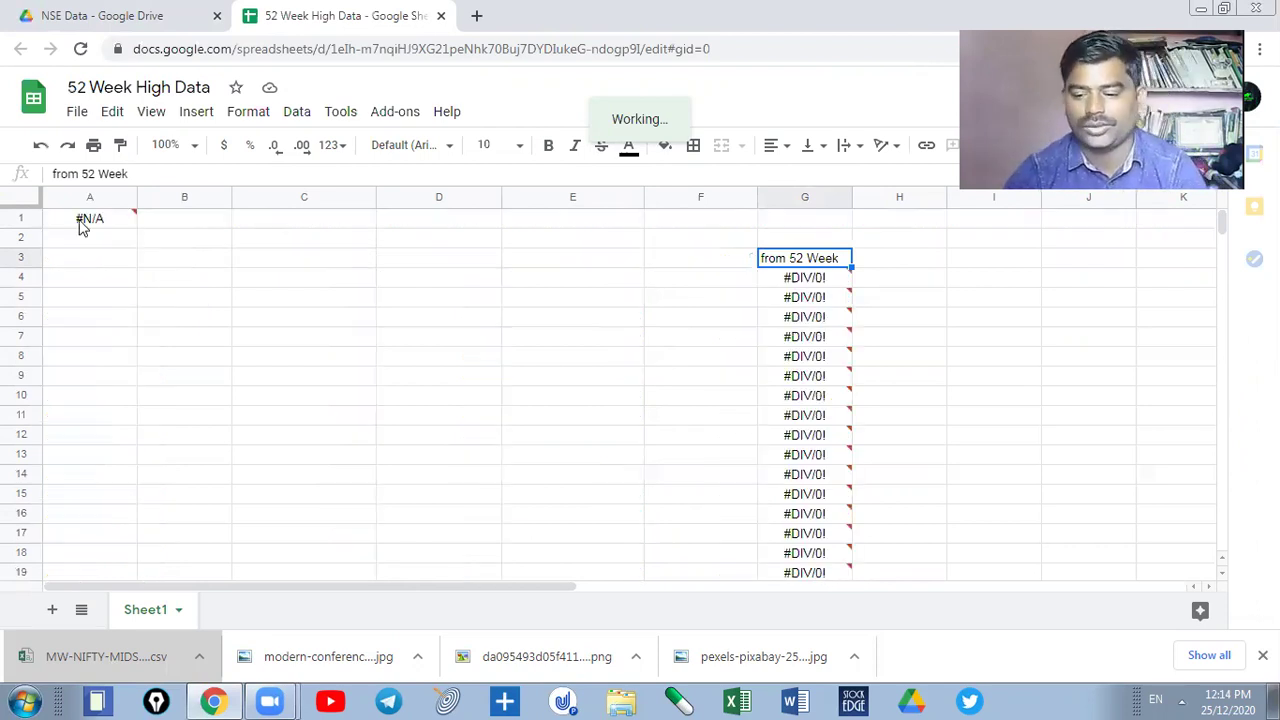
click(84, 222)
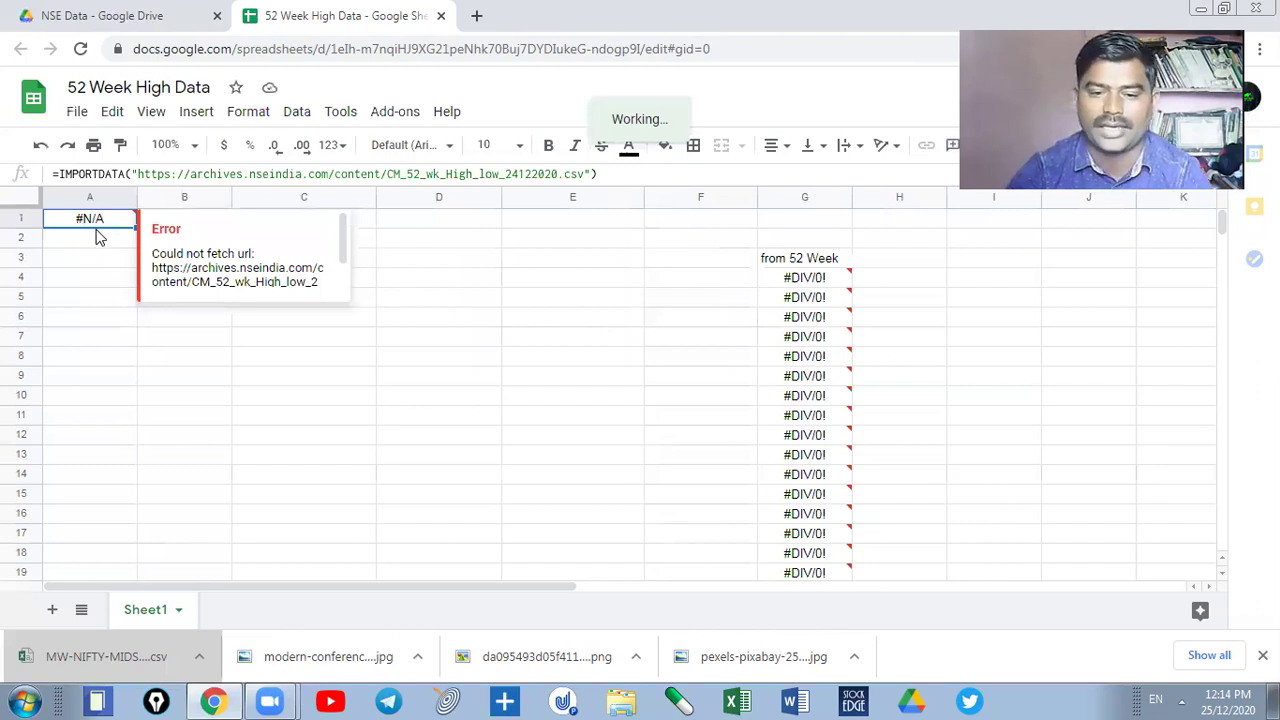
click(520, 178)
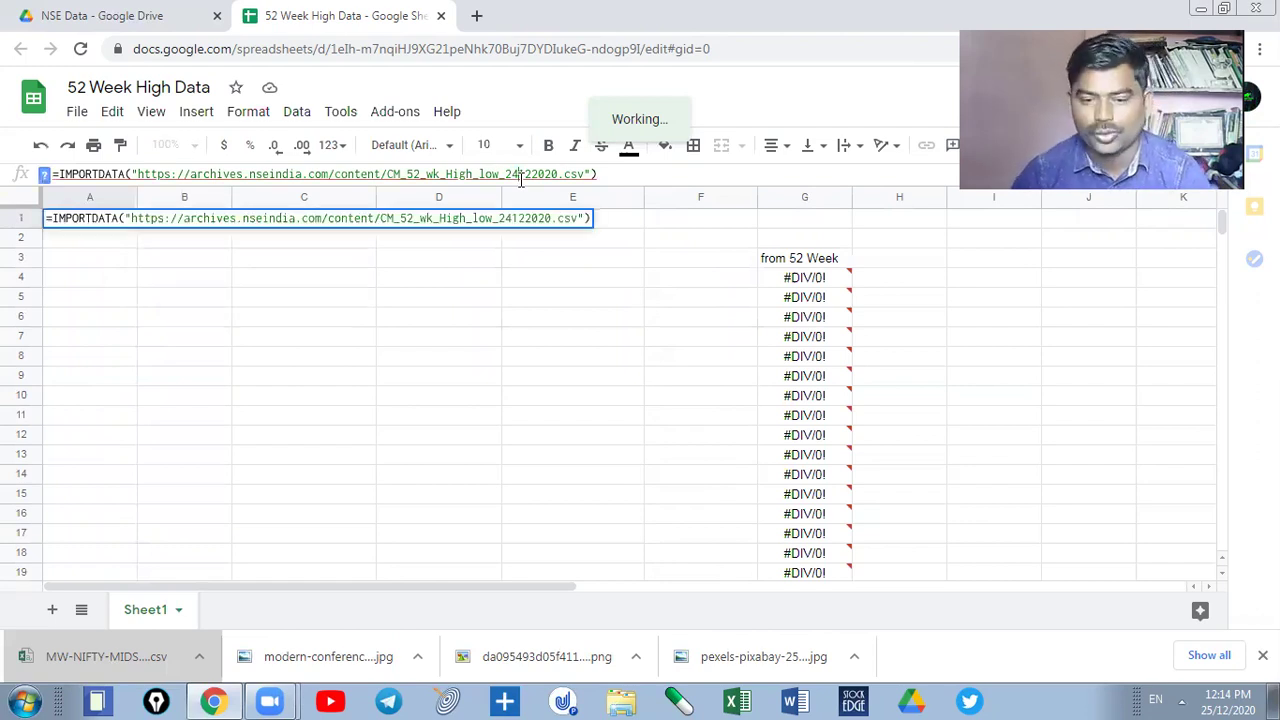
key(BackSpace)
key(BackSpace)
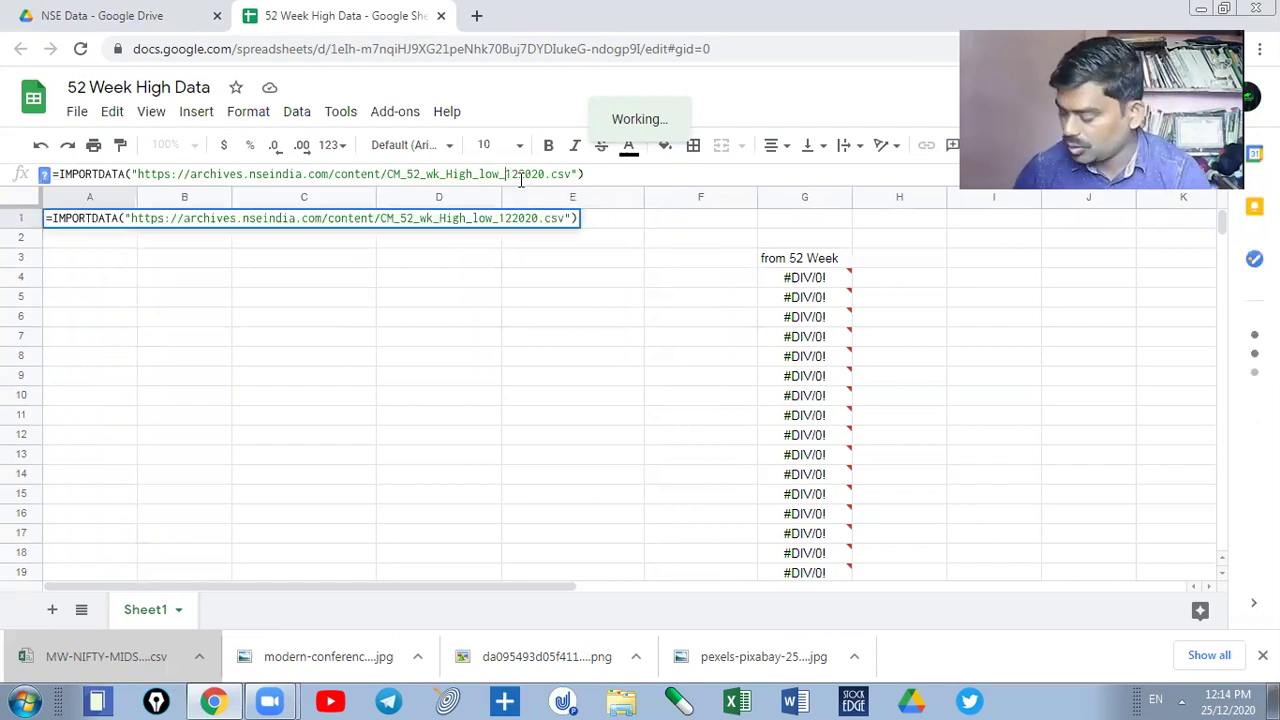
text(24)
key(Return)
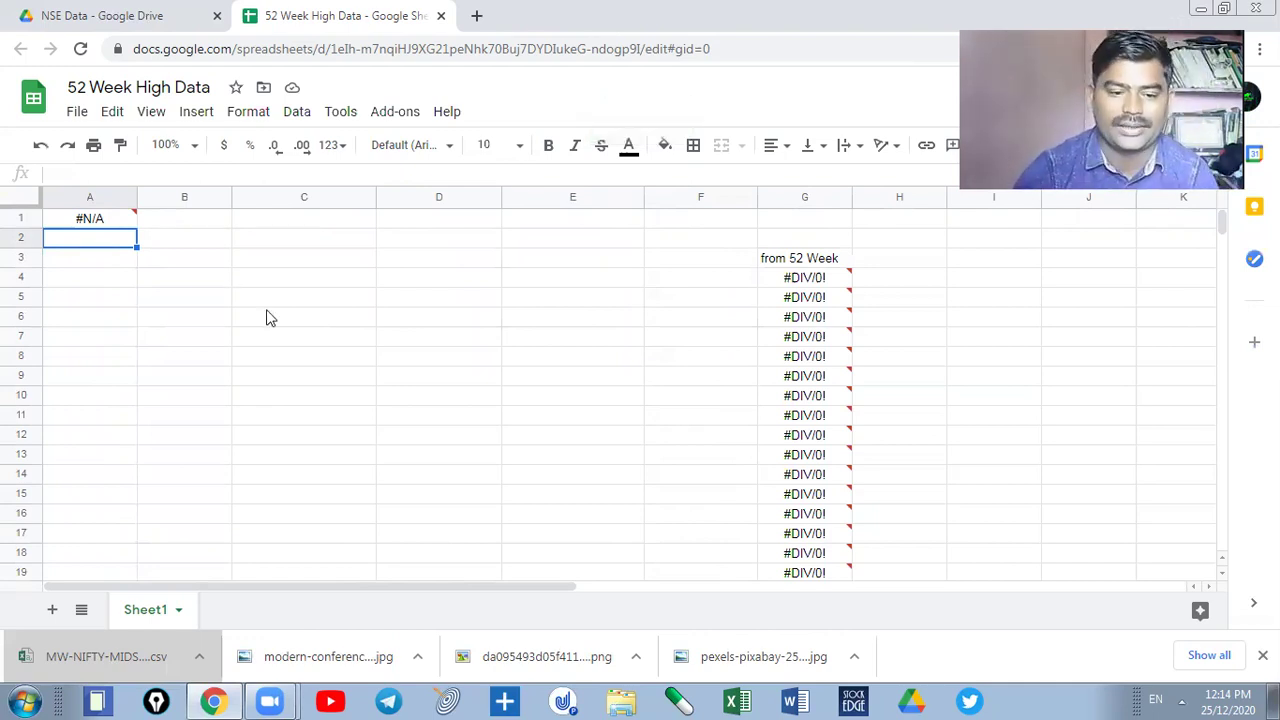
click(732, 54)
key(Return)
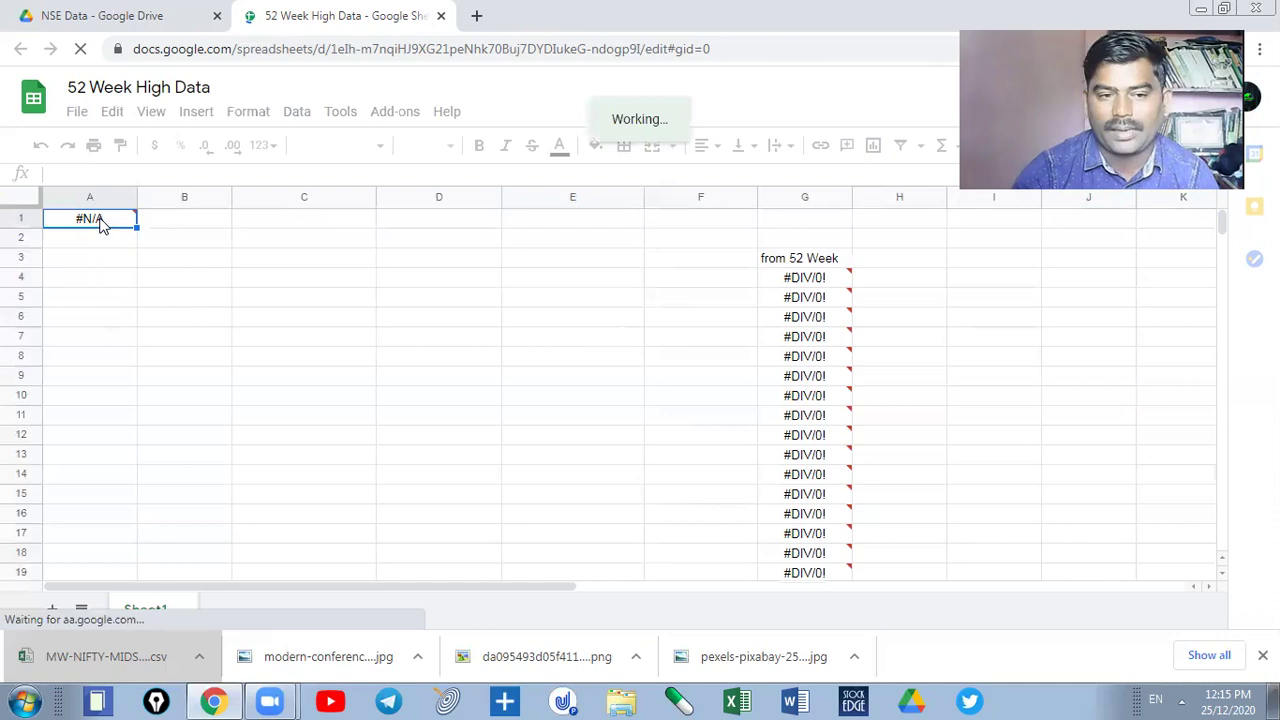
- Open the Top Gainer and Losser spreadsheet from the NSE Data folder and return to 52 Week High Data
click(124, 9)
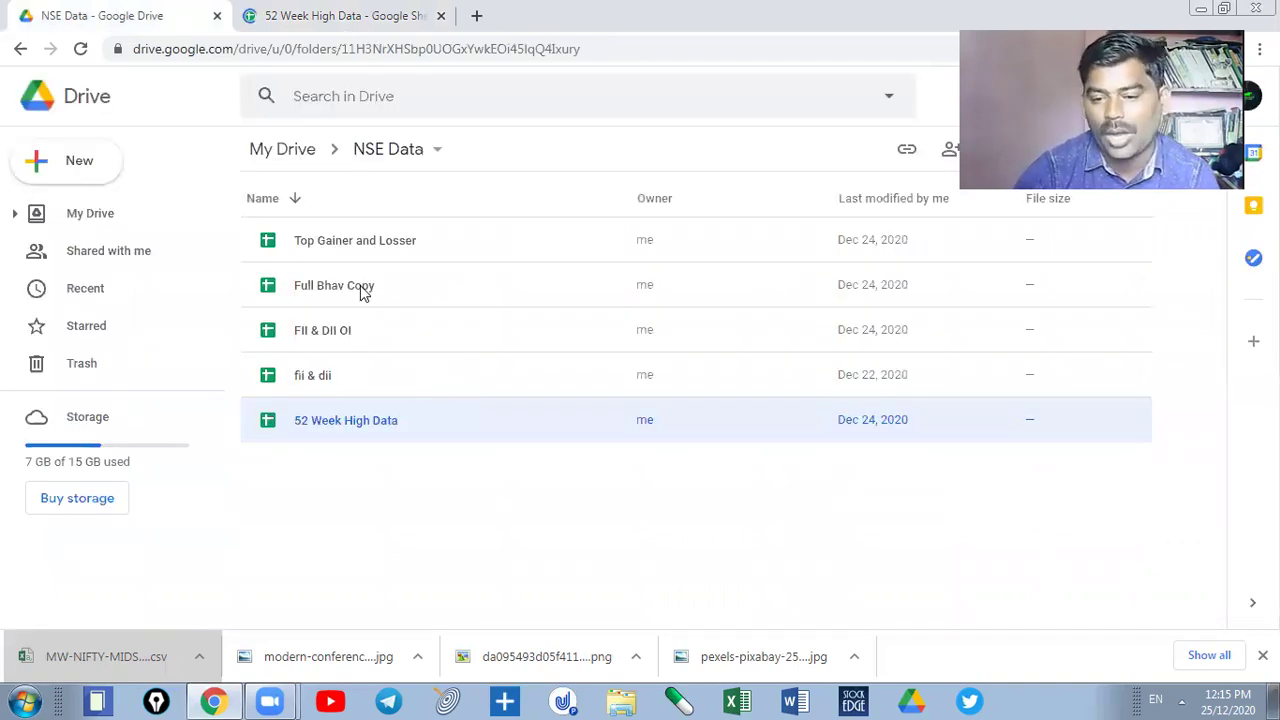
double_click(356, 246)
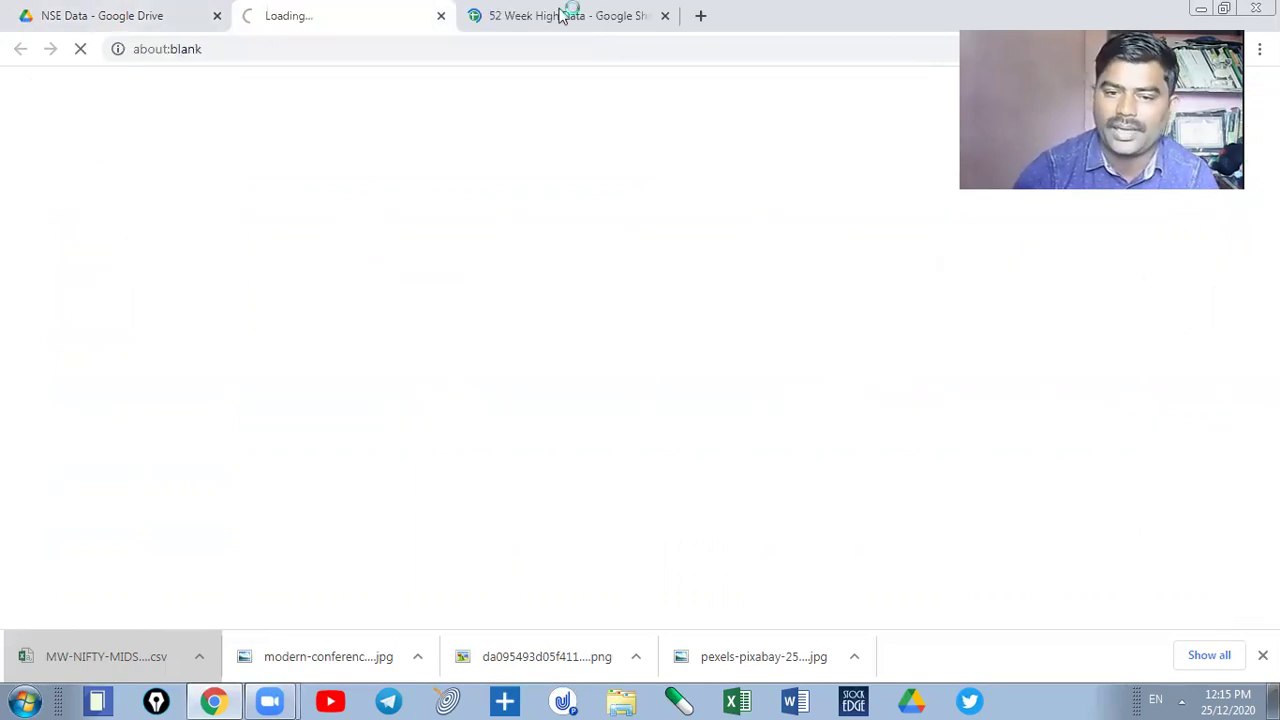
click(561, 17)
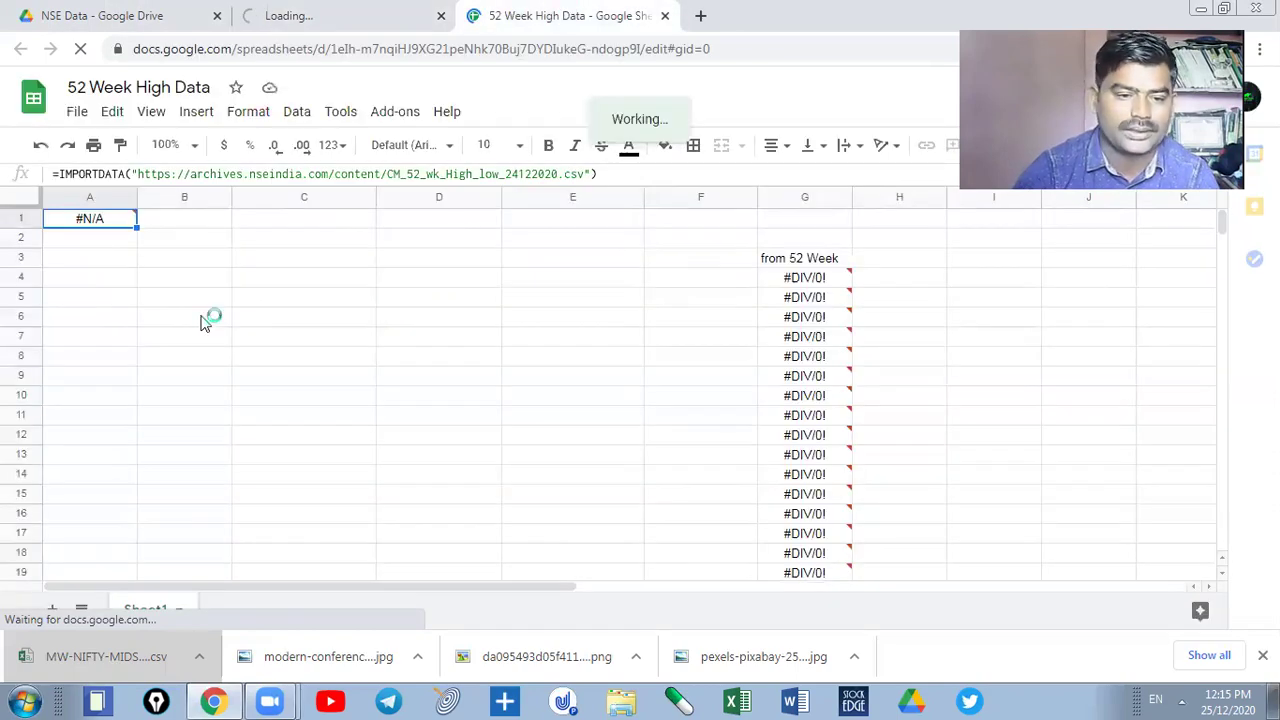
- Change the day in cell A1's IMPORTDATA file name to 23 to import the 23 December 2020 data
click(203, 322)
click(98, 225)
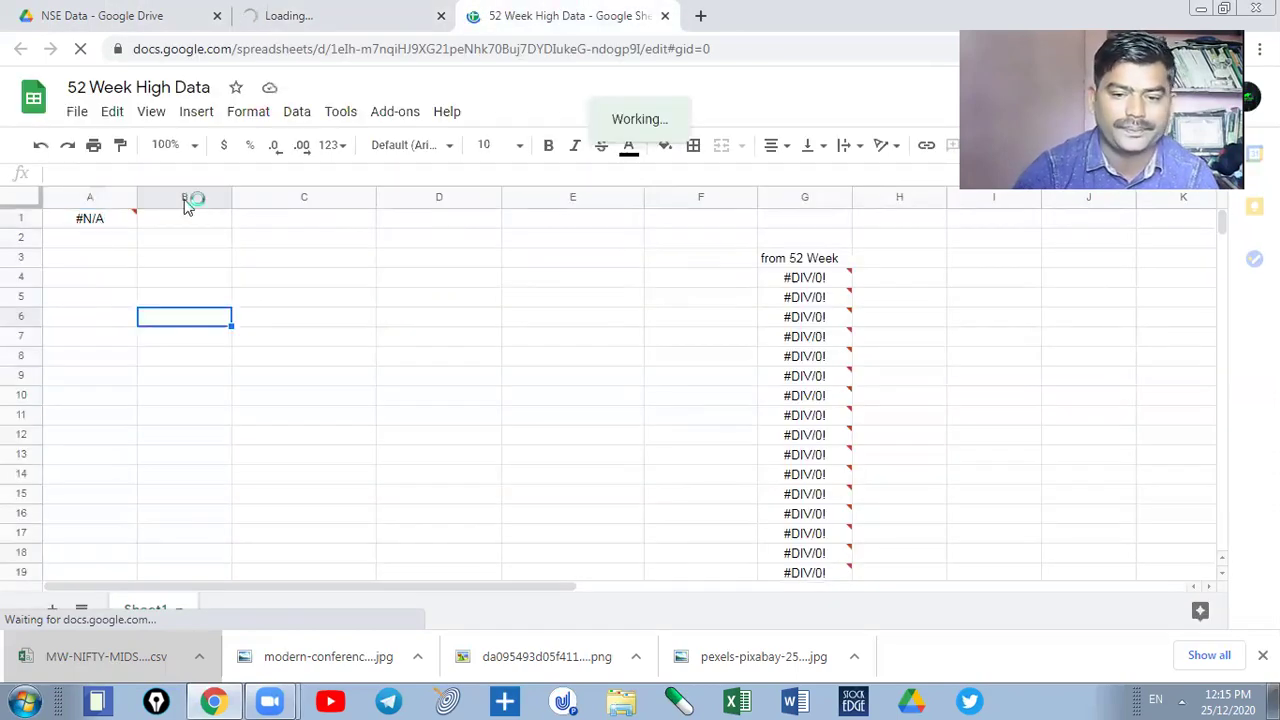
click(520, 175)
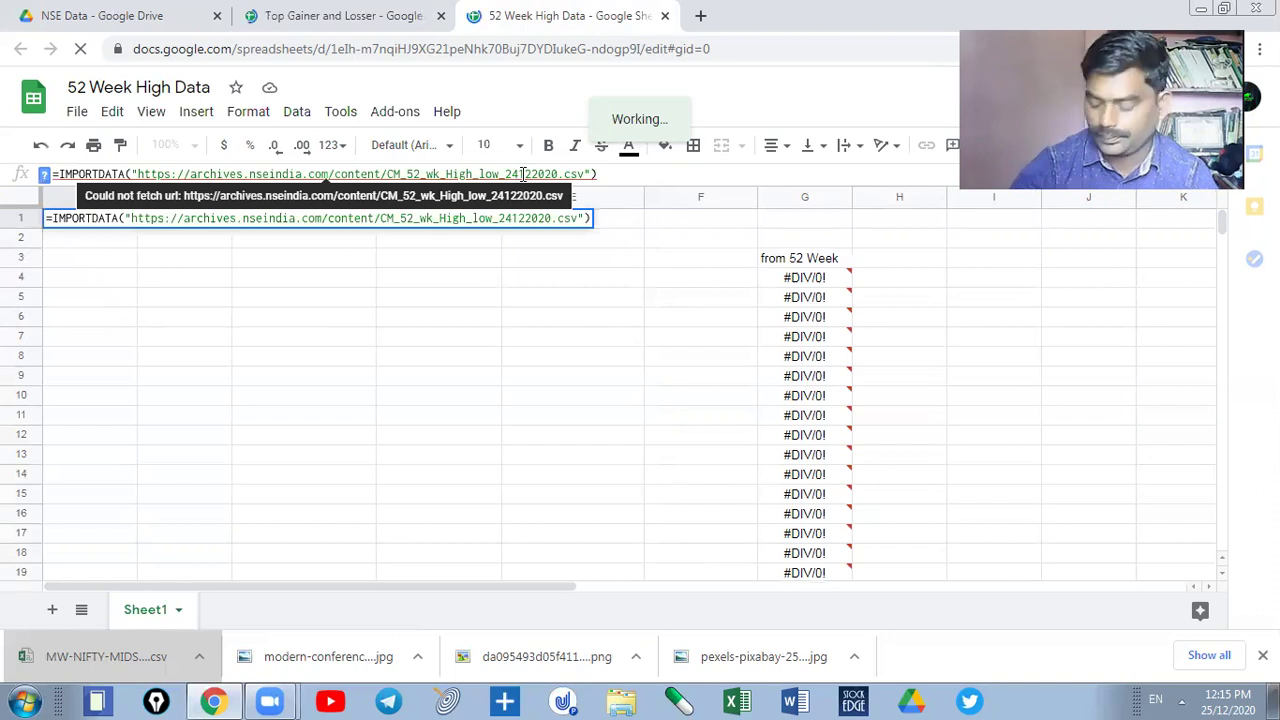
click(521, 174)
key(BackSpace)
key(BackSpace)
text(2)
key(Return)
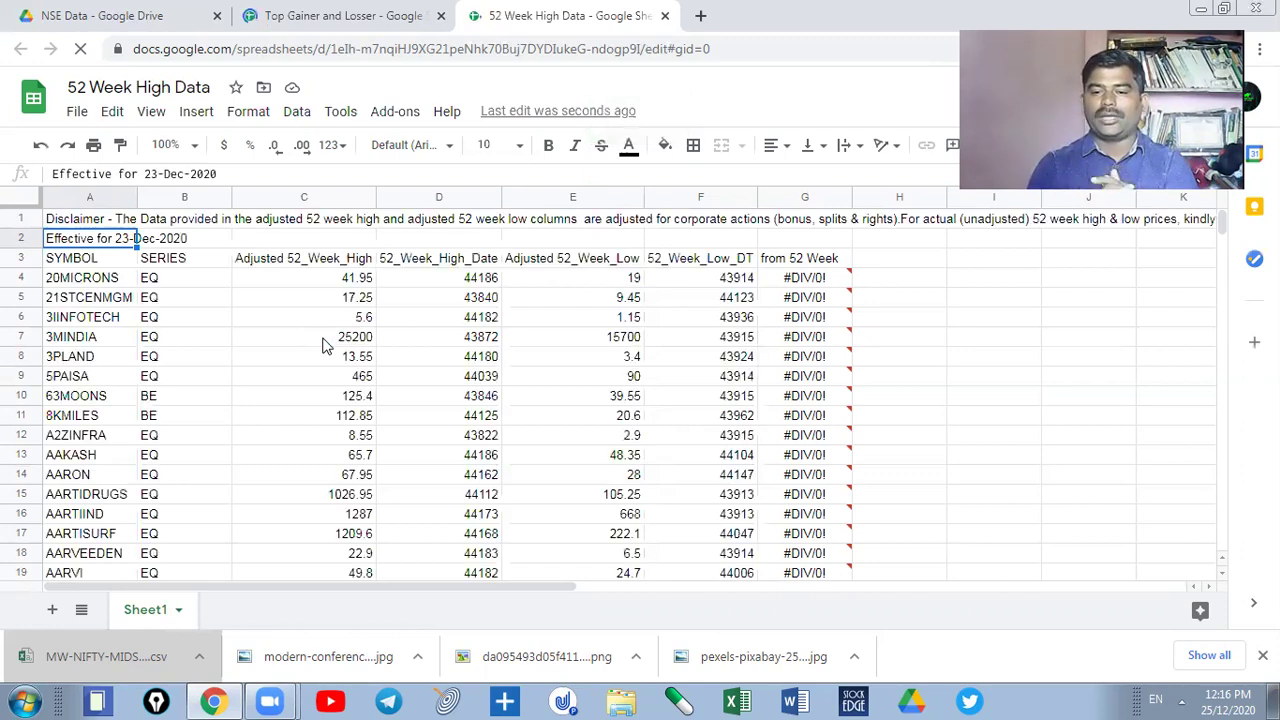
- Select the "from 52 Week" header in G3 and apply the saved filter view Filter 1
click(995, 362)
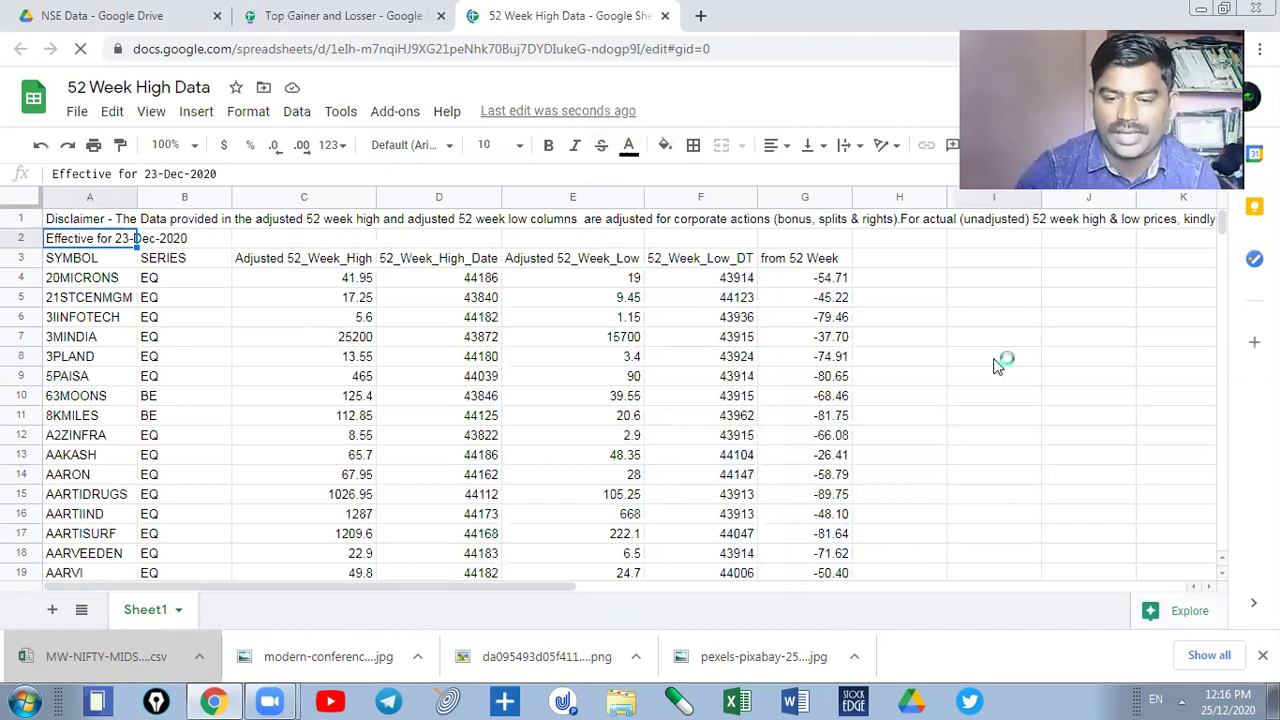
click(820, 262)
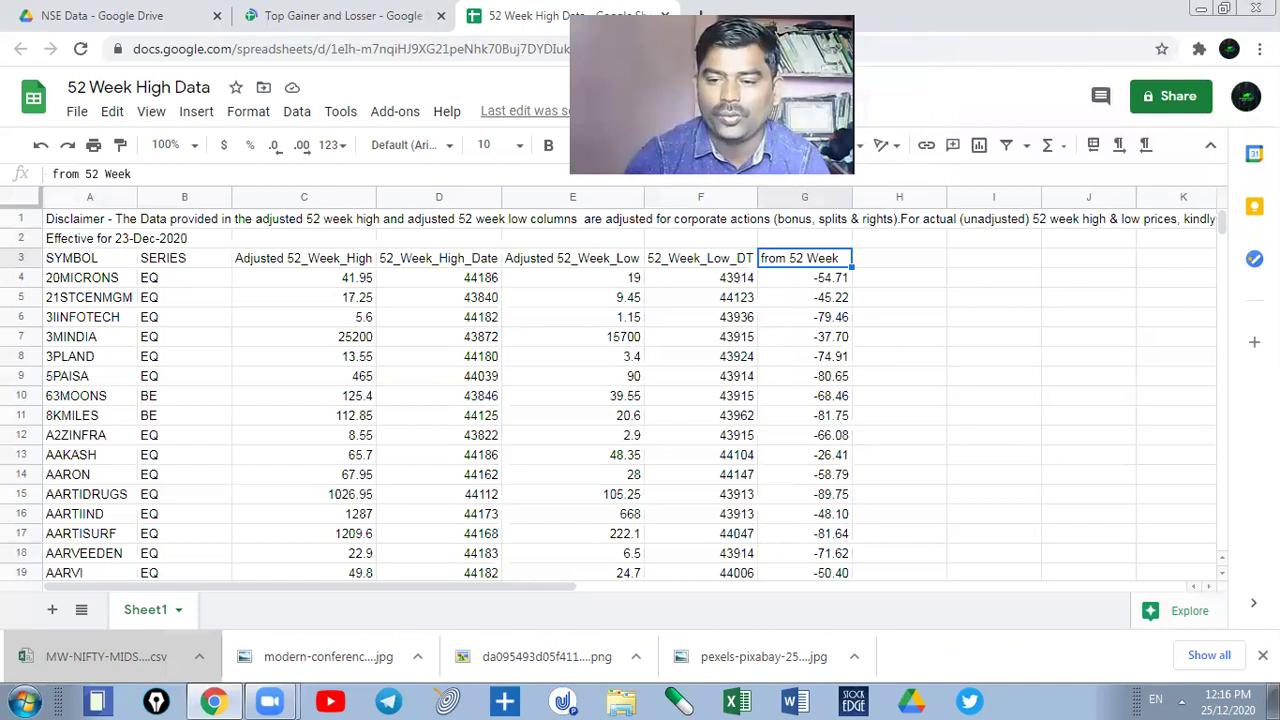
click(1027, 148)
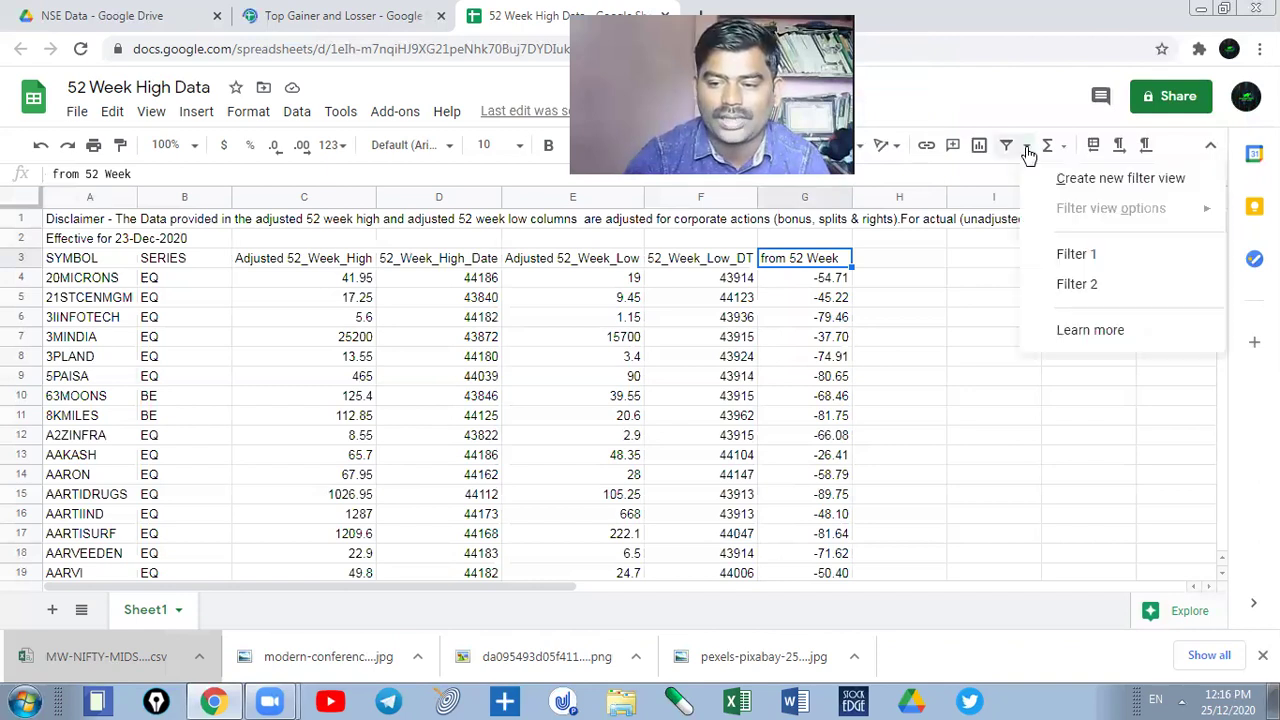
click(1076, 257)
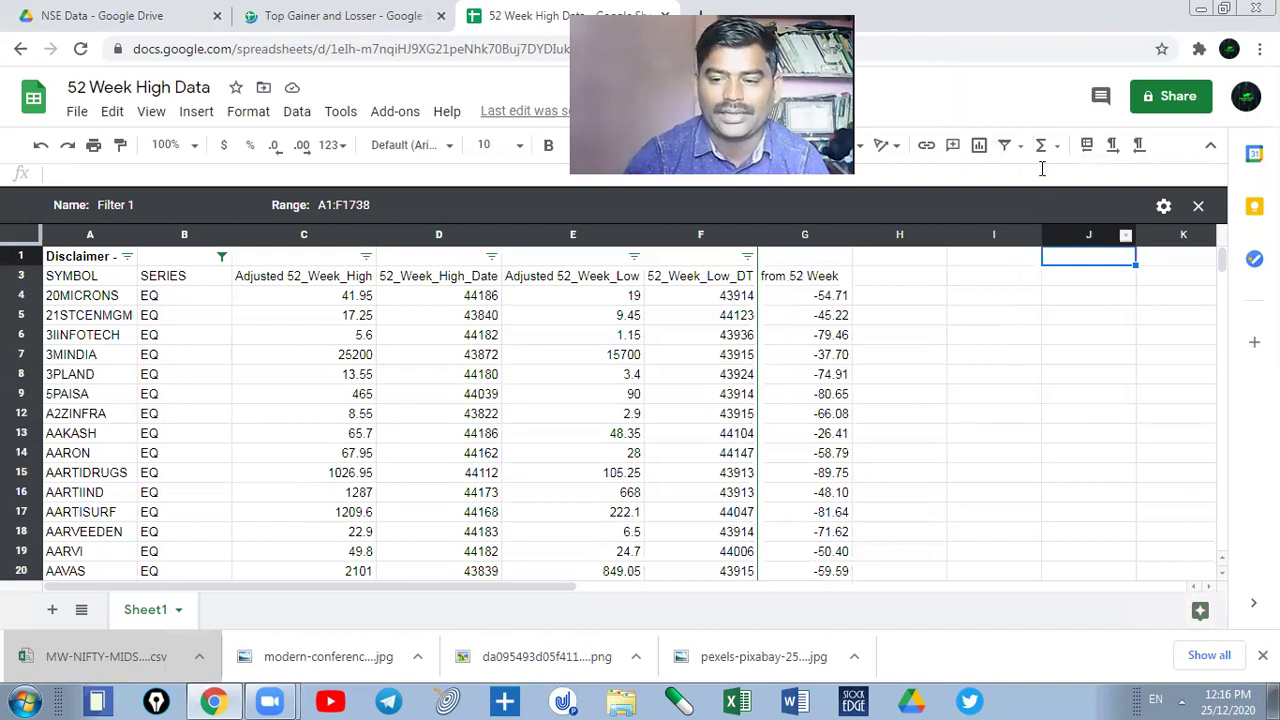
- Apply the saved filter view Filter 2 and sort its rows by column G, A → Z
click(1018, 146)
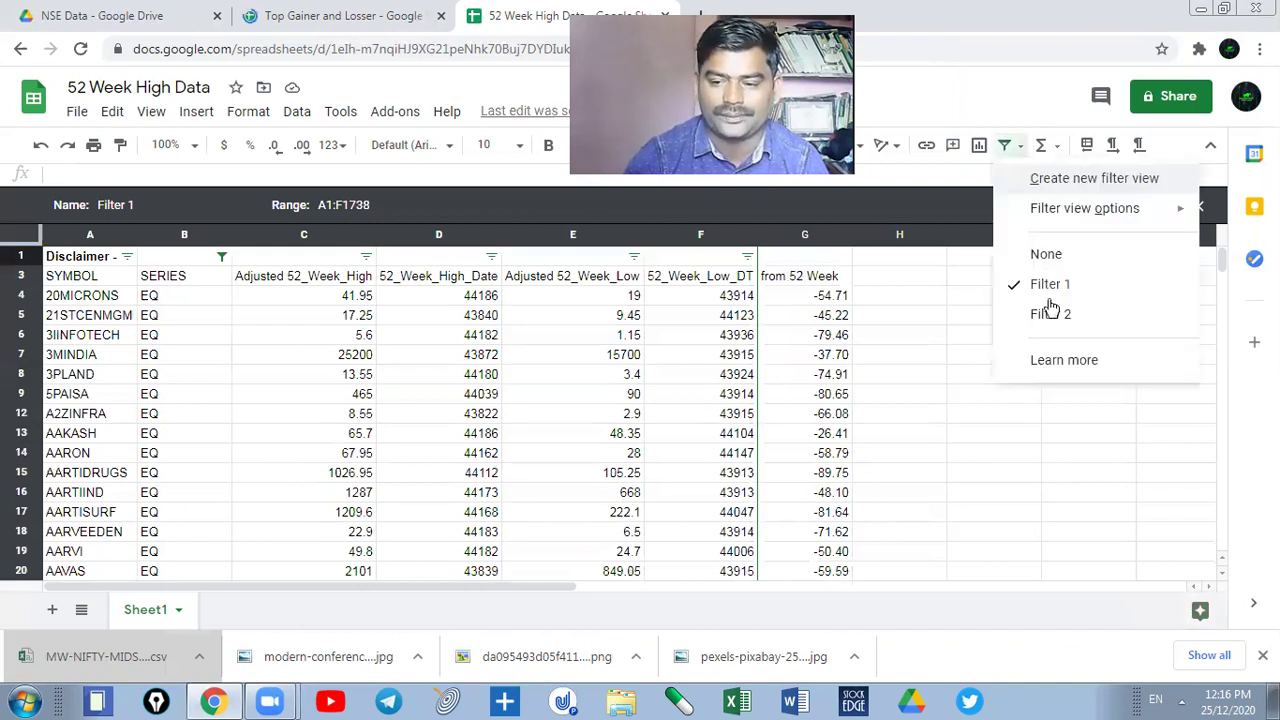
click(1048, 315)
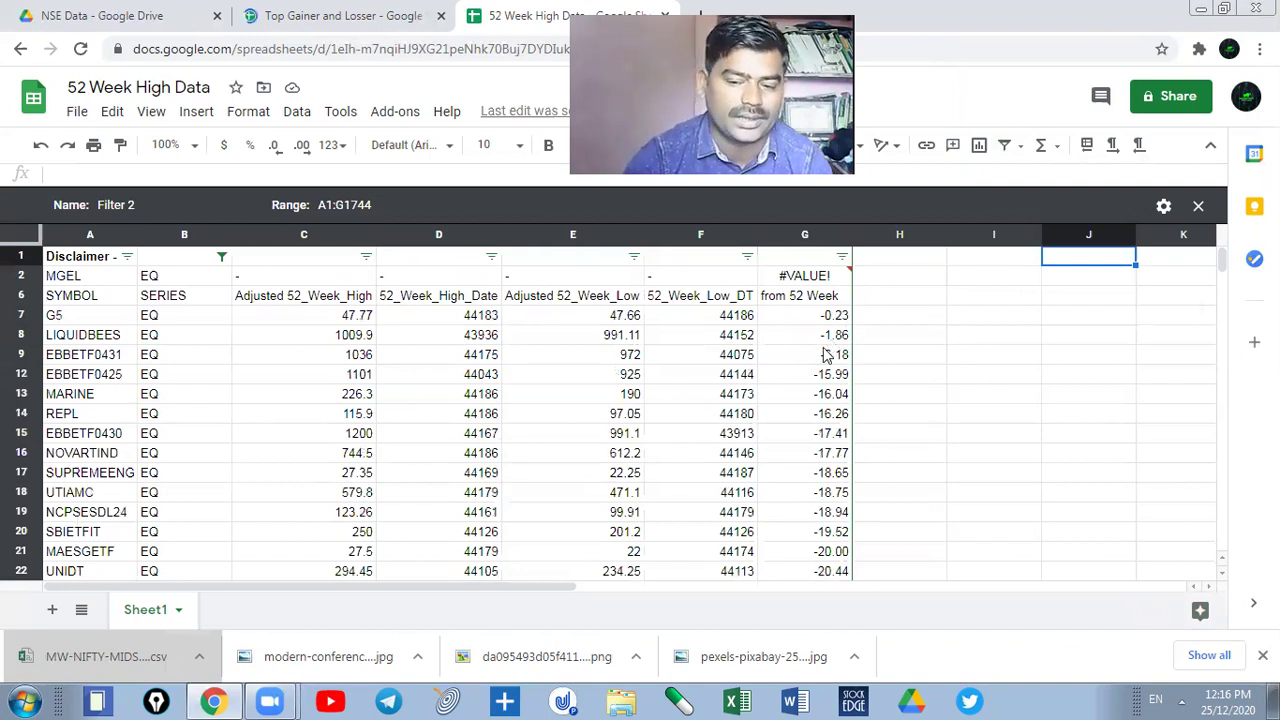
click(842, 258)
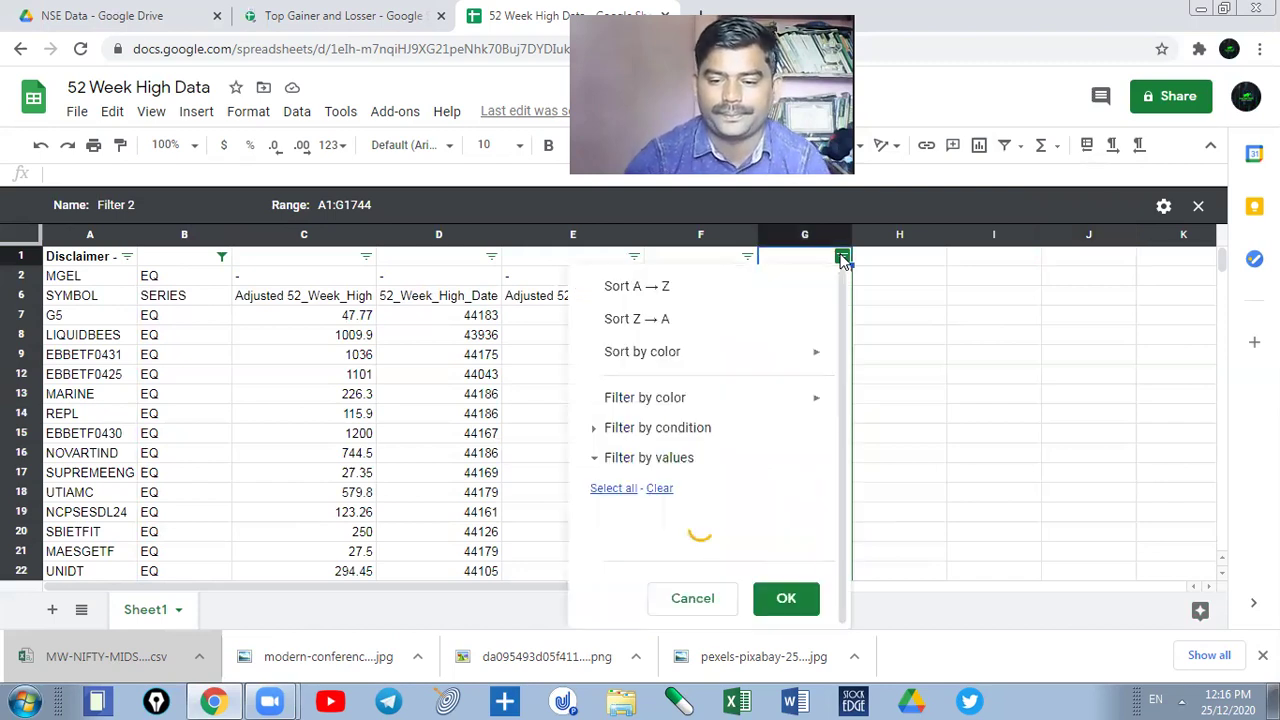
click(684, 287)
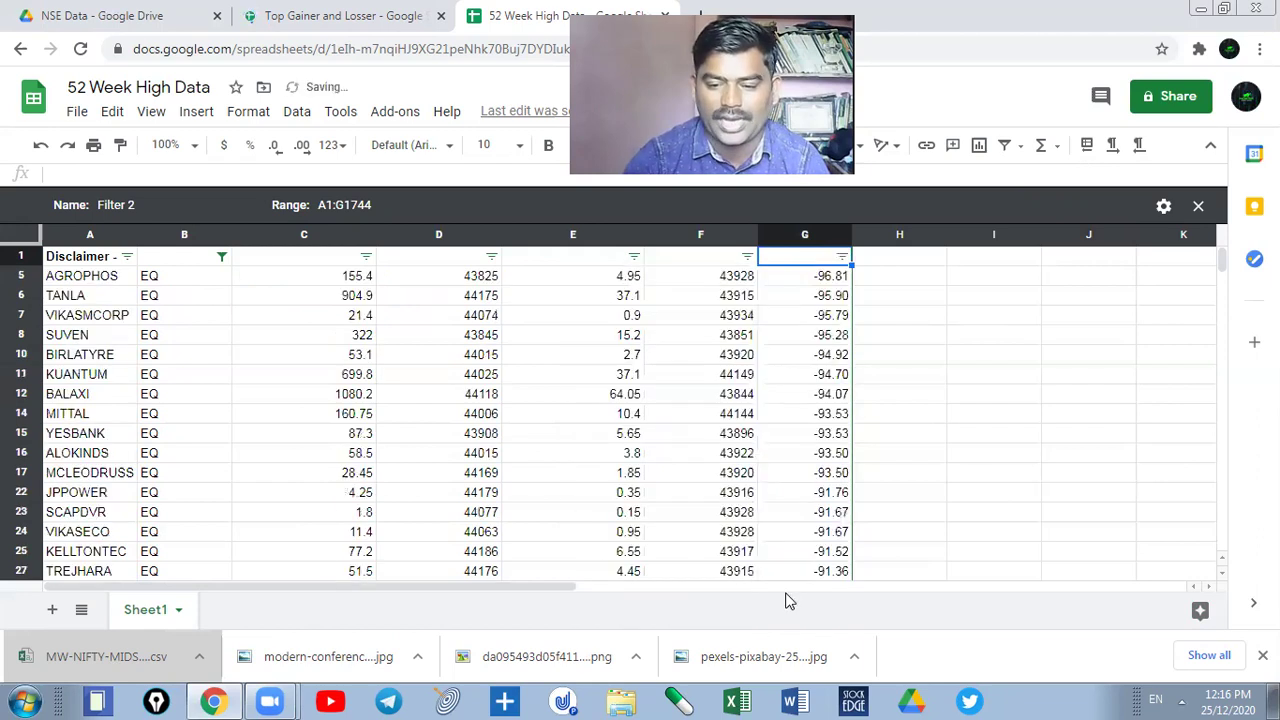
- Sort Filter 2's rows by column G, Z → A, and select NCPSESDL24's "from 52 Week" cell to view its formula
click(842, 258)
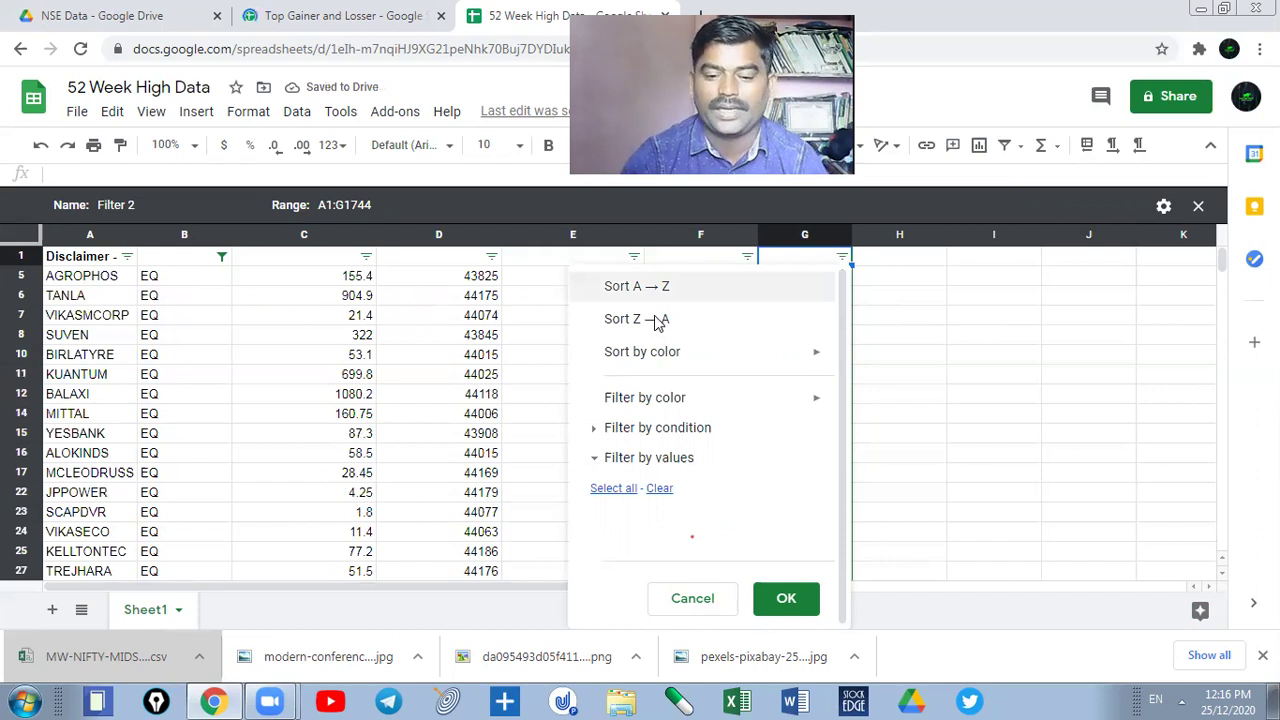
click(657, 322)
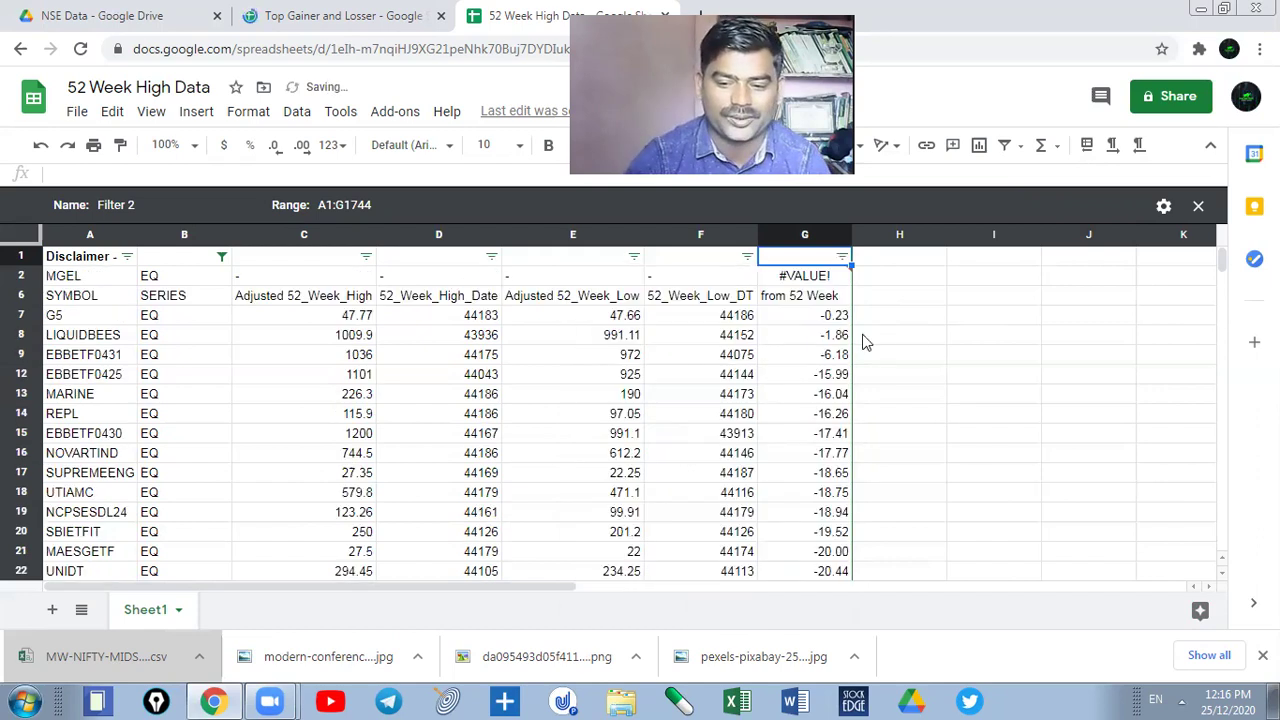
click(907, 342)
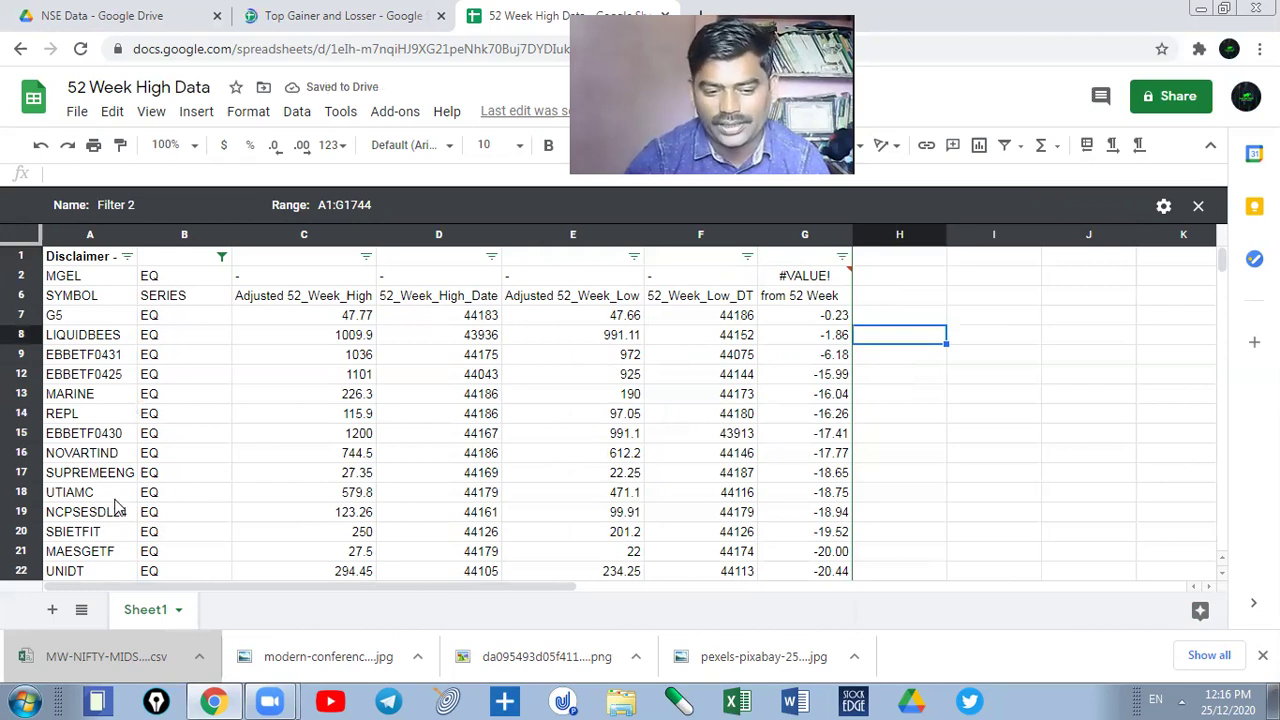
click(843, 513)
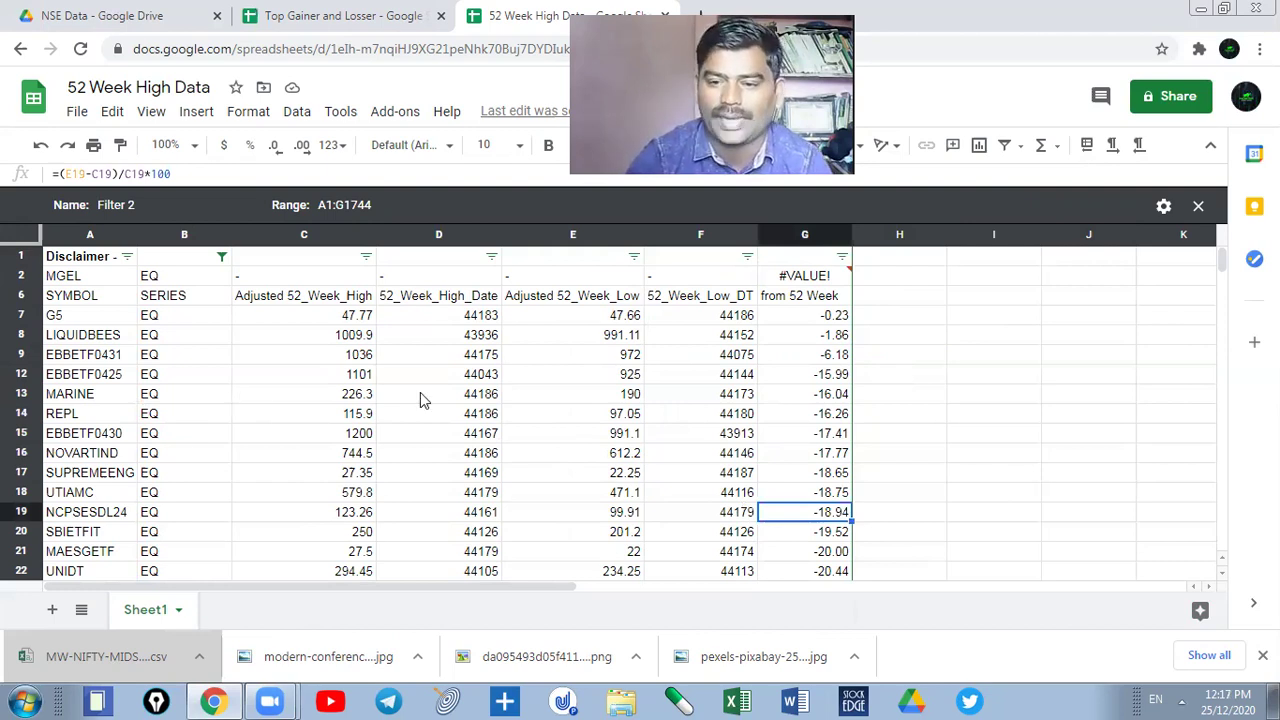
- Close the 52 Week High Data spreadsheet and look through the Top Gainer and Losser sheet
click(665, 16)
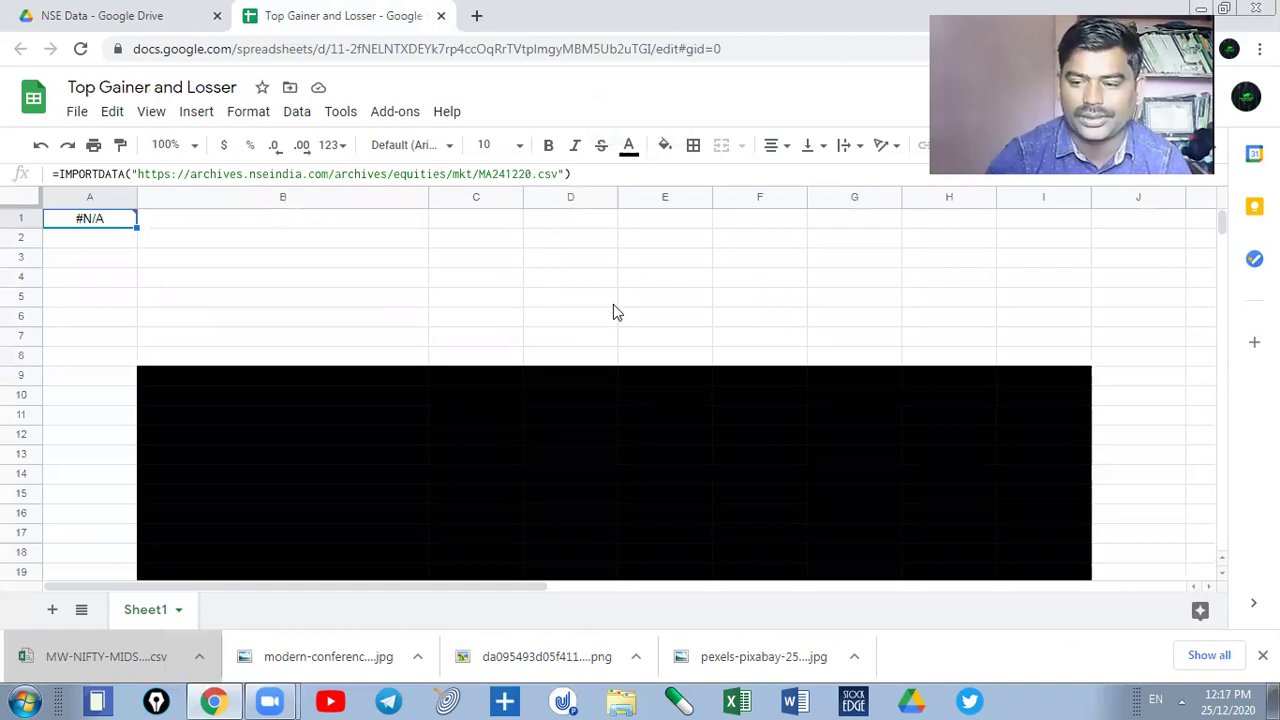
key(Right)
key(Down)
key(Down)
key(Down)
key(Down)
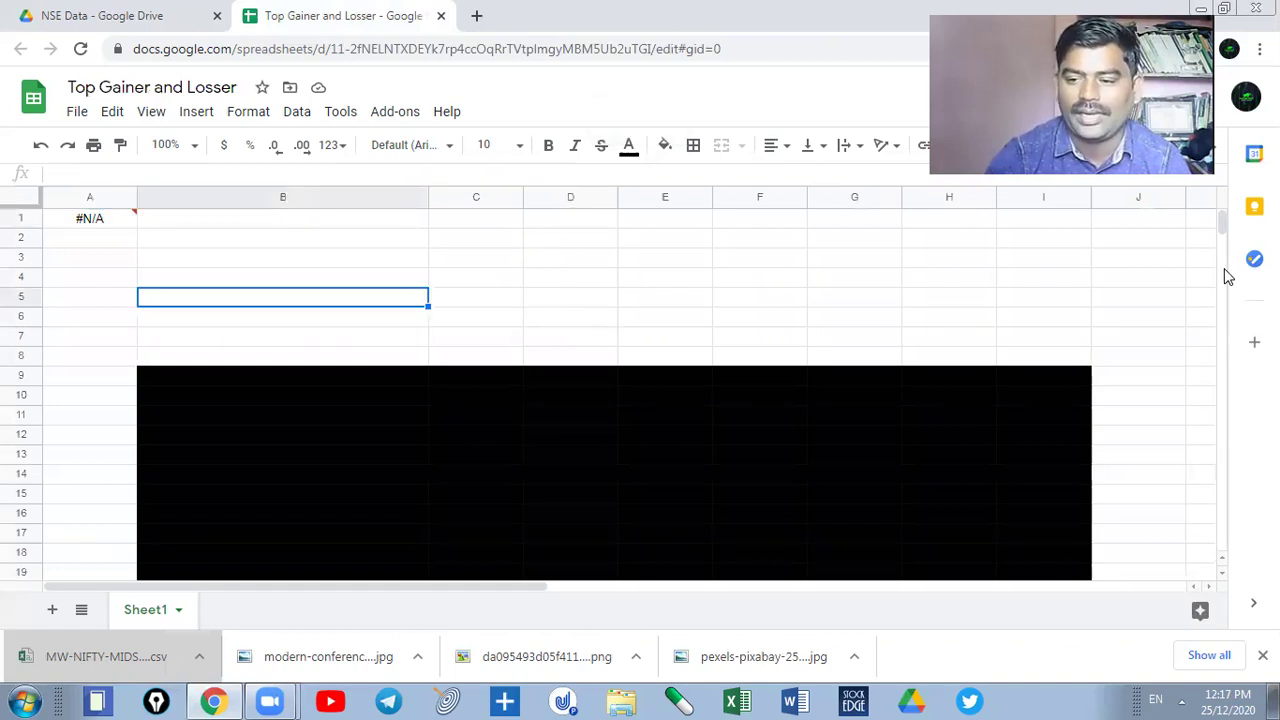
scroll(1223, 246, down, 4)
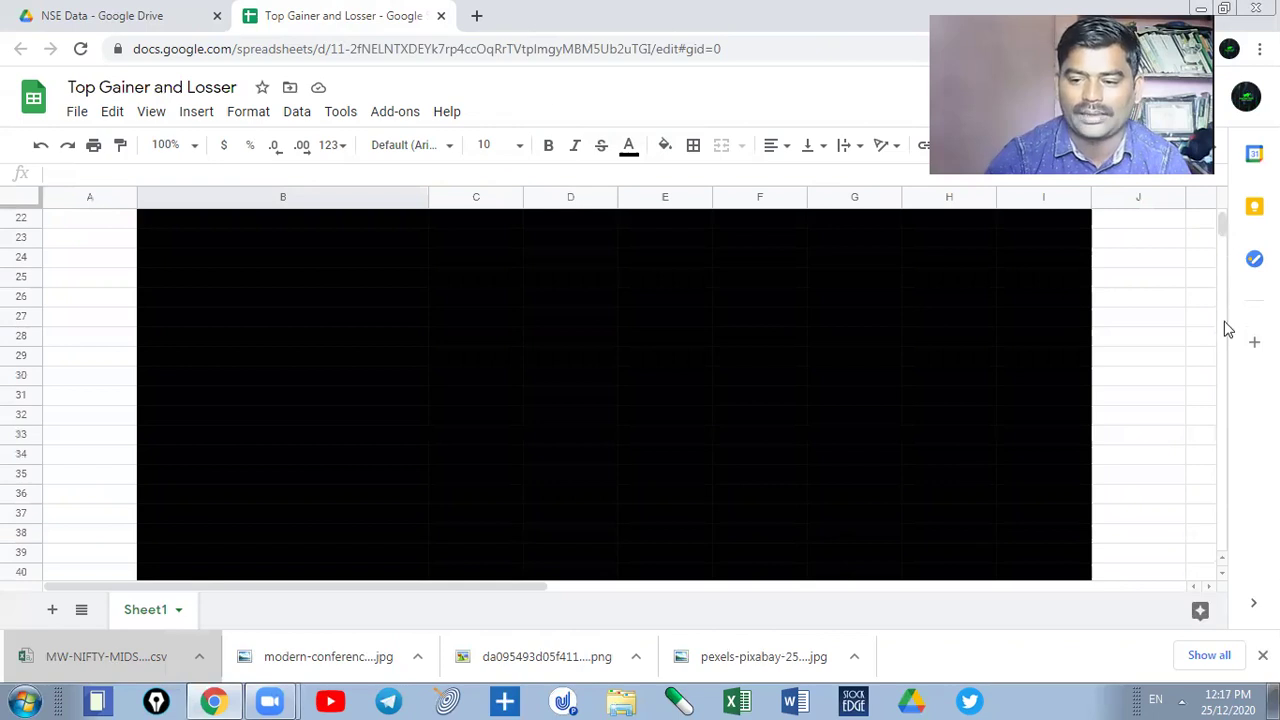
scroll(1228, 330, down, 20)
scroll(1228, 209, up, 20)
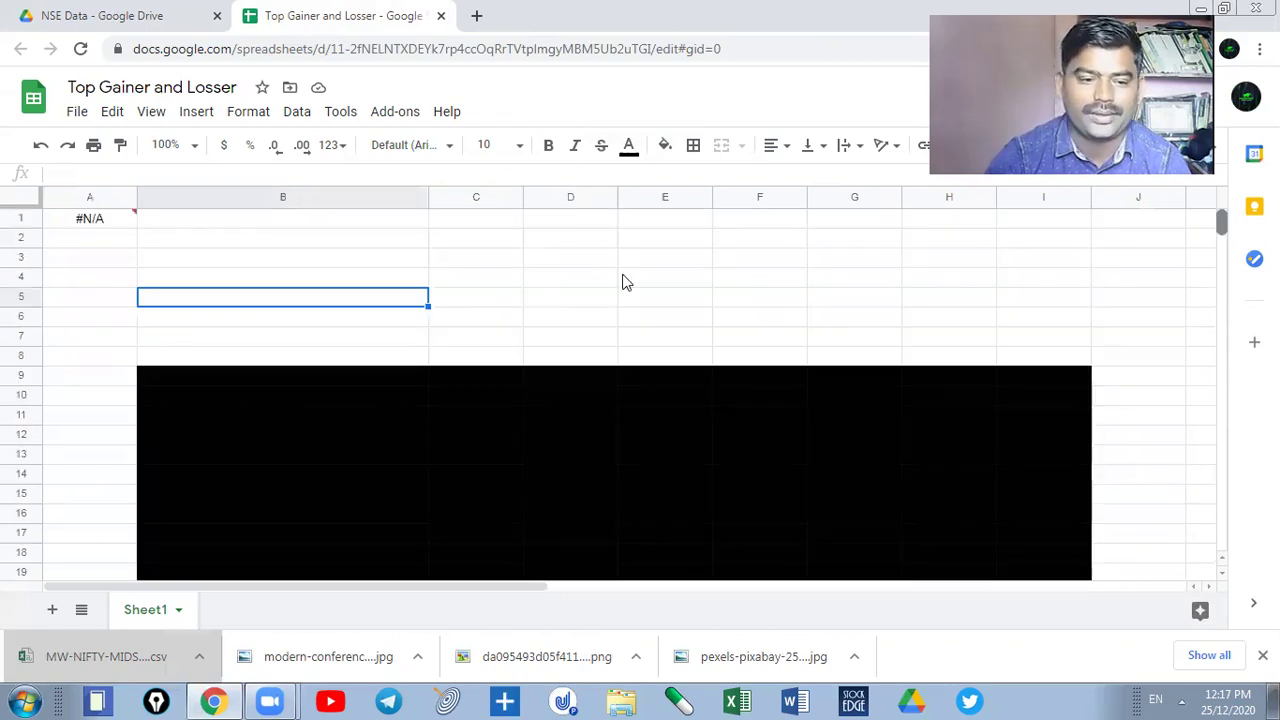
- Change the day in cell A1's IMPORTDATA file name to 23 so the formula imports MA231220.csv
mouse_move(60, 220)
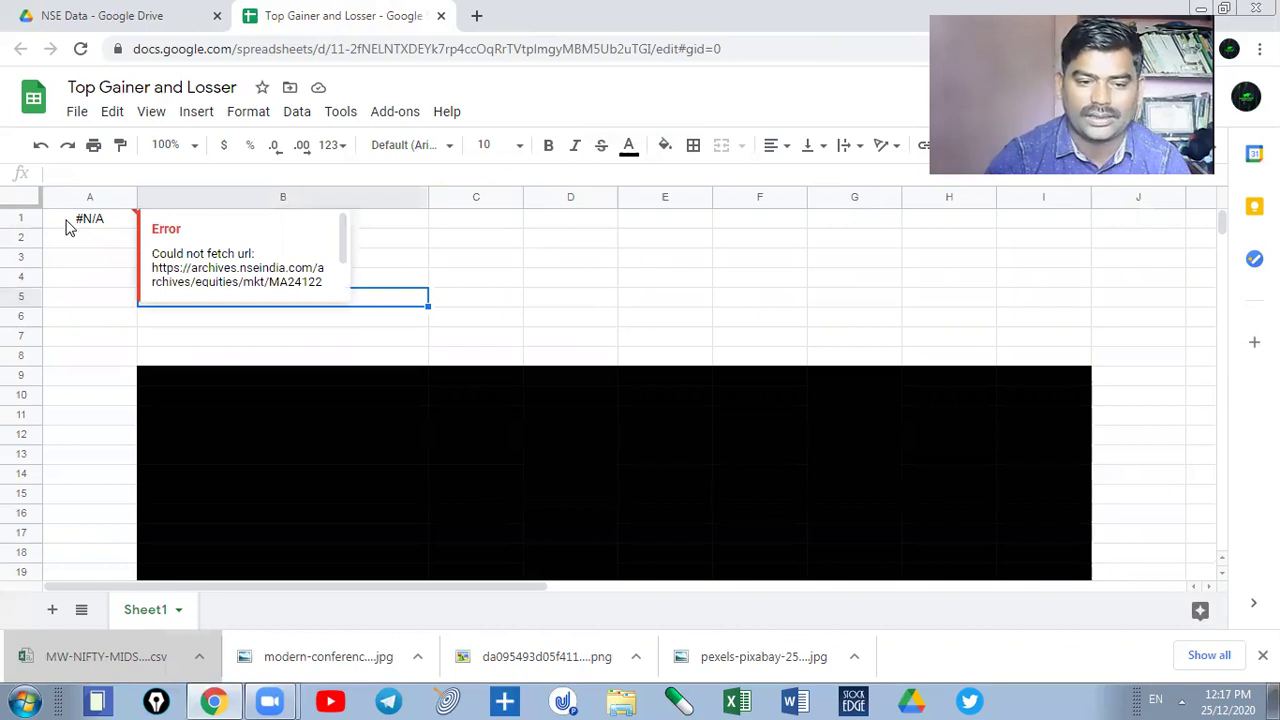
click(70, 224)
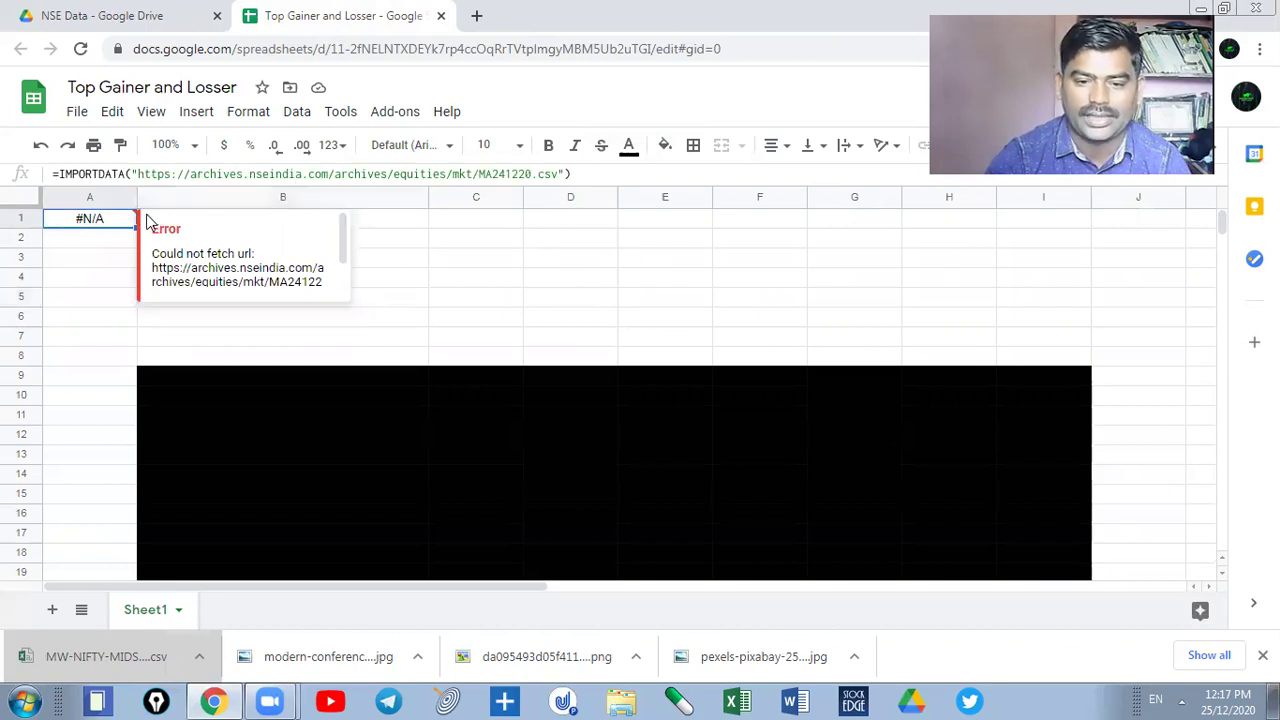
click(508, 174)
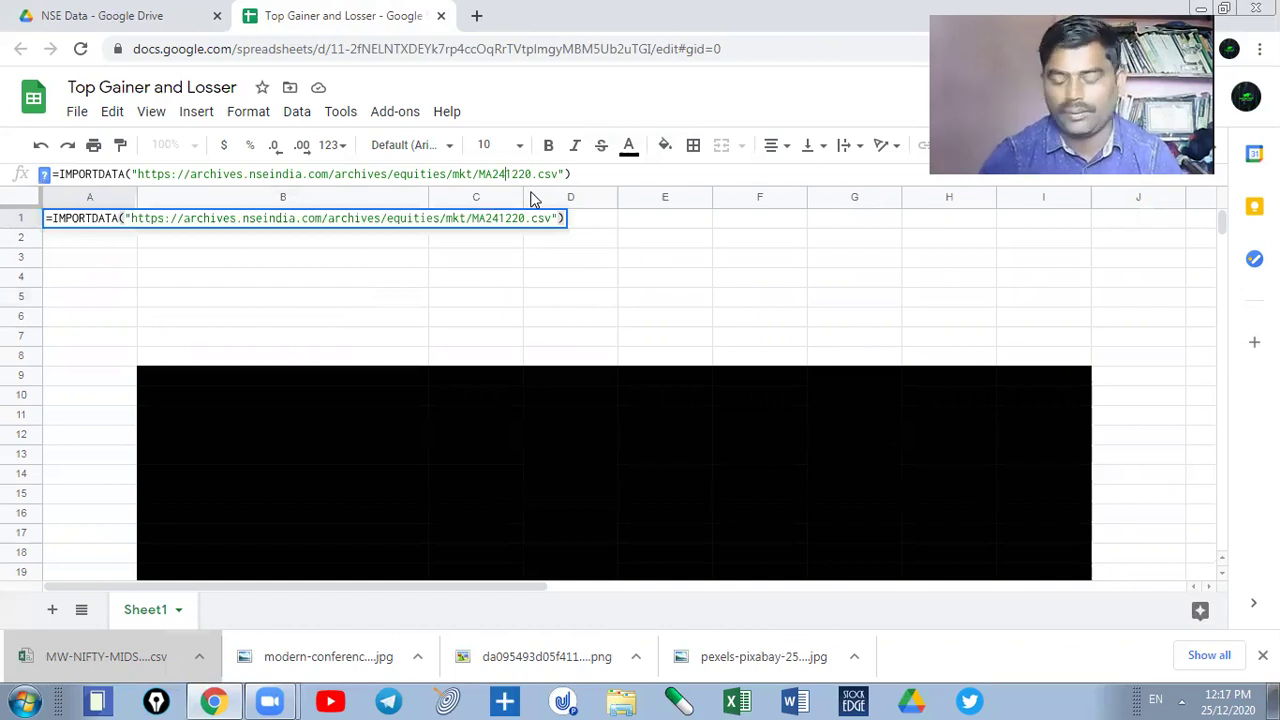
key(BackSpace)
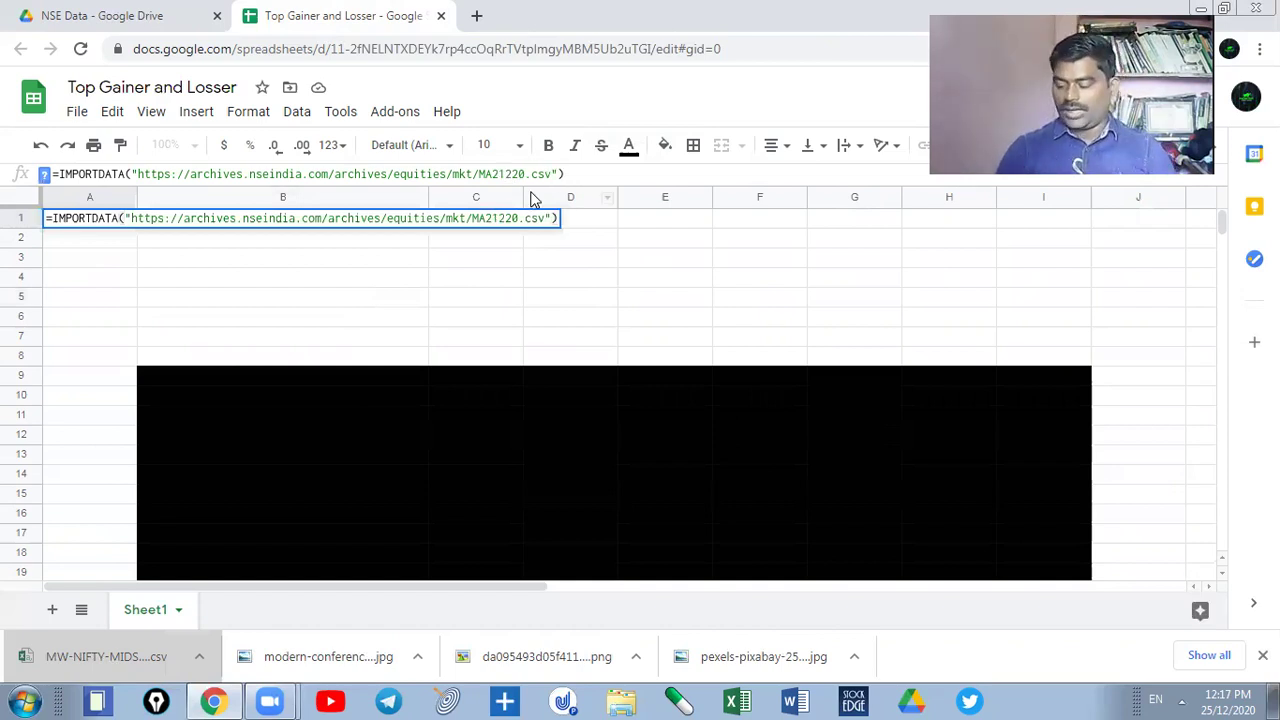
text(3)
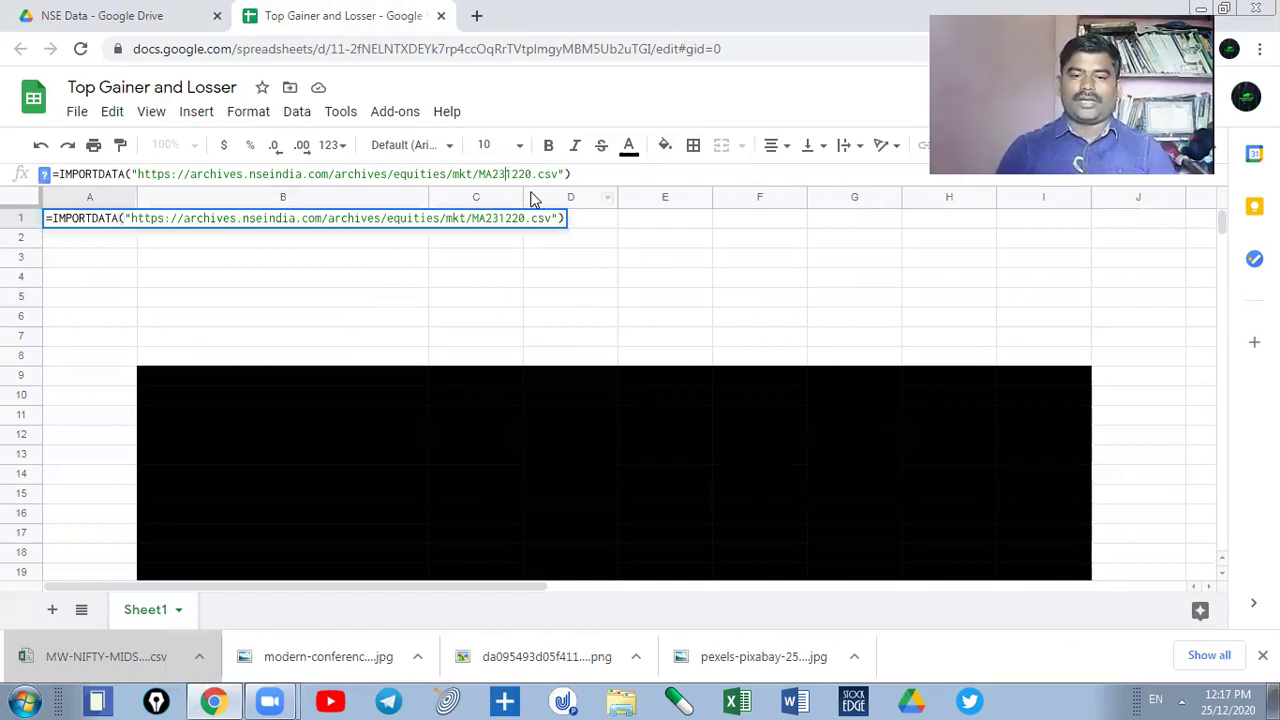
key(Return)
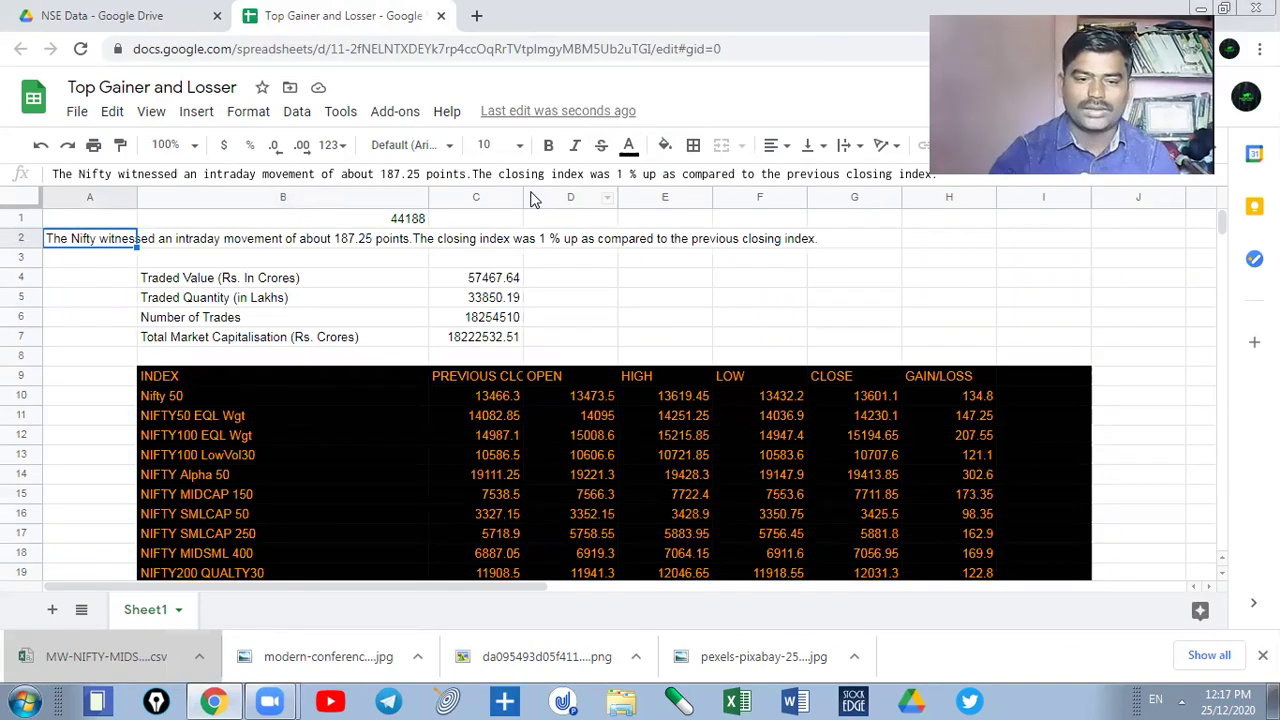
- Examine the imported market summary and index table from Nifty 50 down to the advances and declines rows
click(865, 281)
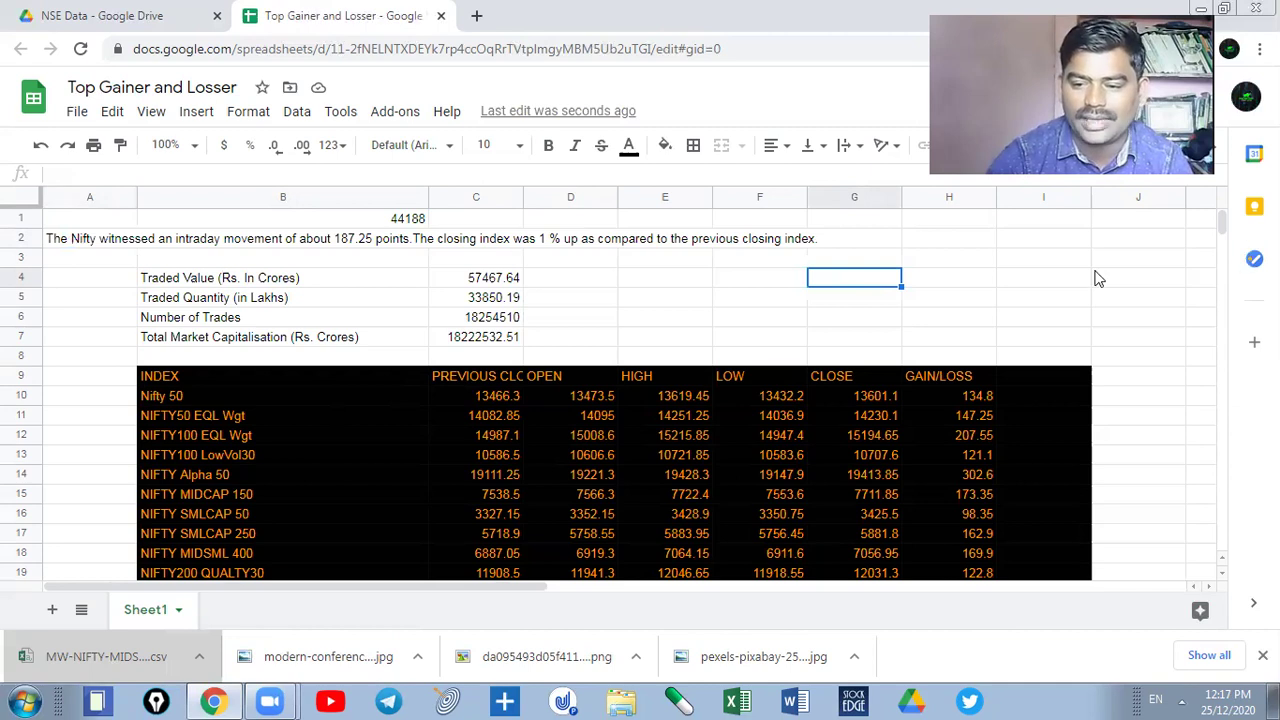
click(925, 300)
key(Down)
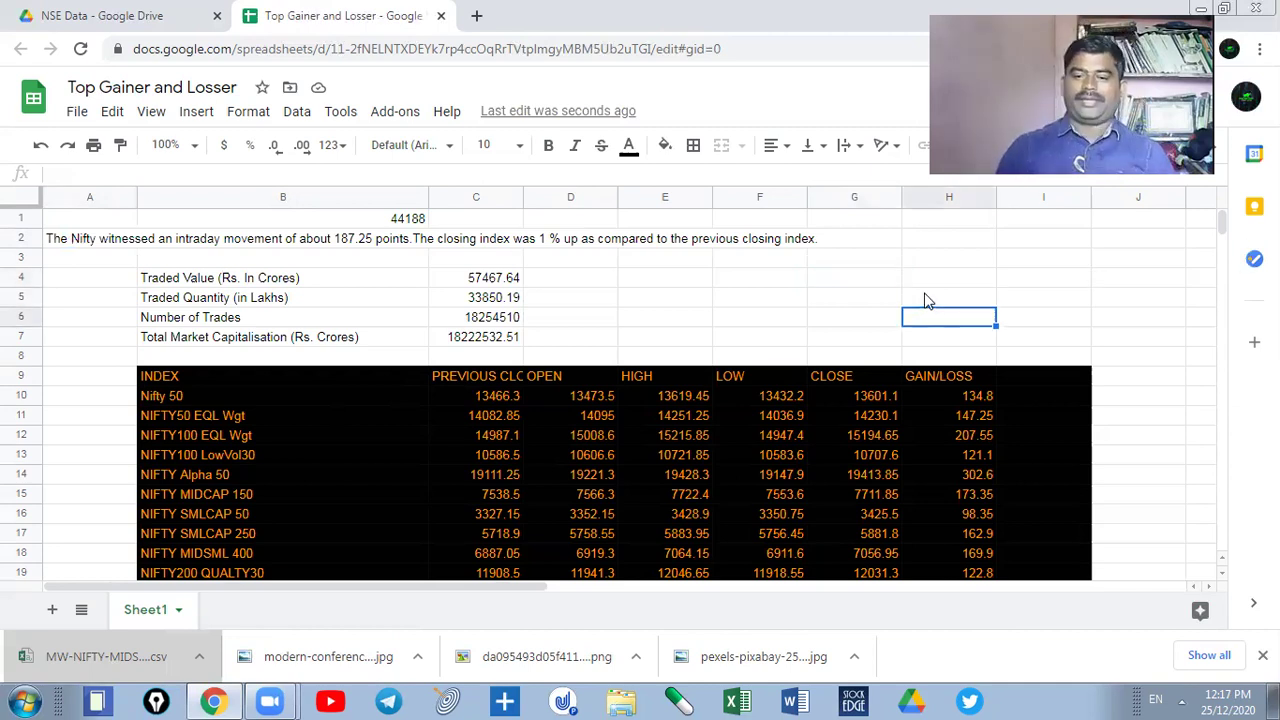
key(Down)
key(Down)
key(Down)
key(Down)
key(Down)
key(Down)
key(Down)
key(Down)
key(Down)
key(Down)
key(Down)
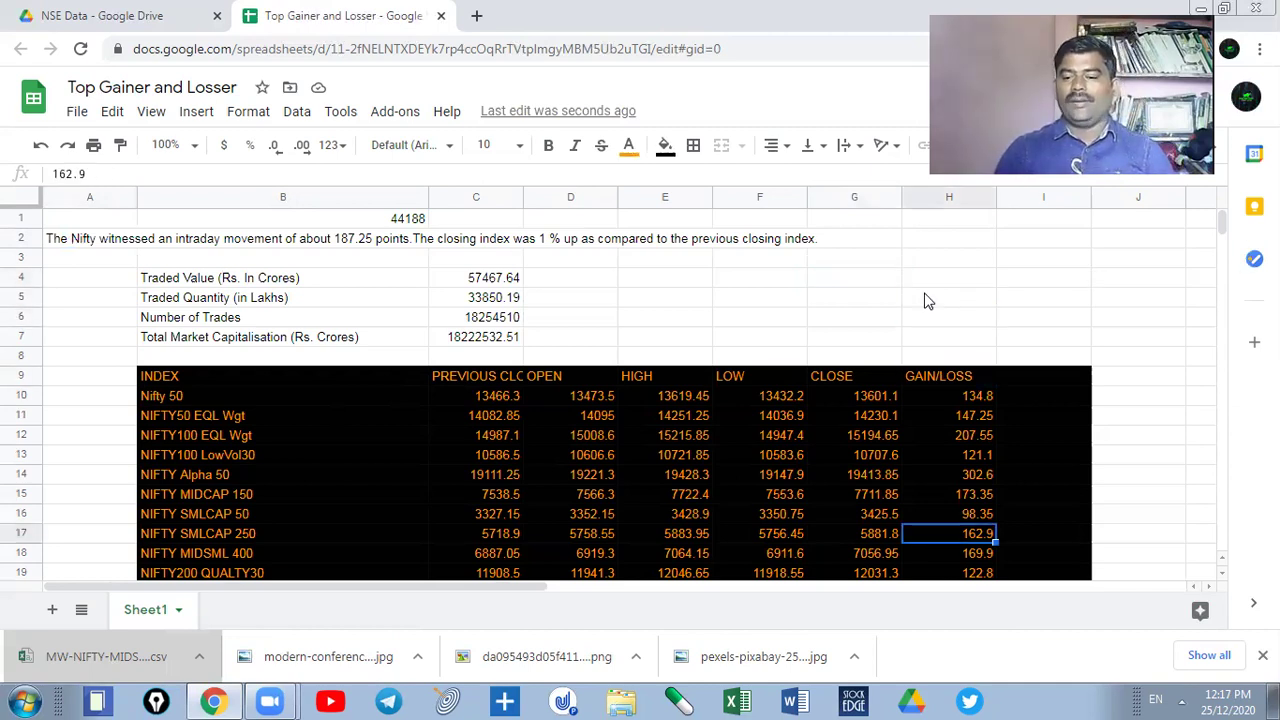
key(Down)
key(Down)
key(Down)
key(Down)
key(Down)
key(Down)
key(Down)
key(Down)
key(Down)
key(Down)
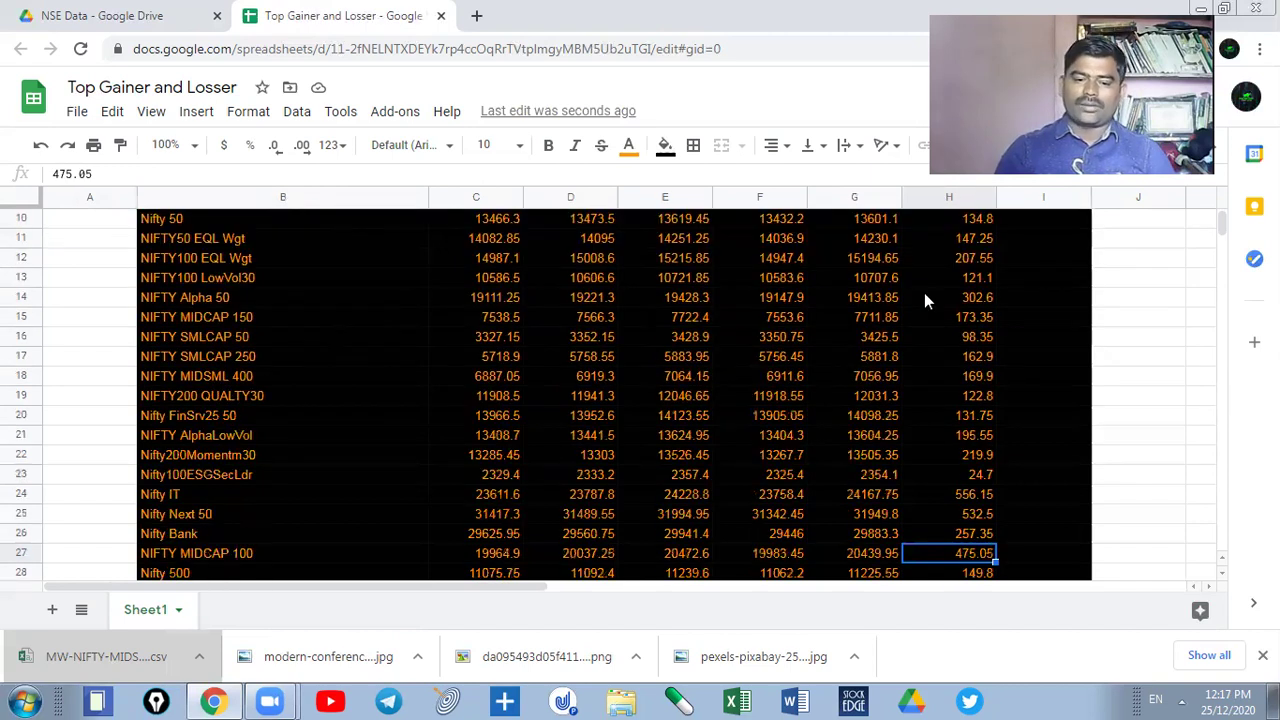
key(Down)
key(Down)
key(Down)
key(Down)
key(Down)
key(Down)
key(Down)
key(Down)
key(Down)
key(Down)
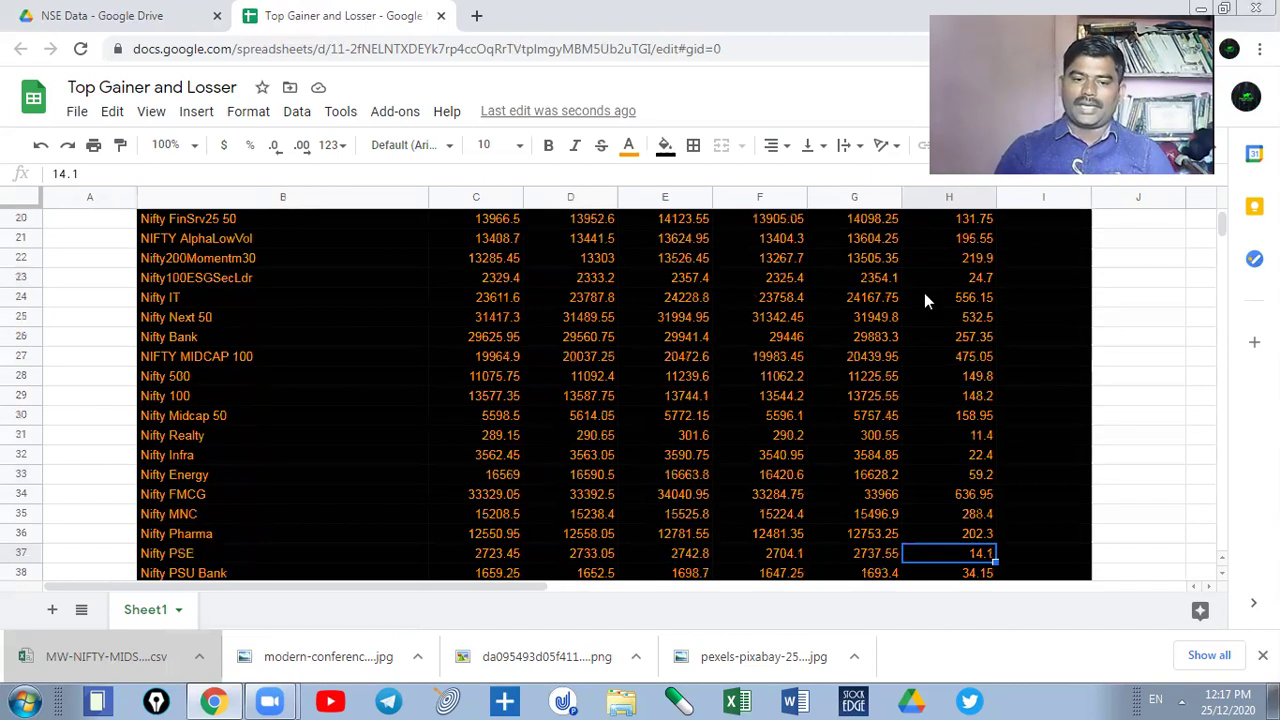
key(Down)
key(Page_Down)
key(Page_Down)
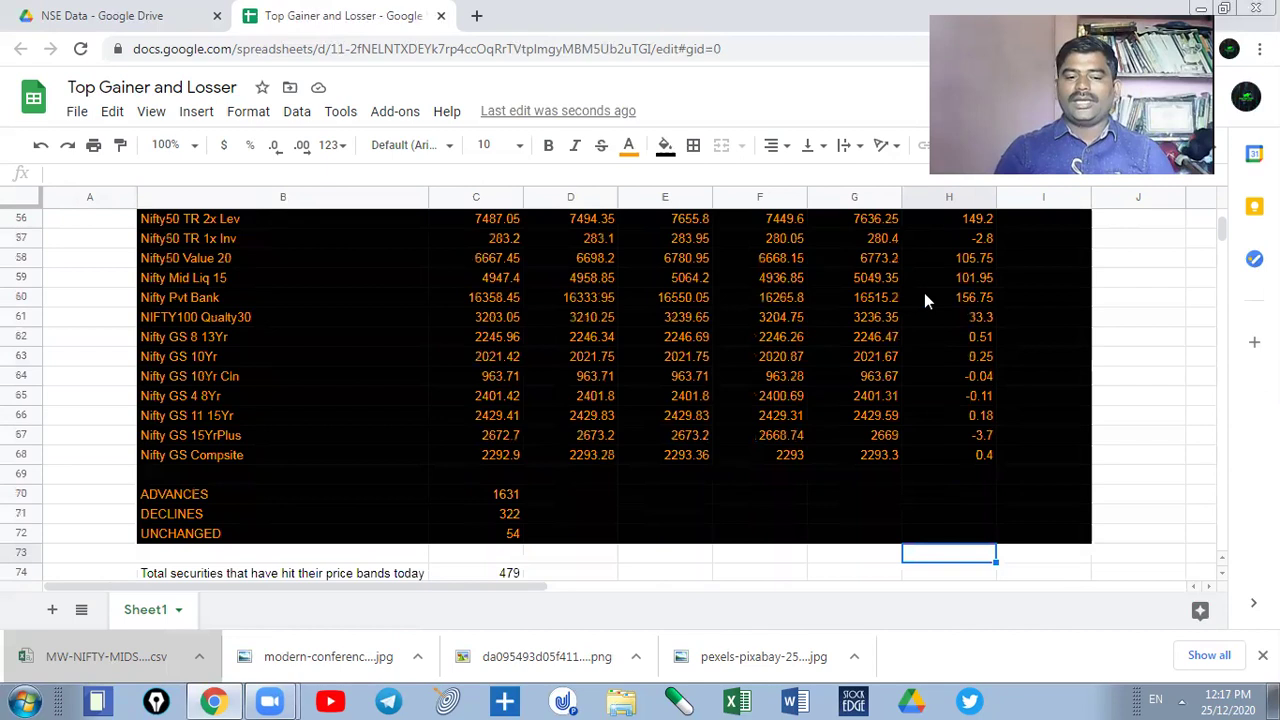
- Examine the Top 25 Securities table and the Top Five Nifty 50 Gainers and Losers tables
key(Down)
key(Down)
key(Down)
key(Down)
key(Down)
key(Down)
key(Down)
key(Down)
key(Down)
key(Down)
key(Down)
key(Down)
key(Down)
key(Down)
key(Down)
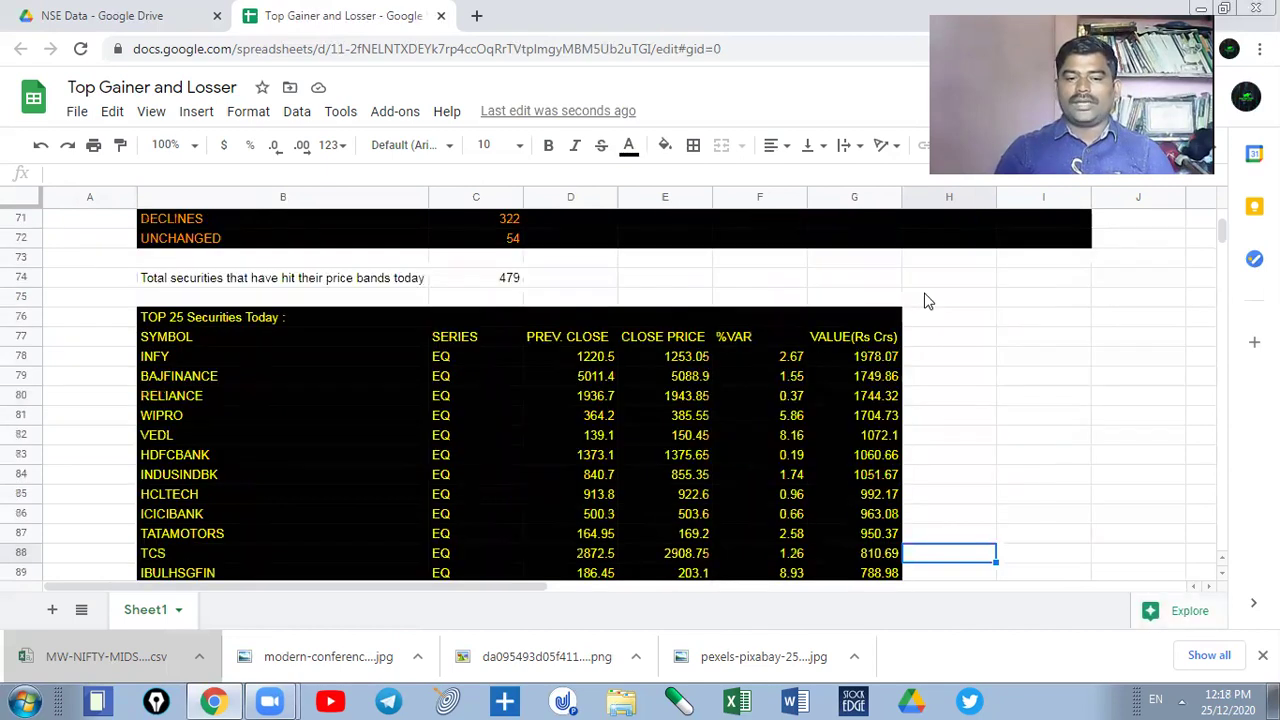
key(Down)
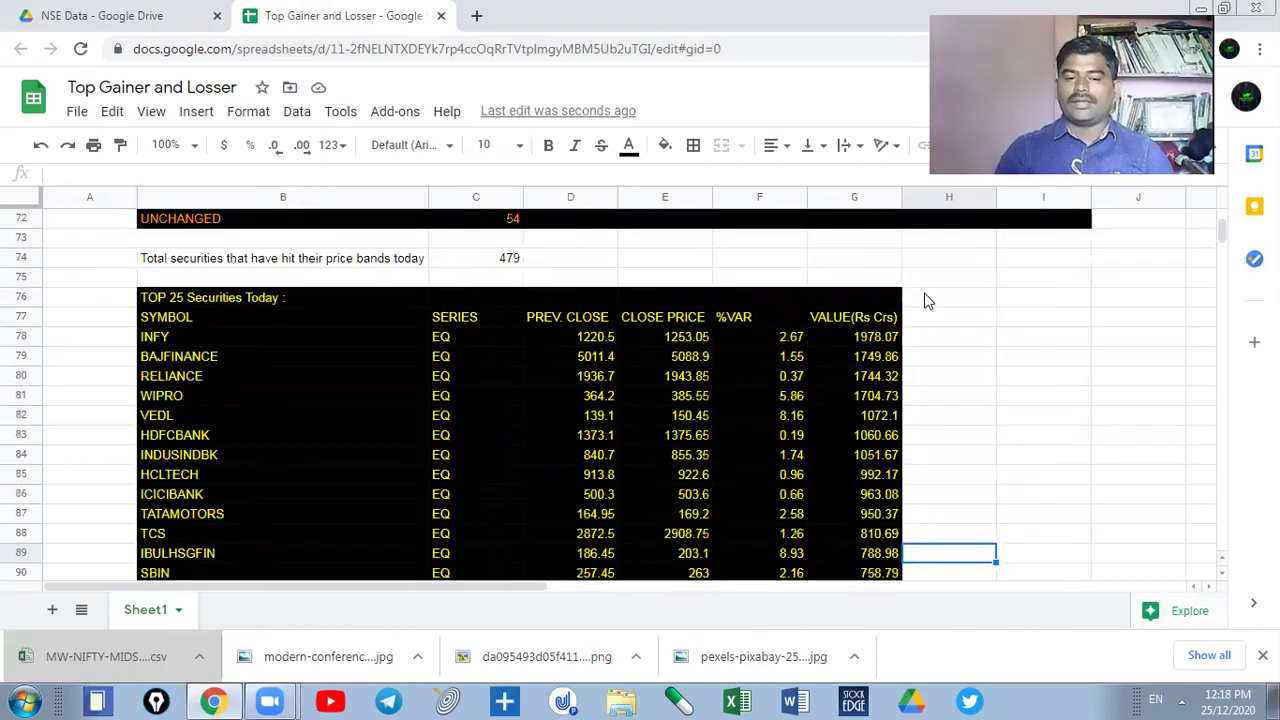
key(Down)
key(Down)
key(Down)
key(Down)
key(Down)
key(Down)
key(Down)
key(Down)
key(Down)
key(Down)
key(Down)
key(Down)
key(Down)
key(Down)
key(Down)
key(Down)
key(Down)
key(Down)
key(Down)
key(Down)
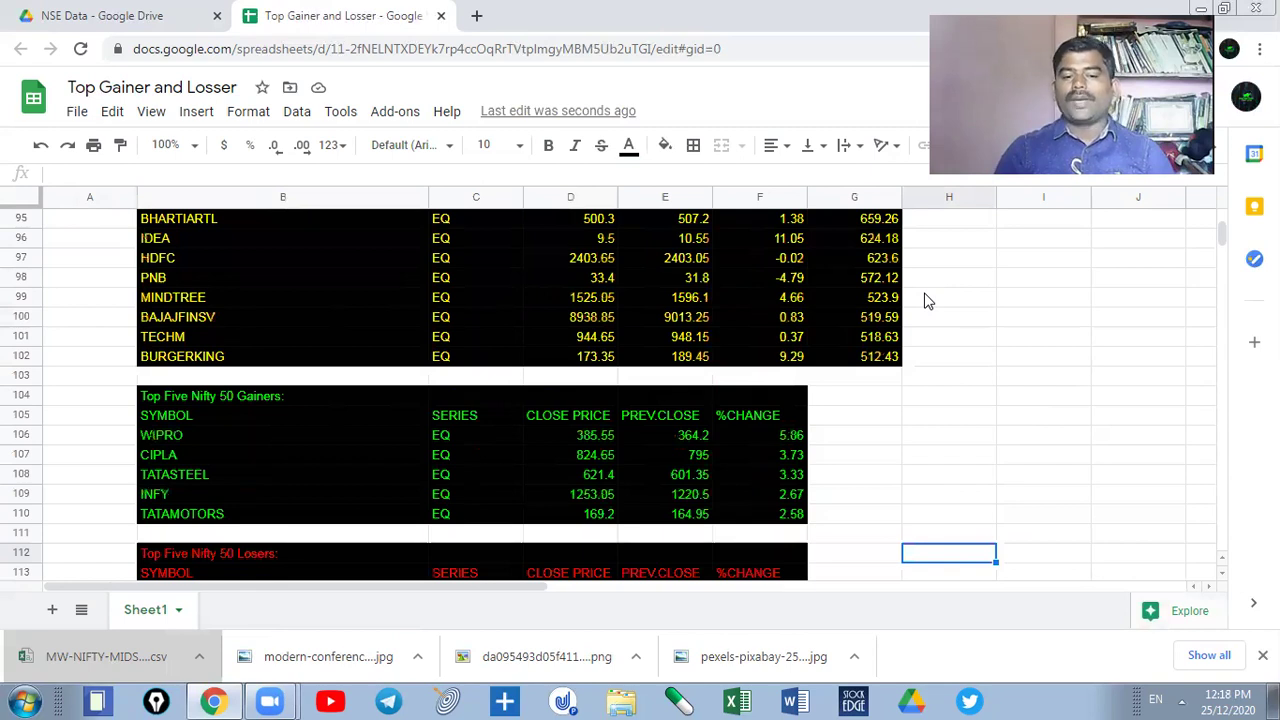
key(Down)
key(Down)
key(Down)
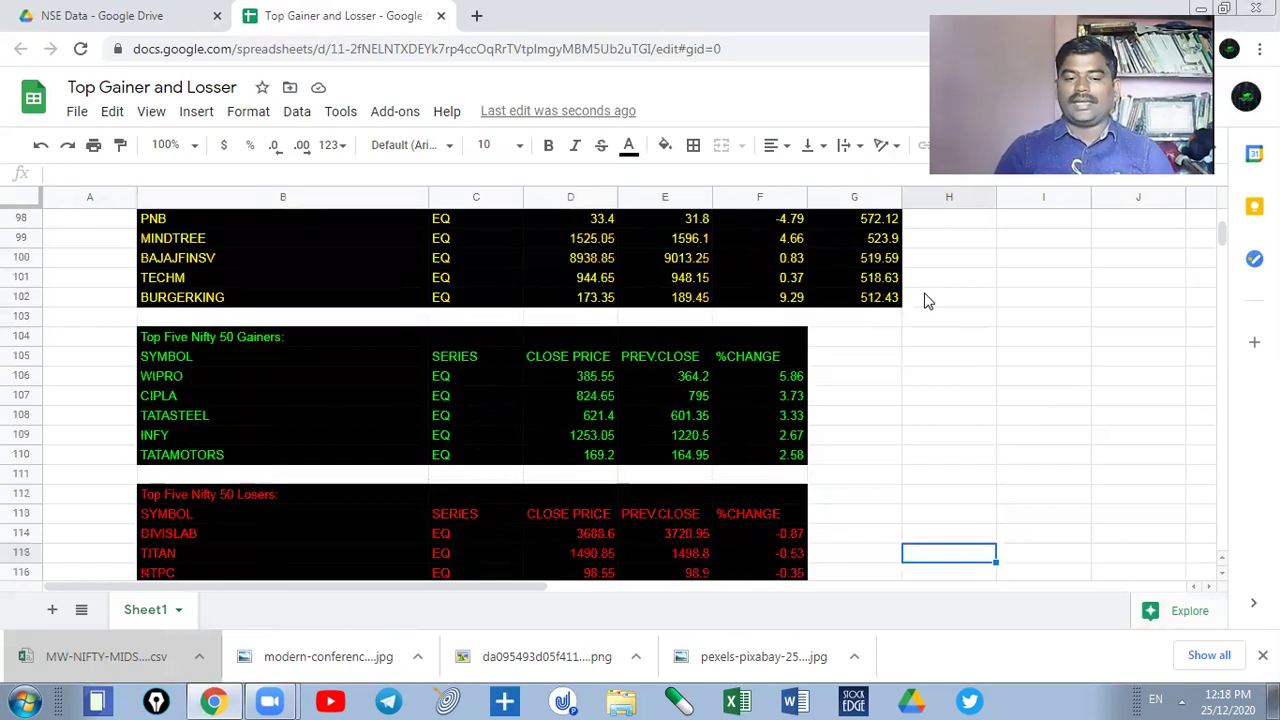
key(Down)
key(Down)
key(Down)
key(Down)
key(Down)
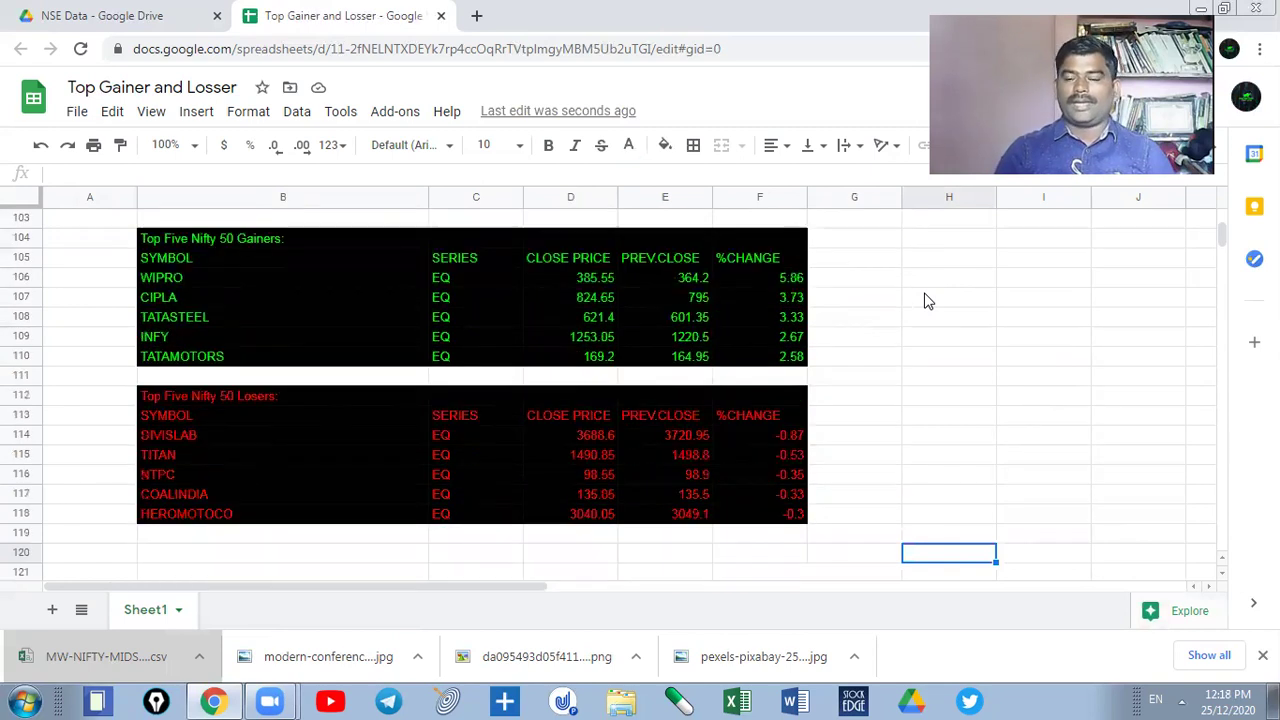
- Look back up through the sheet from the Nifty 50 gainers and losers tables to the market summary in row 1
key(Up)
key(Up)
key(Up)
key(Up)
key(Up)
key(Up)
key(Up)
key(Up)
key(Up)
key(Up)
key(Up)
key(Up)
key(Up)
key(Up)
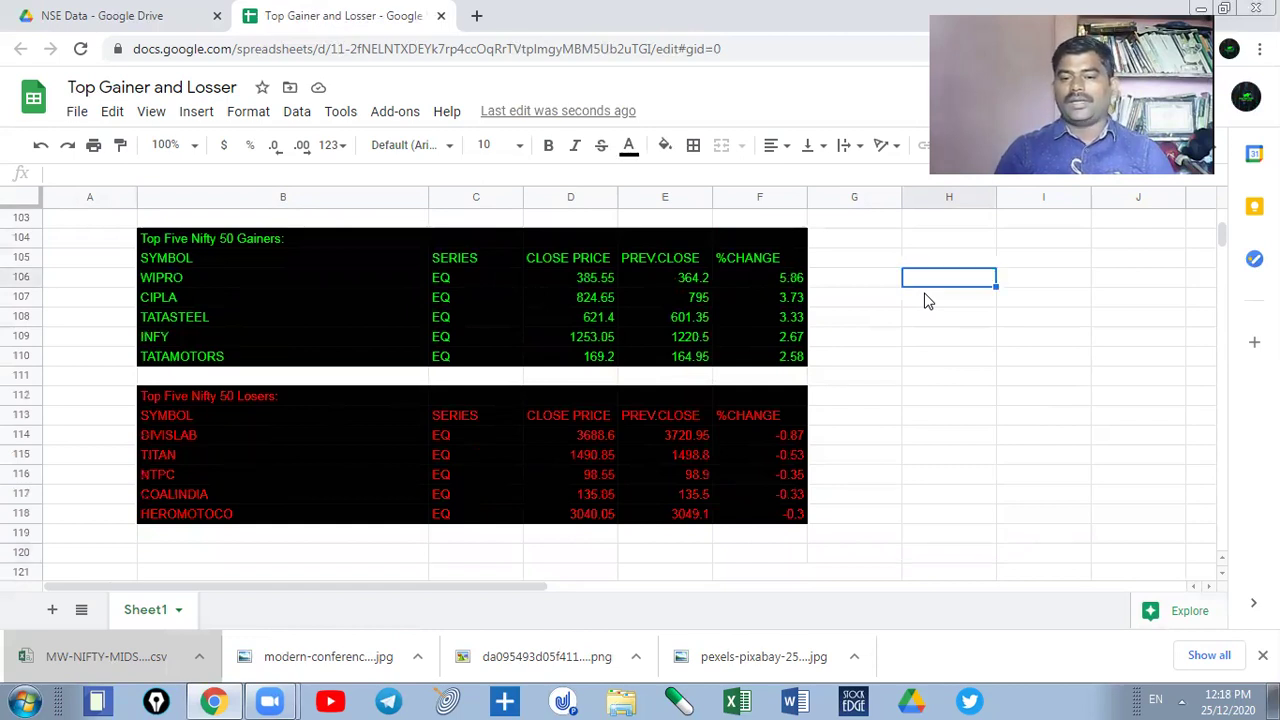
key(Up)
key(Up)
key(Up)
key(Up)
key(Up)
key(Up)
key(Up)
key(Up)
key(Up)
key(Up)
key(Up)
key(Up)
key(Up)
key(Up)
key(Up)
key(Up)
key(Up)
key(Up)
key(Up)
key(Up)
key(Up)
key(Up)
key(Up)
key(Up)
key(Up)
key(Up)
key(Up)
key(Up)
key(Up)
key(Up)
key(Up)
key(Up)
key(Up)
key(Up)
key(Up)
key(Up)
key(Up)
key(Up)
key(Up)
key(Up)
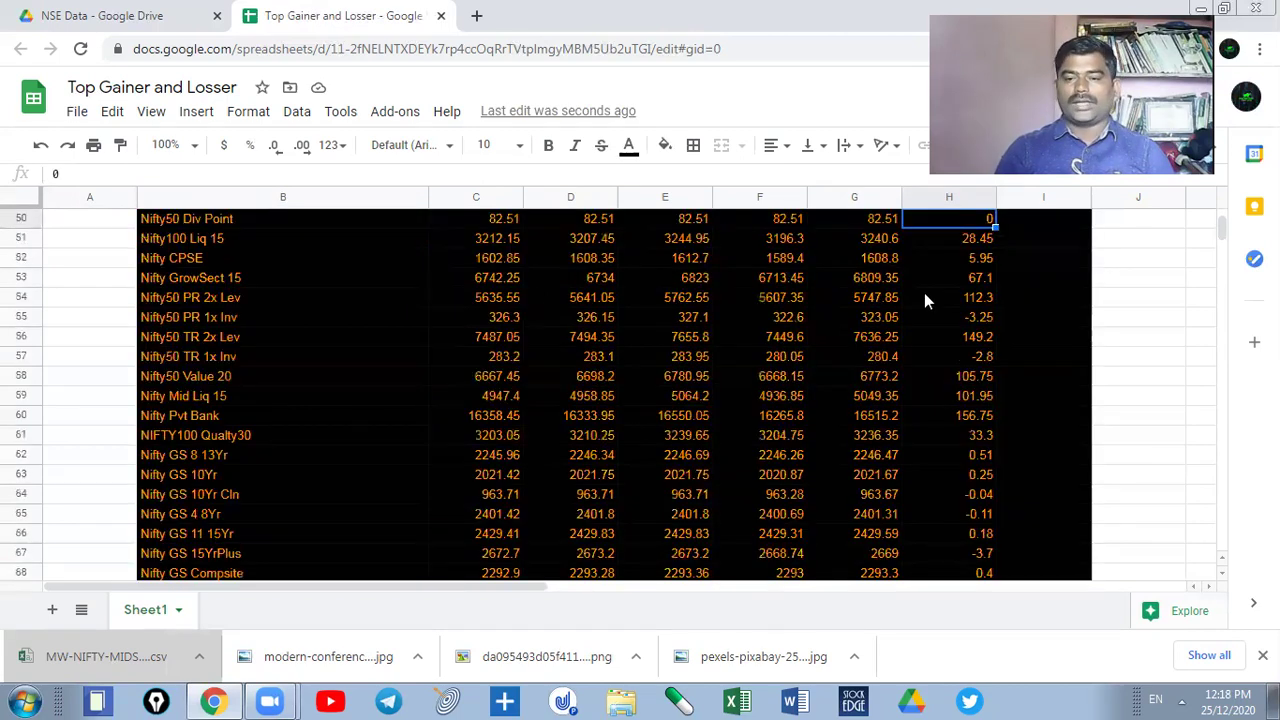
key(Up)
key(Up)
key(Up)
key(Up)
key(Up)
key(Up)
key(Up)
key(Up)
key(Up)
key(Up)
key(Up)
key(Up)
key(Up)
key(Up)
key(Up)
key(Up)
key(Up)
key(Up)
key(Up)
key(Up)
key(Up)
key(Up)
key(Up)
key(Up)
key(Up)
key(Up)
key(Up)
key(Up)
key(Up)
key(Up)
key(Up)
key(Up)
key(Up)
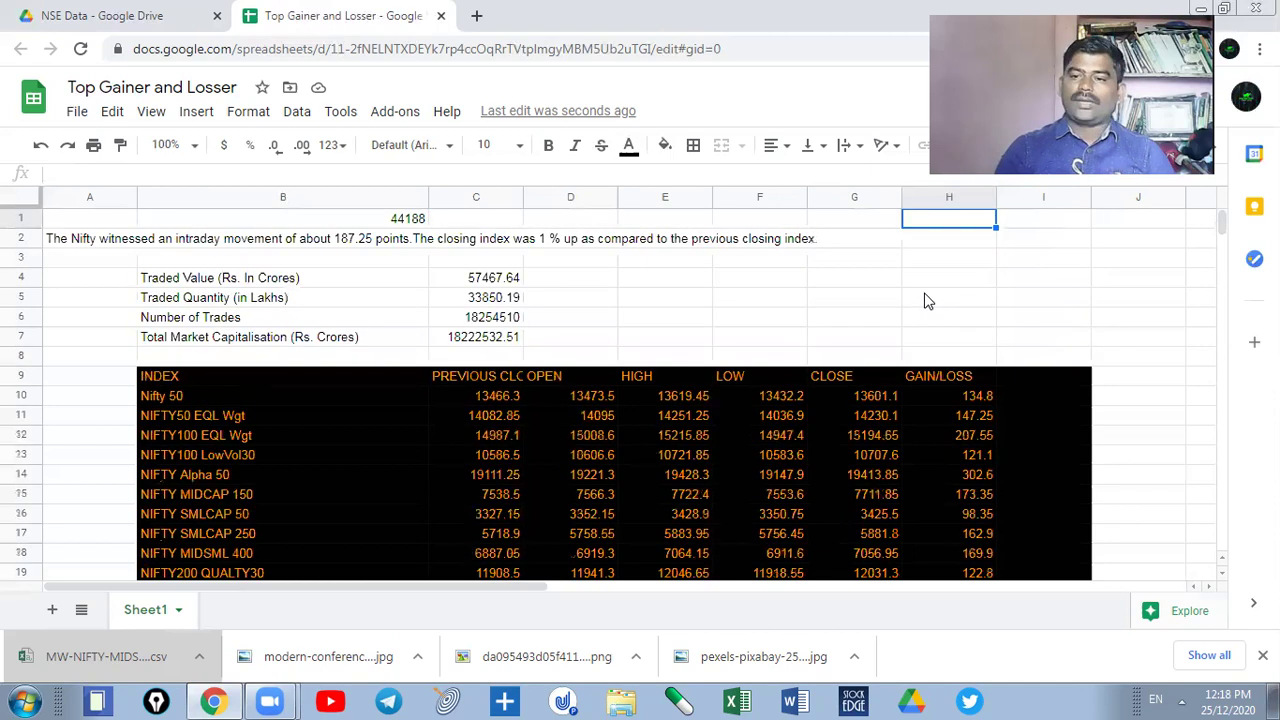
- Review the index table again from the market summary down through the advances and declines rows to the Top 25 Securities table
key(Down)
key(Down)
key(Down)
key(Down)
key(Down)
key(Down)
key(Down)
key(Down)
key(Down)
key(Down)
key(Down)
key(Down)
key(Down)
key(Down)
key(Down)
key(Down)
key(Down)
key(Down)
key(Down)
key(Down)
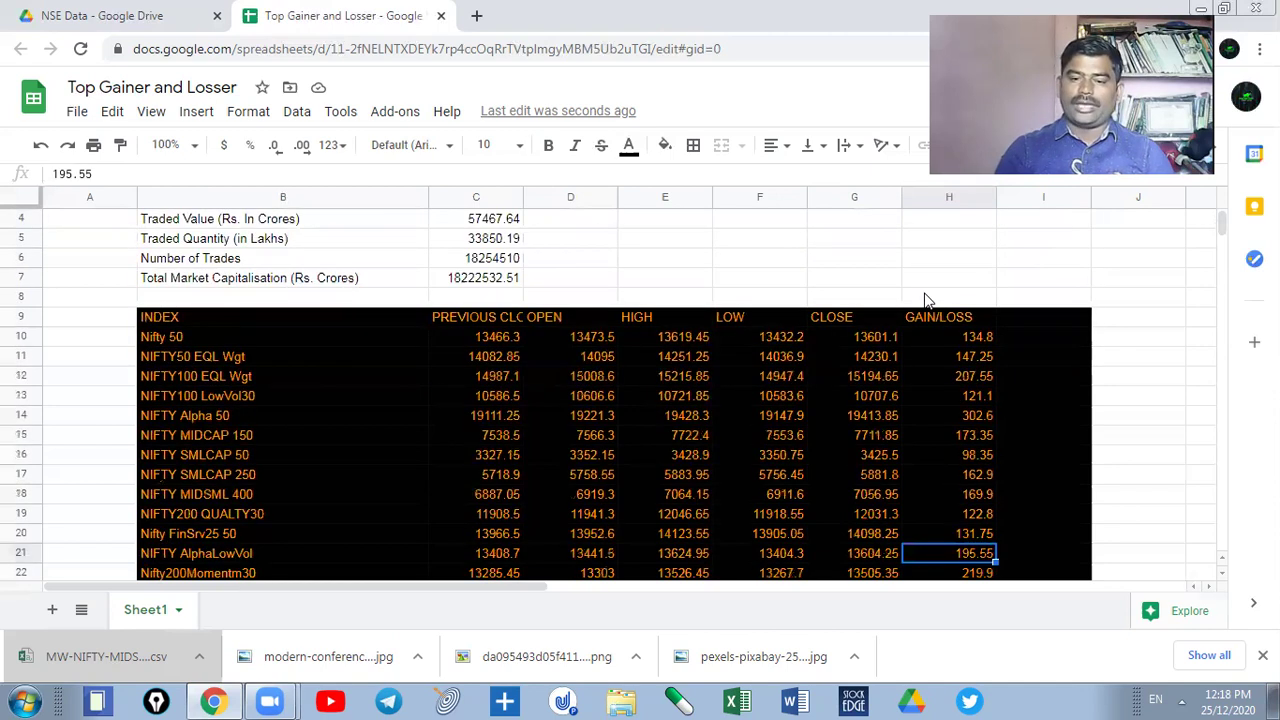
key(Down)
key(Down)
key(Down)
key(Down)
key(Down)
key(Down)
key(Down)
key(Down)
key(Down)
key(Down)
key(Down)
key(Down)
key(Down)
key(Down)
key(Down)
key(Down)
key(Down)
key(Down)
key(Down)
key(Down)
key(Down)
key(Down)
key(Down)
key(Down)
key(Down)
key(Down)
key(Down)
key(Down)
key(Down)
key(Down)
key(Down)
key(Down)
key(Down)
key(Down)
key(Down)
key(Down)
key(Down)
key(Down)
key(Down)
key(Down)
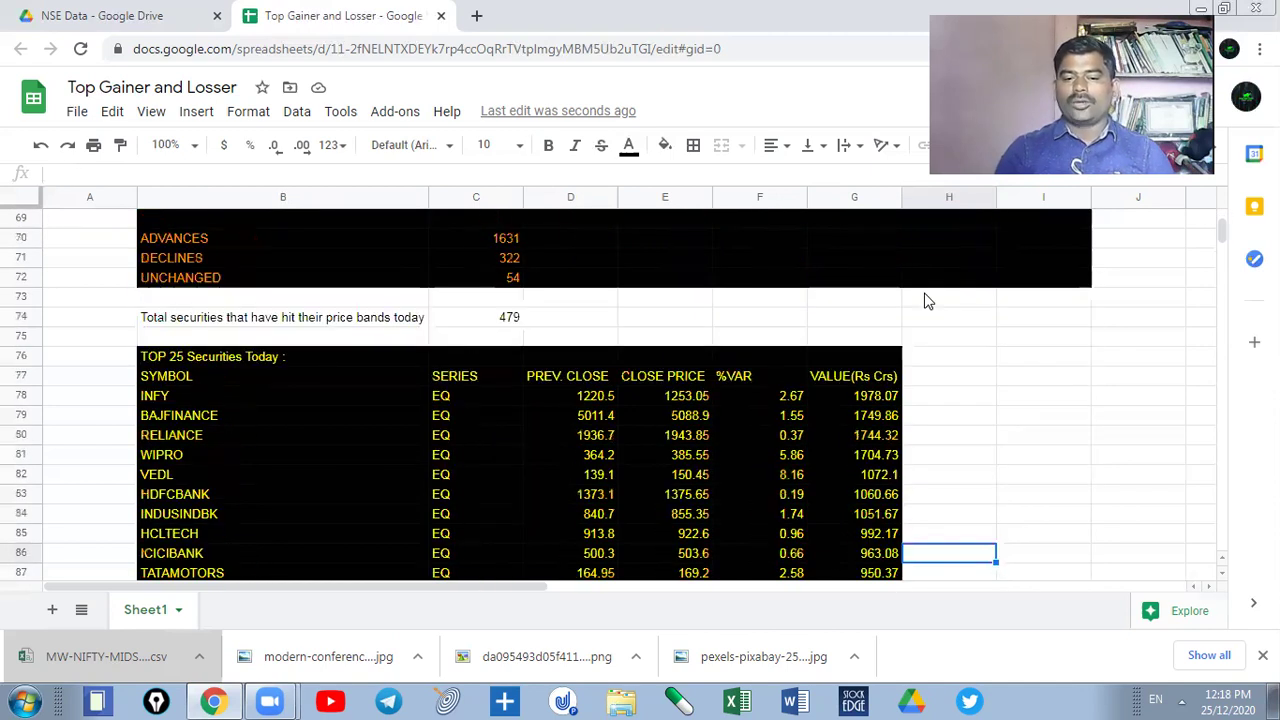
- Examine the rest of the Top 25 Securities table and the Top Five Nifty 50 Gainers and Losers tables
key(Down)
key(Down)
key(Down)
key(Down)
key(Down)
key(Down)
key(Down)
key(Down)
key(Down)
key(Down)
key(Down)
key(Down)
key(Down)
key(Down)
key(Down)
key(Down)
key(Down)
key(Down)
key(Down)
key(Down)
key(Down)
key(Down)
key(Down)
key(Down)
key(Down)
key(Down)
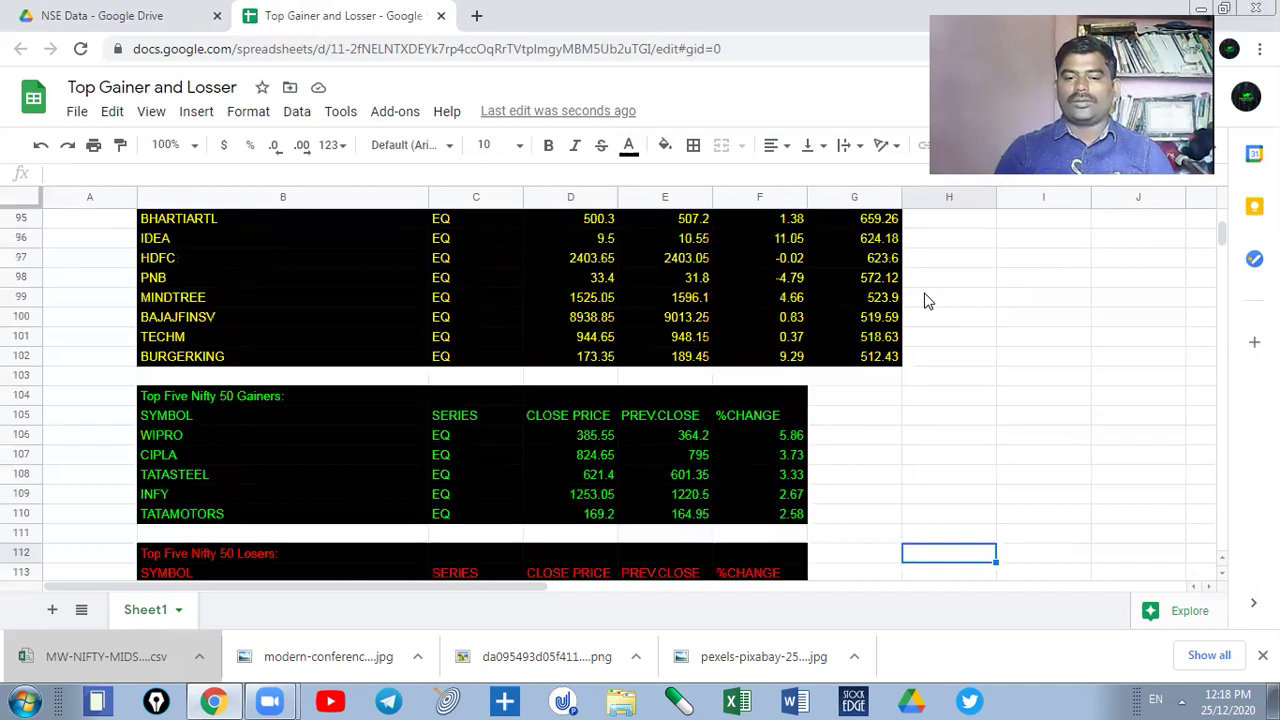
key(Down)
key(Down)
key(Down)
key(Down)
key(Down)
key(Down)
key(Down)
key(Down)
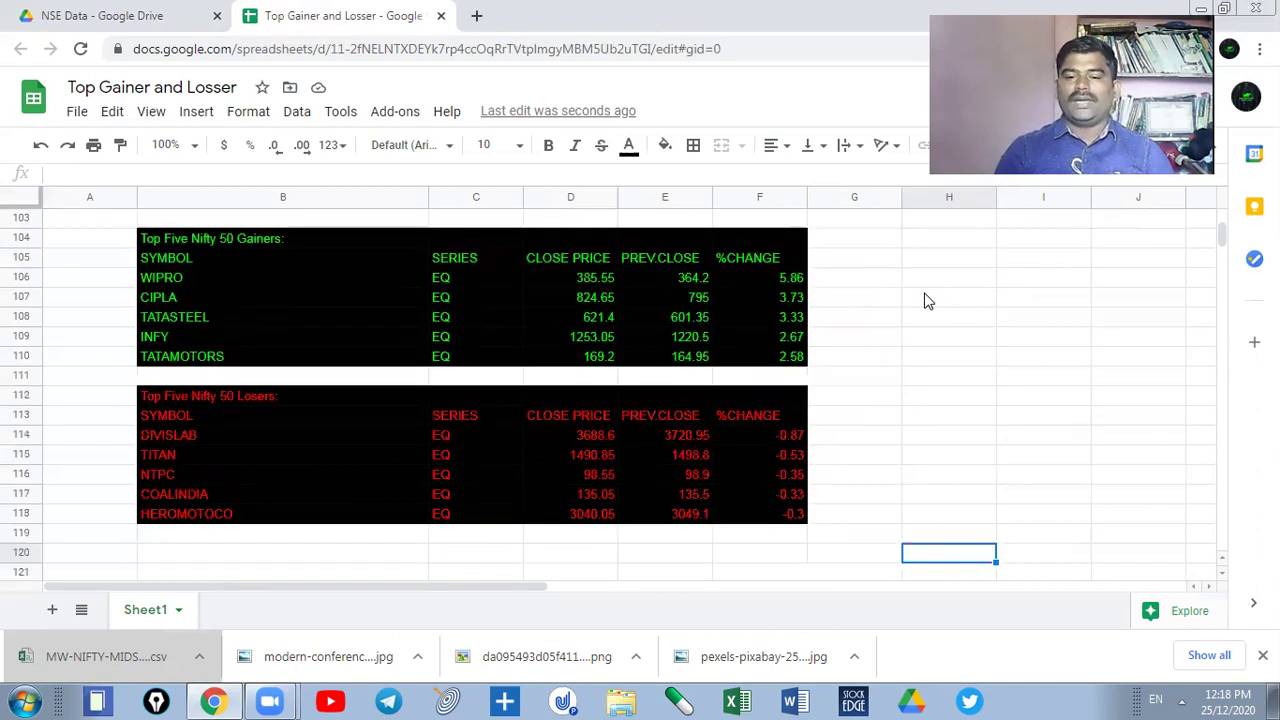
key(Up)
key(Up)
key(Up)
key(Up)
key(Up)
key(Up)
key(Up)
key(Up)
key(Up)
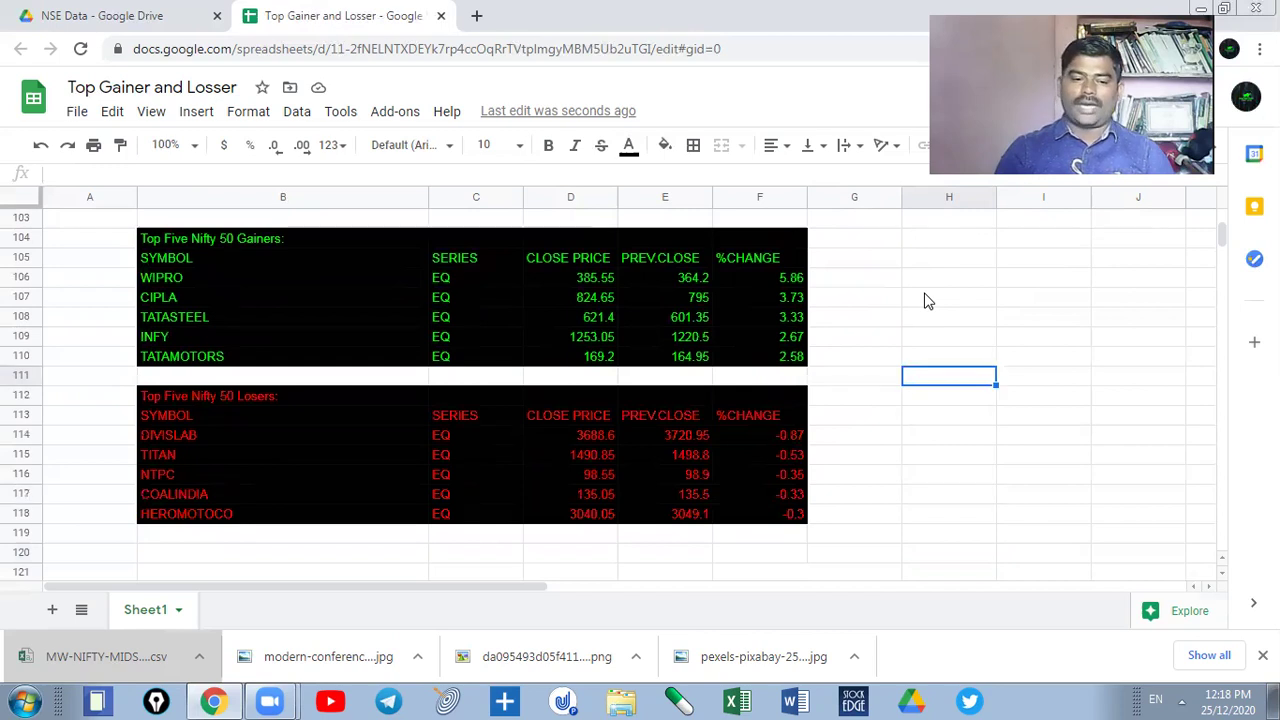
key(Up)
key(Up)
key(Up)
key(Up)
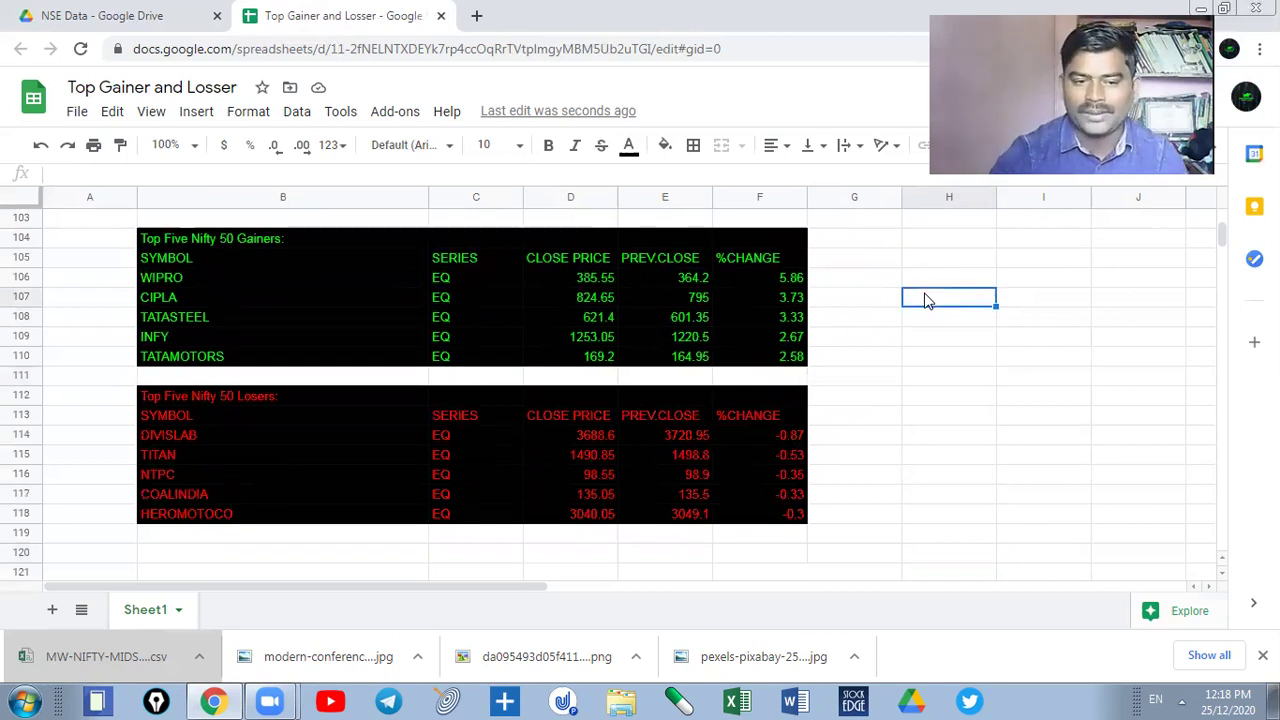
- Close the Top Gainer and Losser spreadsheet and open the FII & DII OI spreadsheet from the NSE Data folder
click(441, 16)
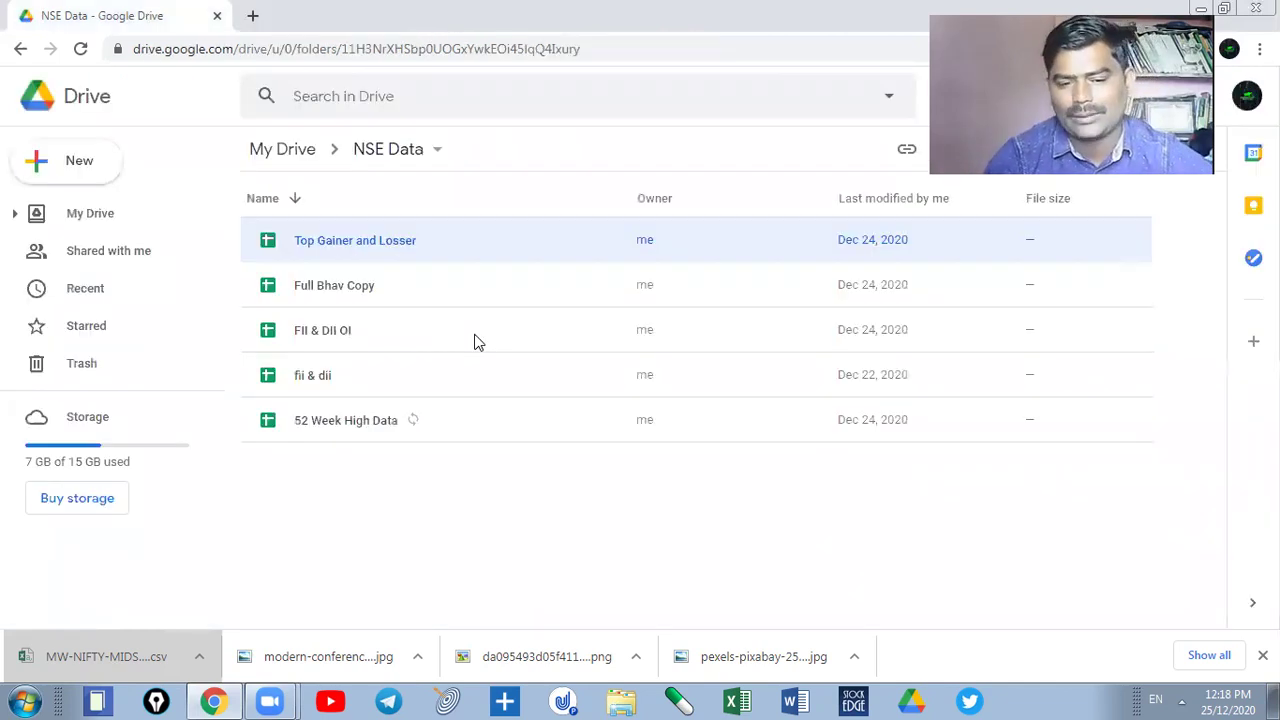
double_click(345, 336)
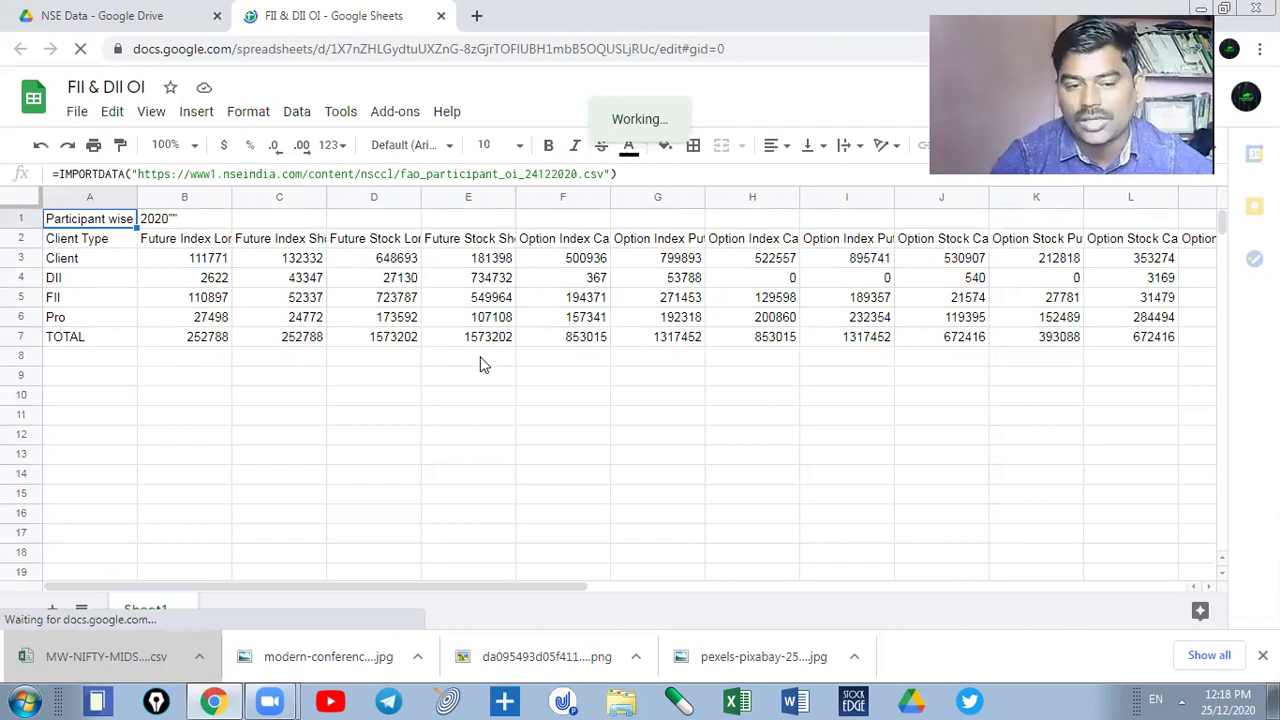
click(474, 387)
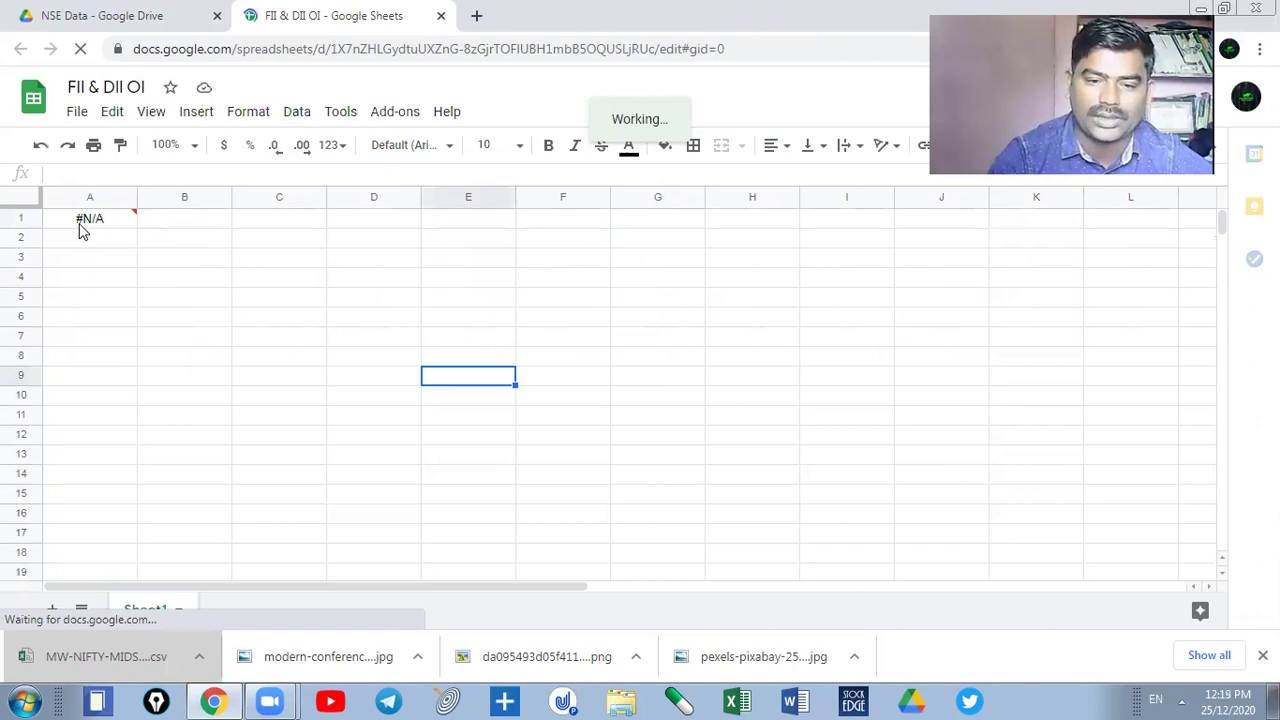
- Change the day in cell A1's IMPORTDATA file name to 23 so the formula imports fao_participant_oi_23122020.csv
key(ctrl+Home)
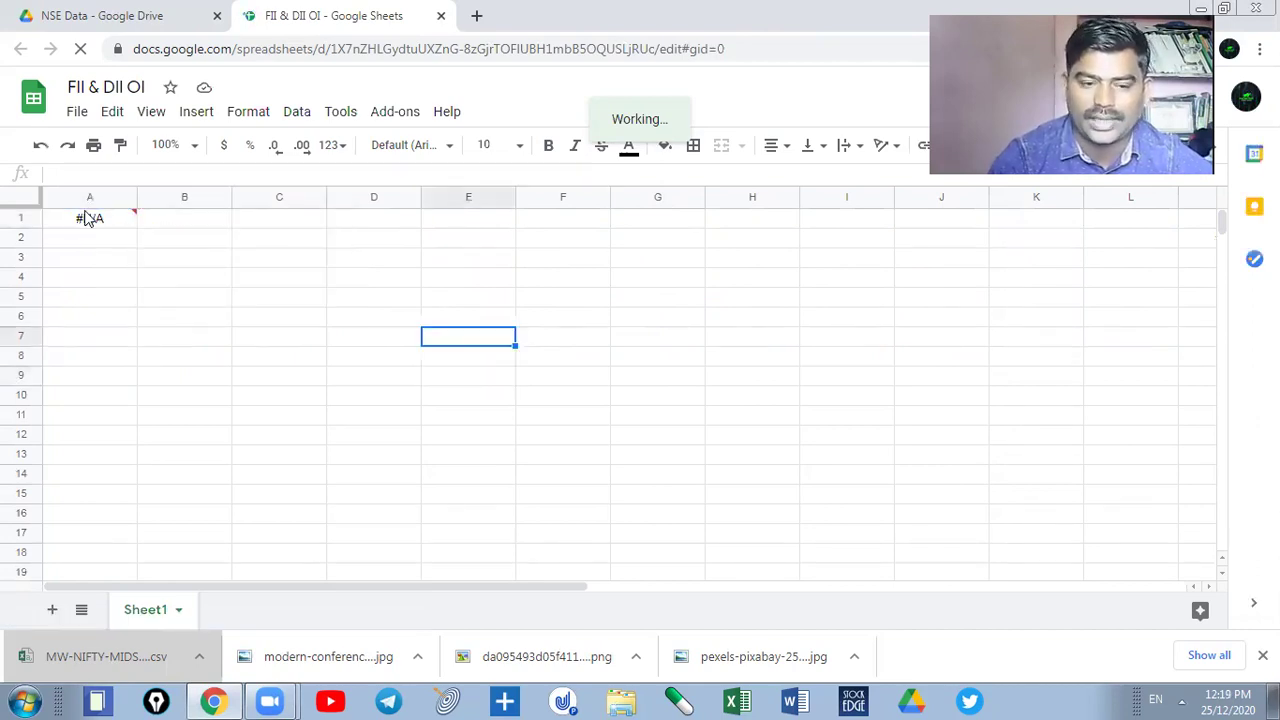
click(88, 218)
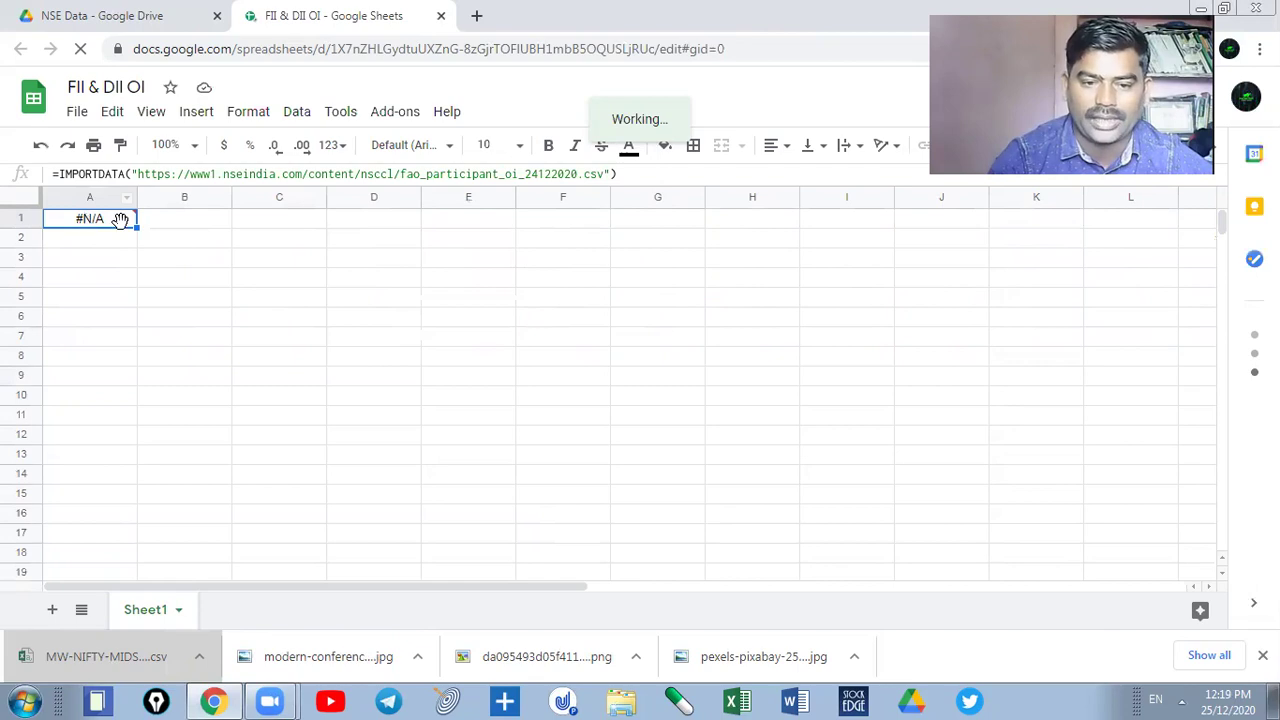
click(541, 177)
key(BackSpace)
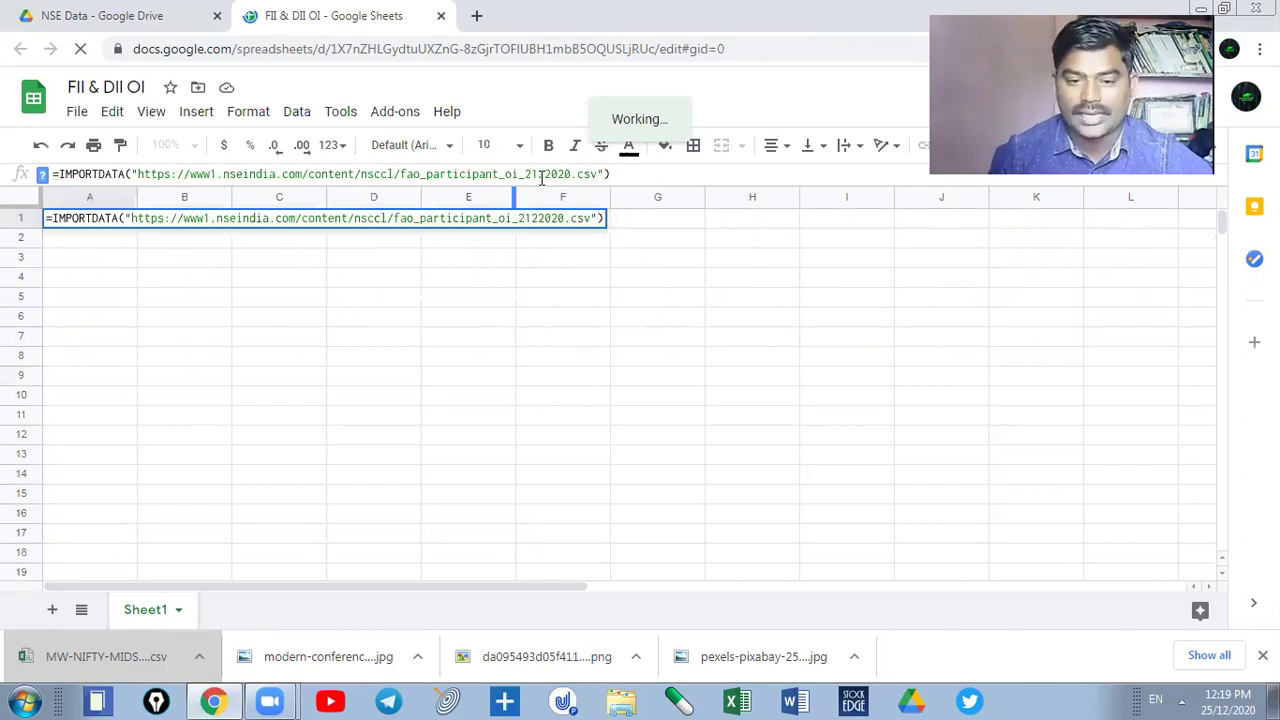
text(3)
key(Return)
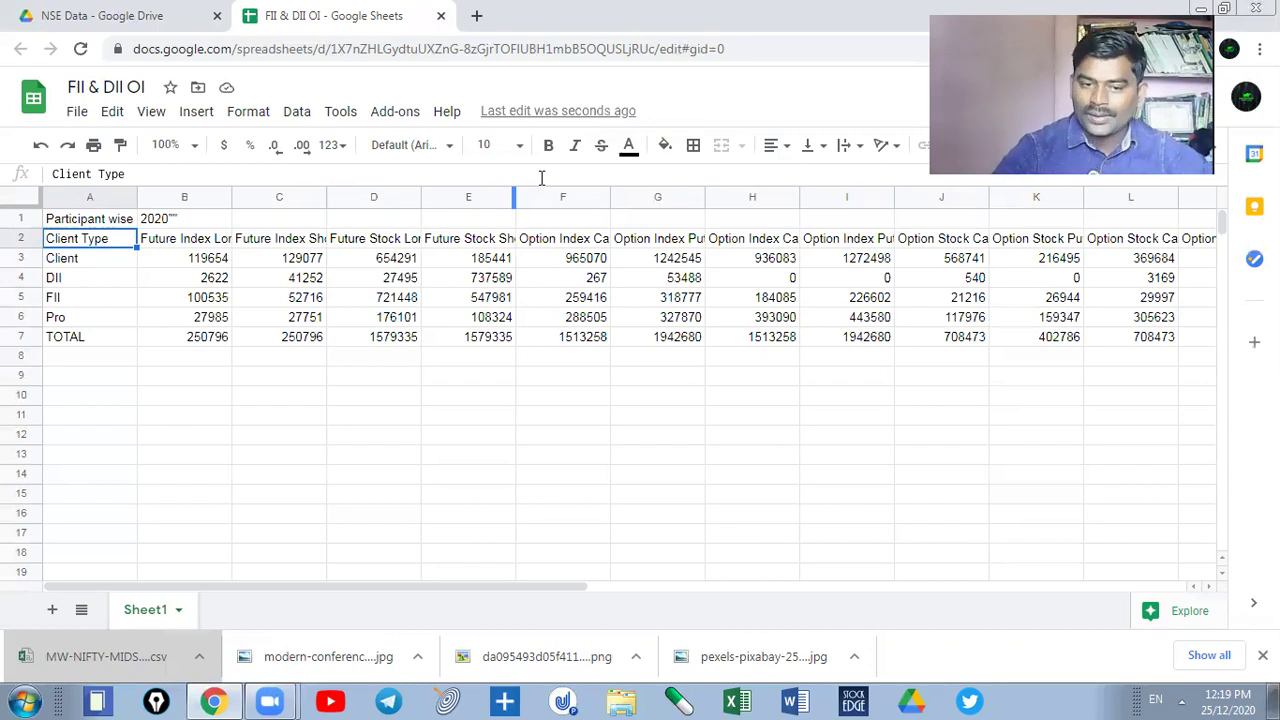
- Examine the FII row's Future Index Long and Future Index Short figures in the participant-wise open interest table
click(167, 257)
click(171, 305)
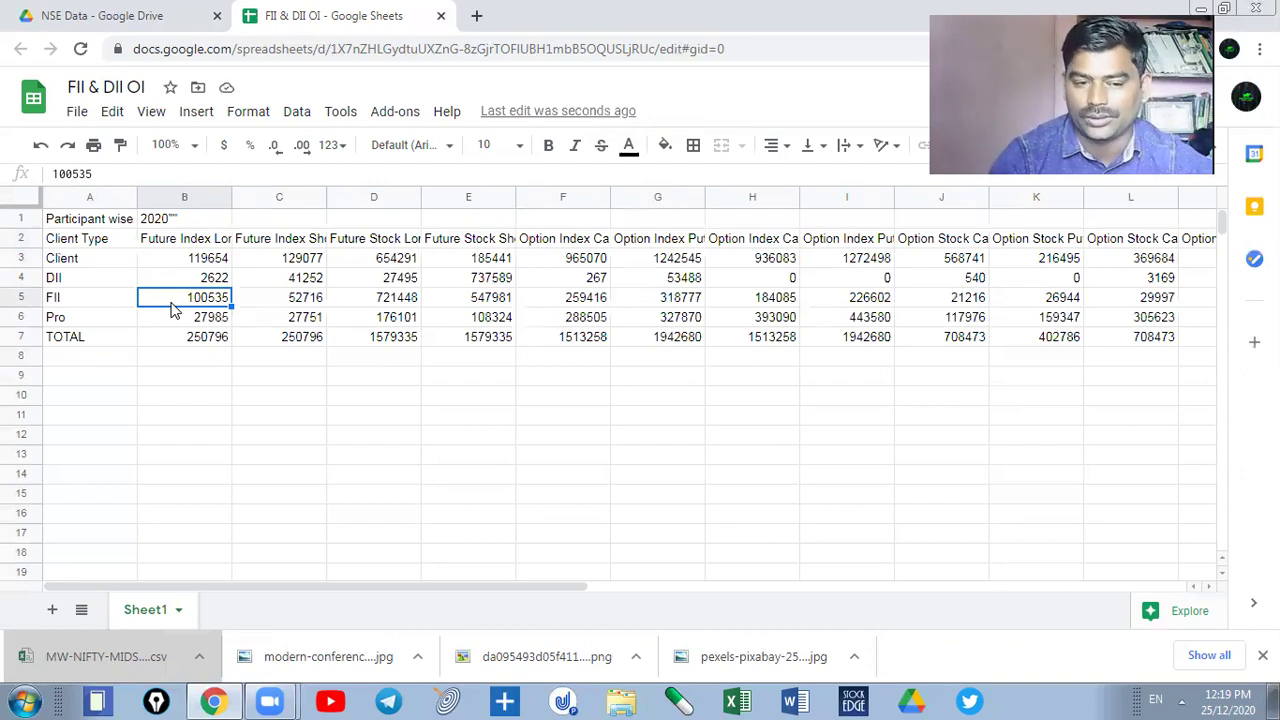
click(190, 250)
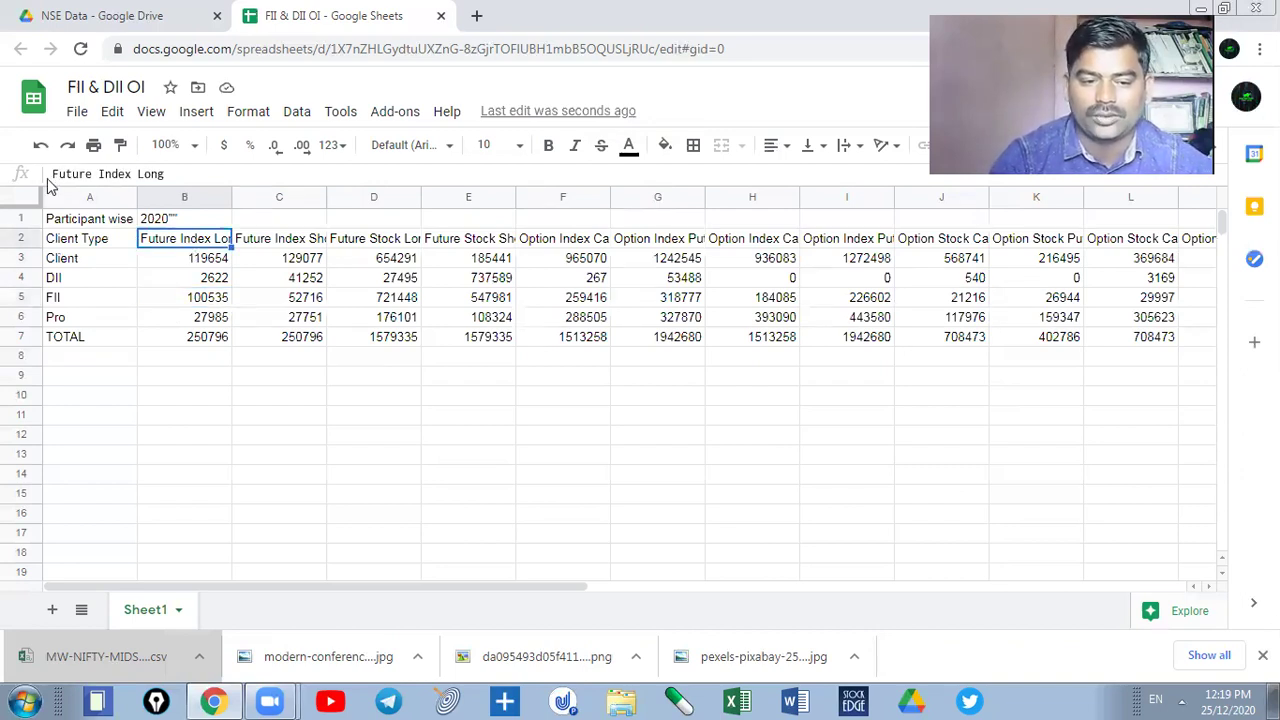
click(185, 302)
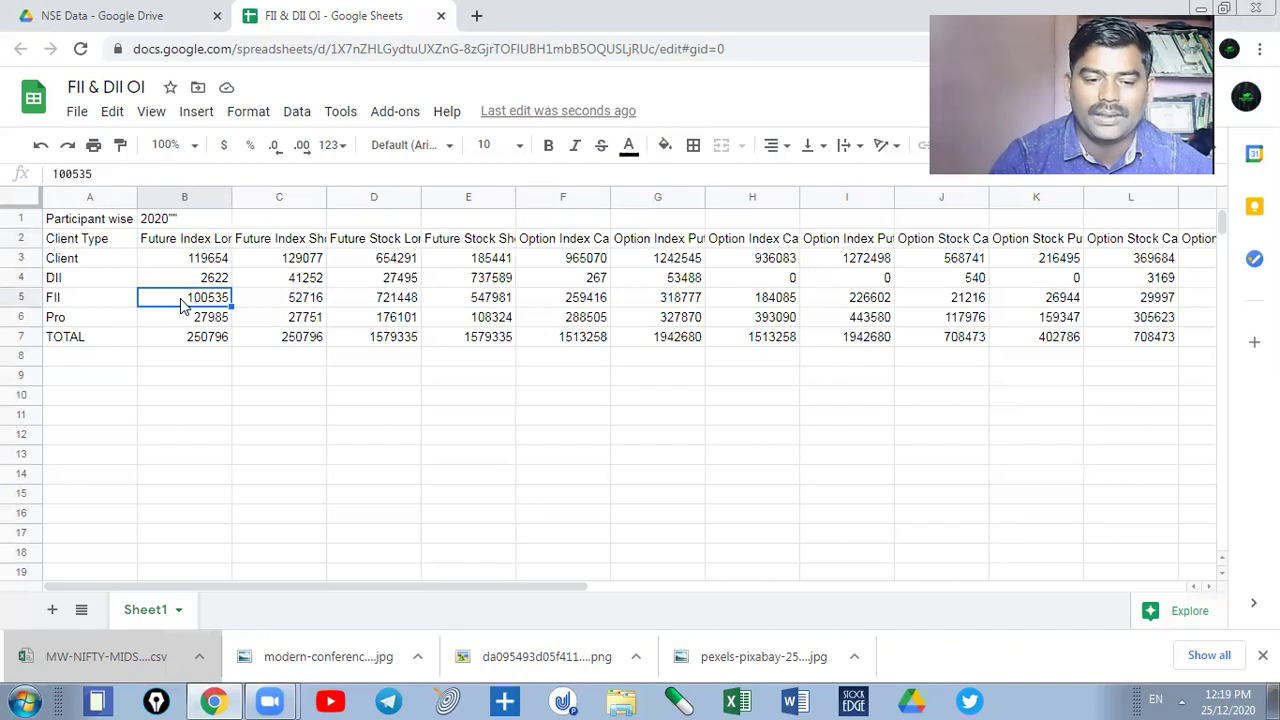
click(240, 282)
click(249, 305)
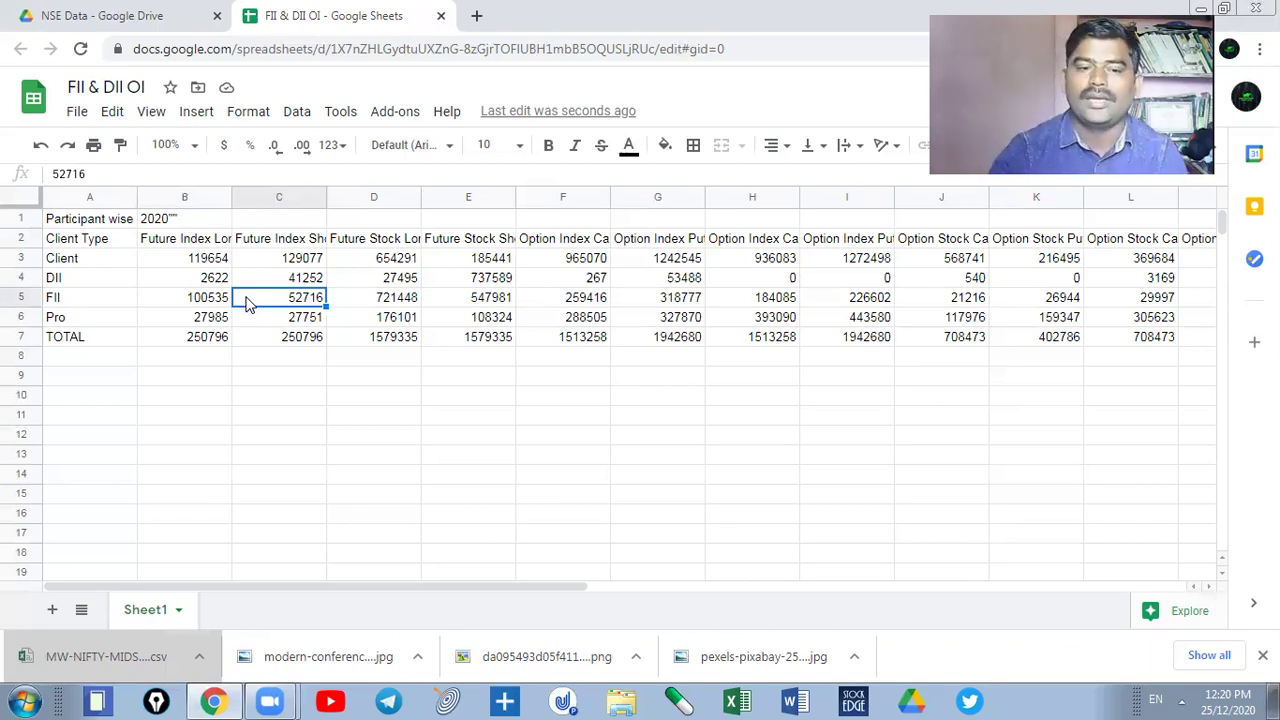
- Close the FII & DII OI spreadsheet and the browser window, returning to the desktop
click(440, 17)
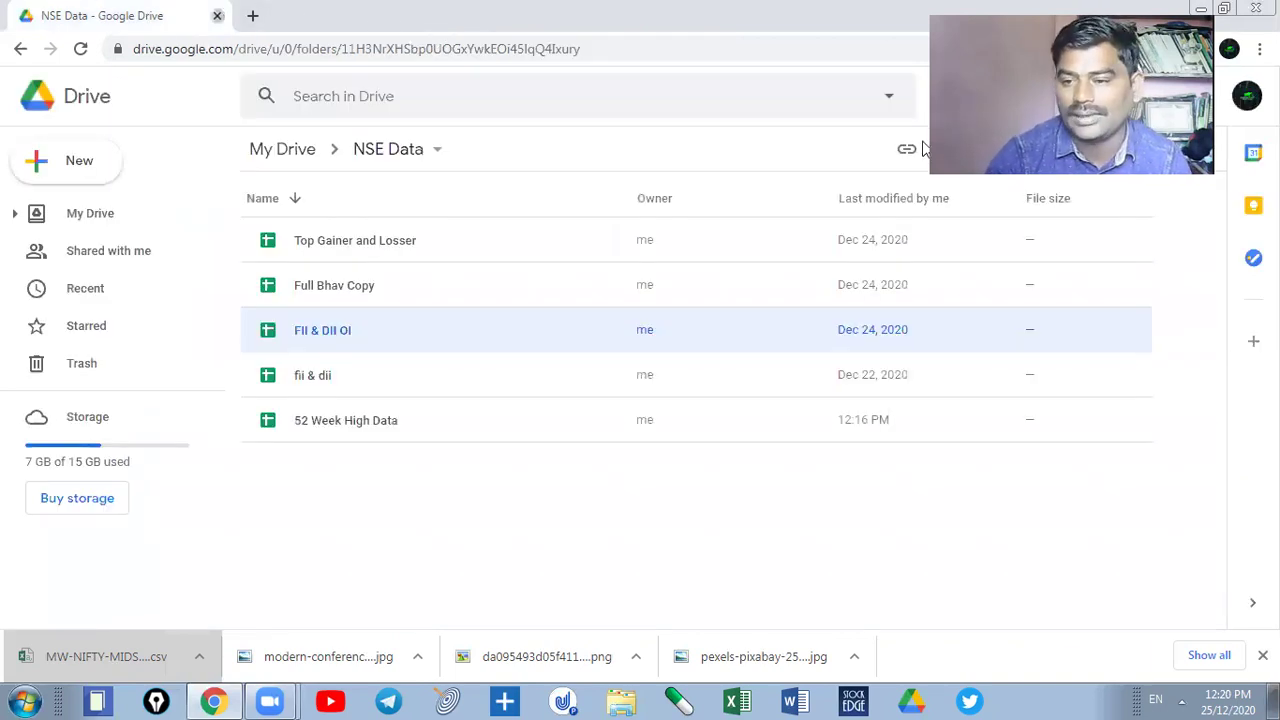
click(1256, 8)
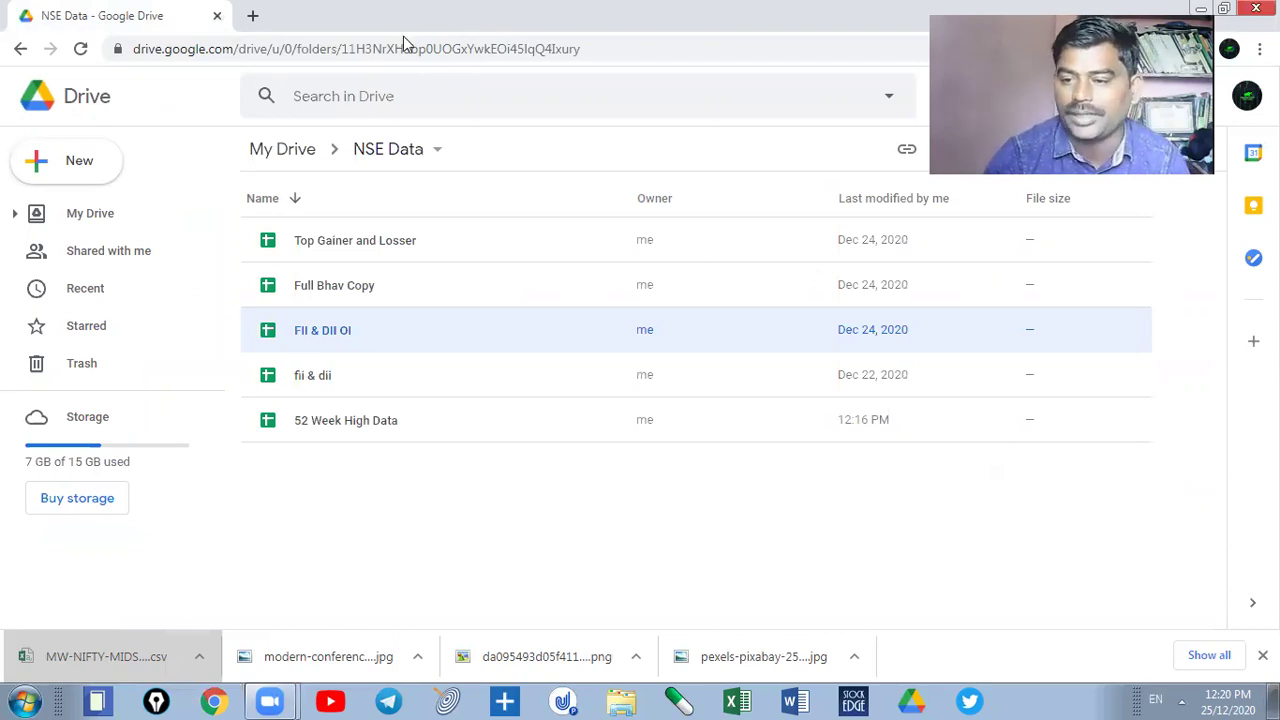
key(super+d)
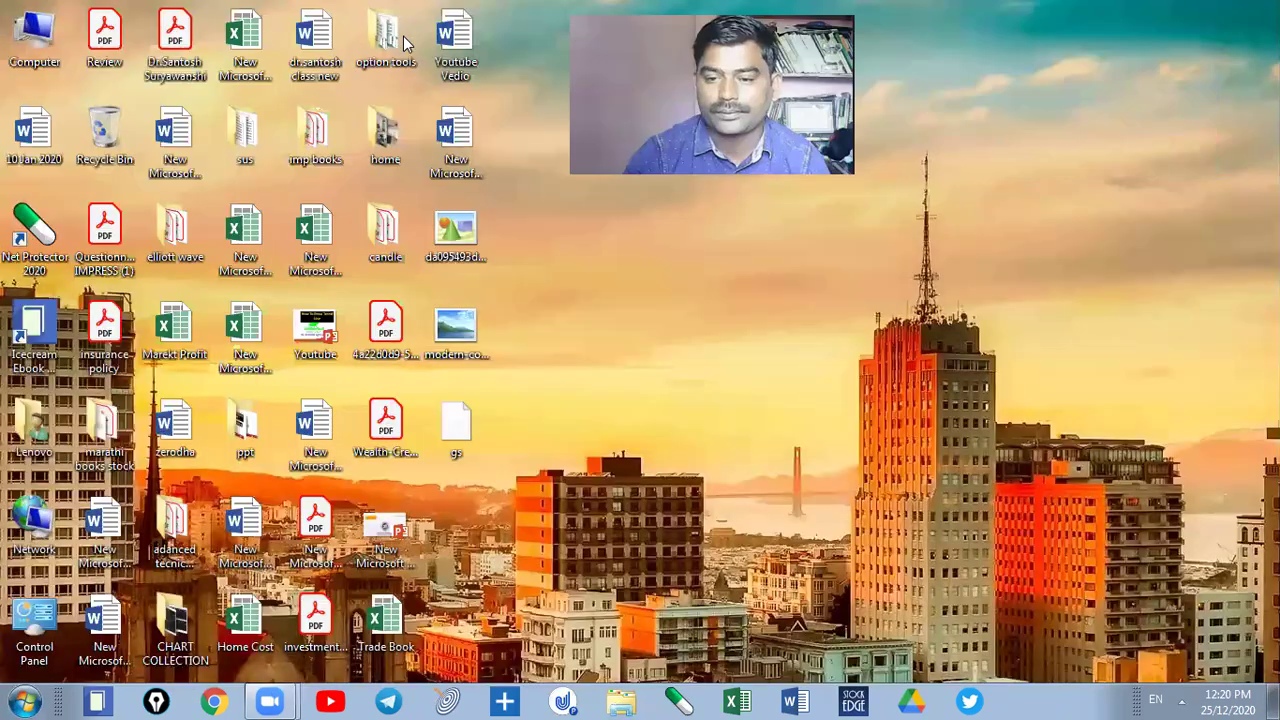